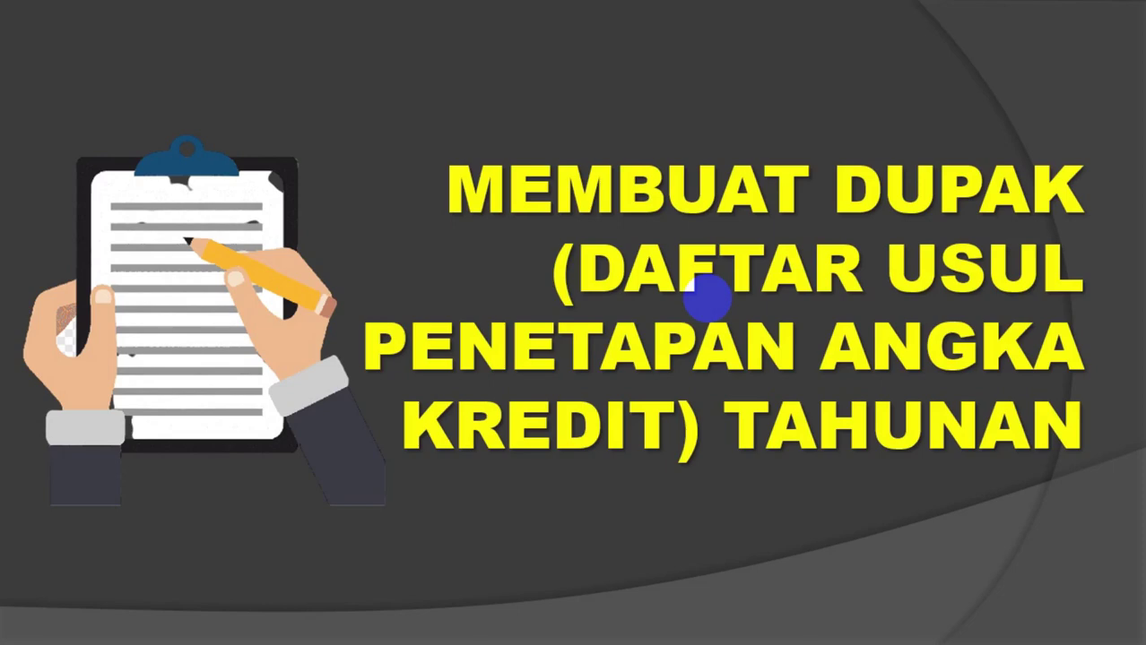
Step: Advance past the title slide to the six-step cycle diagram (Aplikasi, HPAK/PAK, SKP, and others)
left_click(648, 303)
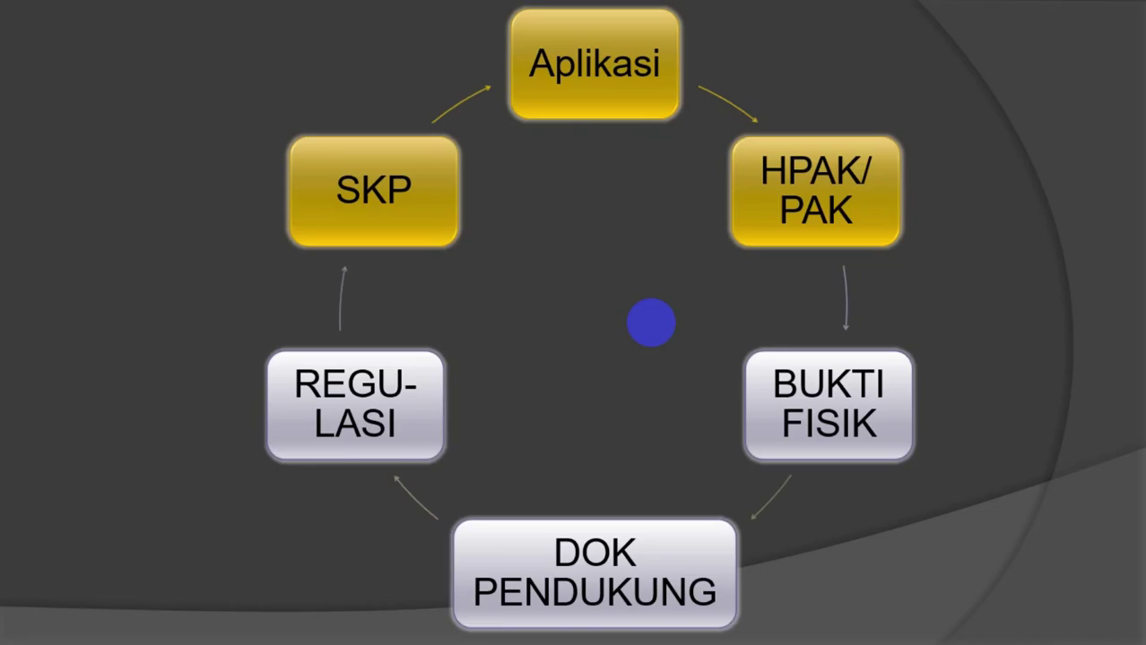
Step: Advance to slide 3, the KEGIATAN GURU DAN ANGKA KREDITNYA table of four unsur
left_click(651, 323)
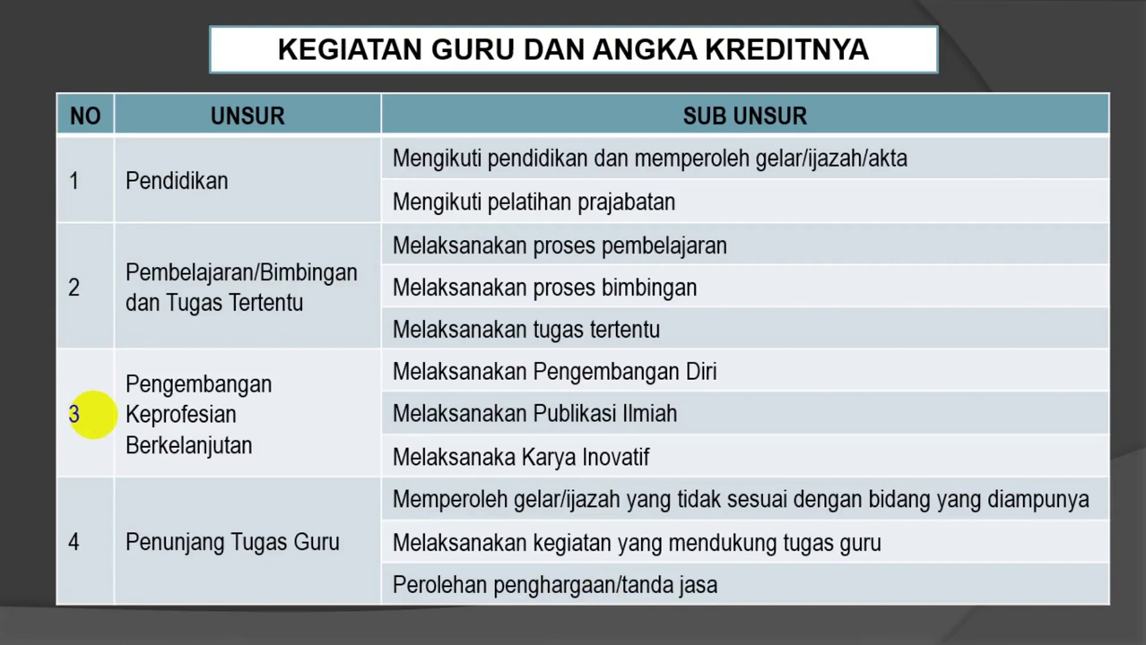
Step: Go back to the cycle slide, end the slideshow, and bring up the MENYUSUN DUPAK folder
left_click(92, 414)
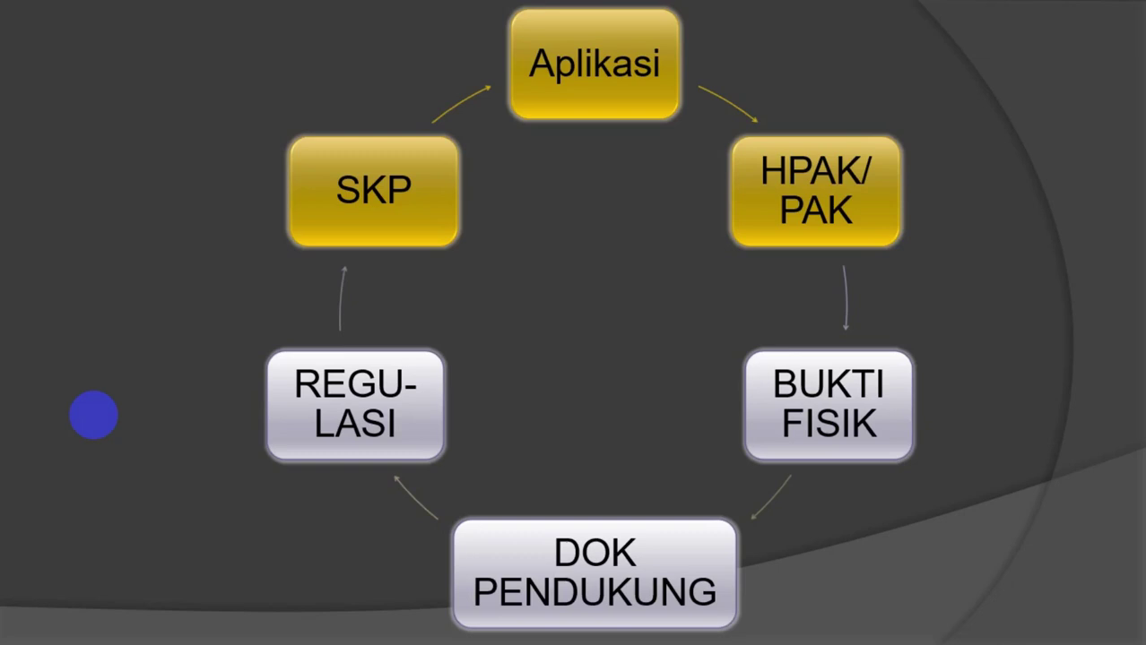
key("Escape")
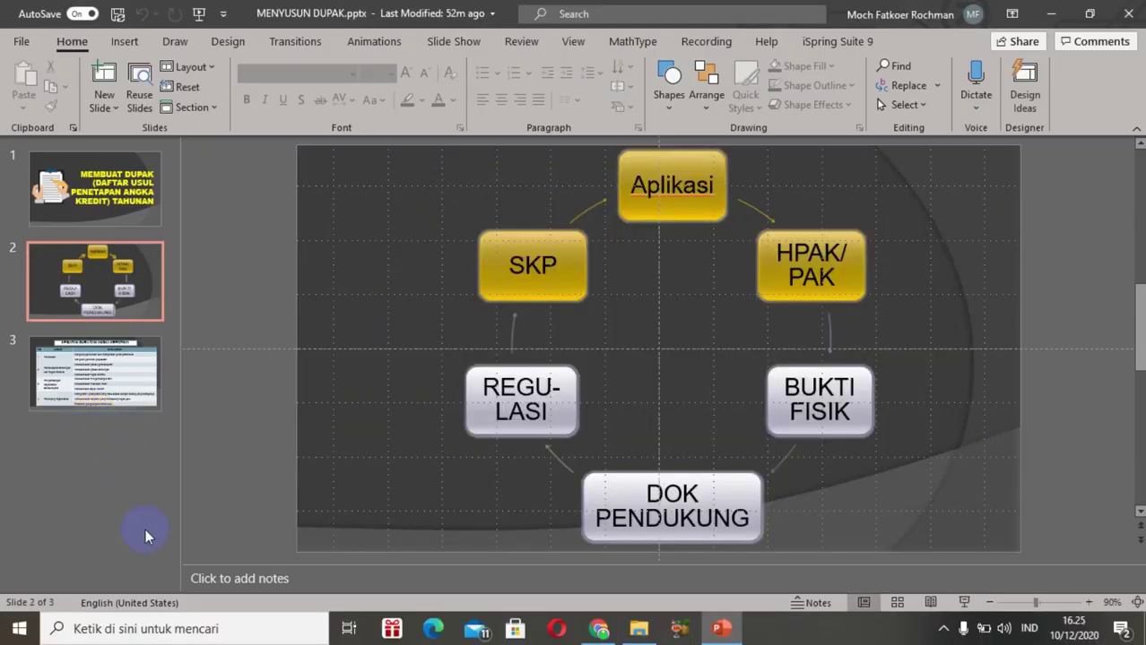
left_click(639, 628)
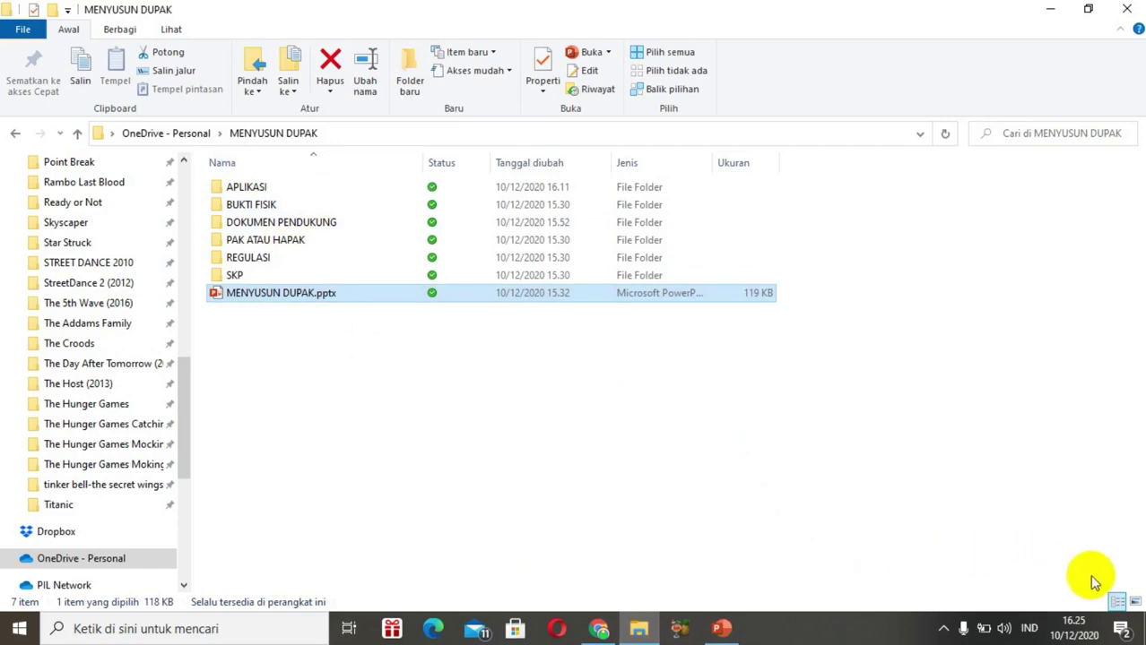
Step: Show the folder as Large icons and open SKP 2017.pdf from the SKP folder
left_click(1134, 602)
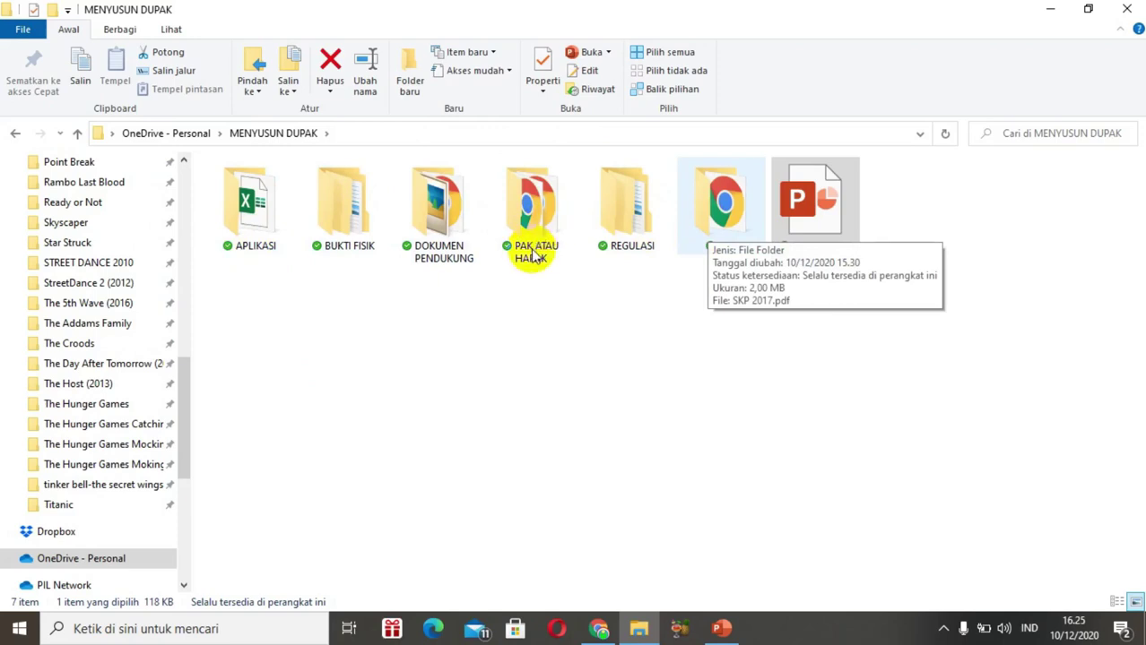
double_click(709, 231)
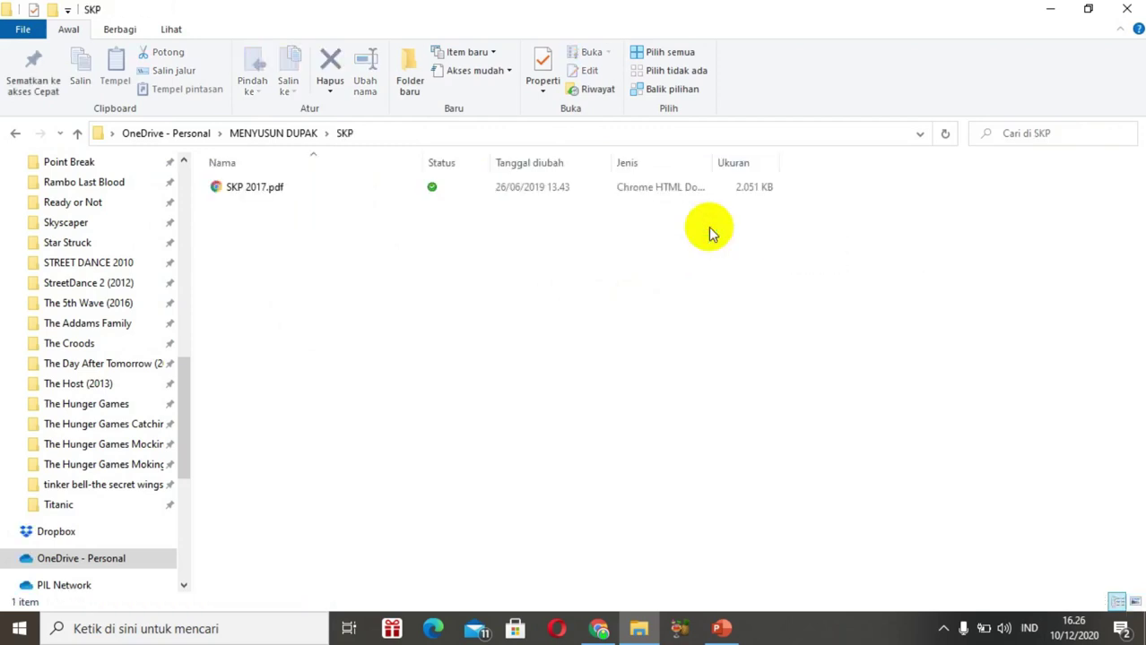
double_click(264, 188)
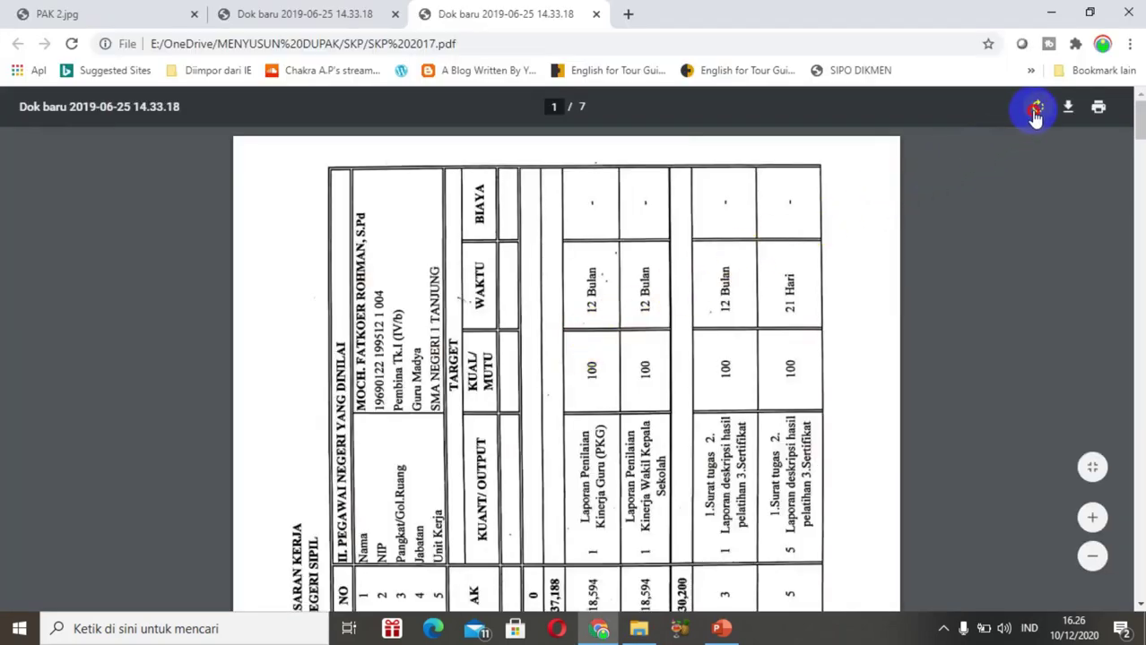
Step: Rotate SKP 2017.pdf upright, skim its credit table pages, then return to the SKP folder
left_click(1038, 106)
scroll(856, 287, "down", 2)
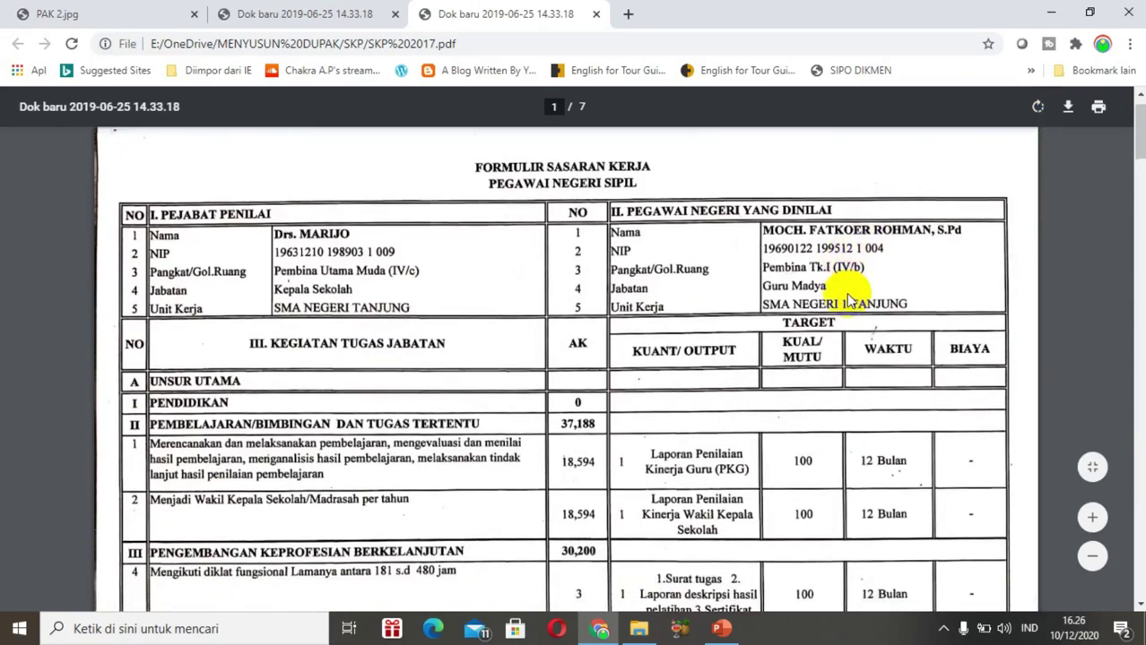
scroll(849, 300, "down", 1)
scroll(850, 300, "down", 1)
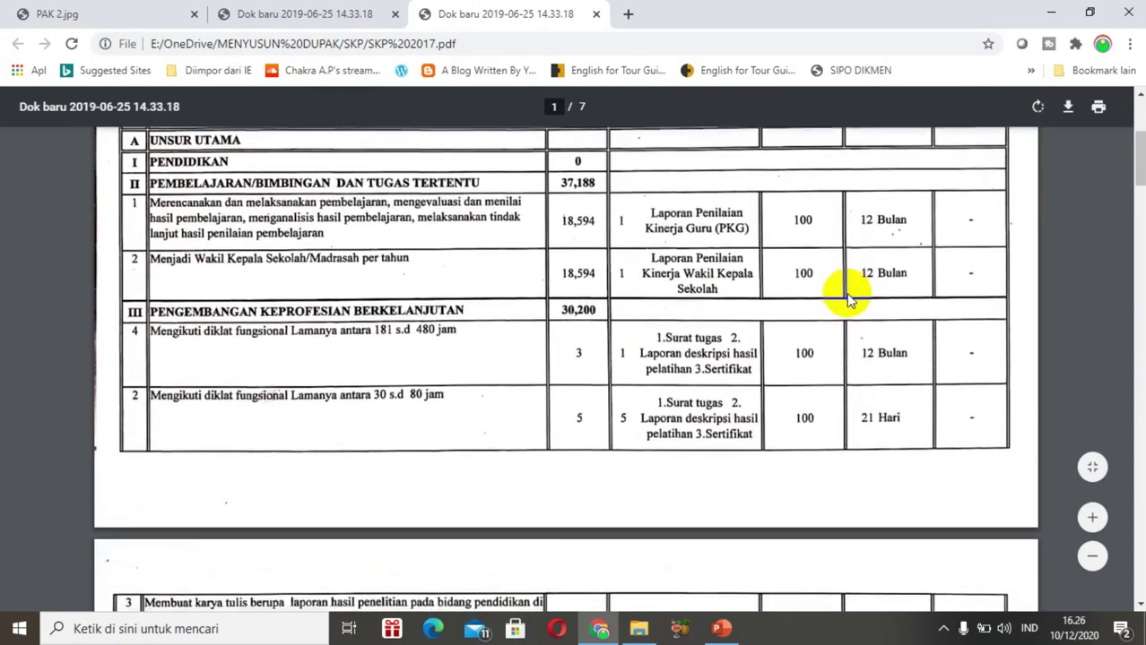
scroll(850, 300, "down", 1)
scroll(850, 300, "down", 1)
scroll(850, 300, "down", 1)
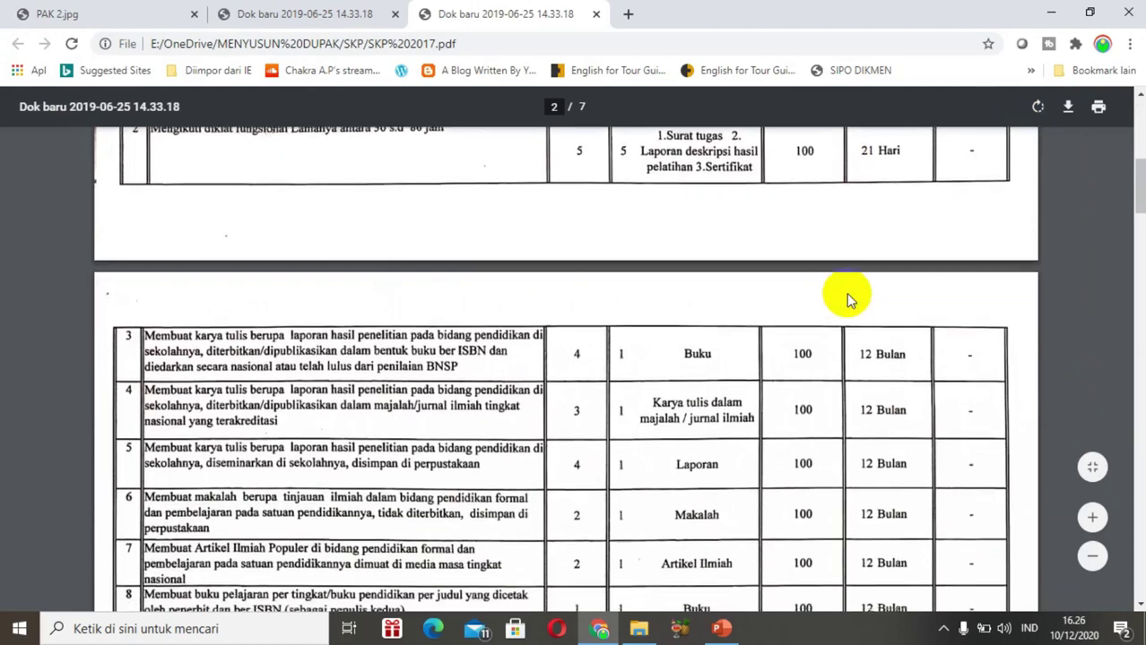
scroll(850, 300, "down", 1)
scroll(850, 301, "down", 1)
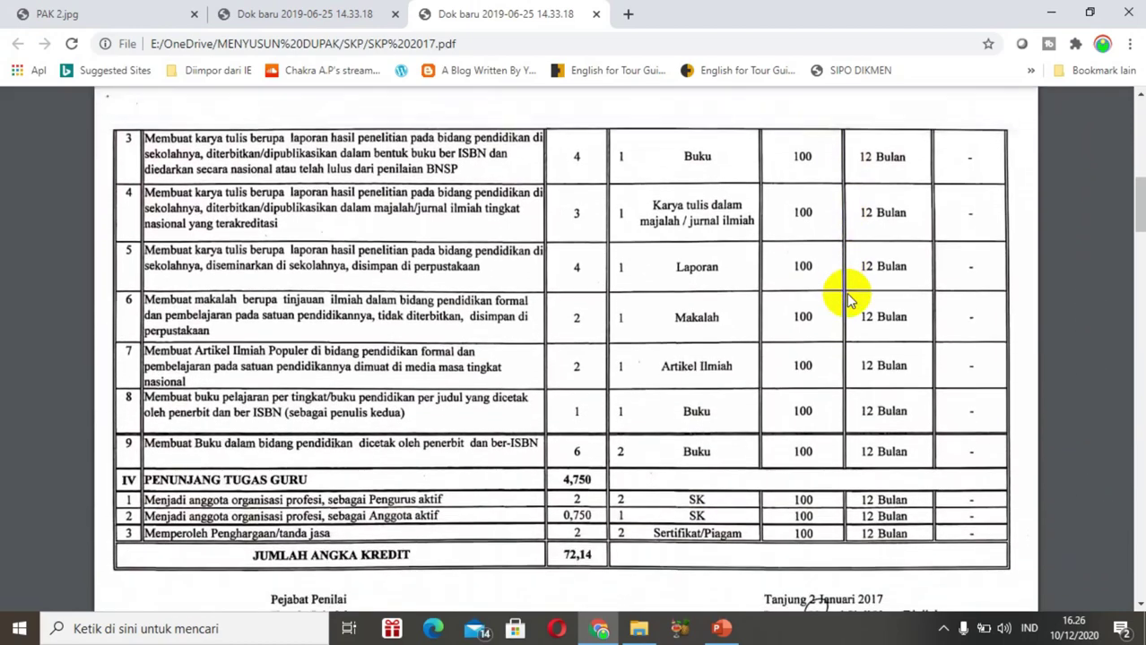
scroll(848, 298, "up", 2)
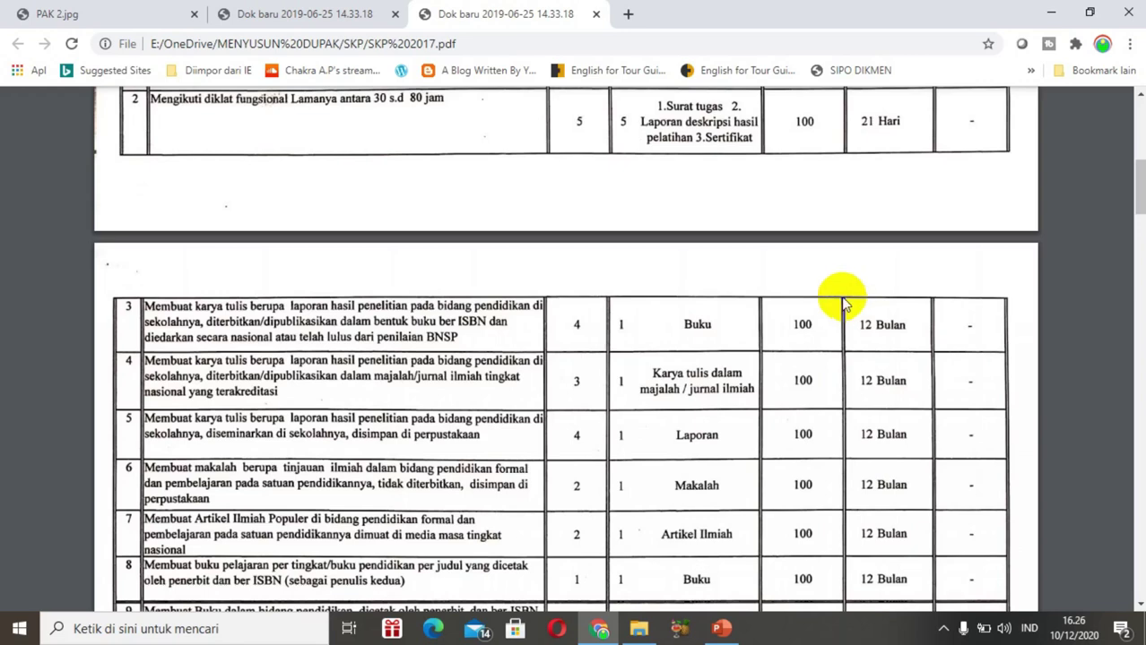
left_click(642, 629)
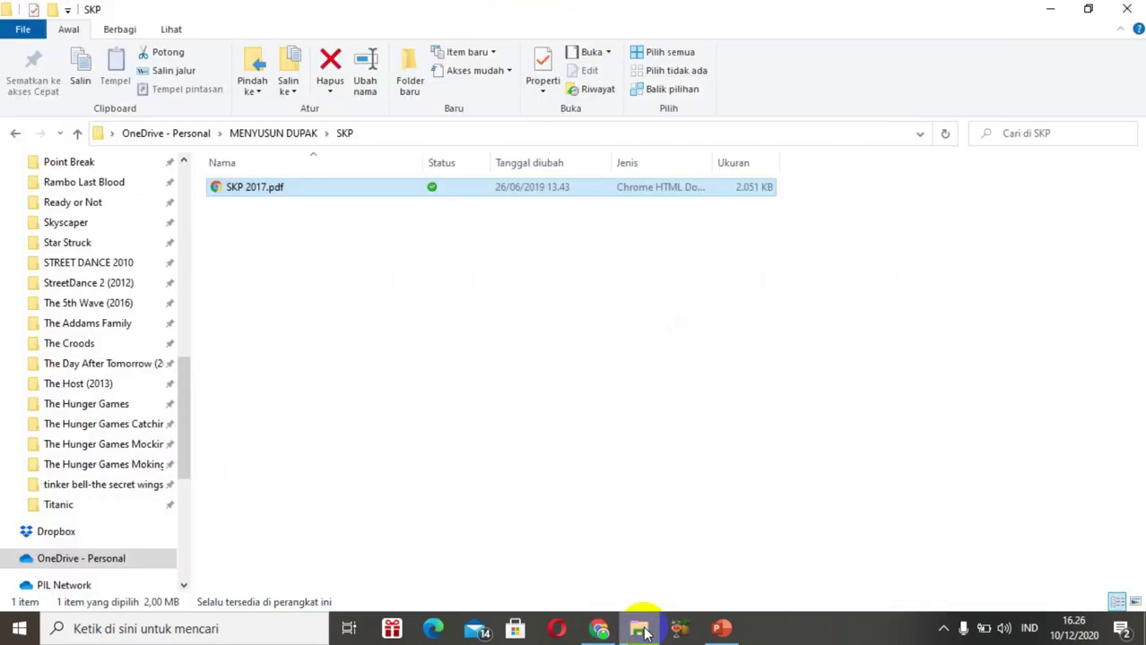
Step: Go up to MENYUSUN DUPAK and open PAK.pdf inside the PAK ATAU HAPAK folder
left_click(257, 136)
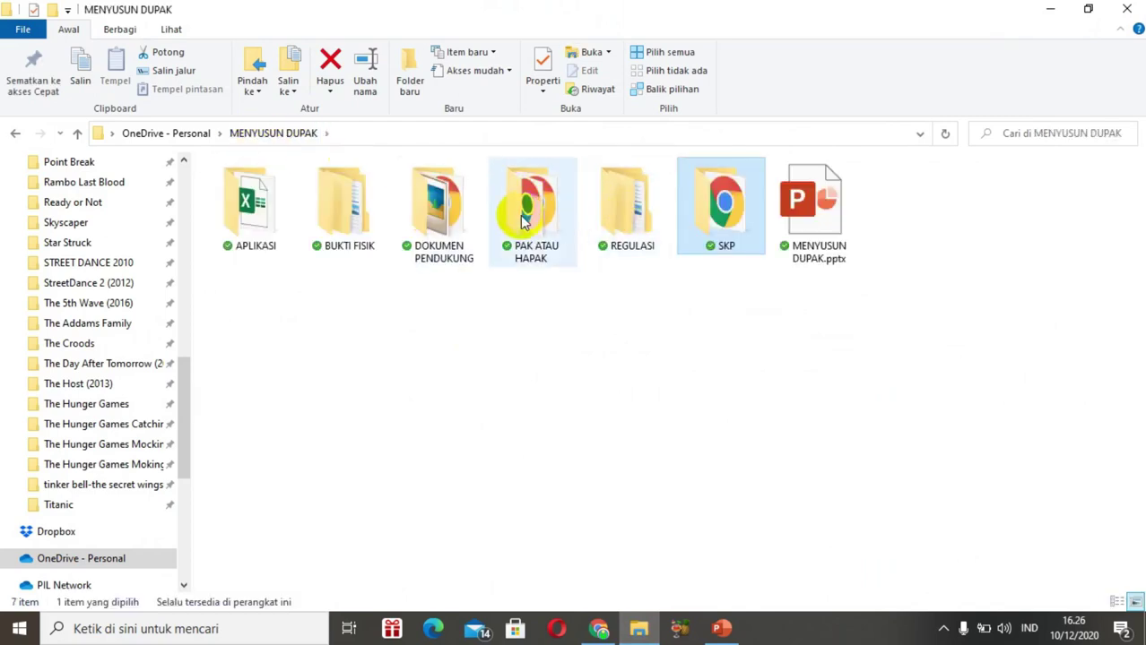
double_click(527, 214)
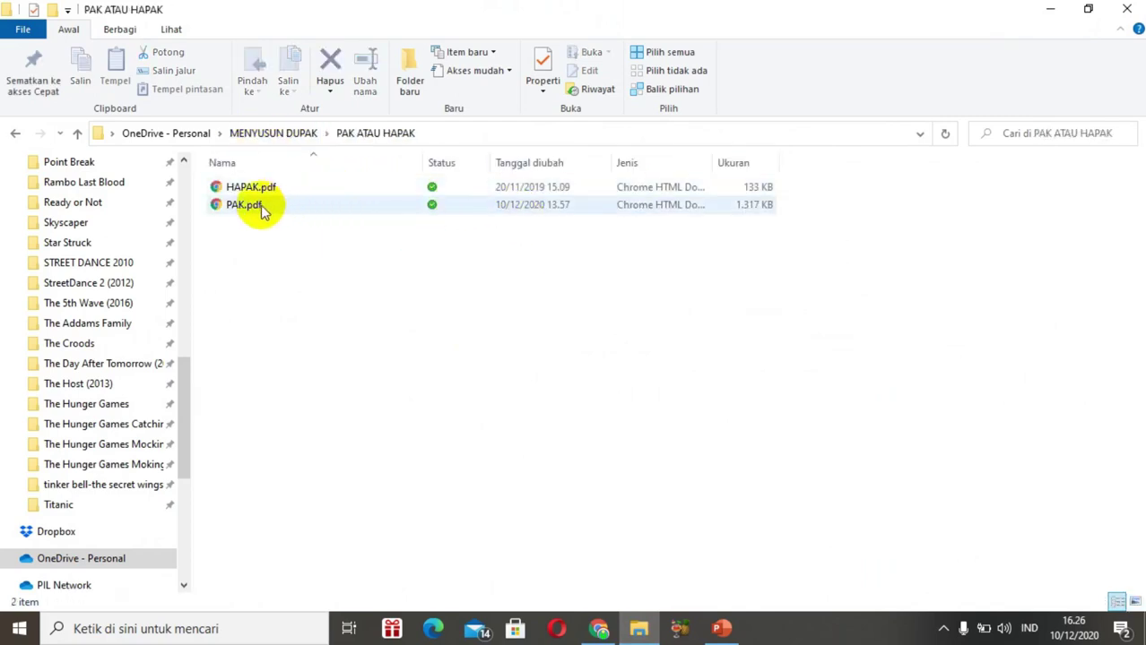
double_click(256, 204)
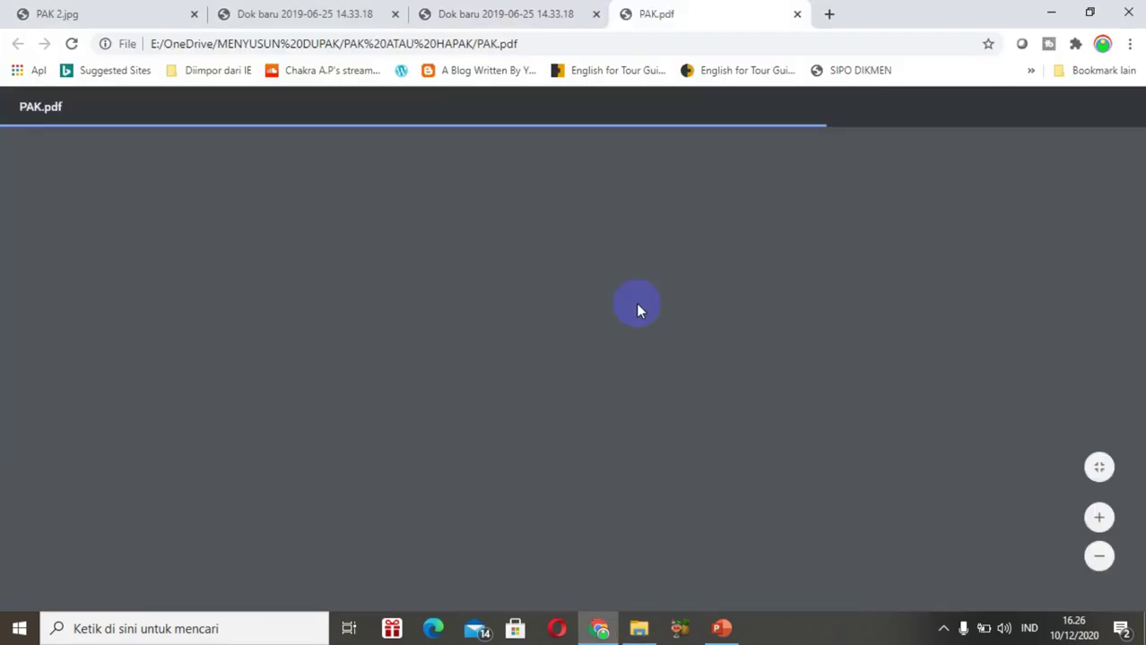
Step: Scroll PAK.pdf down to the credit totals, then return to the PAK ATAU HAPAK folder
scroll(639, 309, "down", 2)
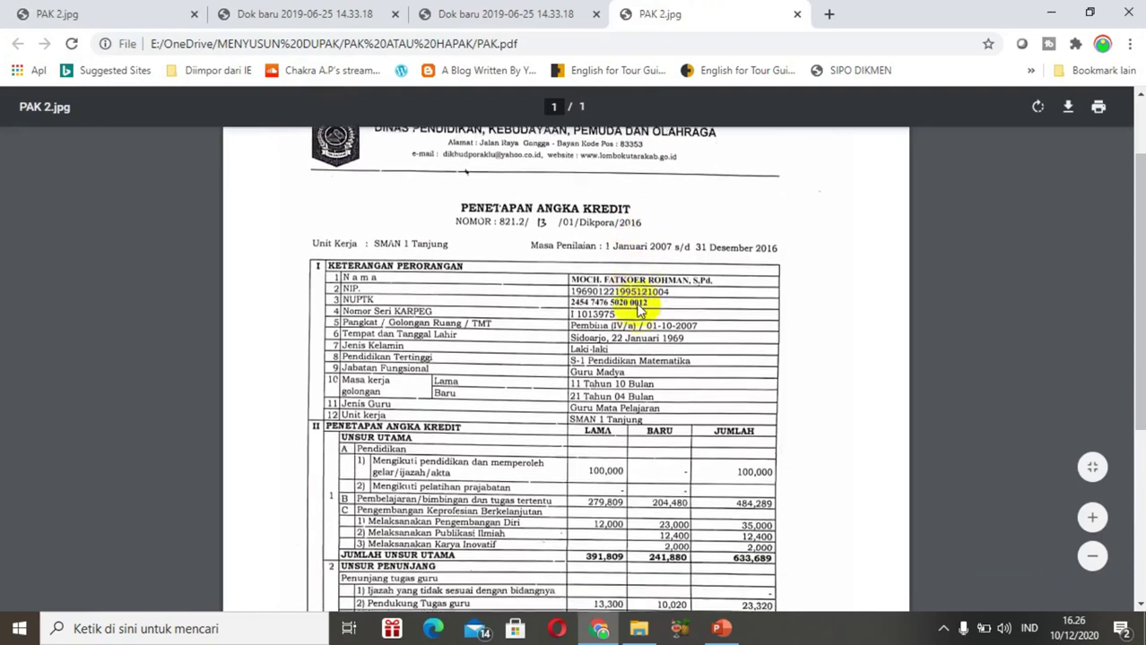
scroll(639, 309, "down", 3)
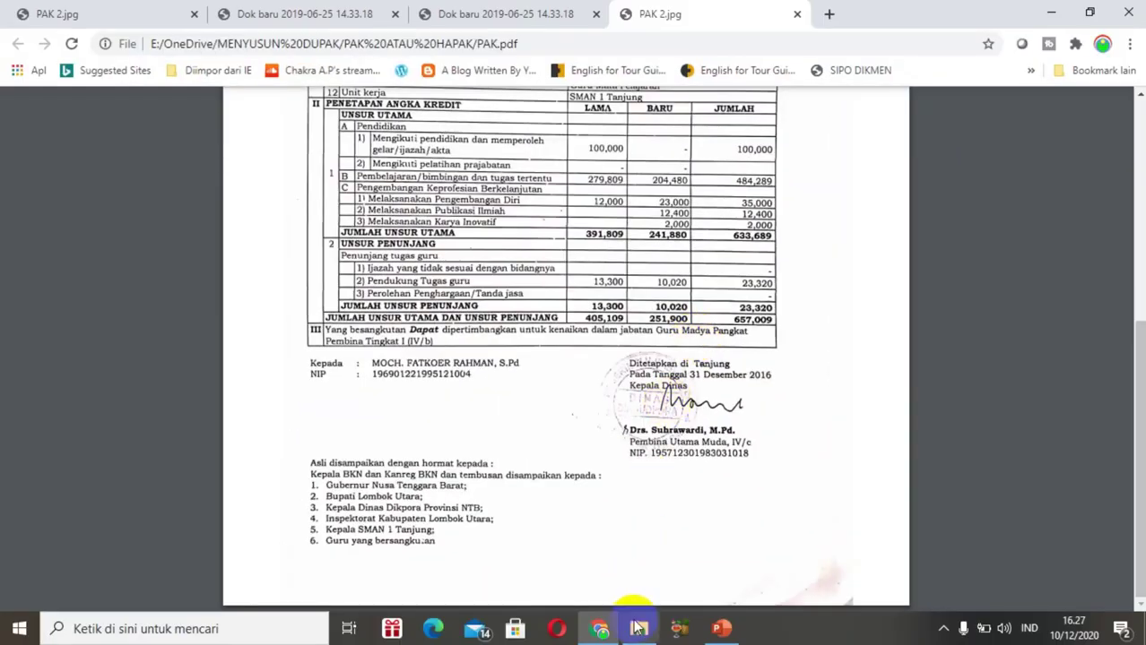
left_click(638, 630)
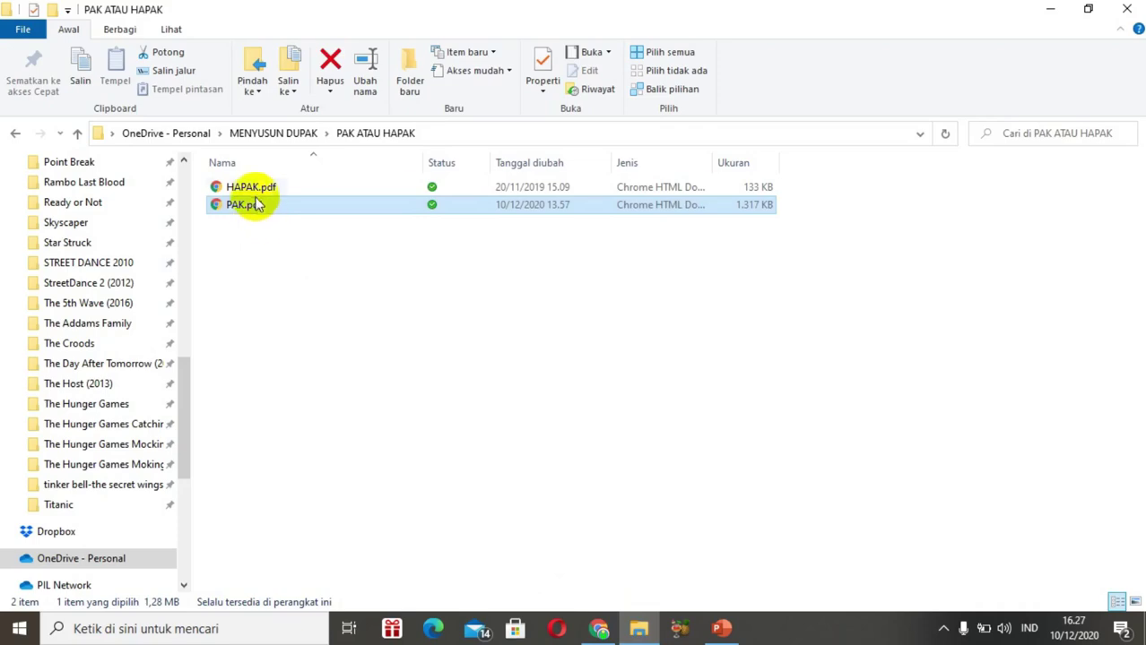
Step: Open HAPAK.pdf in Chrome and scroll down to its DUPAK summary table
left_click(252, 190, "ctrl")
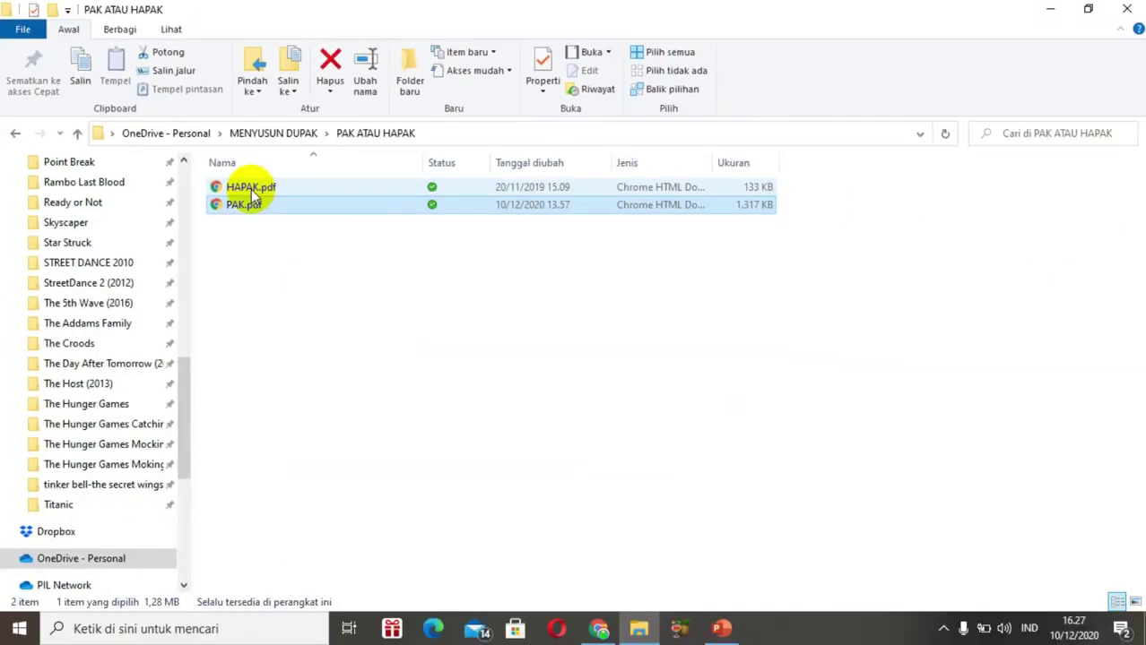
double_click(252, 190)
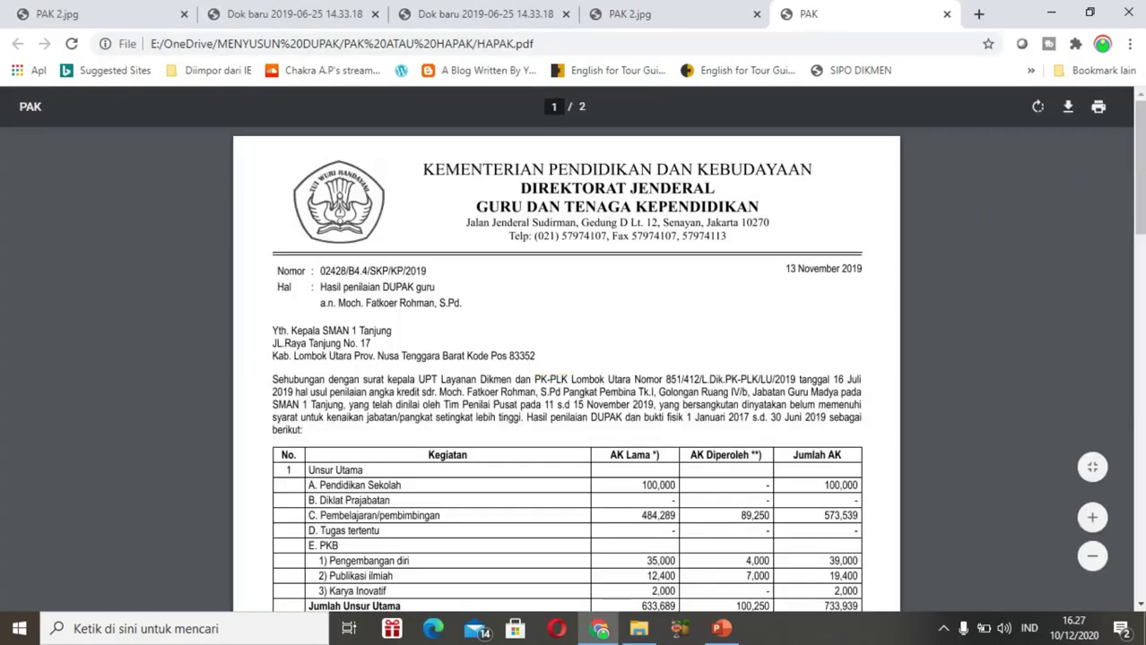
scroll(1140, 167, "down", 1)
left_click_drag(1140, 166, 1140, 300)
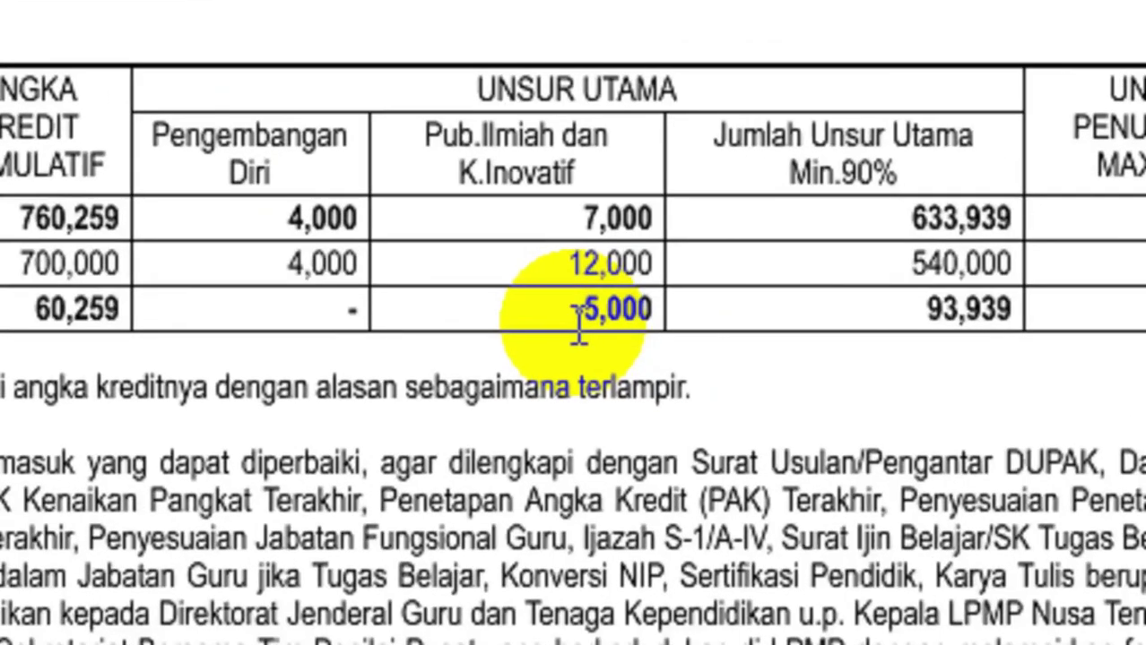
Step: Mark the 7,000 publications credit and -5,000 shortfall figures, then return to the folder
double_click(635, 286)
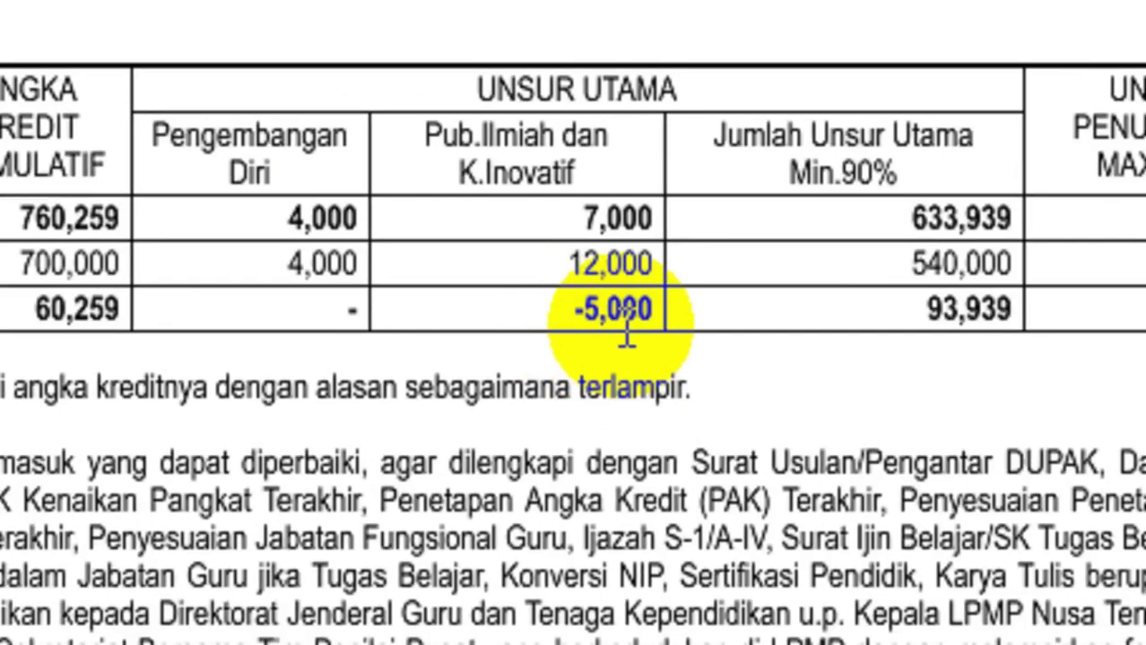
double_click(587, 217)
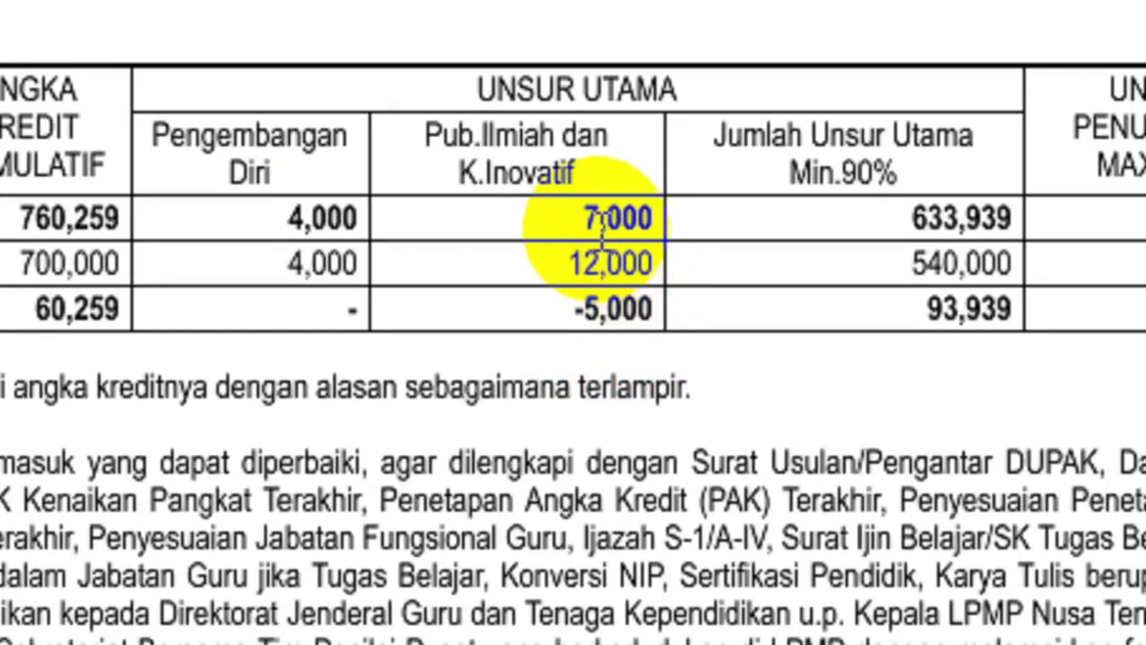
left_click(619, 310)
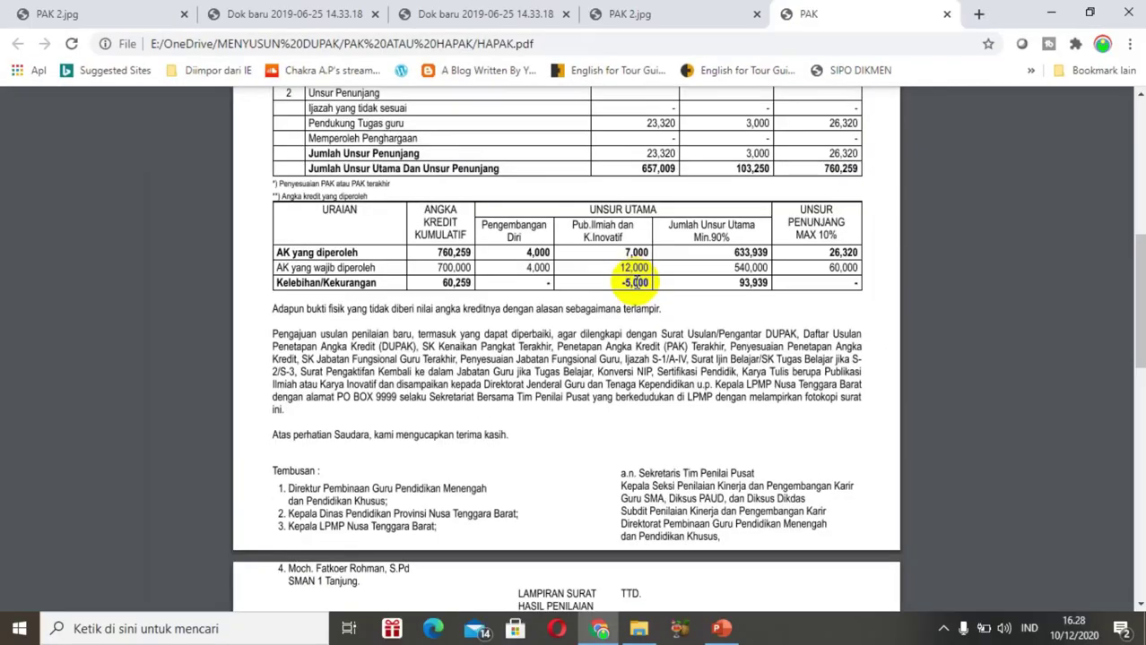
left_click(638, 629)
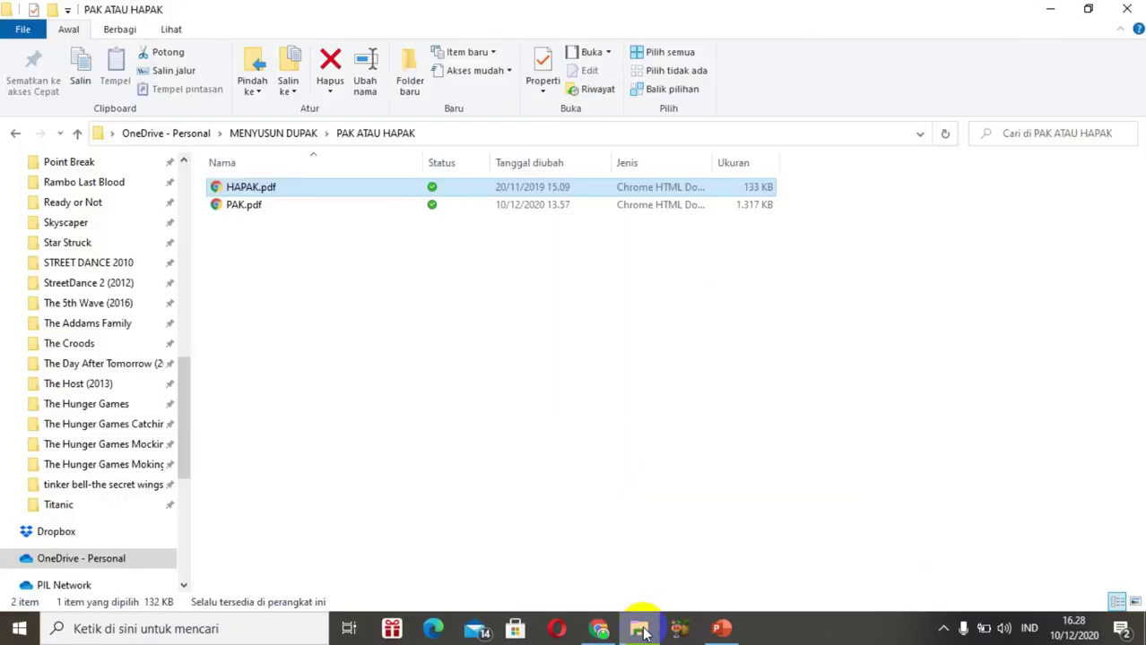
Step: Open PERMENPAN2009_016.pdf from REGULASI > PERMENPAN RB 16 THN 2009
left_click(276, 135)
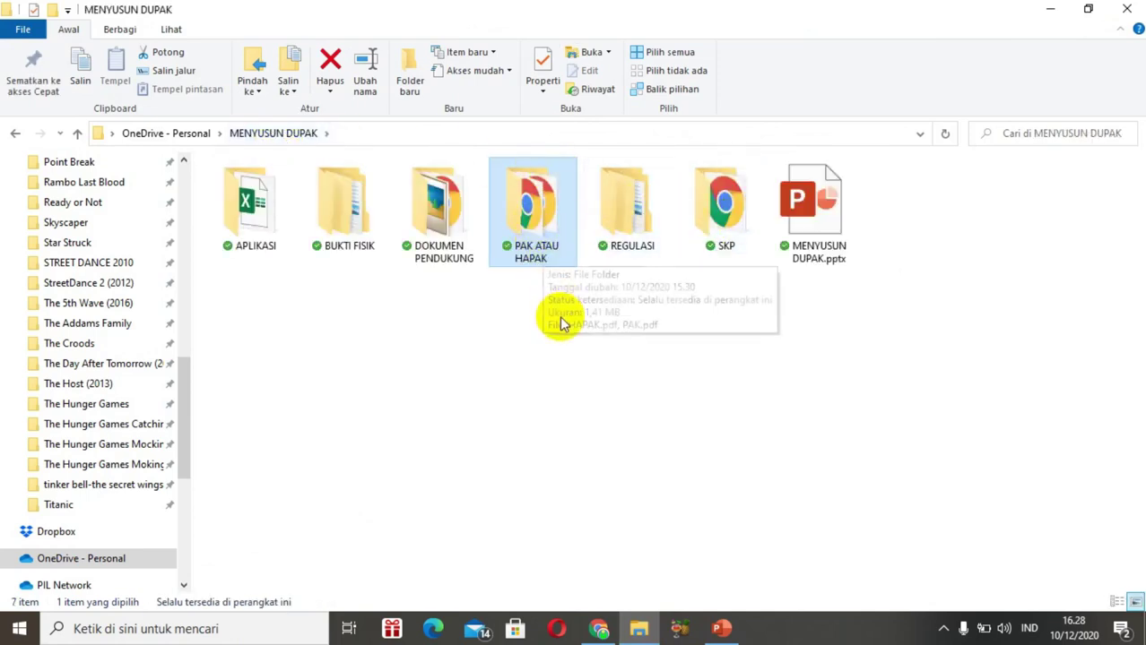
left_click(609, 244)
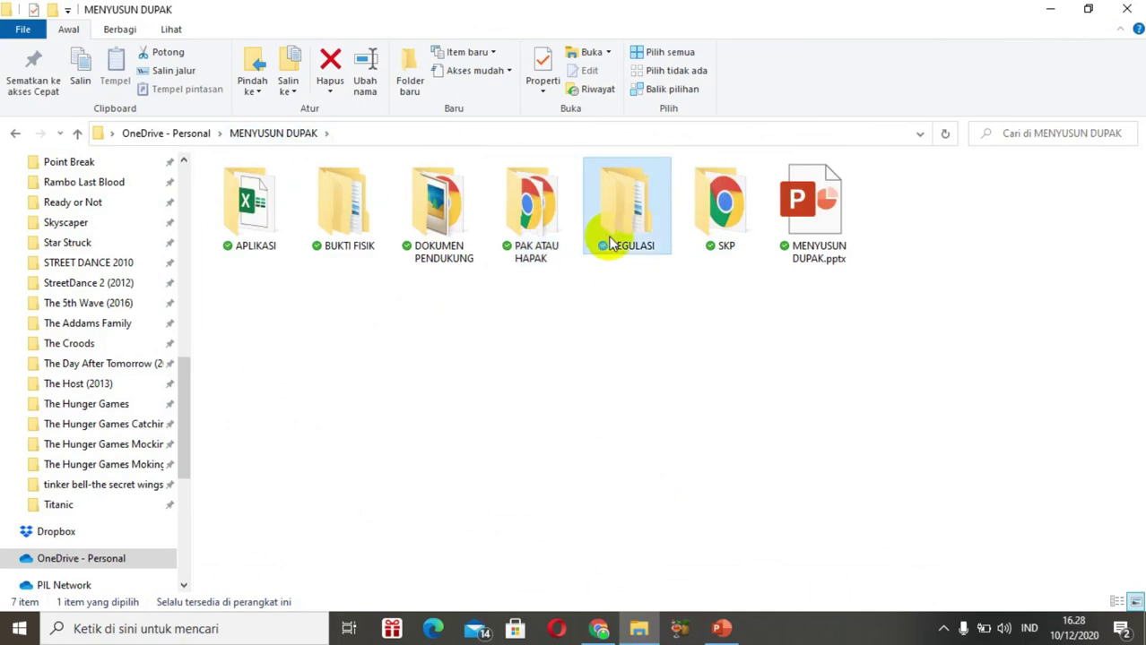
double_click(610, 244)
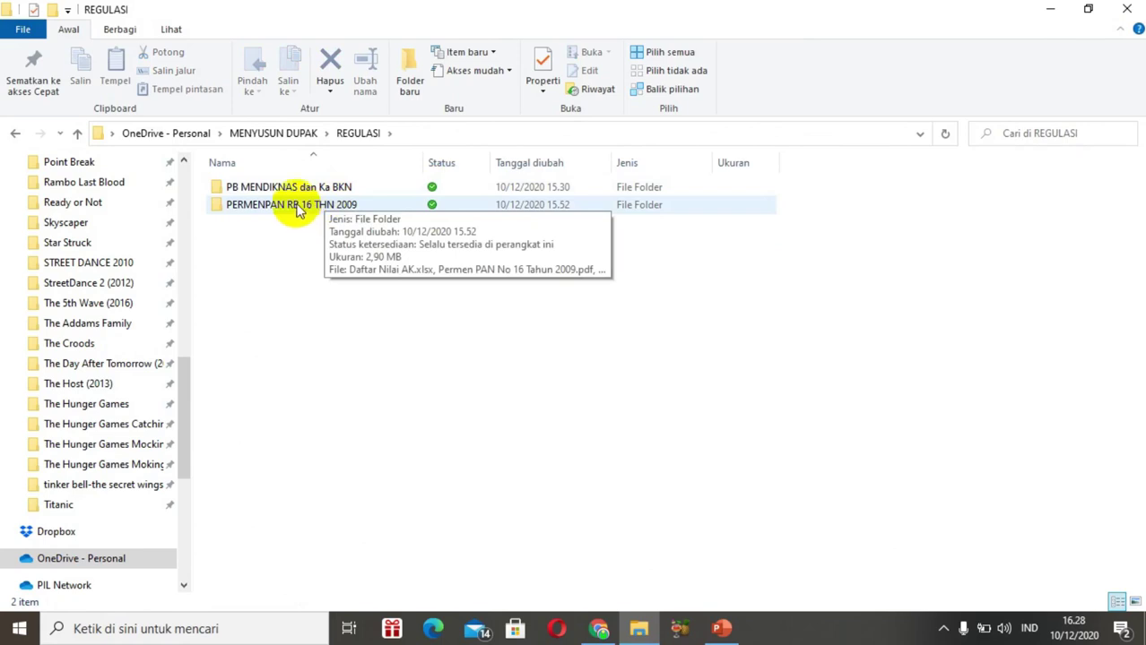
double_click(299, 212)
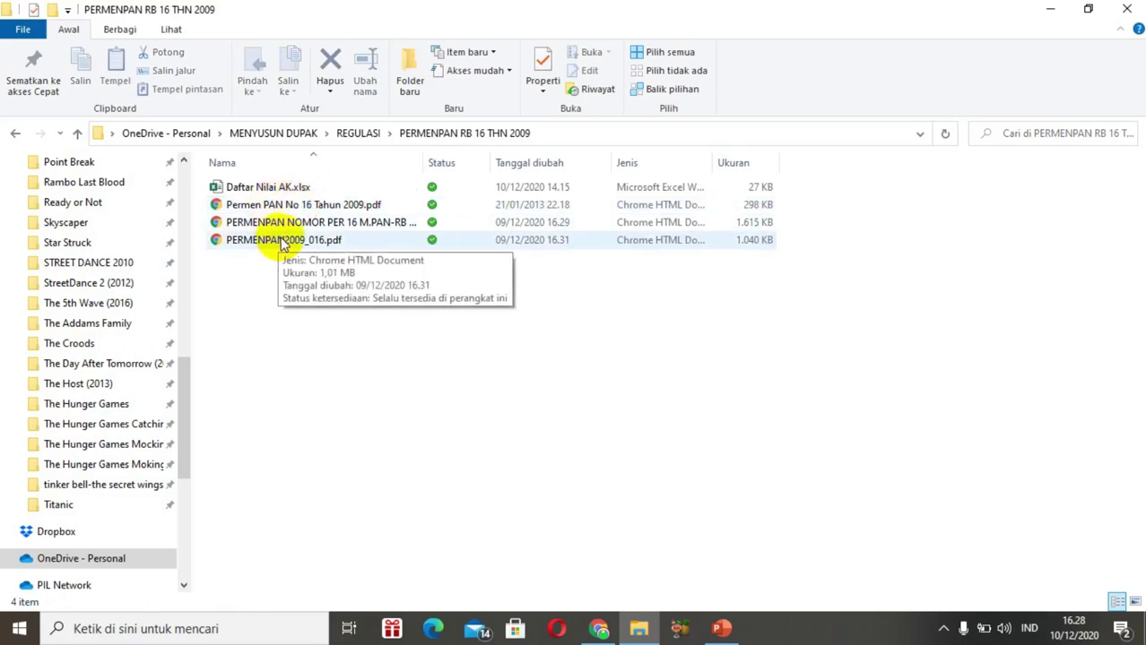
left_click(282, 245)
double_click(538, 247)
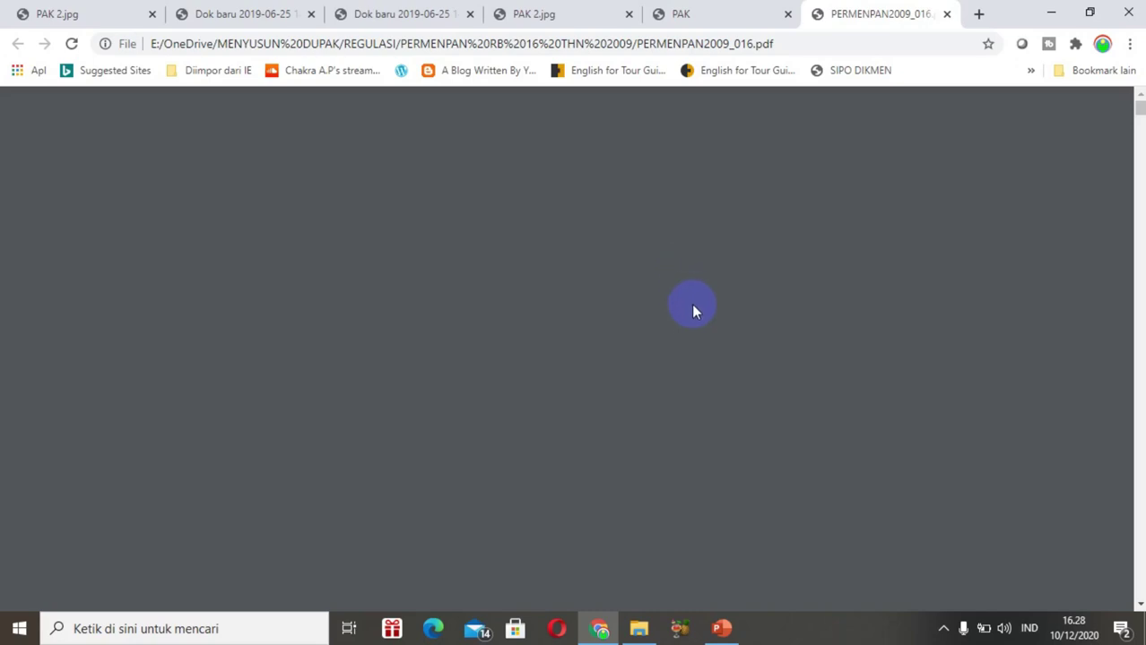
Step: Scroll the 41-page regulation to page 28's Lampiran I RINCIAN KEGIATAN GURU DAN ANGKA KREDITNYA table
left_click(1139, 82)
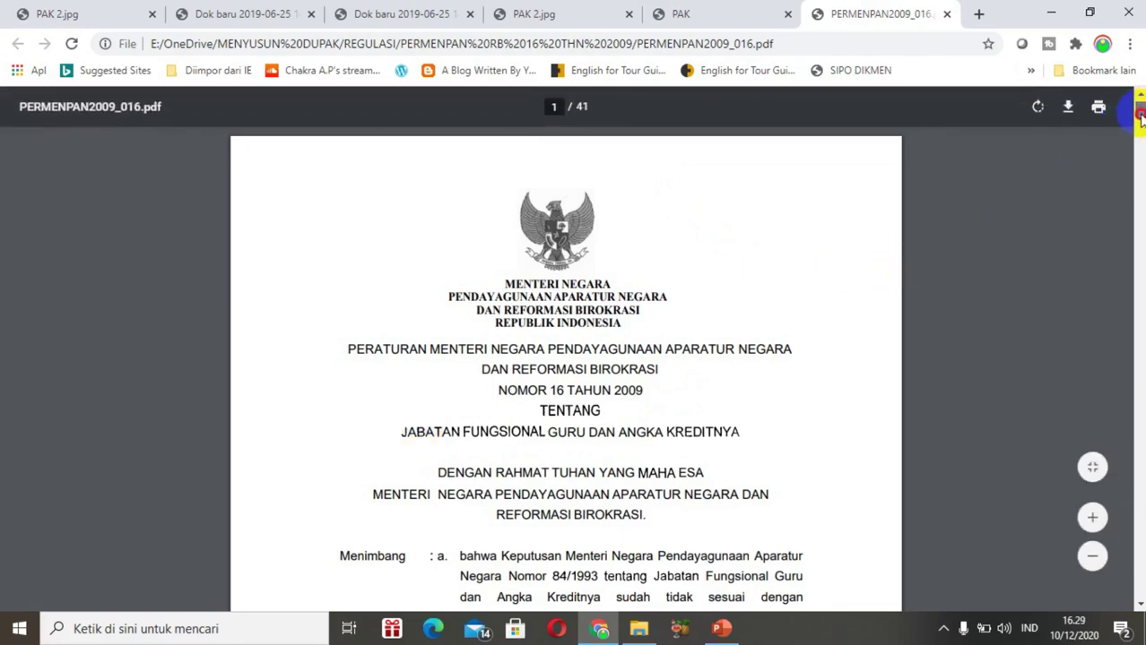
left_click_drag(1139, 117, 1139, 451)
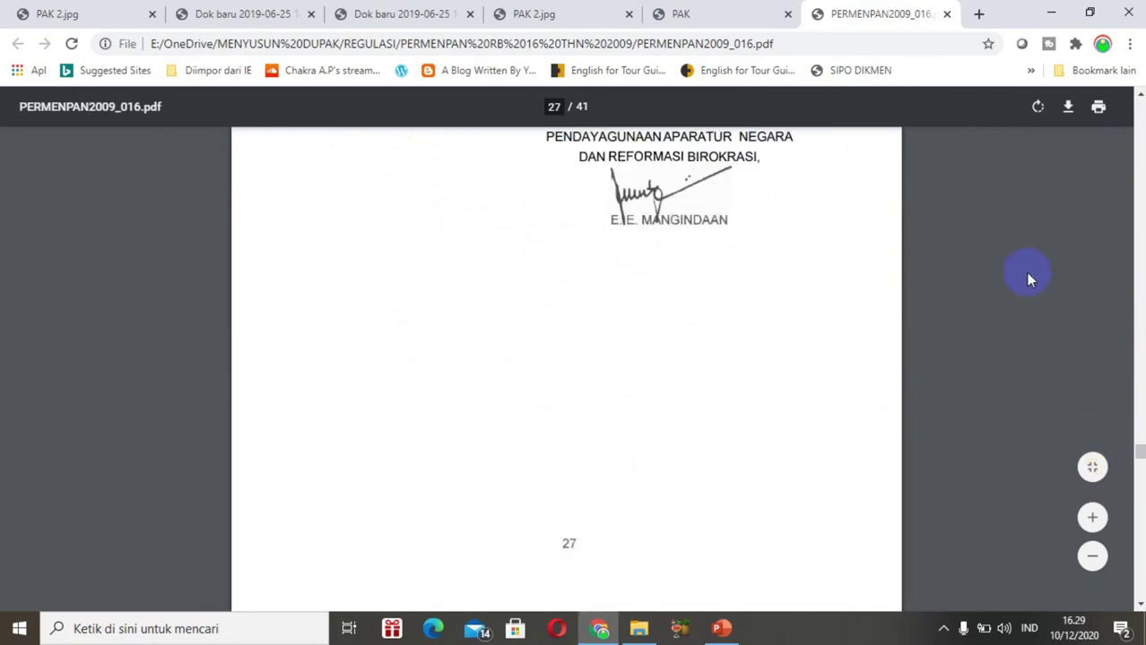
scroll(1026, 272, "up", 2)
scroll(1026, 273, "up", 3)
scroll(1026, 272, "up", 3)
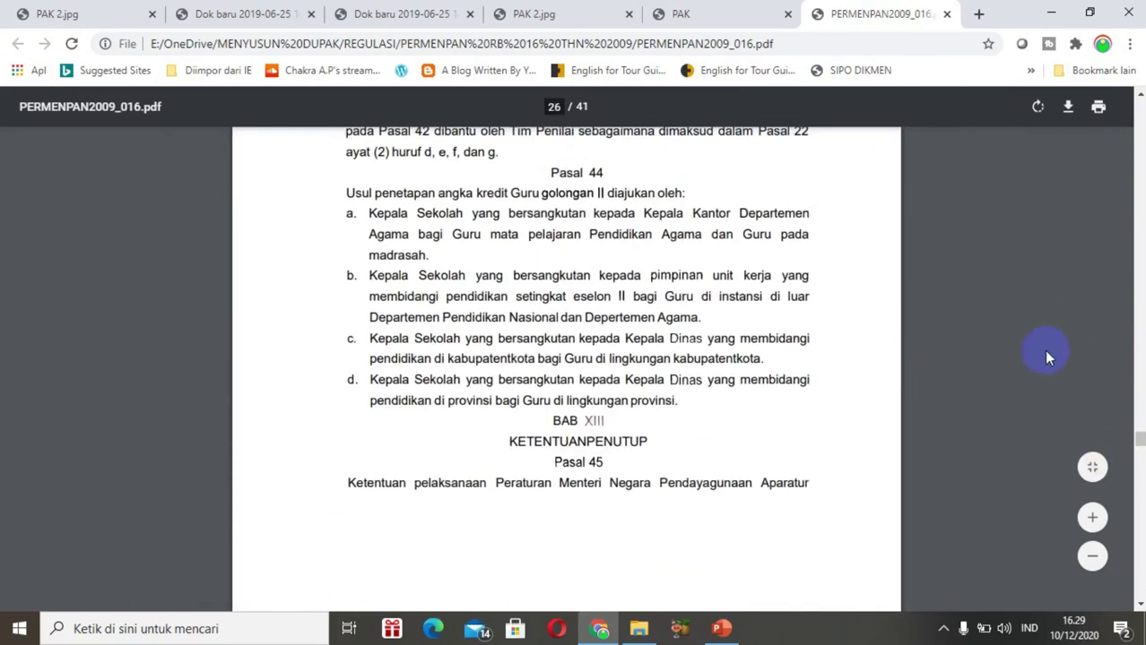
left_click_drag(1140, 440, 1140, 459)
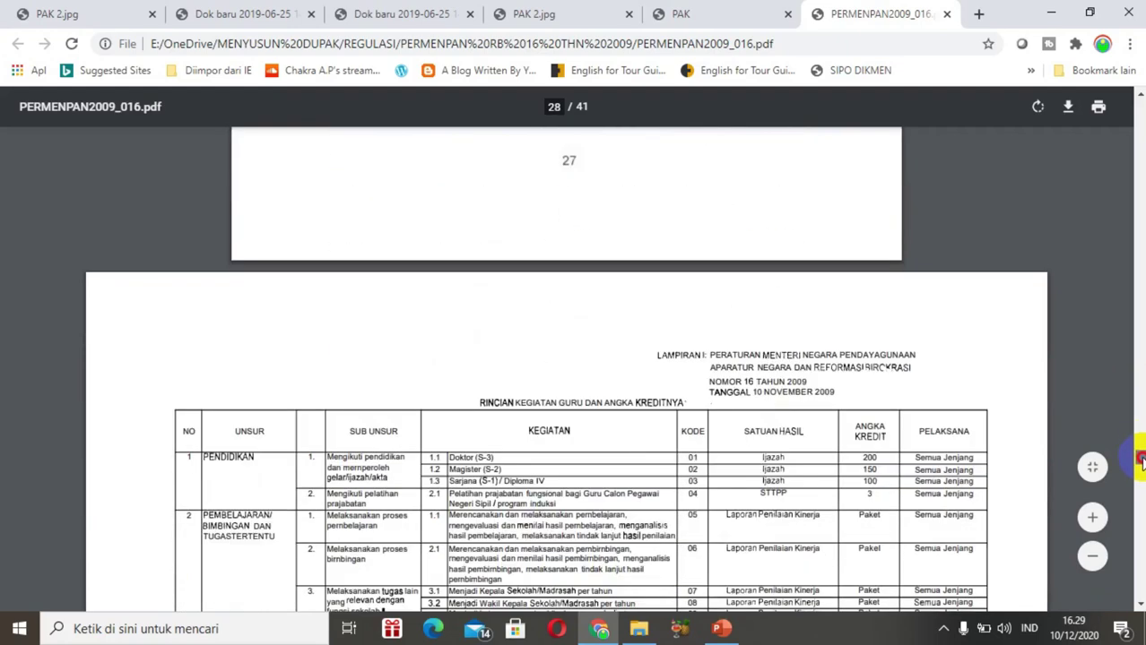
scroll(937, 469, "down", 2)
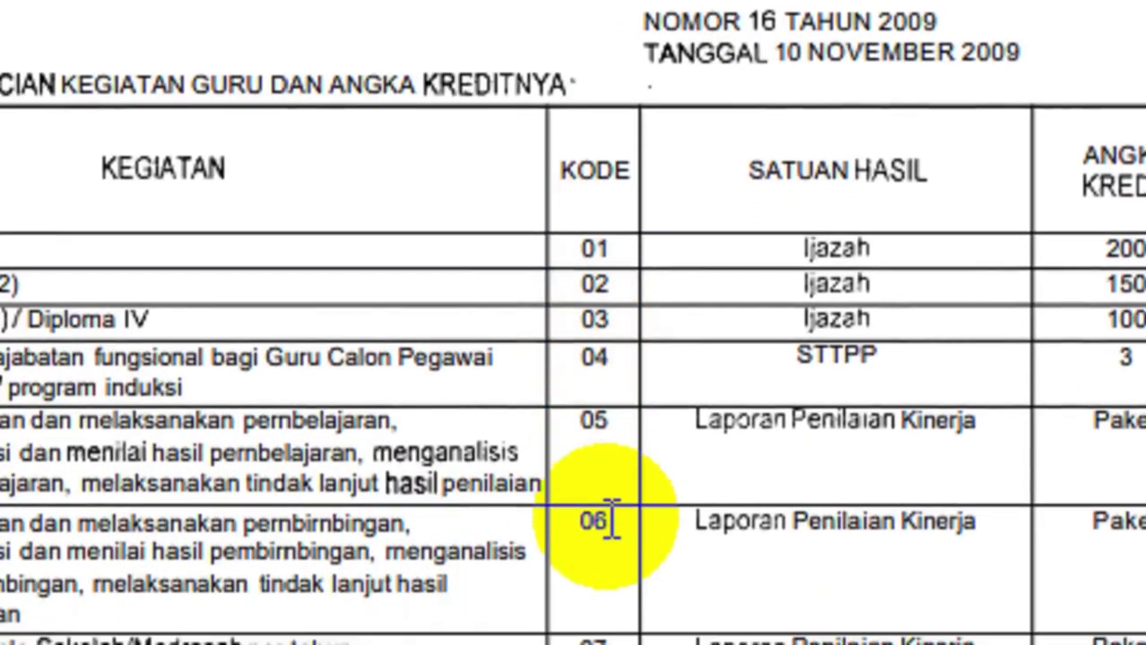
scroll(699, 460, "down", 1)
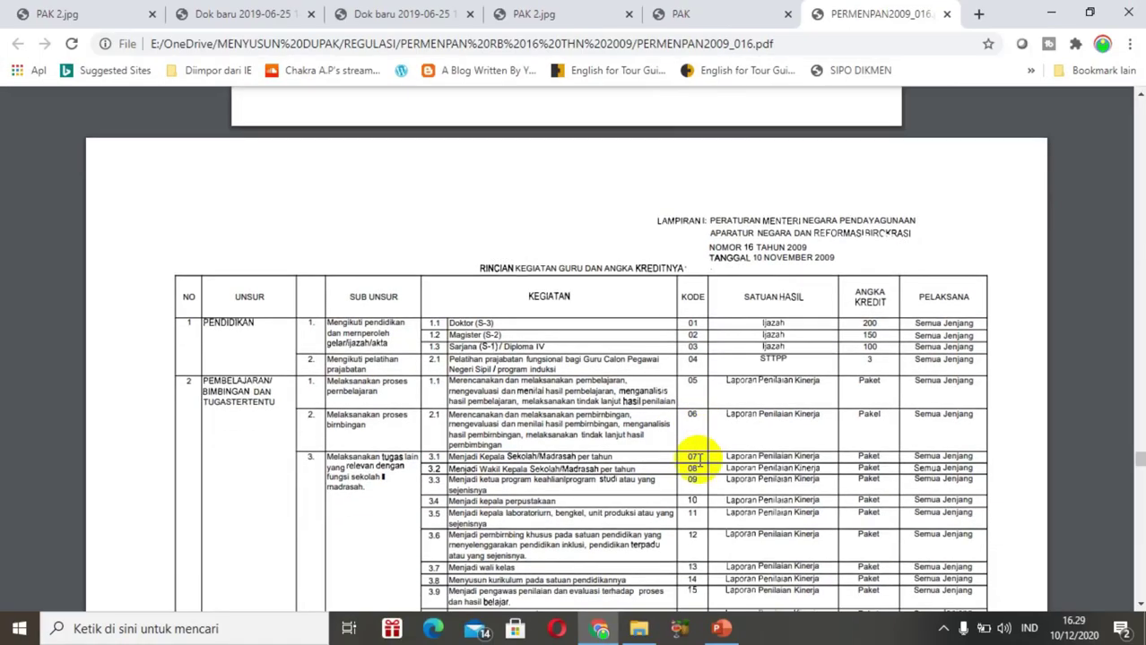
scroll(699, 460, "down", 3)
scroll(699, 460, "down", 5)
scroll(699, 459, "down", 2)
scroll(700, 460, "down", 1)
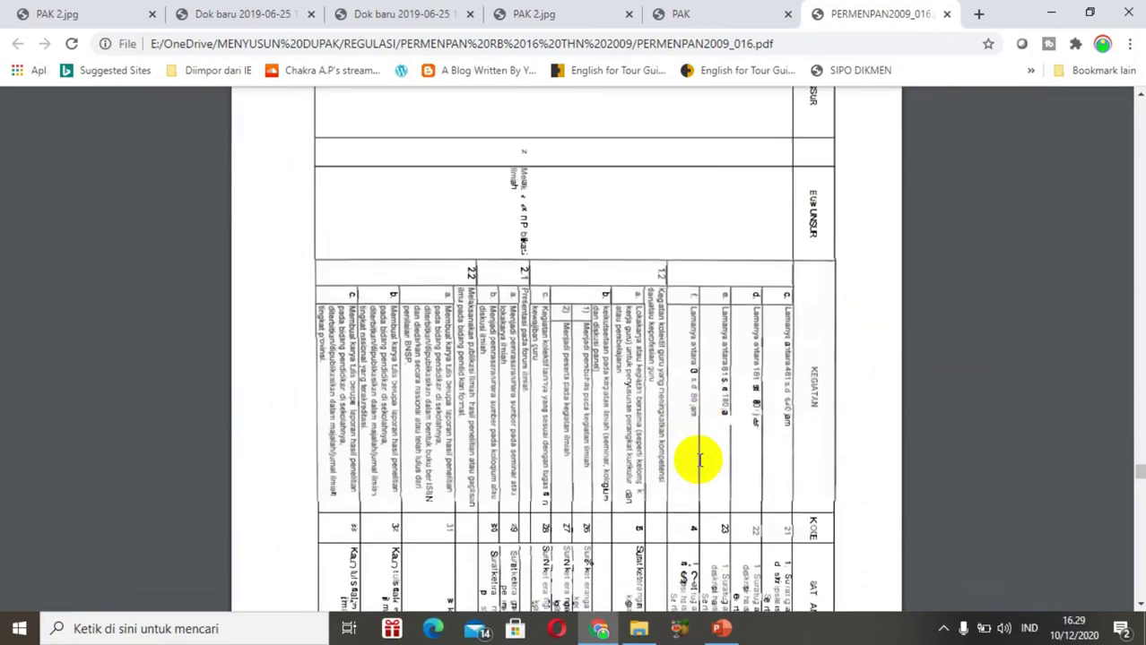
scroll(700, 459, "down", 1)
scroll(699, 460, "down", 1)
scroll(699, 460, "down", 5)
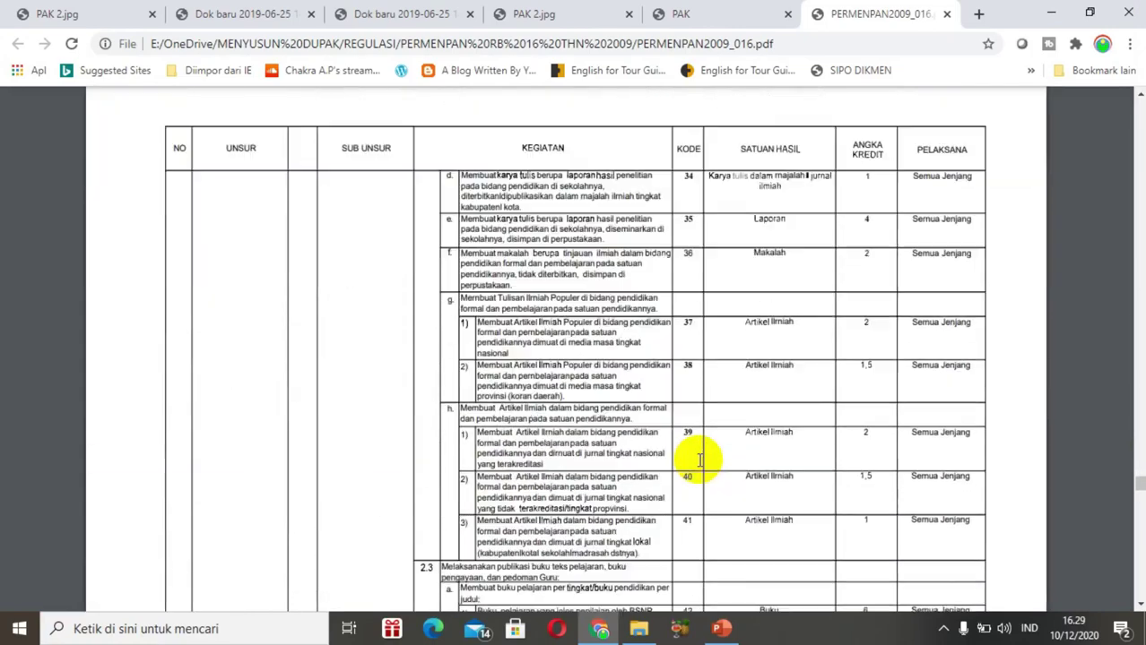
scroll(699, 460, "down", 1)
scroll(700, 460, "down", 3)
scroll(700, 460, "down", 3)
scroll(700, 460, "down", 1)
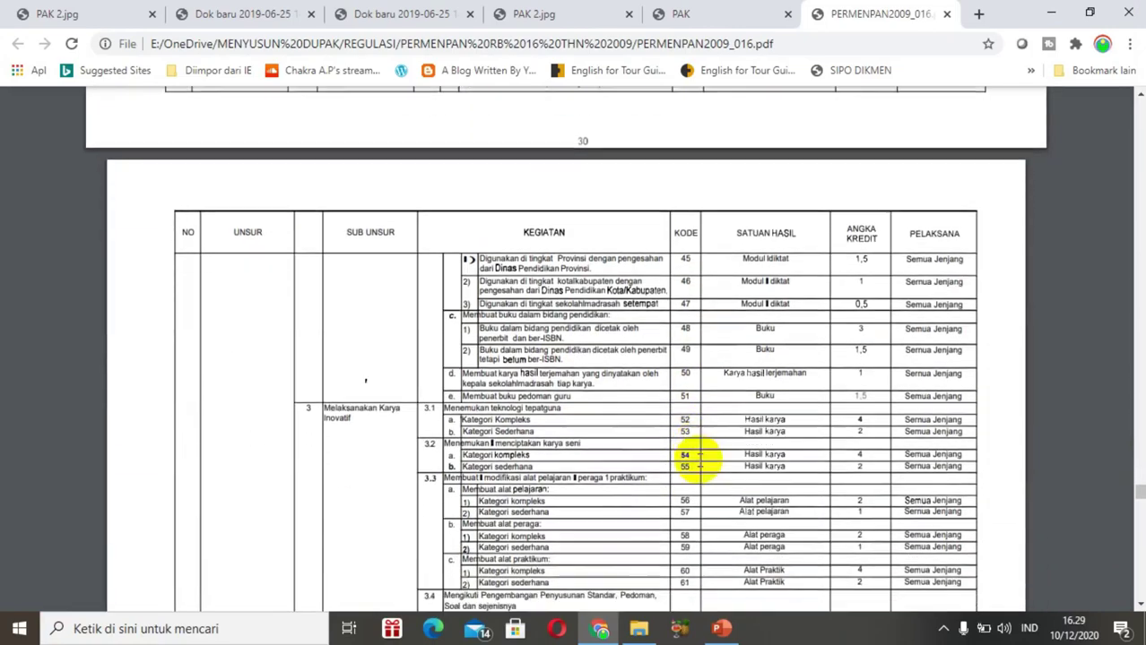
scroll(699, 459, "down", 1)
scroll(700, 460, "down", 1)
scroll(700, 460, "down", 1)
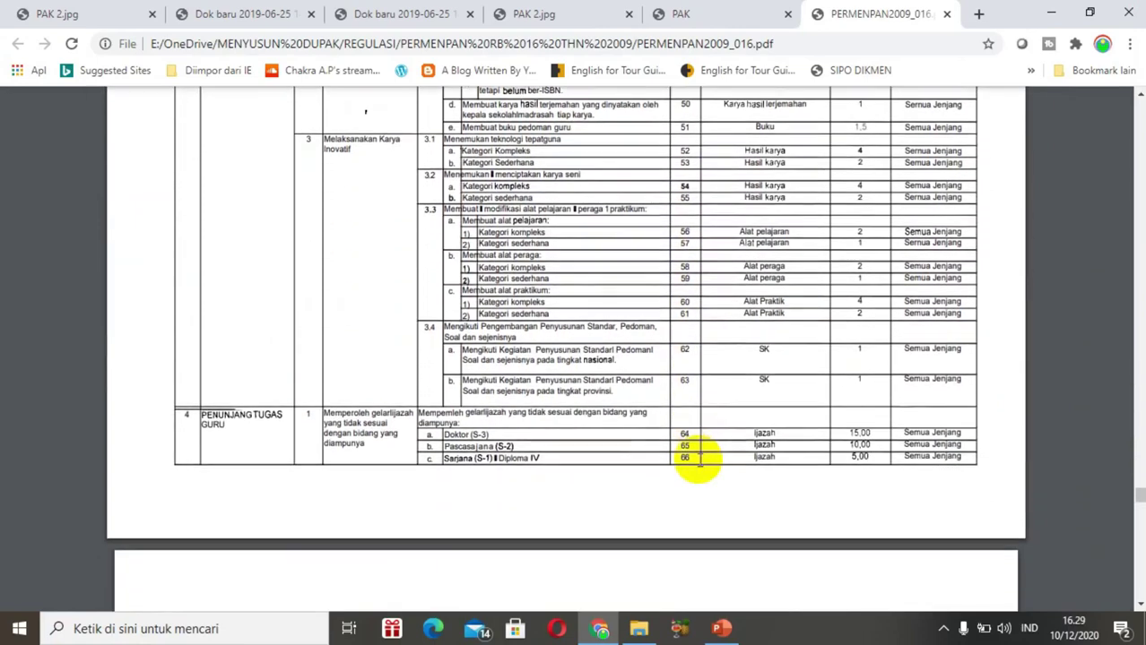
scroll(699, 460, "down", 1)
scroll(699, 460, "down", 3)
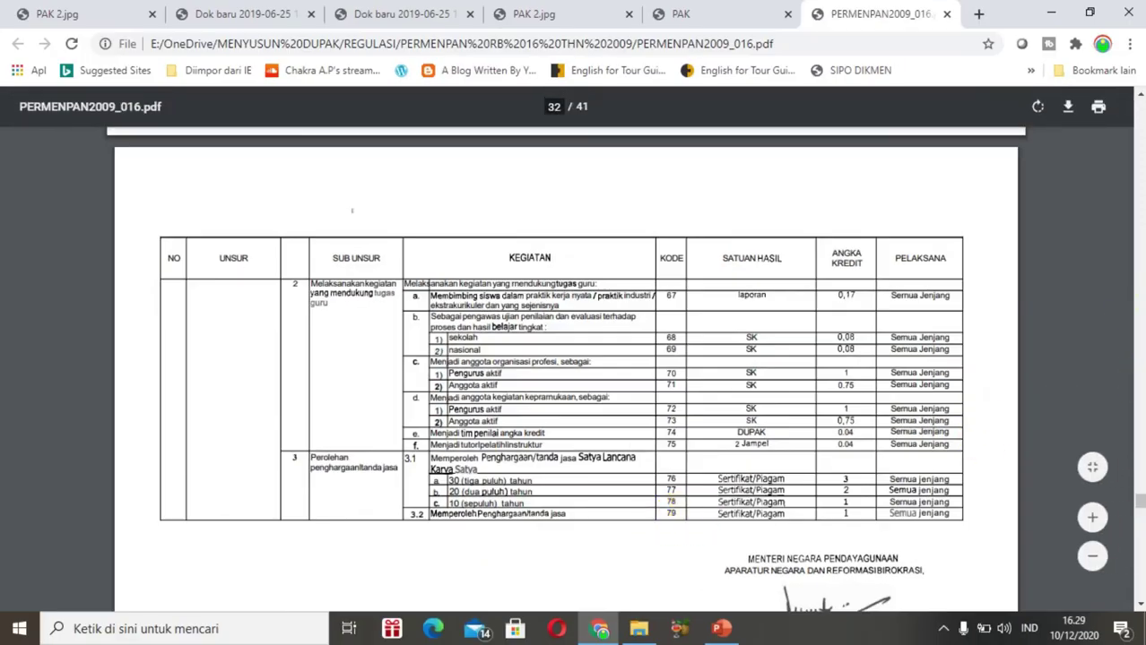
mouse_move(1141, 500)
left_mouse_down()
mouse_move(1138, 296)
mouse_move(1139, 461)
left_mouse_up()
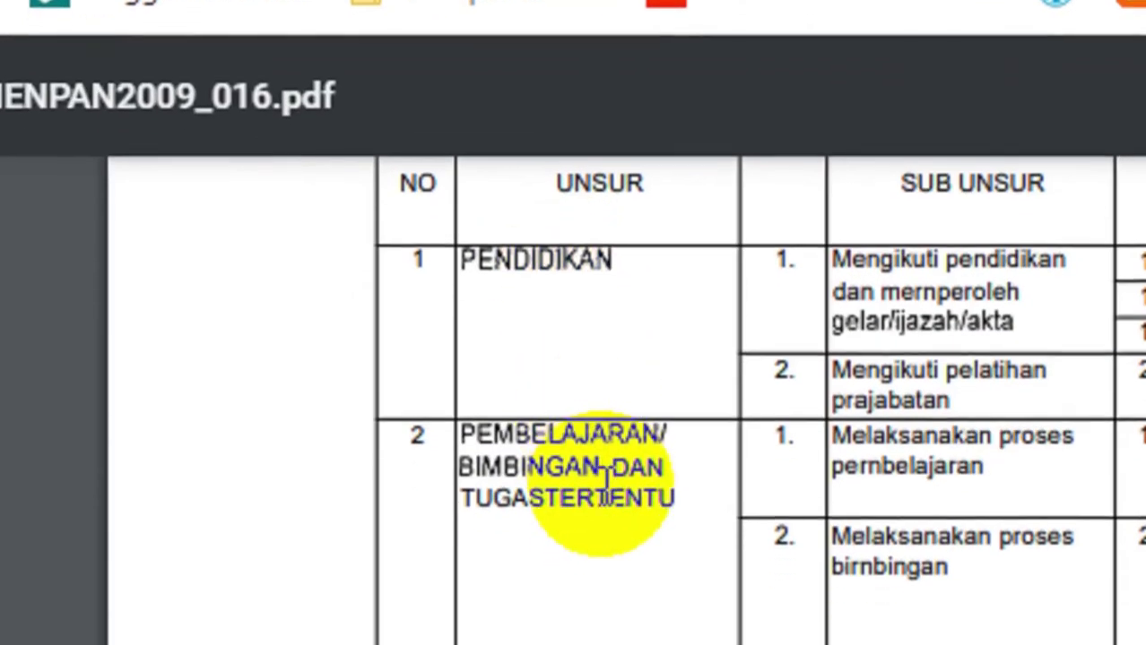
scroll(606, 484, "down", 3)
scroll(618, 574, "down", 5)
scroll(610, 538, "down", 2)
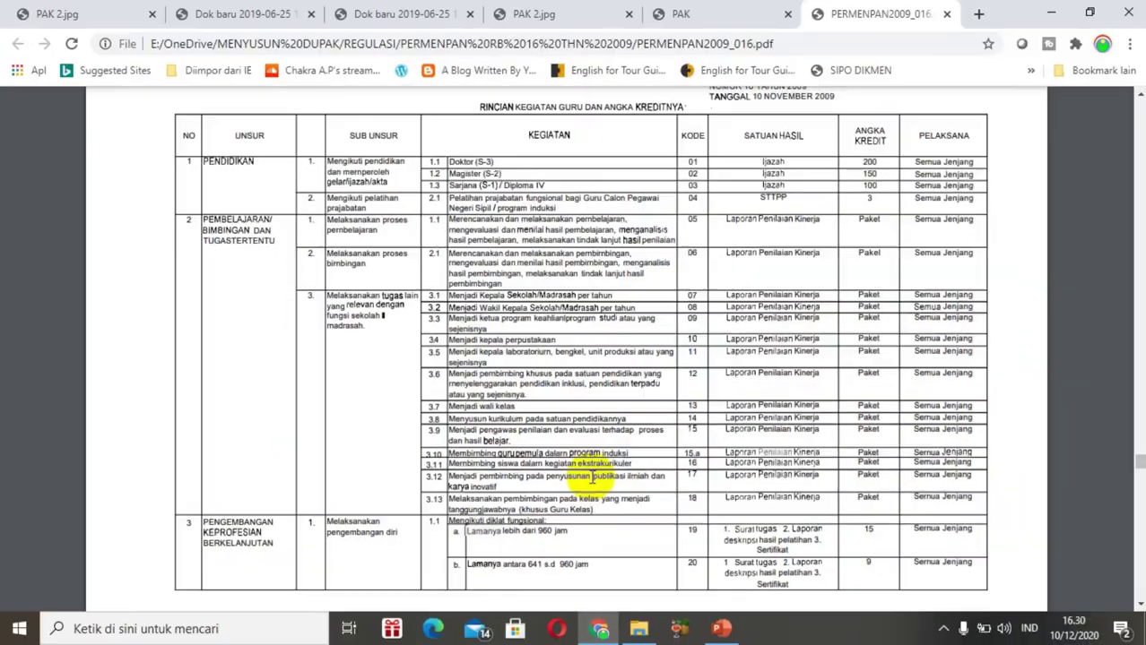
scroll(620, 589, "down", 1)
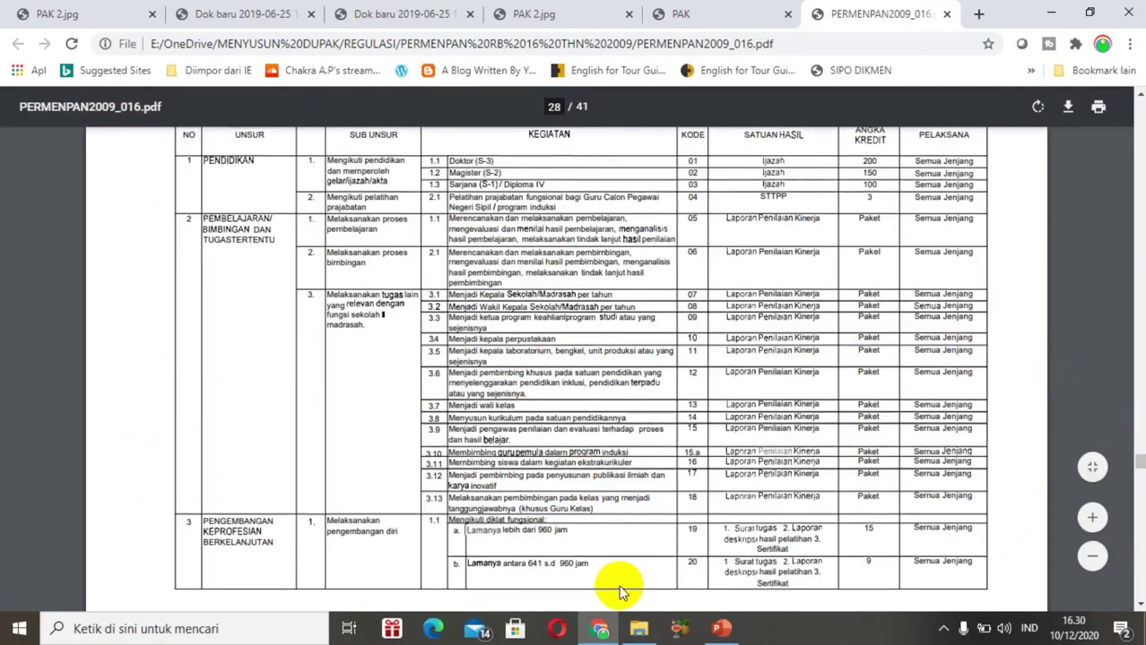
scroll(621, 592, "down", 5)
scroll(620, 592, "down", 5)
scroll(620, 592, "down", 5)
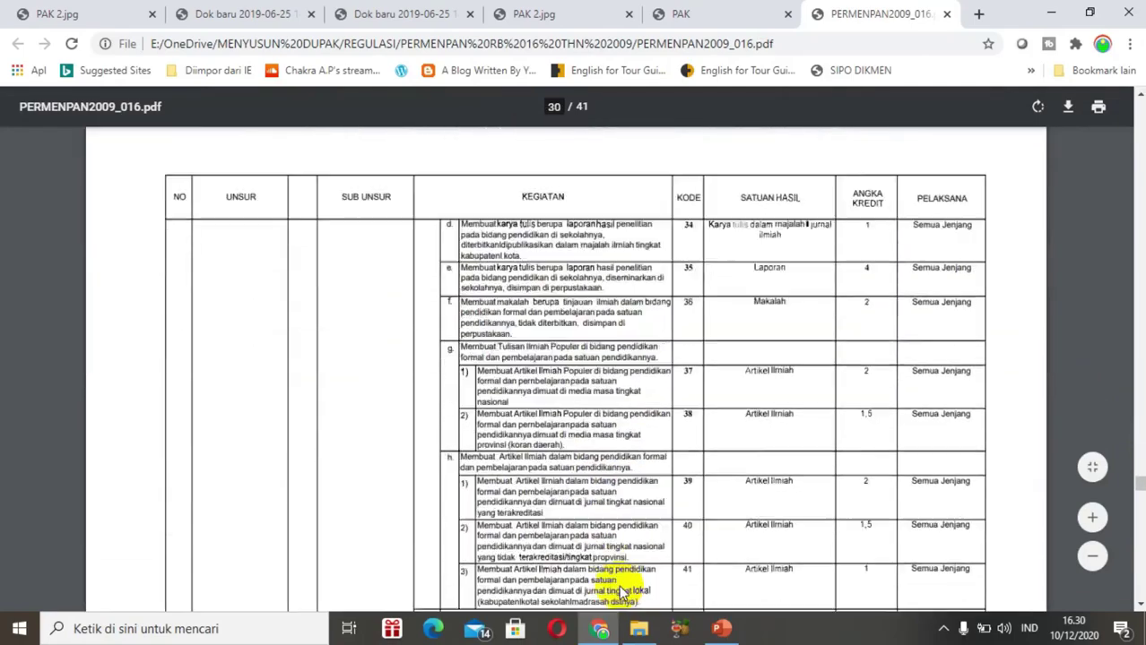
scroll(620, 592, "down", 5)
scroll(620, 591, "down", 1)
scroll(620, 592, "down", 5)
scroll(620, 592, "down", 5)
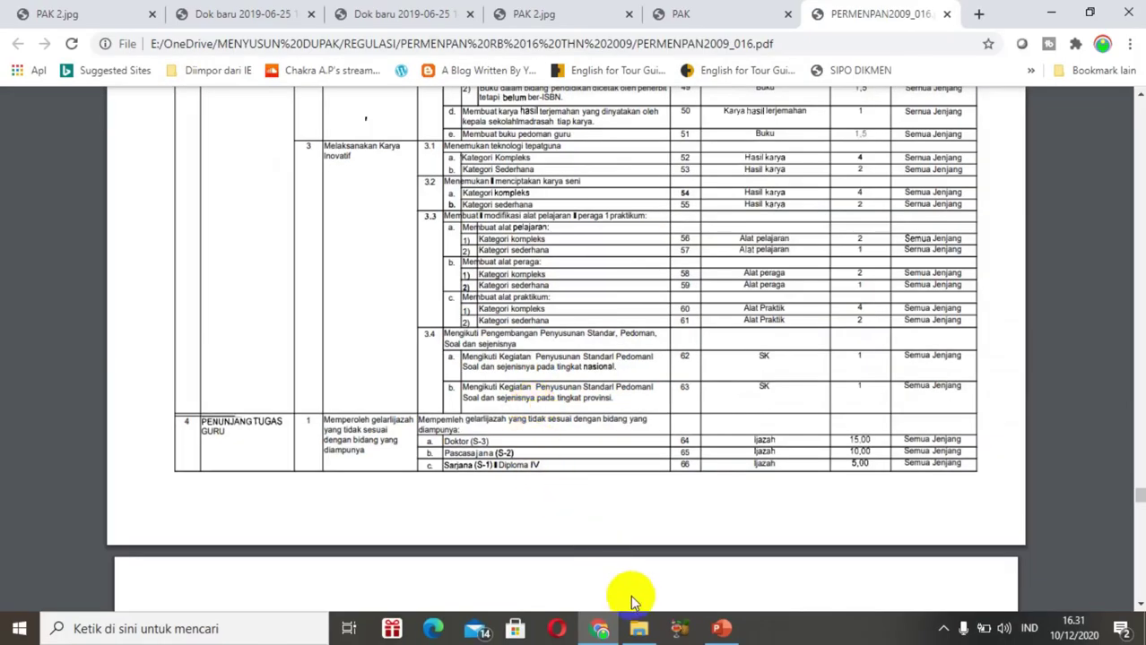
Step: Open APLIKASI DUPAK.xlsx from the MENYUSUN DUPAK > APLIKASI folder in File Explorer
left_click(639, 630)
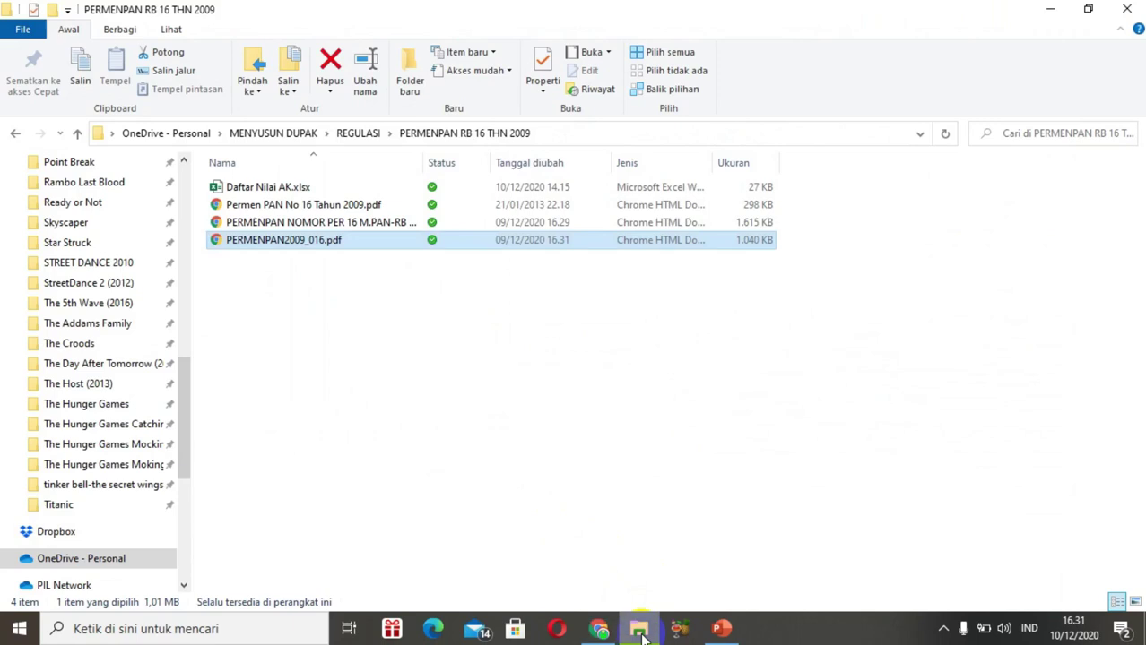
left_click(281, 134)
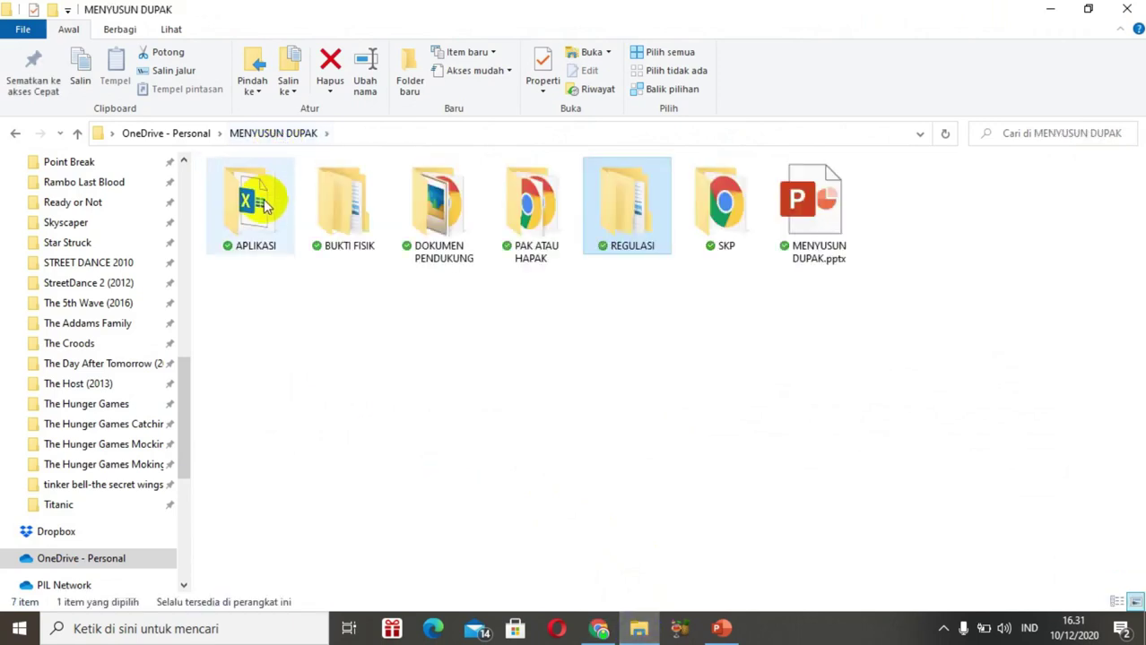
double_click(263, 221)
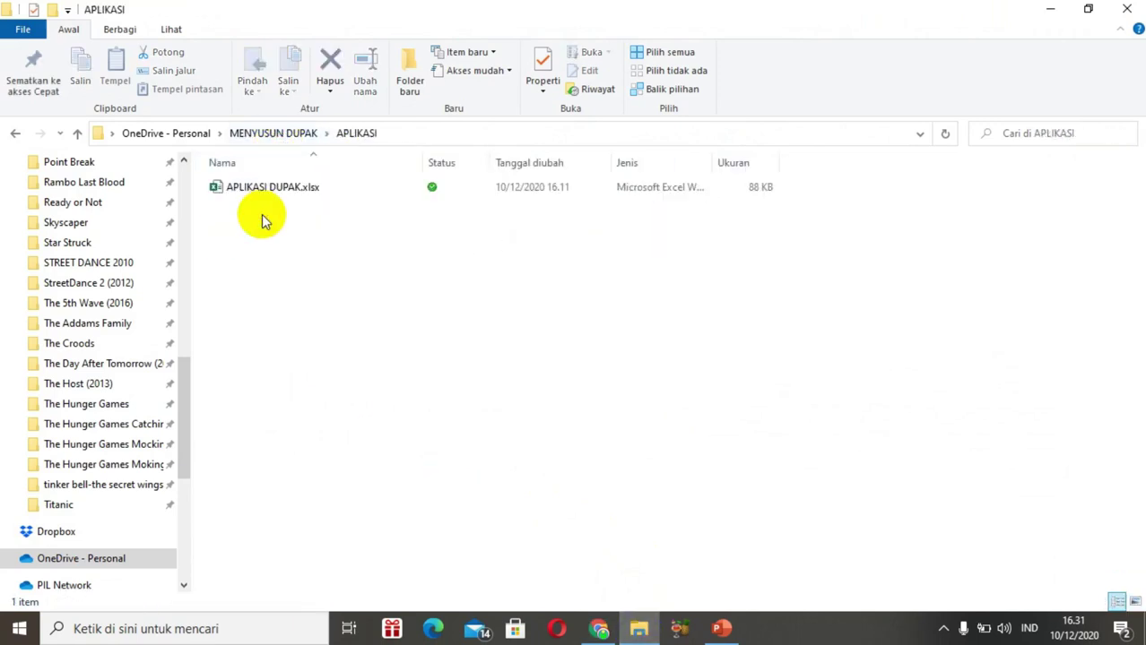
left_click(255, 186)
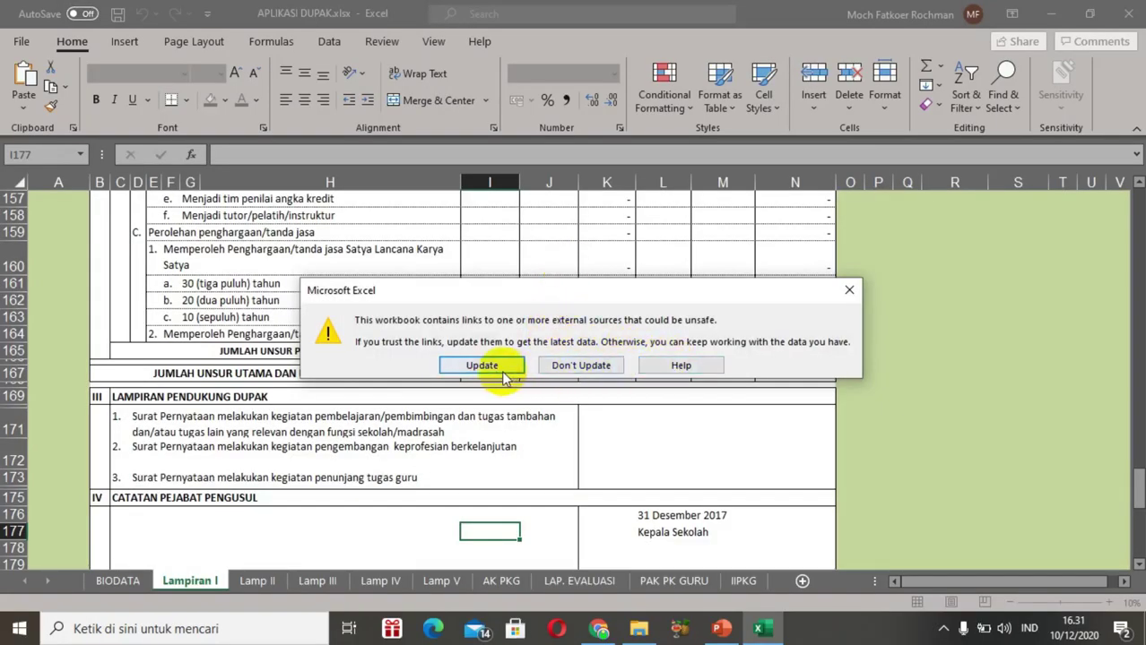
Step: Dismiss the external-links warning without updating and move up column J to row 111
left_click(559, 370)
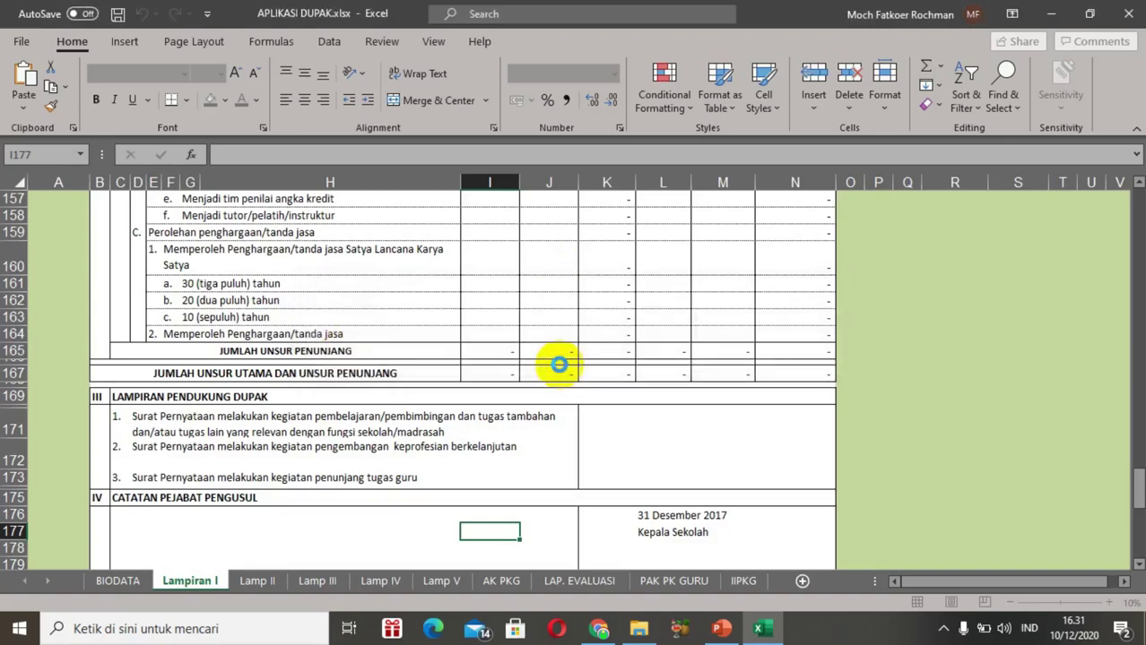
left_click(564, 306)
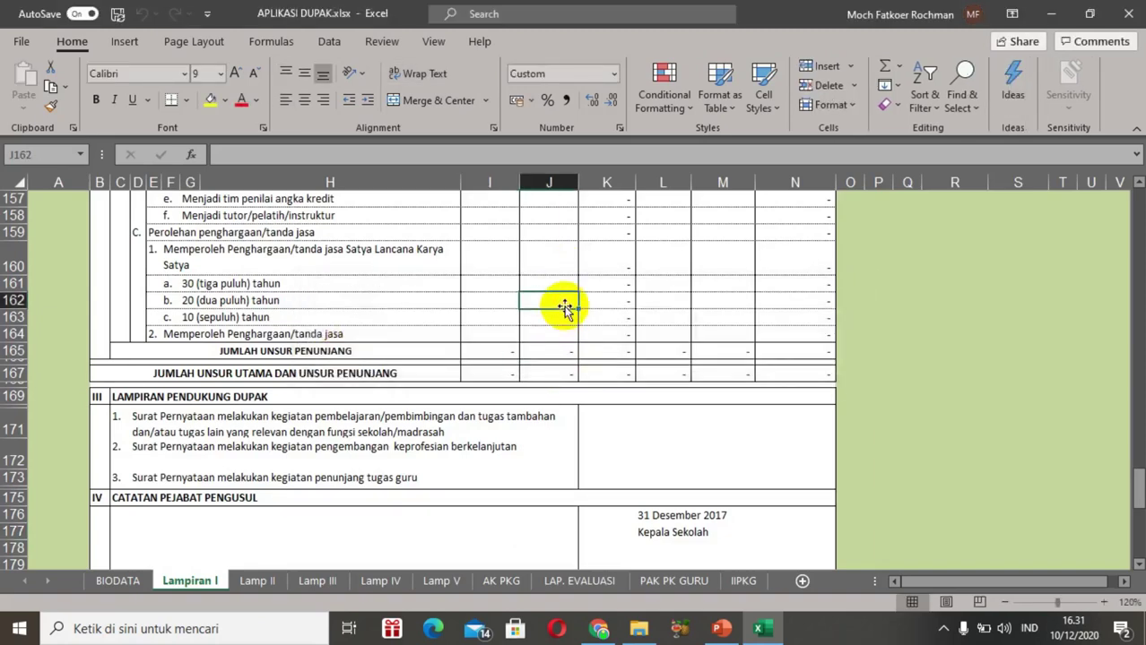
key("Up")
key("Up")
key("Up")
key("Up")
key("Up")
key("Up")
key("Up")
key("Up")
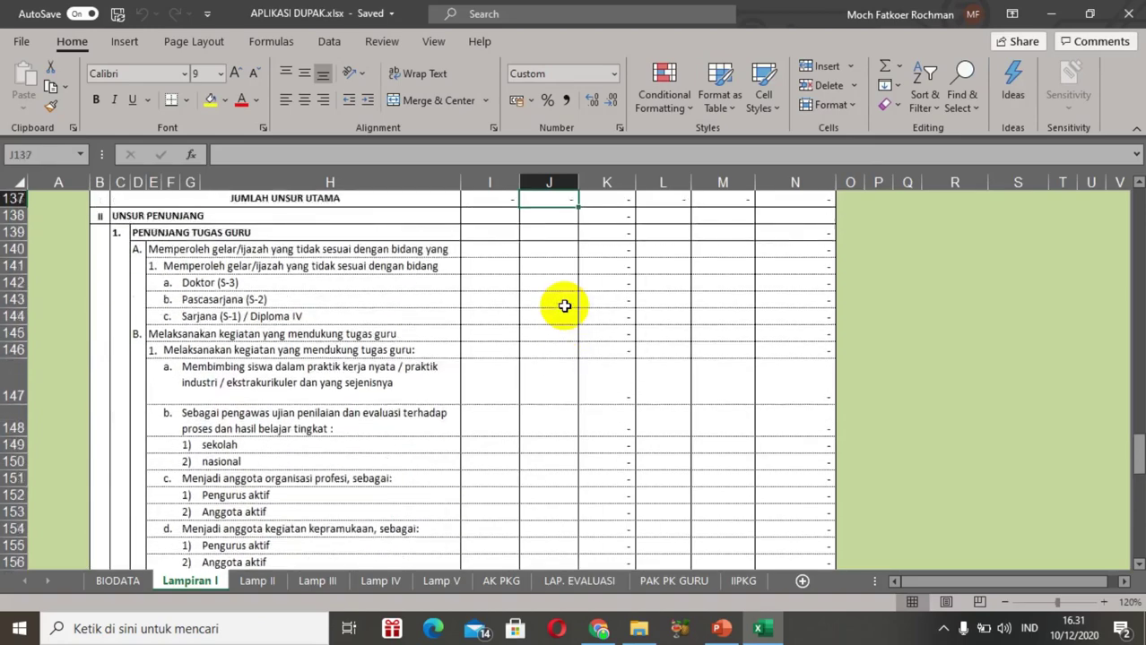
key("Up")
key("Up")
key("Up")
key("Up")
key("Up")
key("Up")
key("Up")
key("Up")
key("Up")
key("Up")
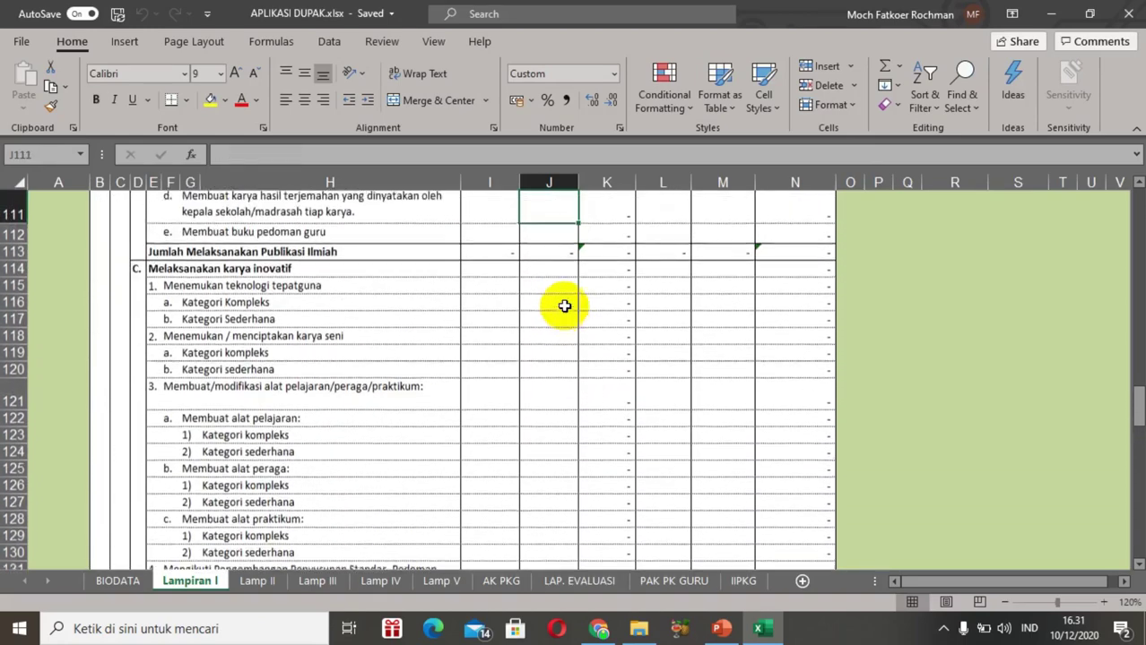
key("Up")
key("Up")
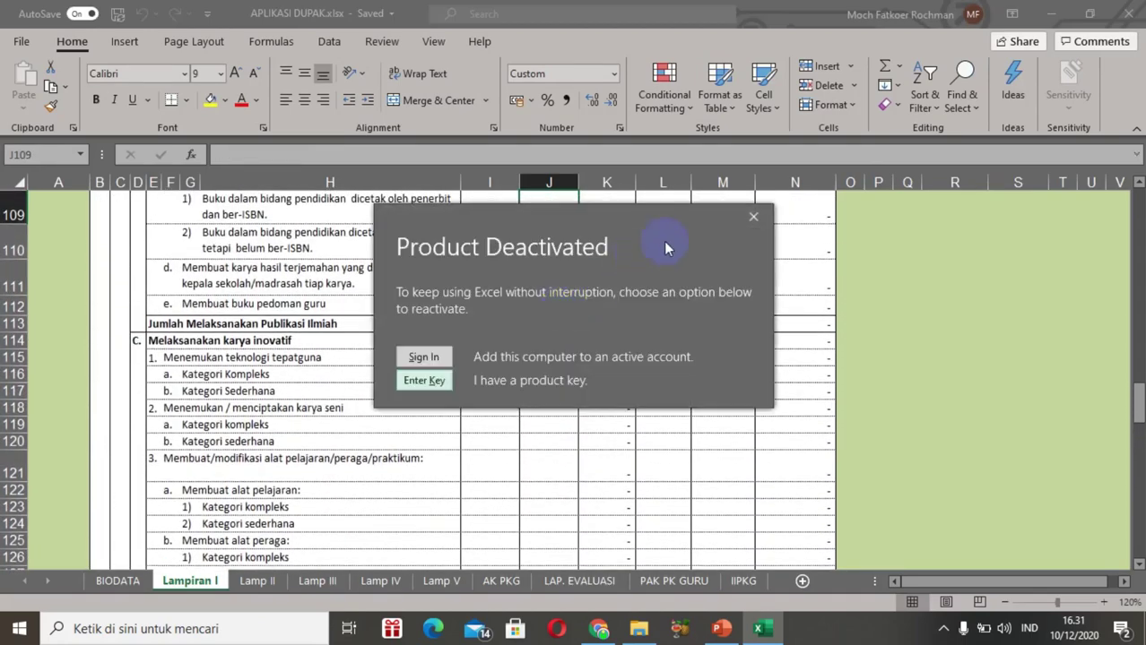
Step: Close the product deactivation notice and move up column M past row 105 toward the top
left_click(751, 217)
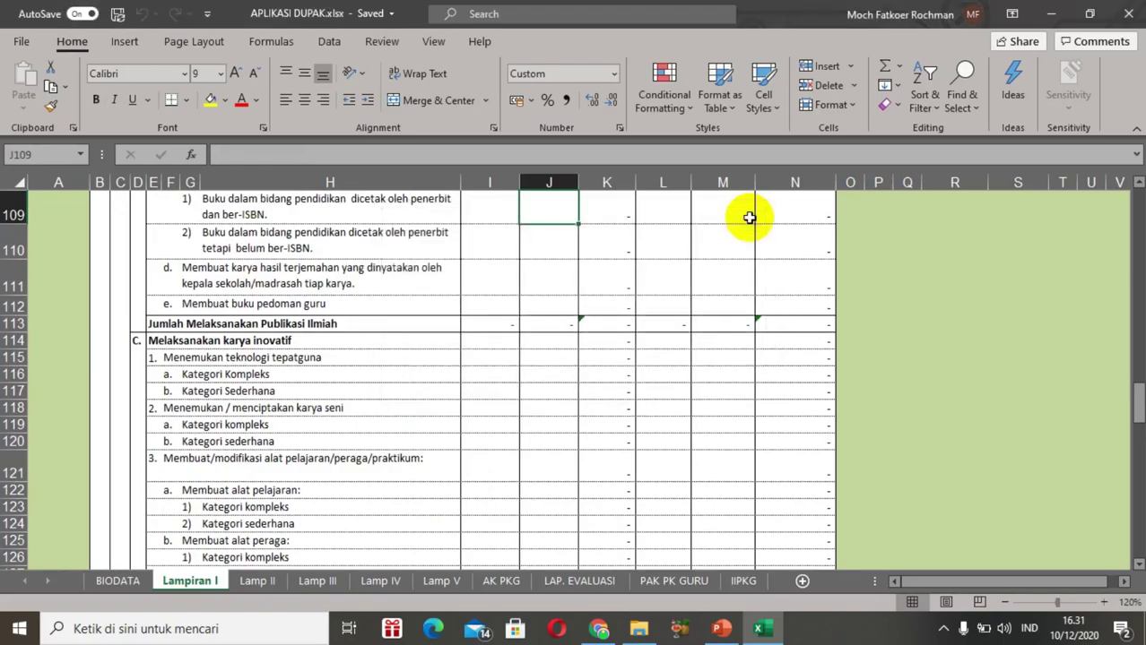
left_click(700, 276)
key("Up")
key("Up")
key("Up")
key("Up")
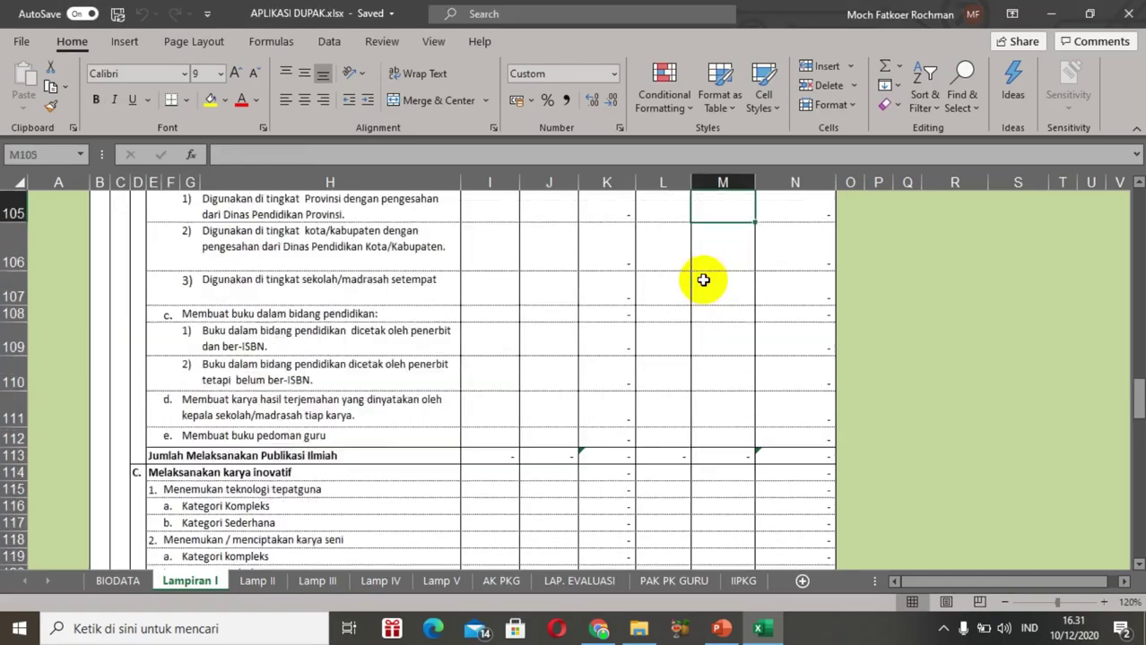
key("Up")
key("Up")
key("Up")
key("Up")
key("Up")
key("Up")
key("Up")
key("Up")
key("Up")
key("Up")
key("Up")
key("Up")
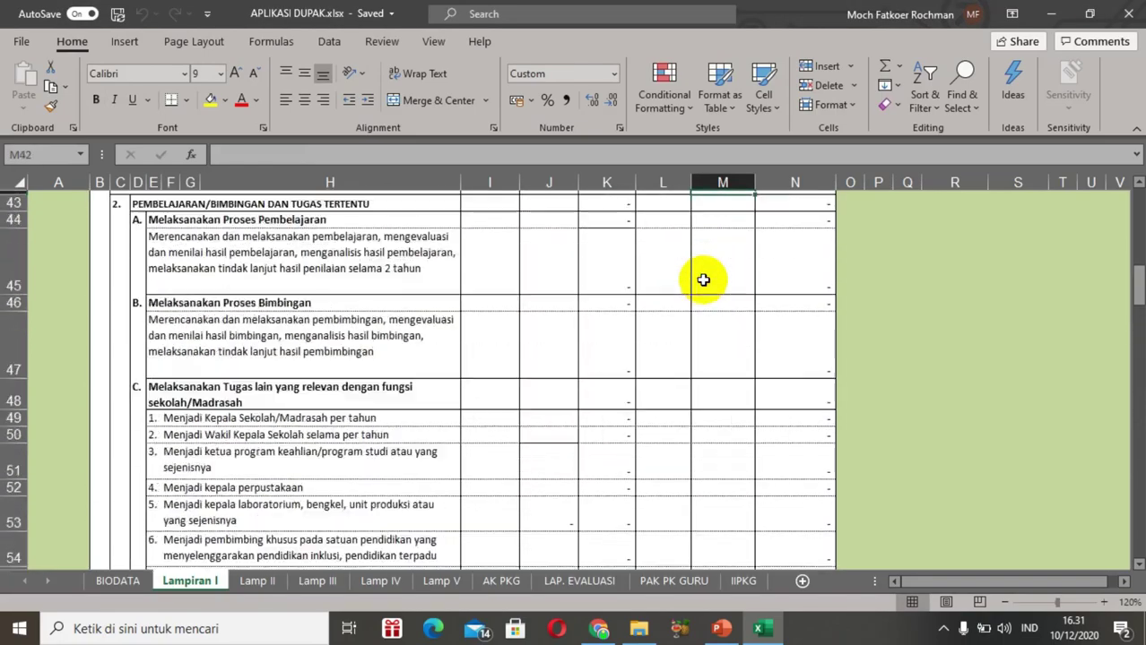
key("Up")
key("Up")
key("Up")
key("Up")
key("Up")
key("Up")
key("Up")
key("Up")
key("Up")
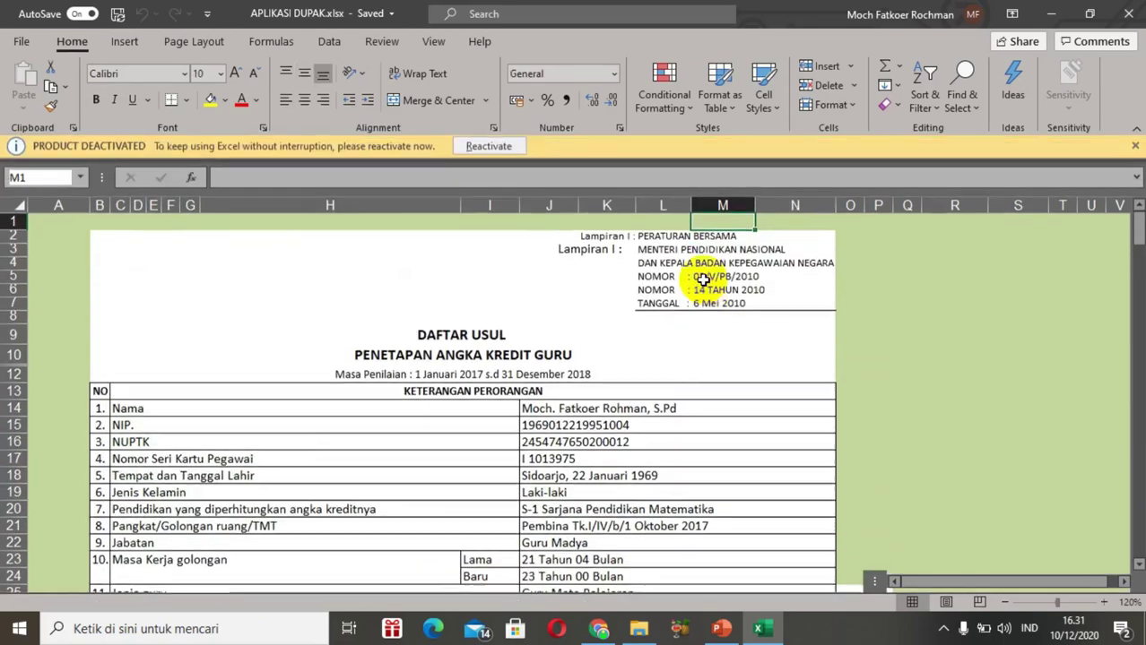
Step: Close the PRODUCT DEACTIVATED bar and check the PERATURAN BERSAMA and NOMOR references in L2 and L6
left_click(1135, 148)
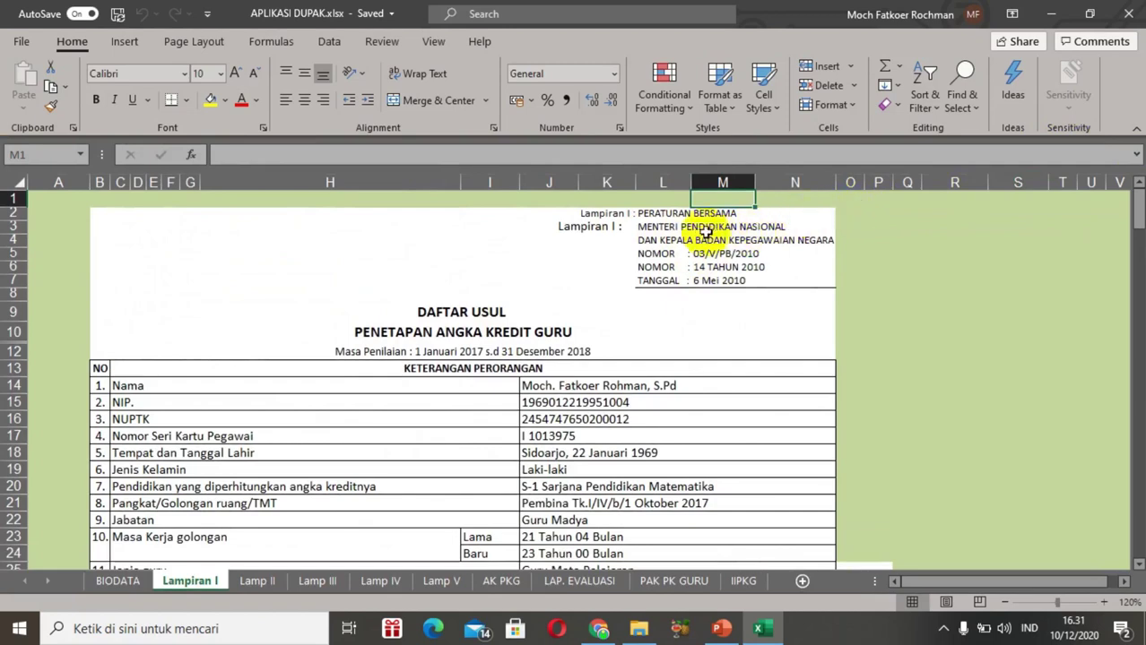
left_click(670, 213)
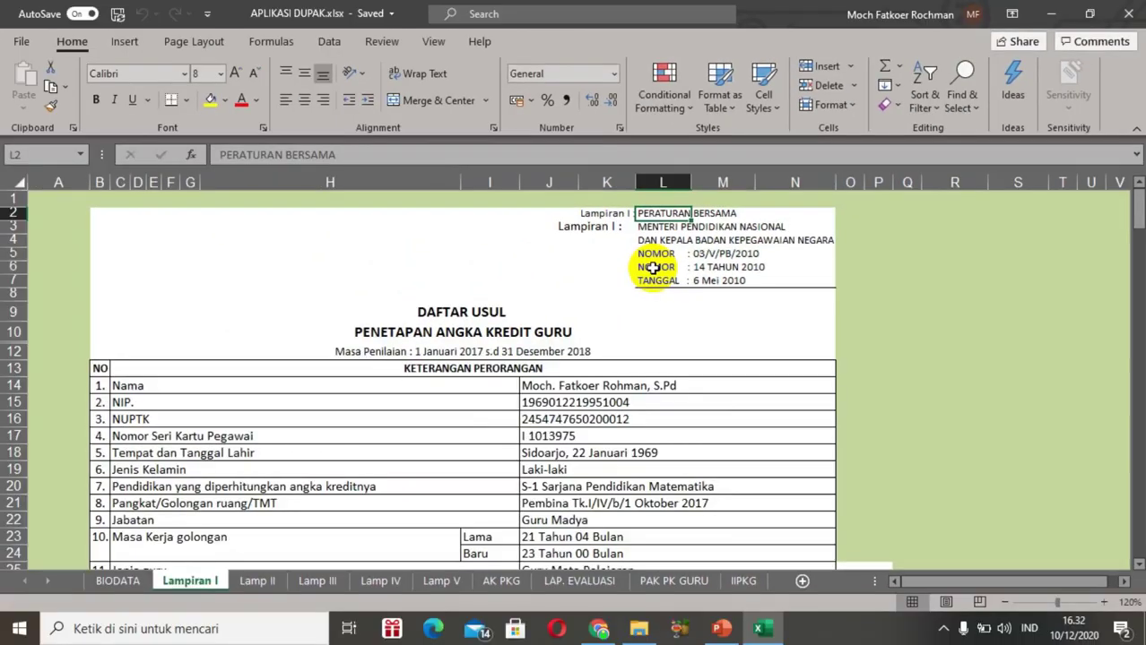
left_click(653, 267)
left_click(642, 631)
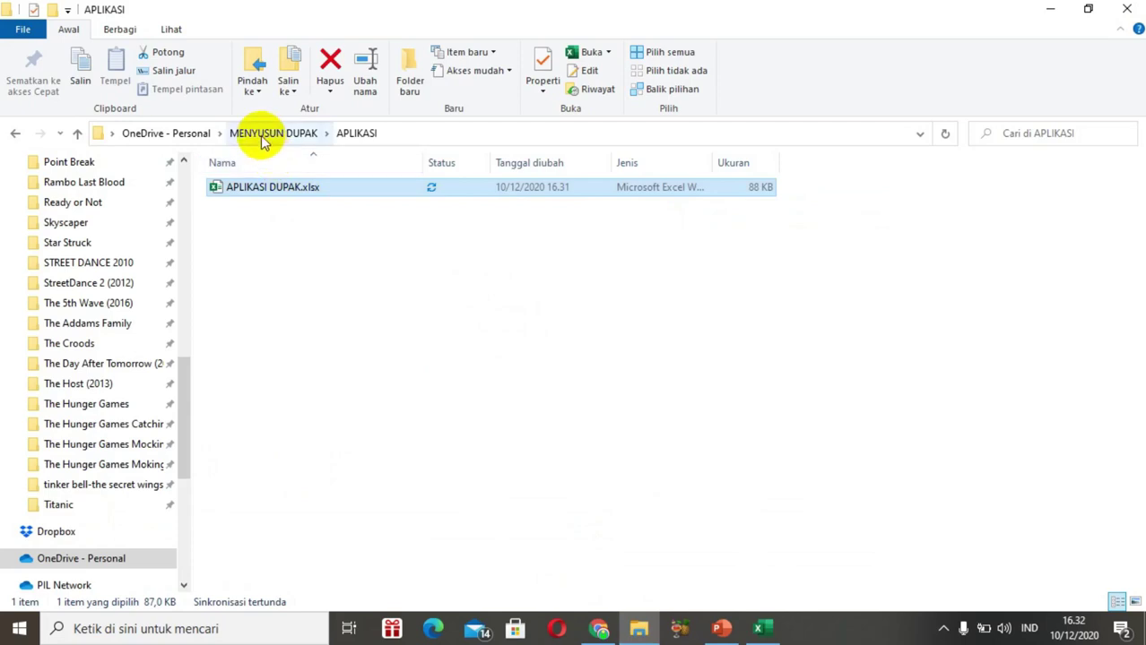
Step: Open the joint regulation PDF from MENYUSUN DUPAK > REGULASI > PB MENDIKNAS dan Ka BKN
left_click(264, 136)
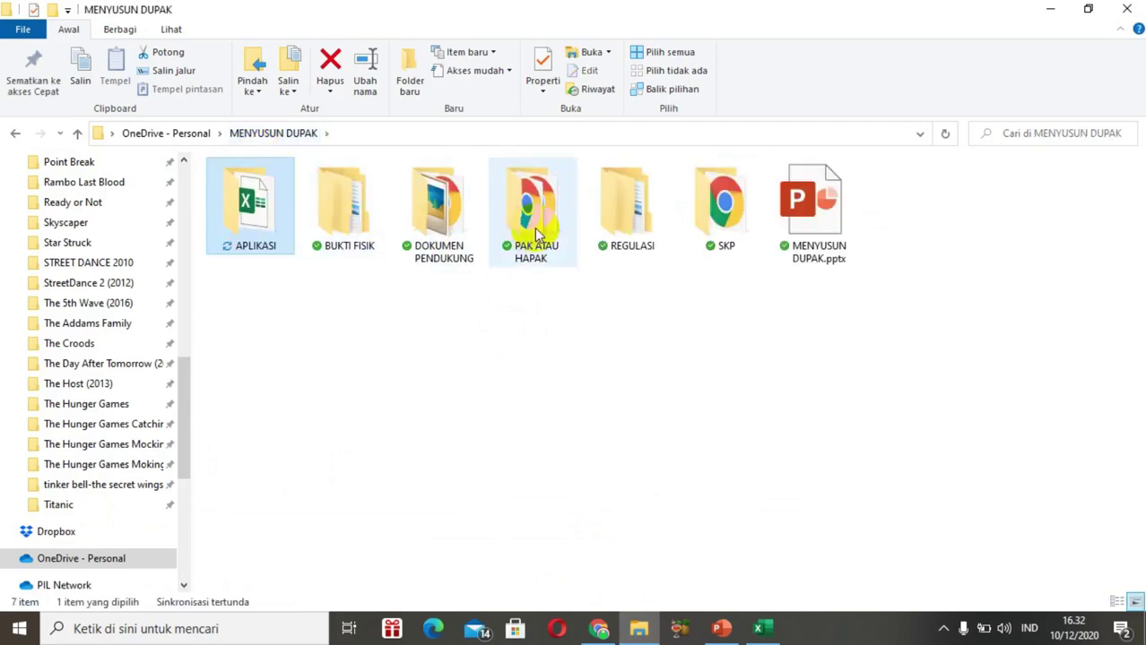
double_click(625, 231)
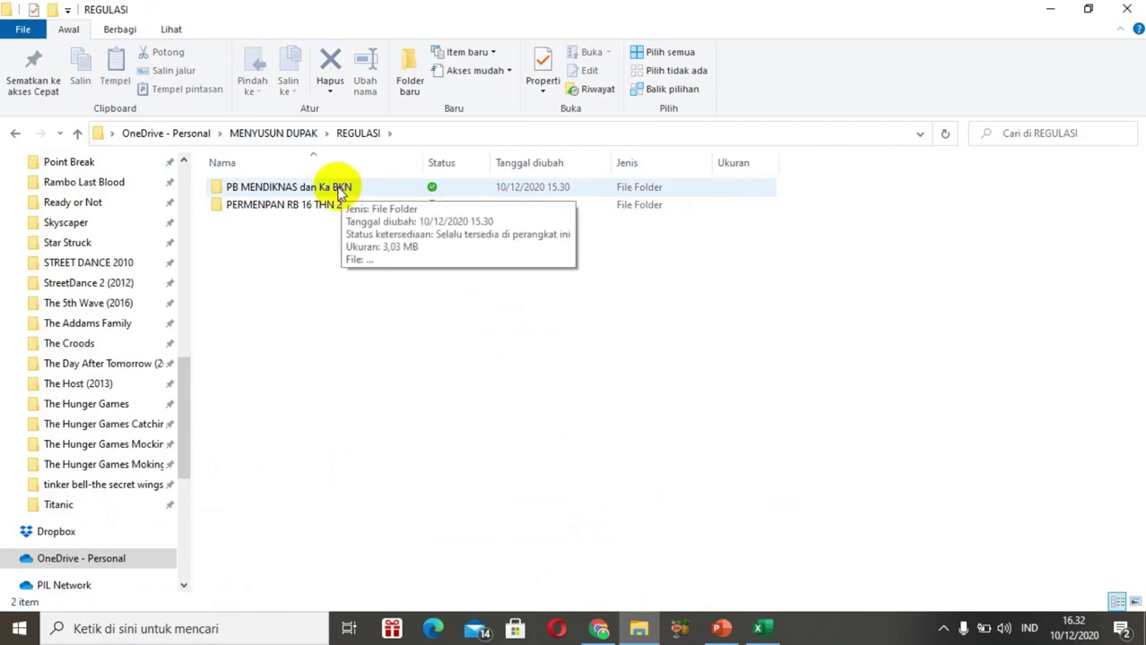
double_click(339, 190)
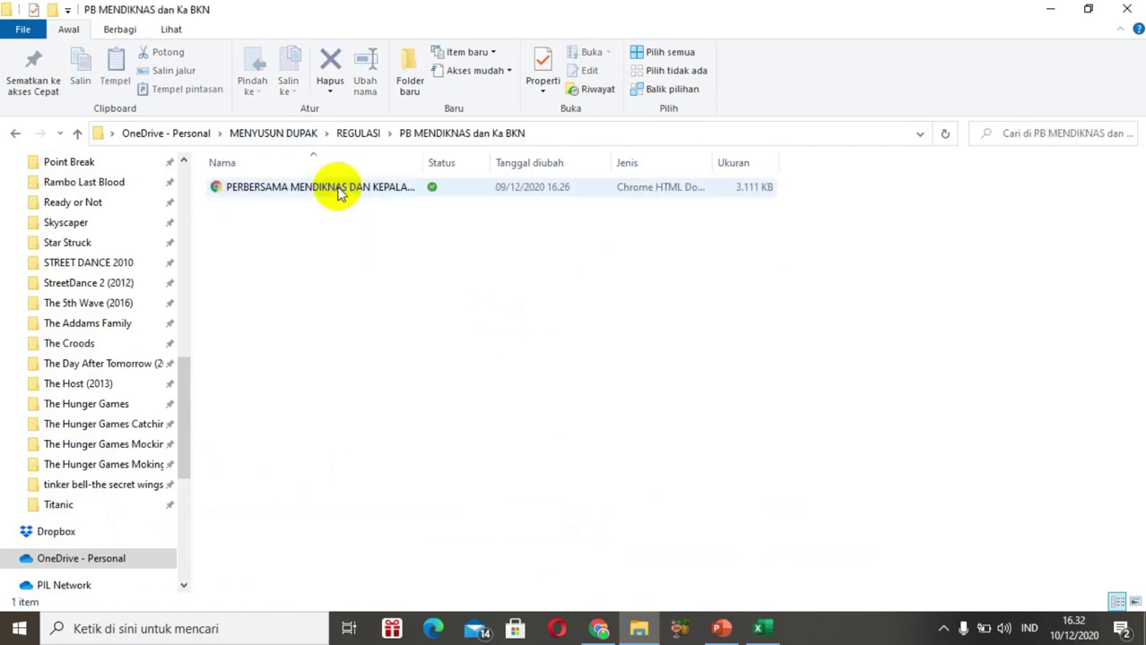
double_click(339, 190)
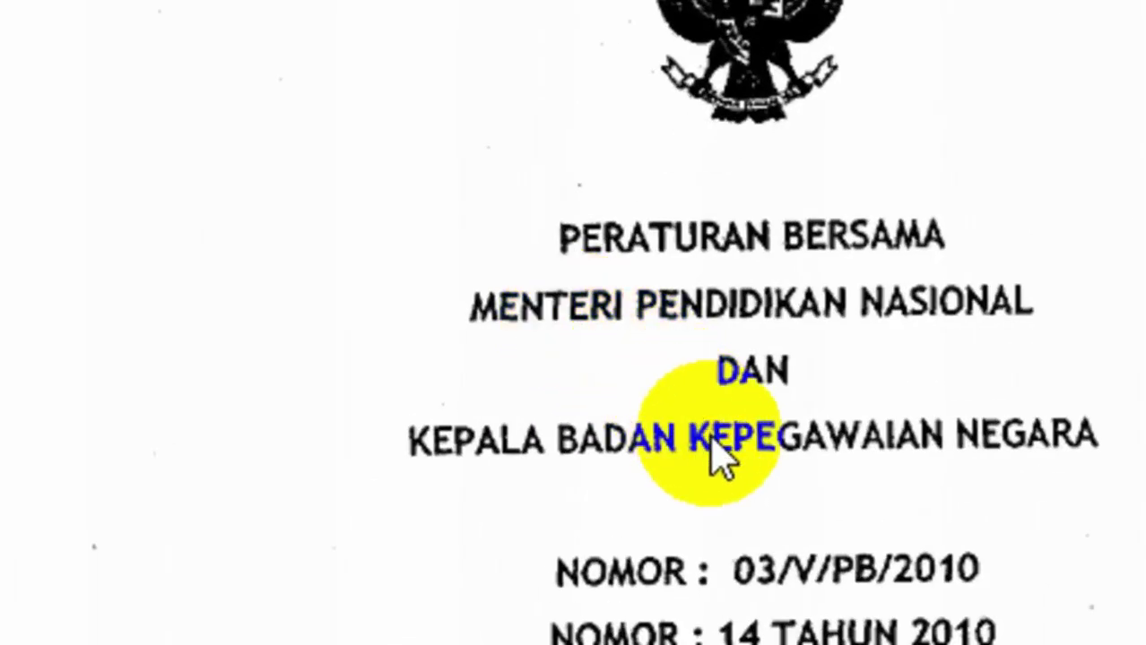
Step: Locate the blank DAFTAR USUL form page in the 03/V/PB/2010 regulation PDF, then return to Excel
left_click_drag(782, 491, 826, 489)
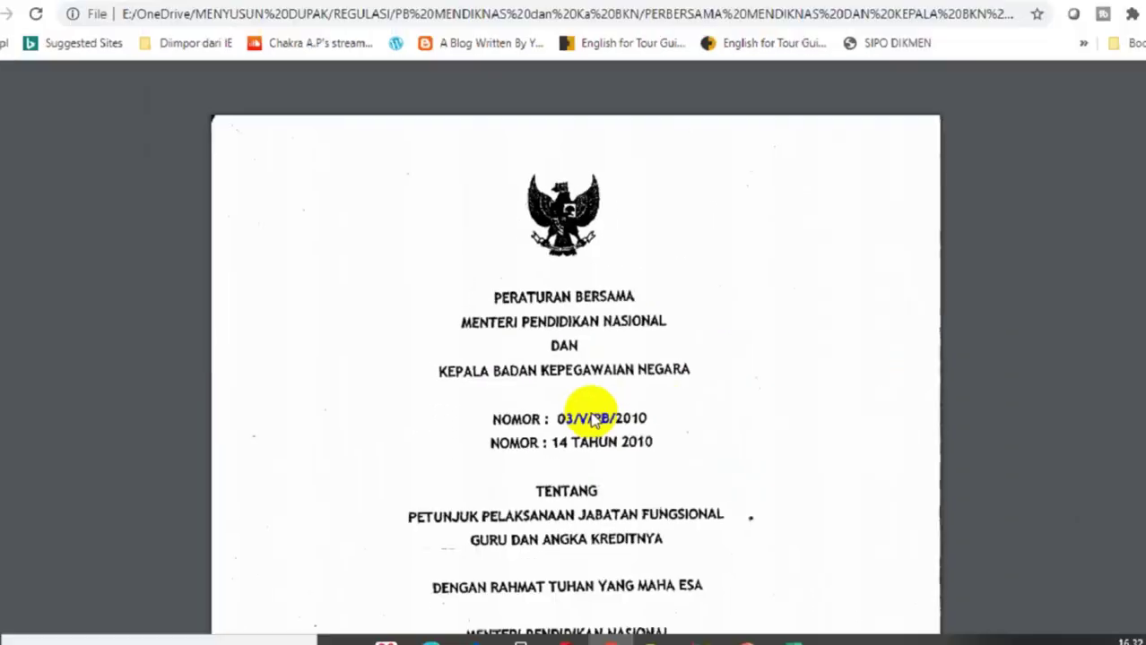
left_click(977, 246)
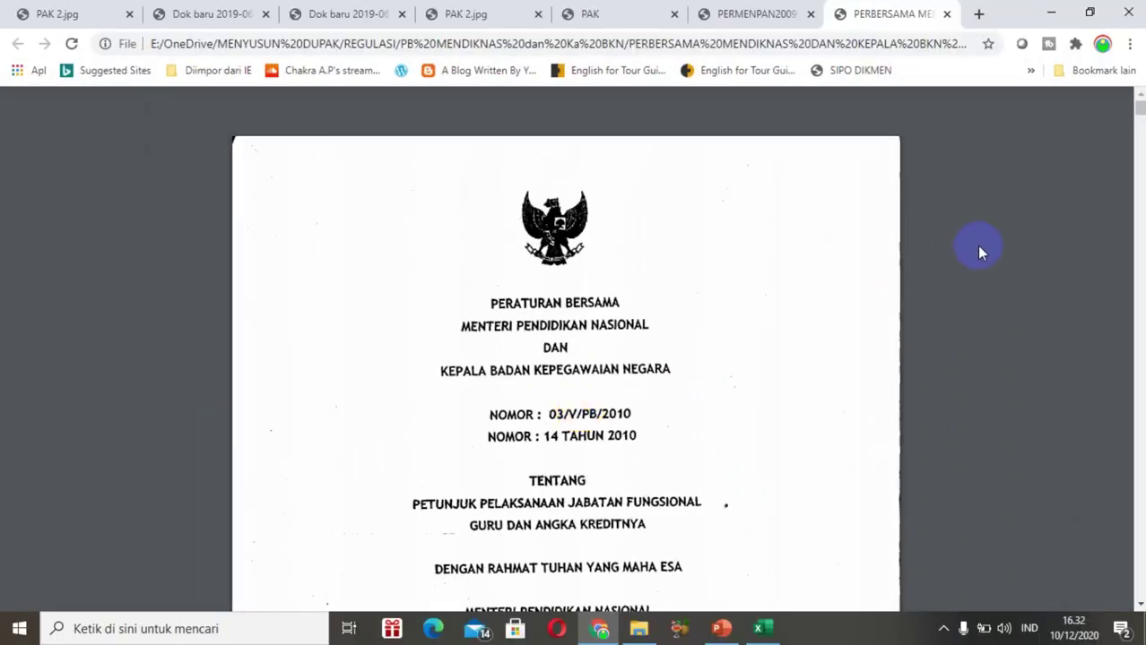
left_click_drag(1139, 107, 1139, 335)
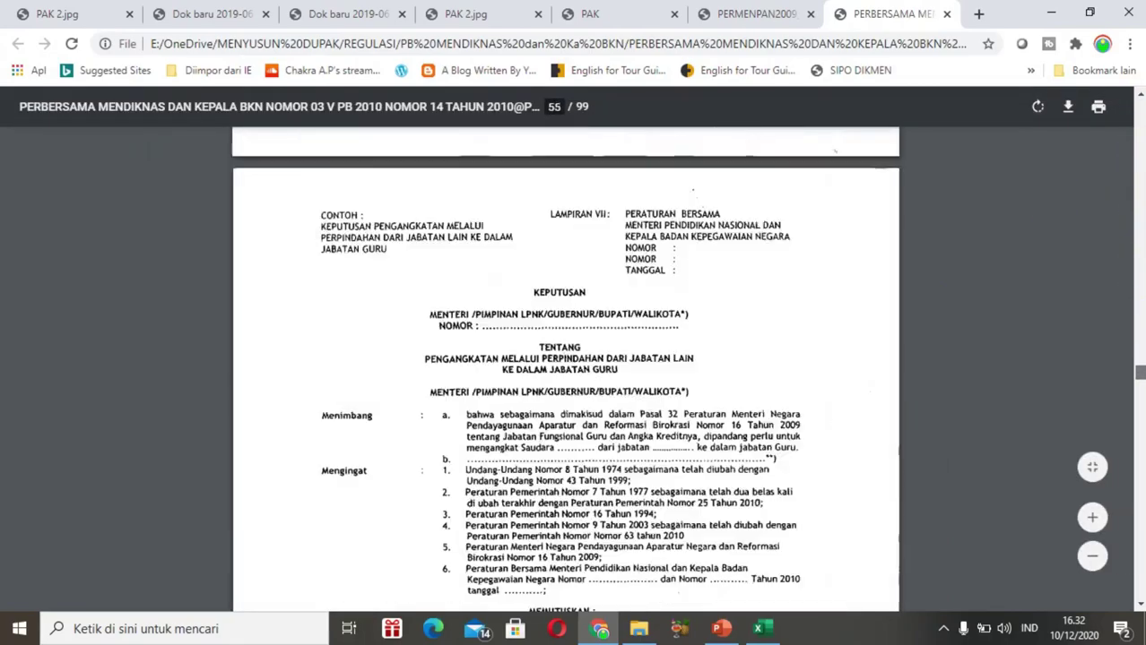
left_click_drag(1140, 333, 1137, 304)
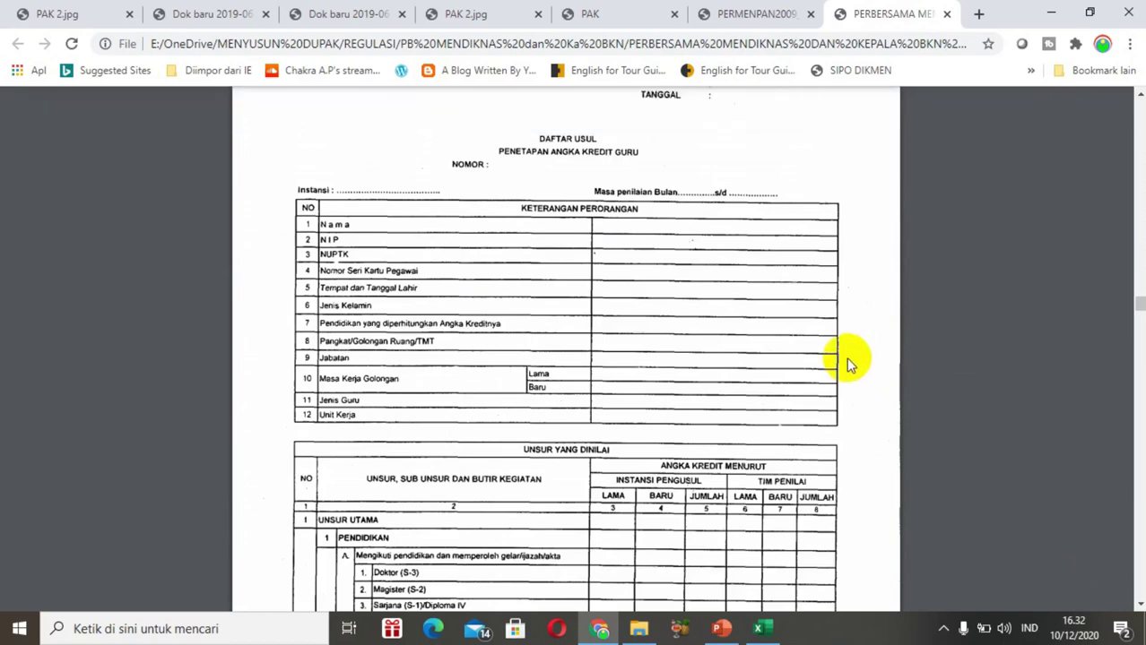
scroll(847, 357, "down", 2)
scroll(846, 357, "down", 2)
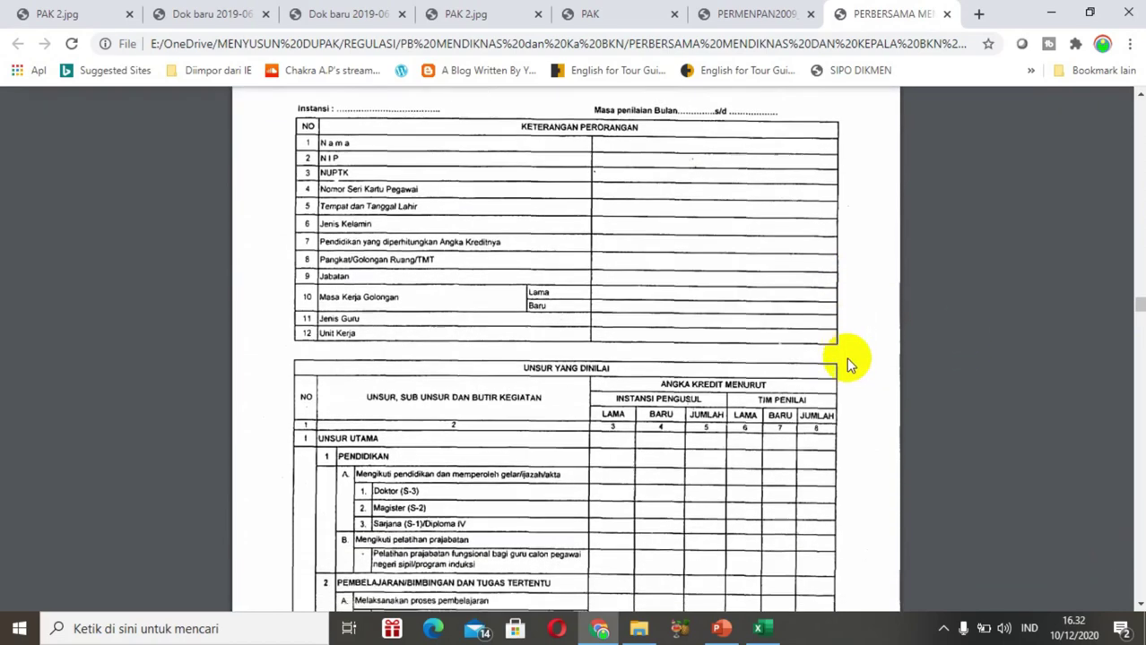
scroll(846, 357, "down", 1)
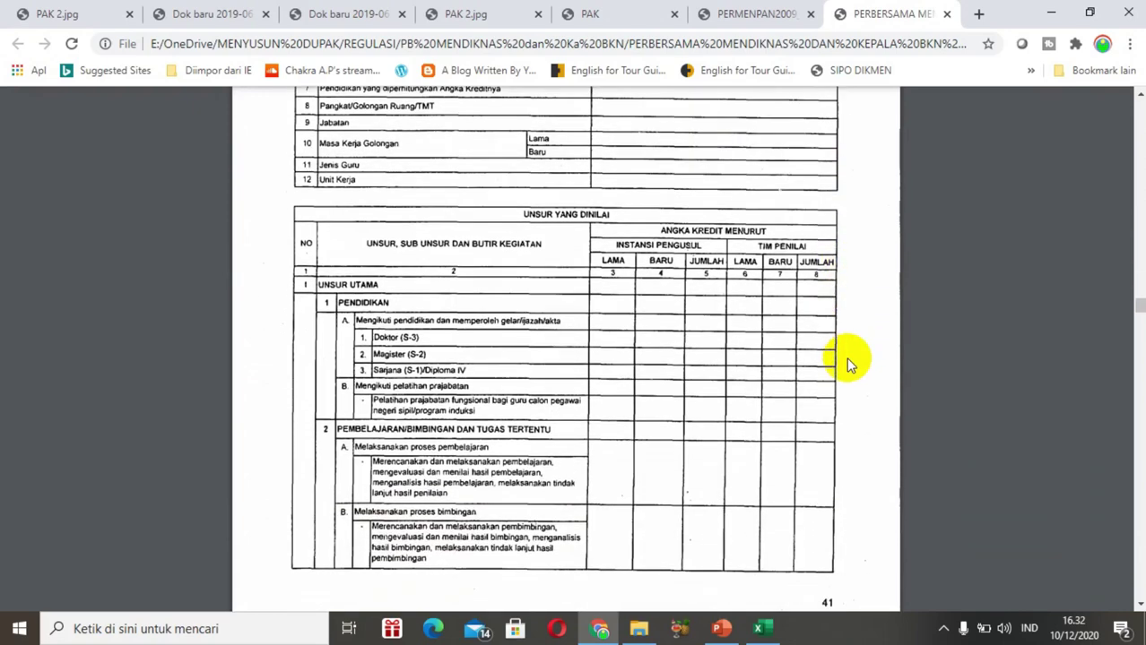
scroll(846, 357, "up", 2)
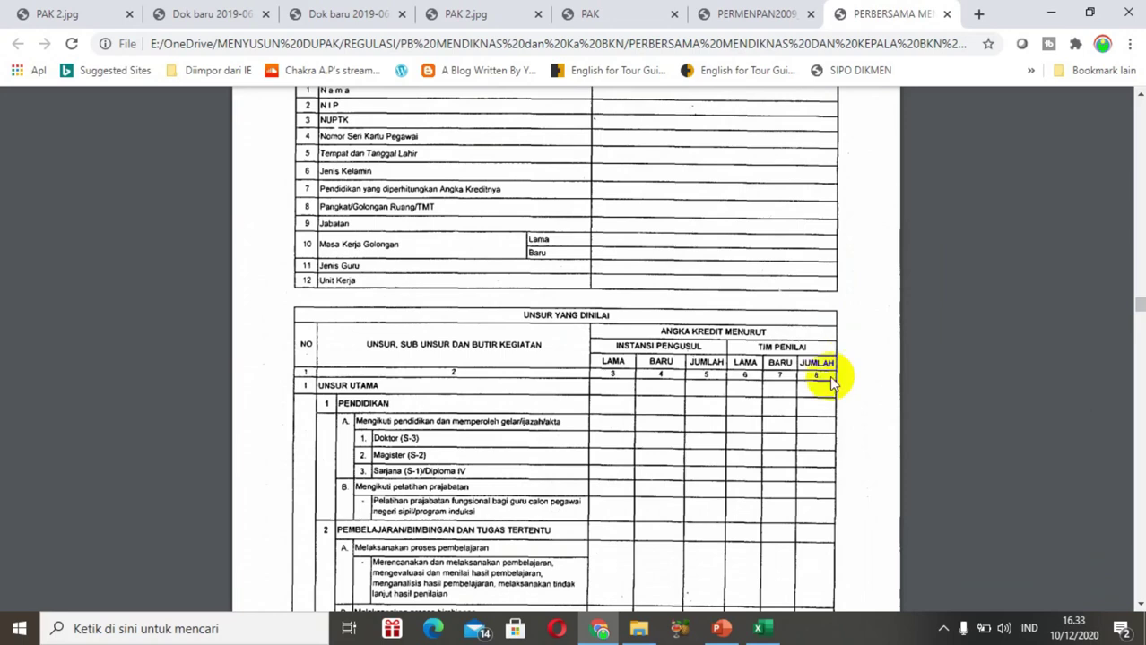
left_click(760, 630)
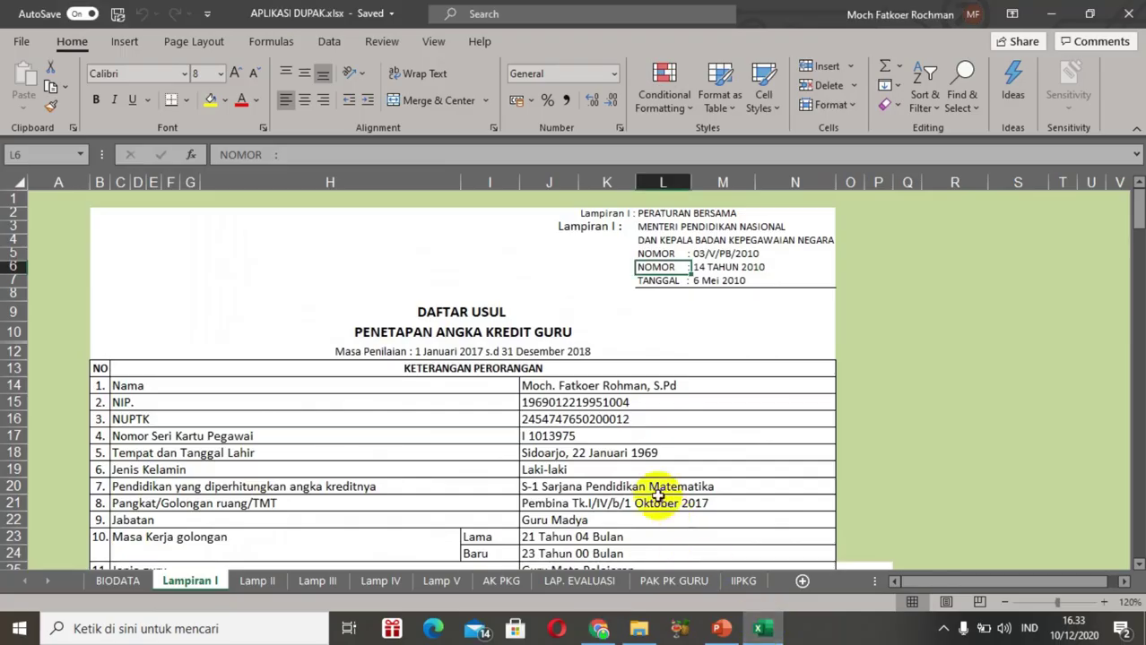
Step: Move down column L past the personal details to the UNSUR YANG DINILAI table's education subtotal
left_click(635, 437)
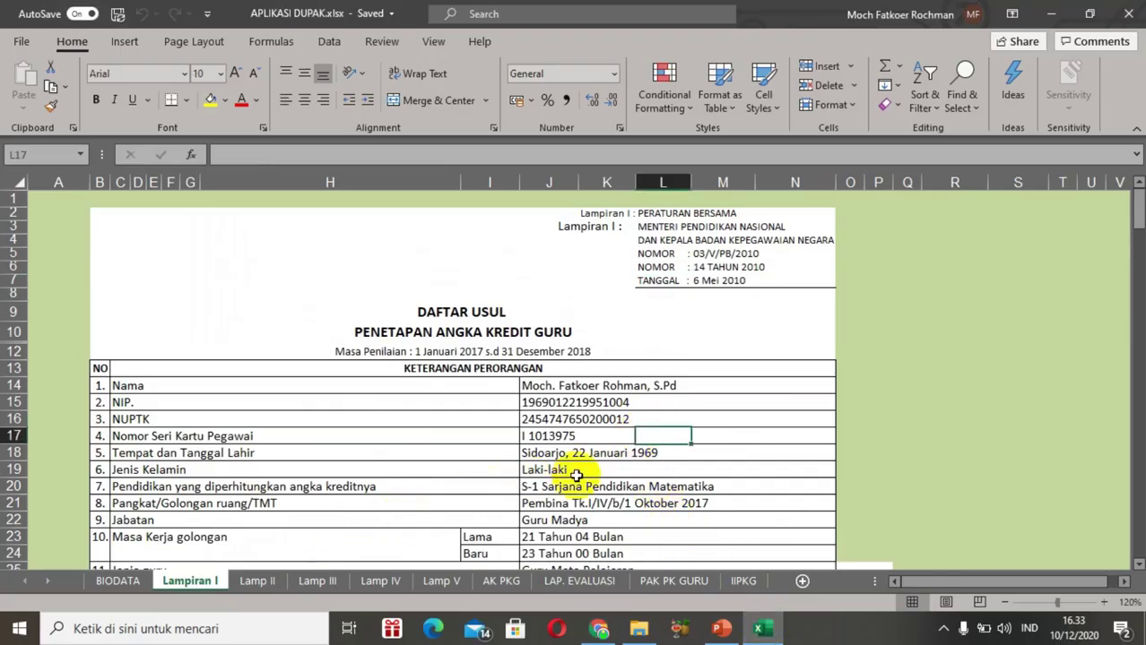
left_click(681, 465)
key("Down")
key("Down")
key("Down")
key("Down")
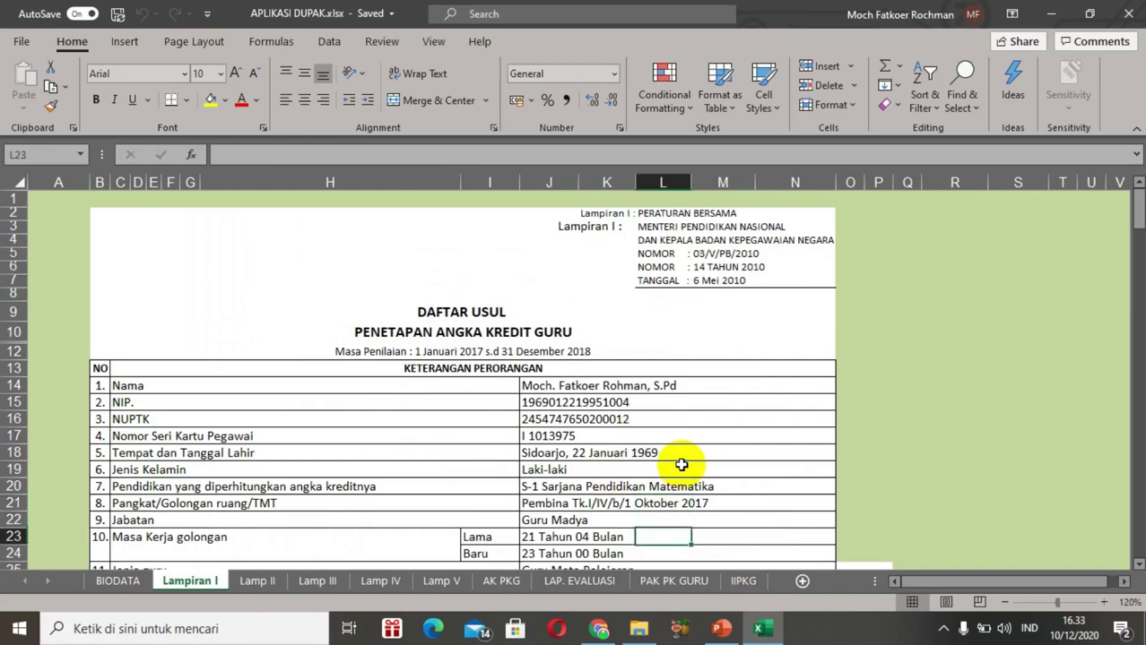
key("Down")
key("Down")
key("Down")
key("Down")
key("Down")
key("Down")
key("Down")
key("Down")
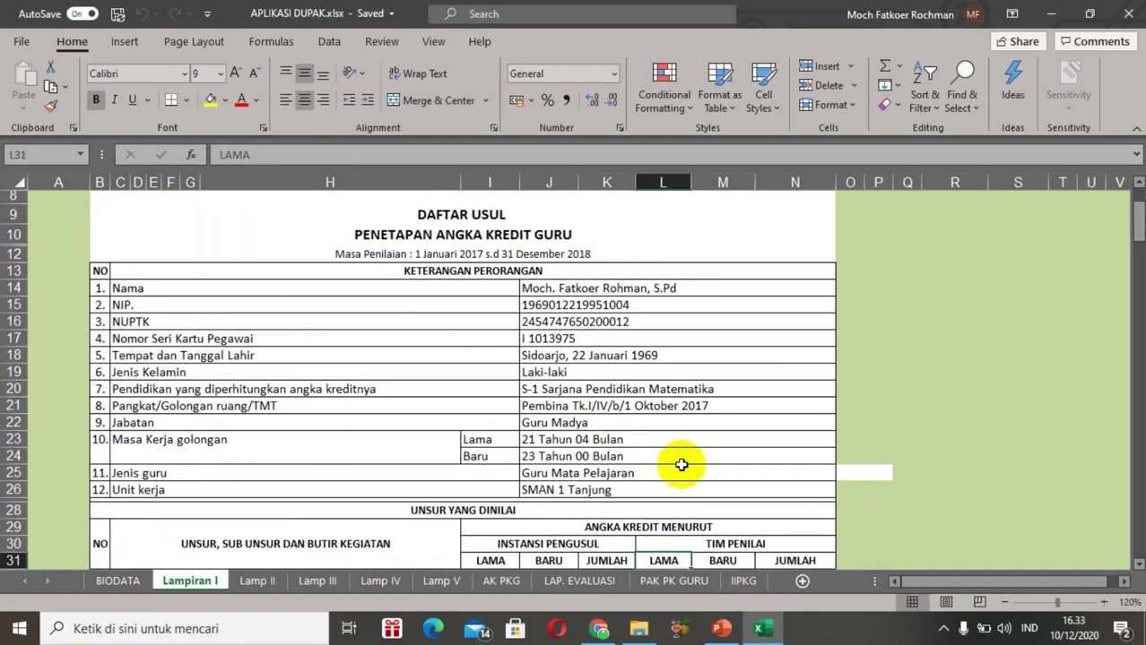
key("Down")
key("Down")
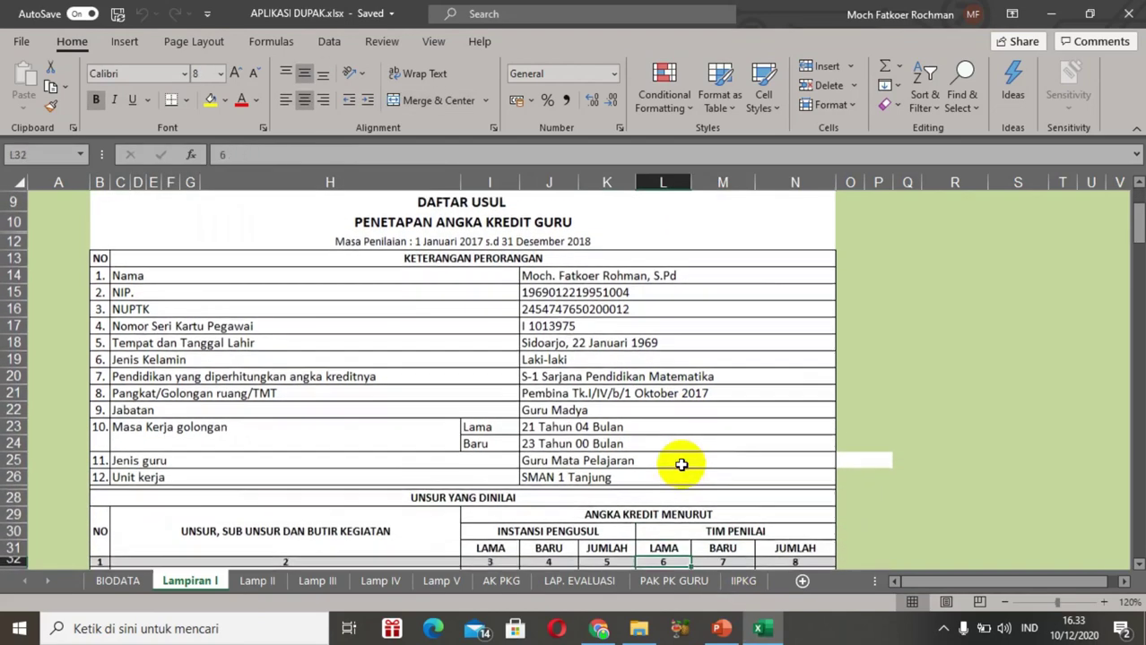
key("Down")
key("Down")
key("Down")
key("Down")
key("Down")
key("Down")
key("Down")
key("Down")
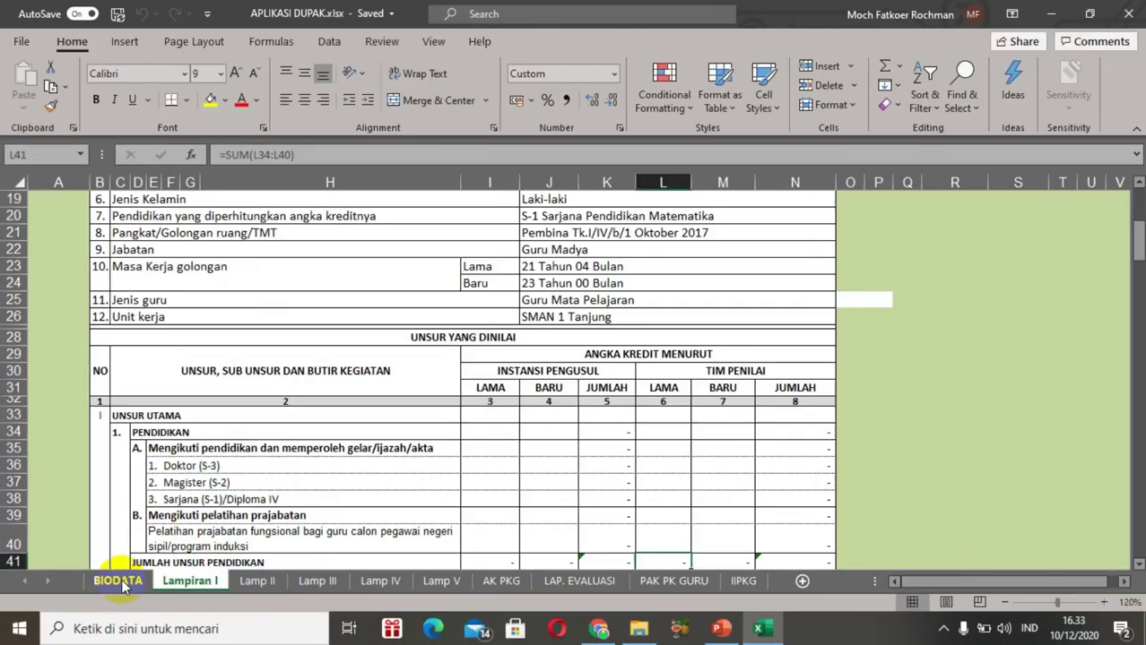
left_click(123, 581)
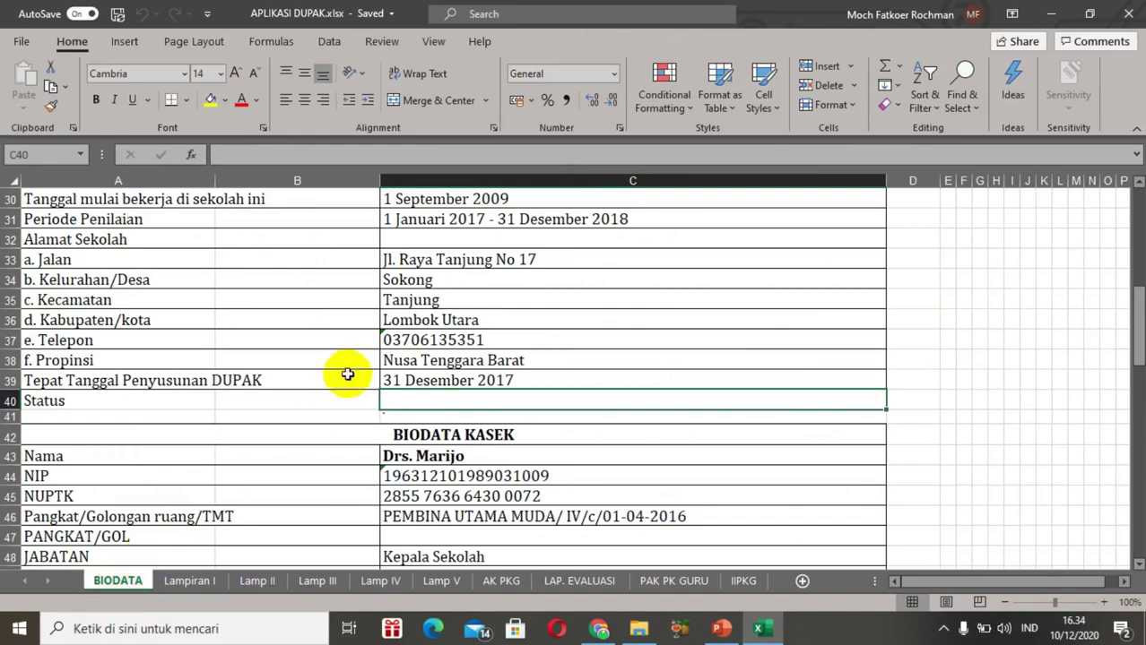
left_click(454, 321)
key("Up")
key("Up")
key("Up")
key("Up")
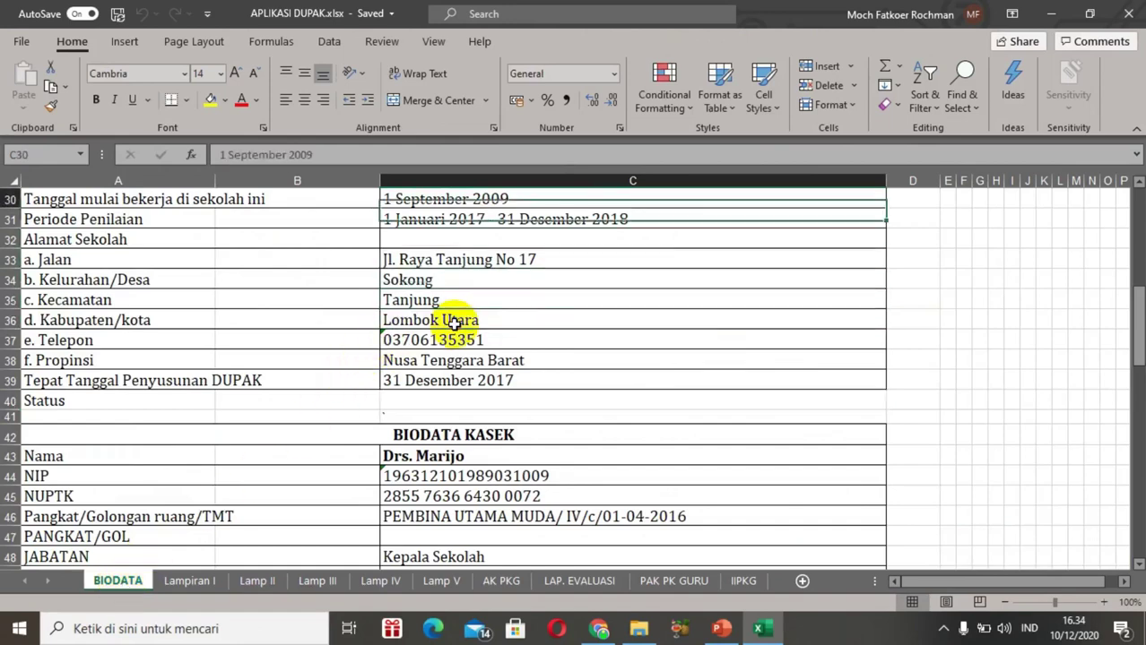
key("Up")
key("Up")
key("Up")
key("Up")
key("Up")
key("Down")
key("Down")
key("Down")
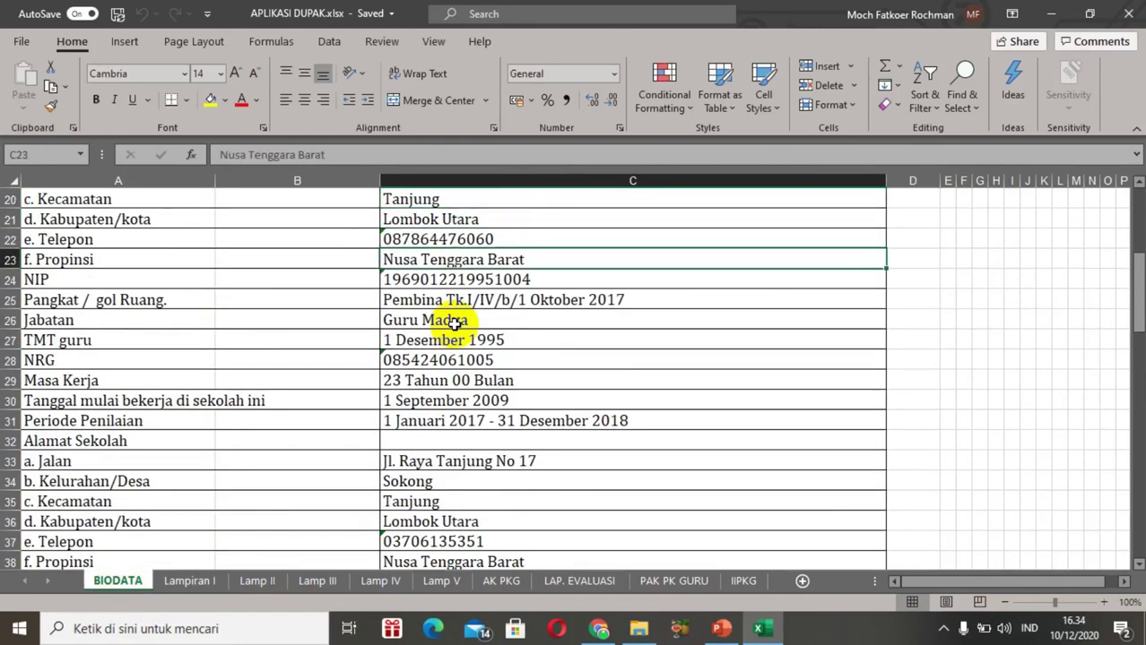
key("Up")
key("Up")
key("Up")
key("Up")
key("Up")
key("Up")
key("Up")
key("Up")
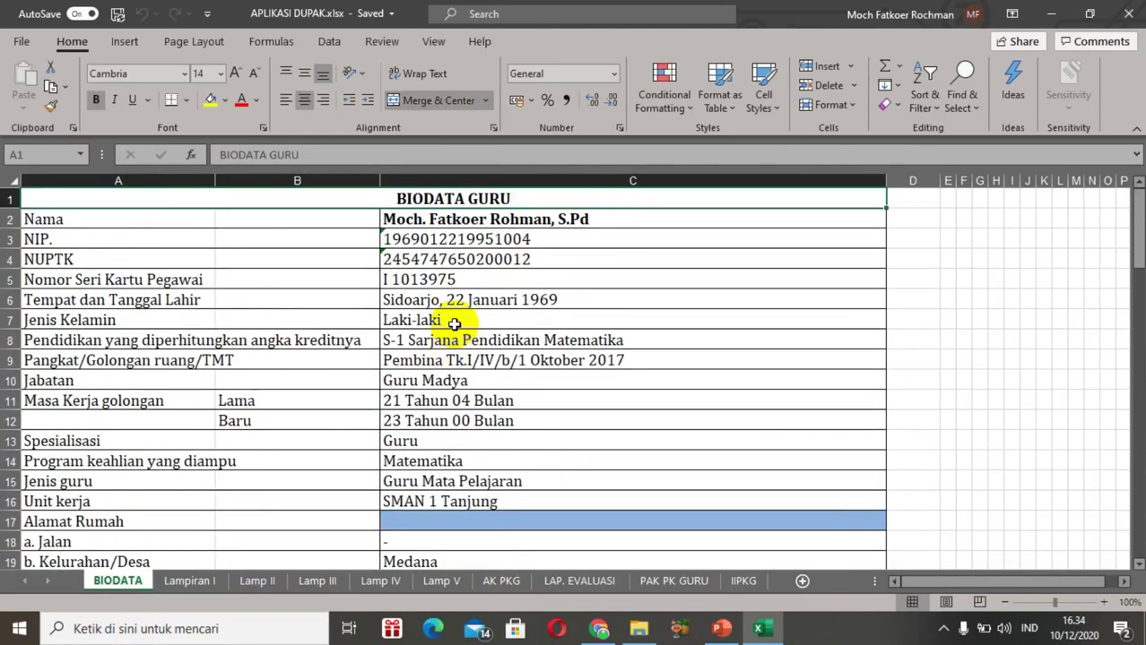
key("Down")
key("Right")
key("Down")
key("Up")
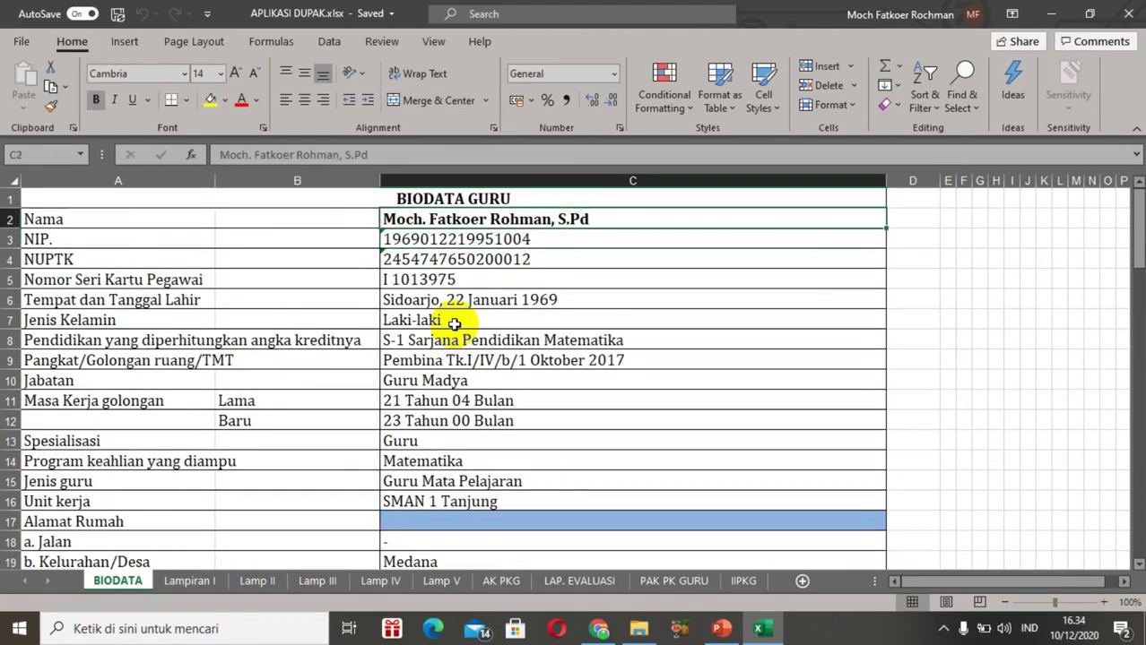
key("Down")
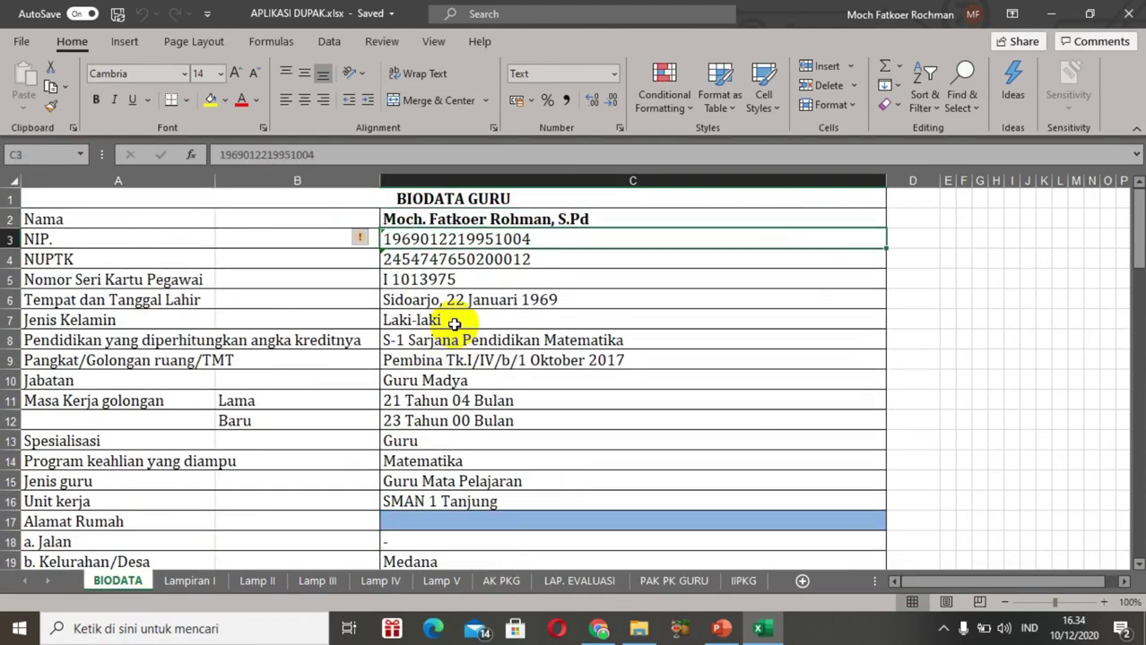
key("Down")
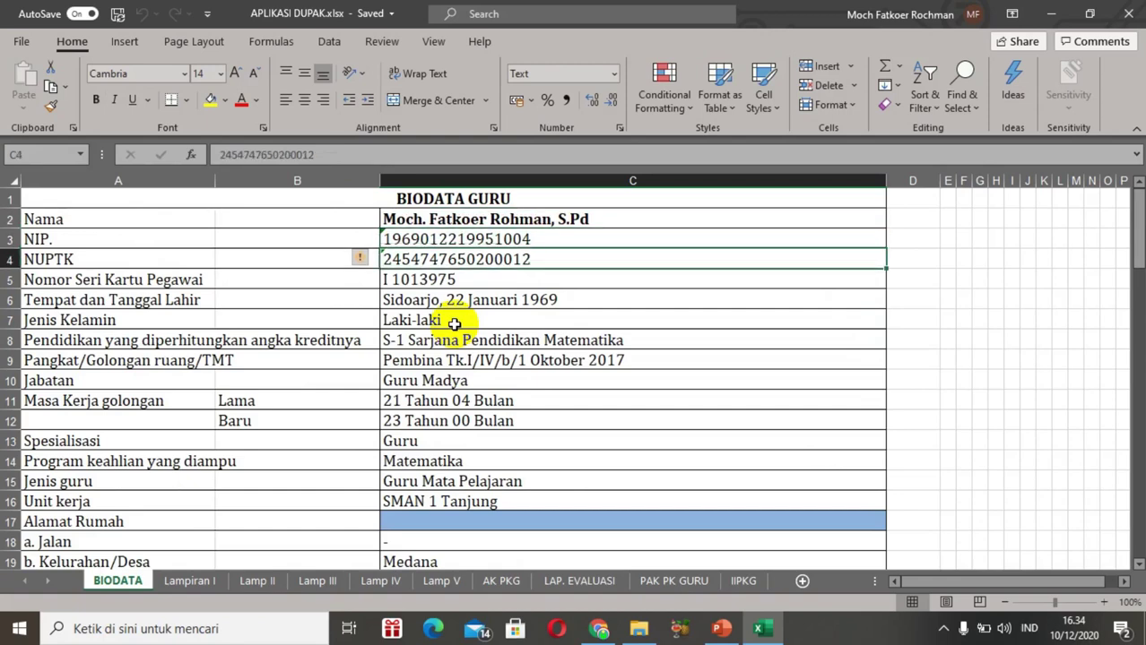
key("Down")
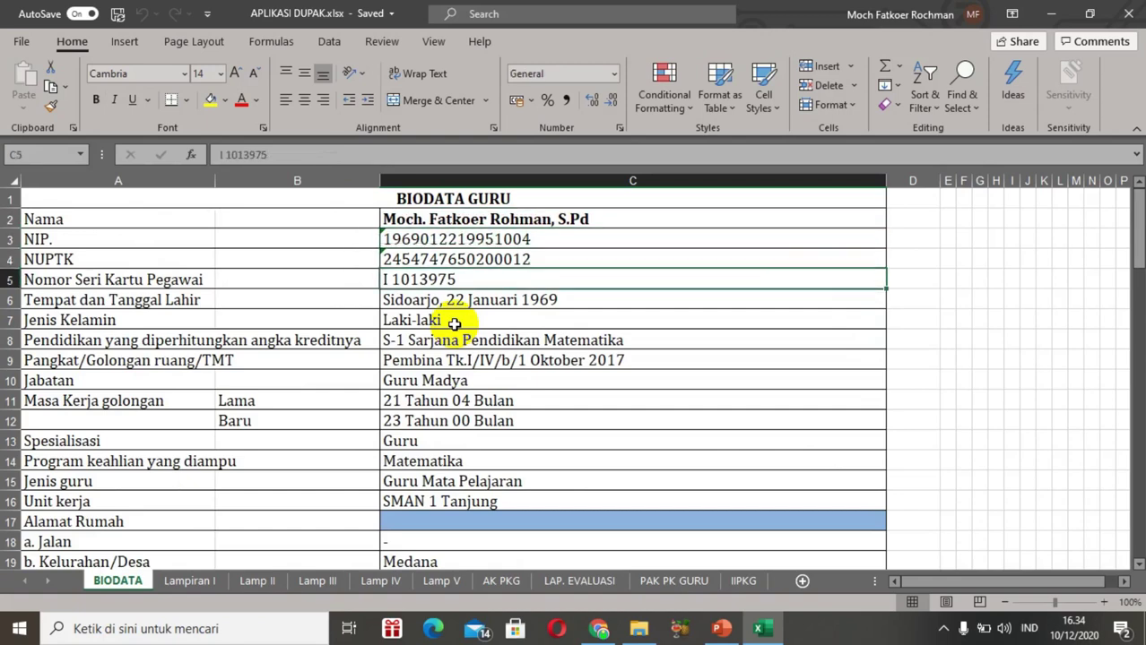
key("Down")
key("Down")
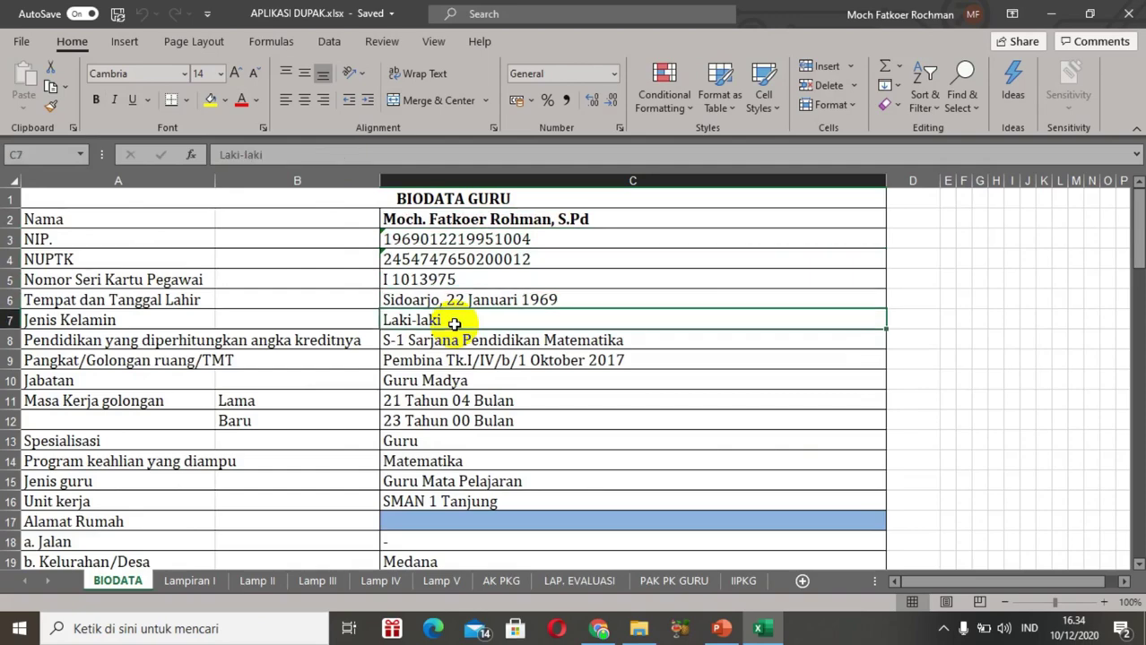
key("Down")
key("Down")
key("Down")
key("Down")
key("Down")
key("Down")
key("Down")
key("Down")
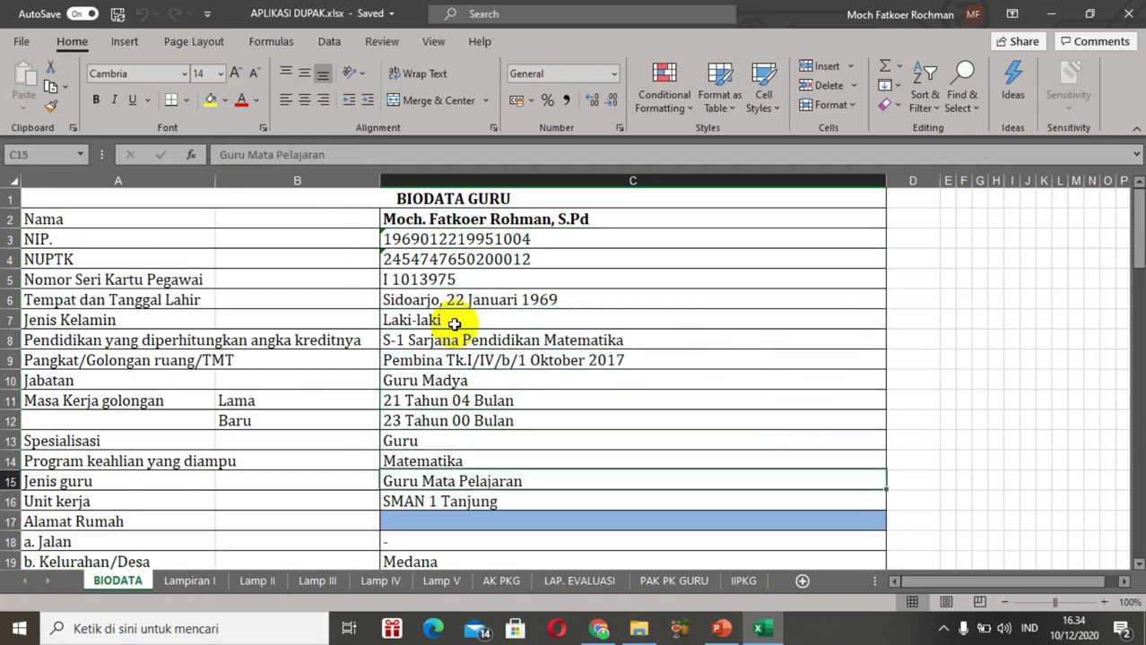
key("Down")
key("Down")
key("Down")
key("Down")
key("Down")
key("Down")
key("Down")
key("Down")
key("Down")
key("Down")
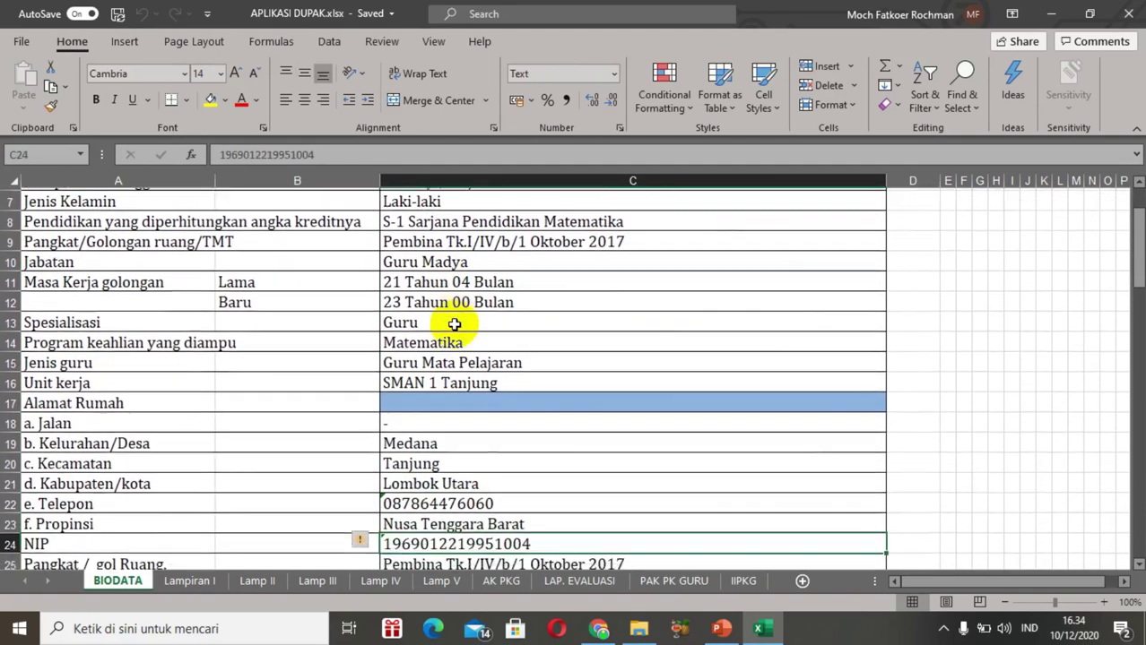
key("Down")
key("Down")
key("Down")
key("Down")
key("Down")
key("Down")
key("Down")
key("Down")
key("Down")
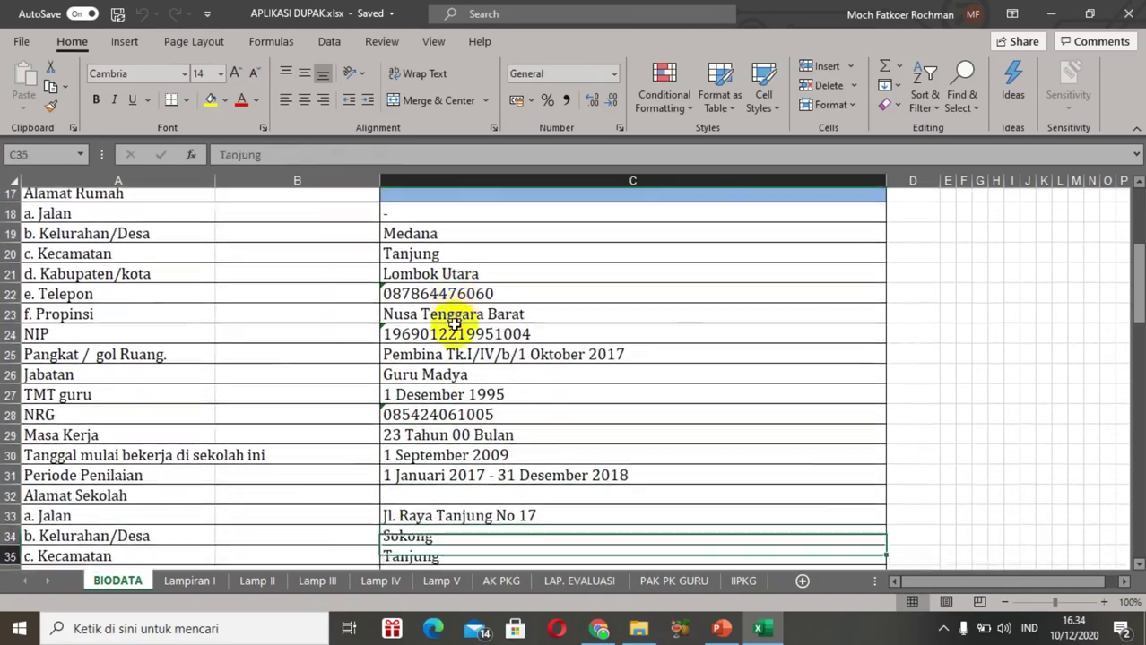
key("Down")
key("Down")
key("Down")
key("Down")
key("Down")
key("Down")
key("Down")
key("Down")
key("Down")
key("Down")
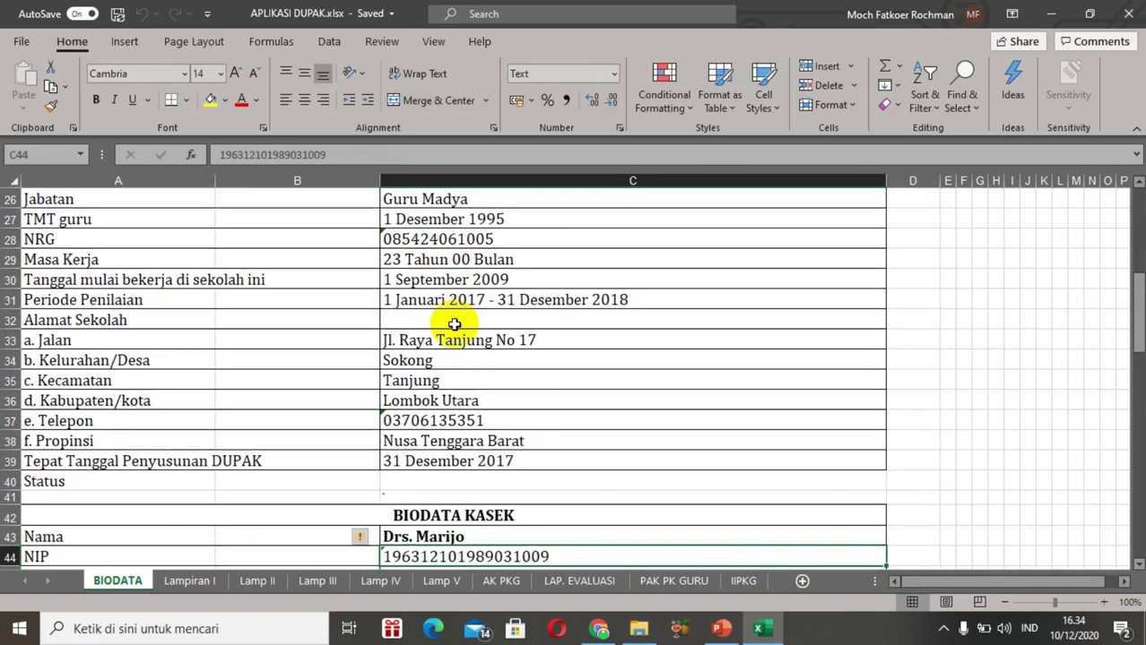
key("Down")
key("Down")
key("Down")
key("Down")
key("Down")
key("Down")
key("Down")
key("Down")
key("Down")
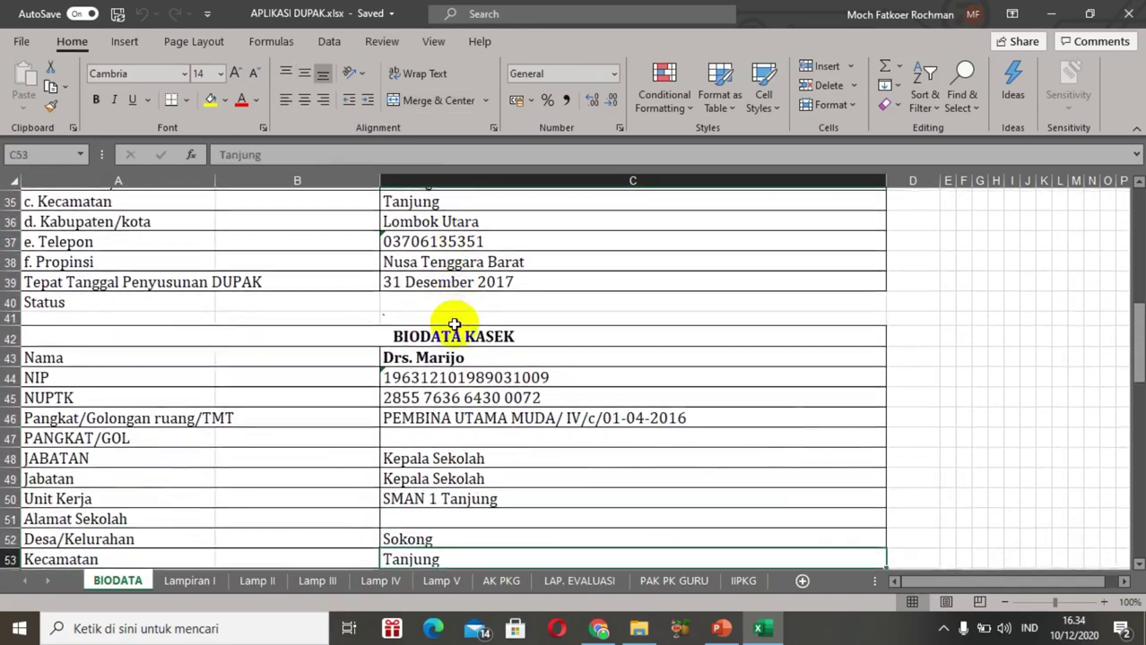
key("Down")
key("Down")
key("Down")
key("Down")
key("Down")
key("Down")
key("Down")
key("Down")
key("Down")
key("Down")
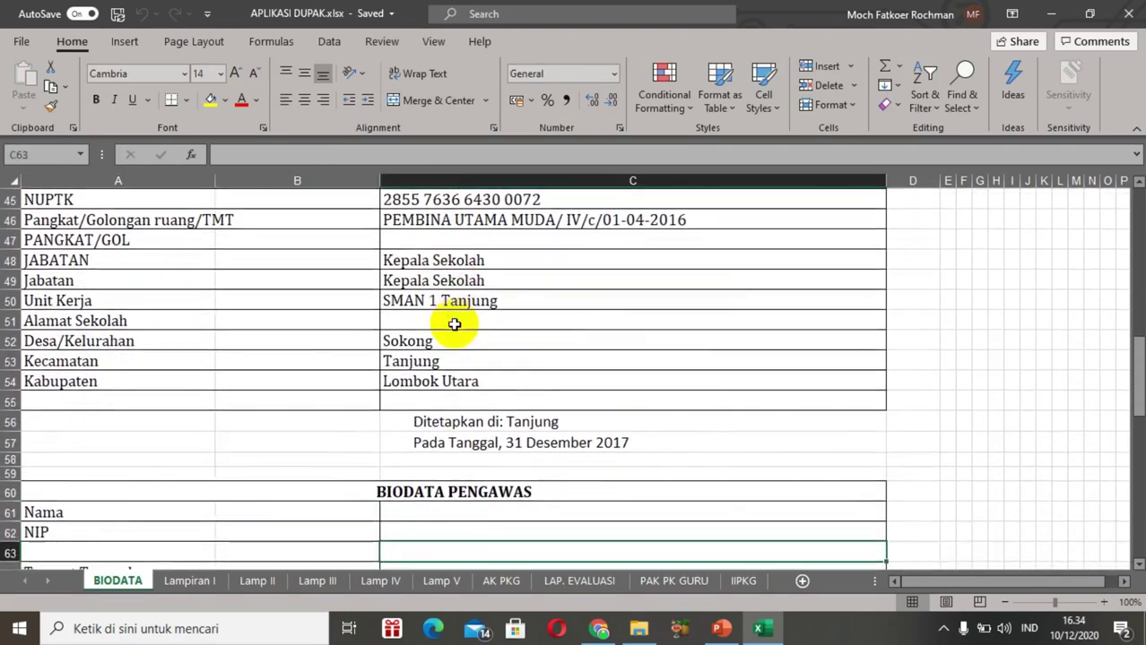
key("Down")
key("Down")
key("Down")
key("Down")
key("Down")
key("Down")
key("Down")
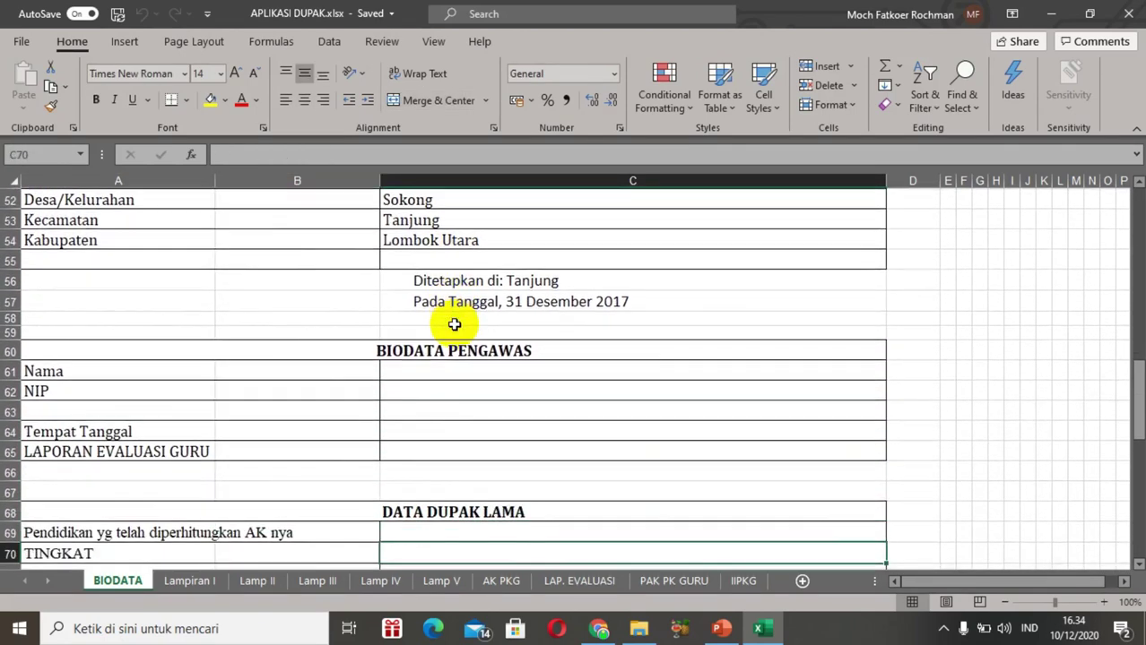
key("Down")
key("Down")
key("Down")
key("Down")
key("Down")
key("Down")
key("Down")
key("Down")
key("Down")
key("Down")
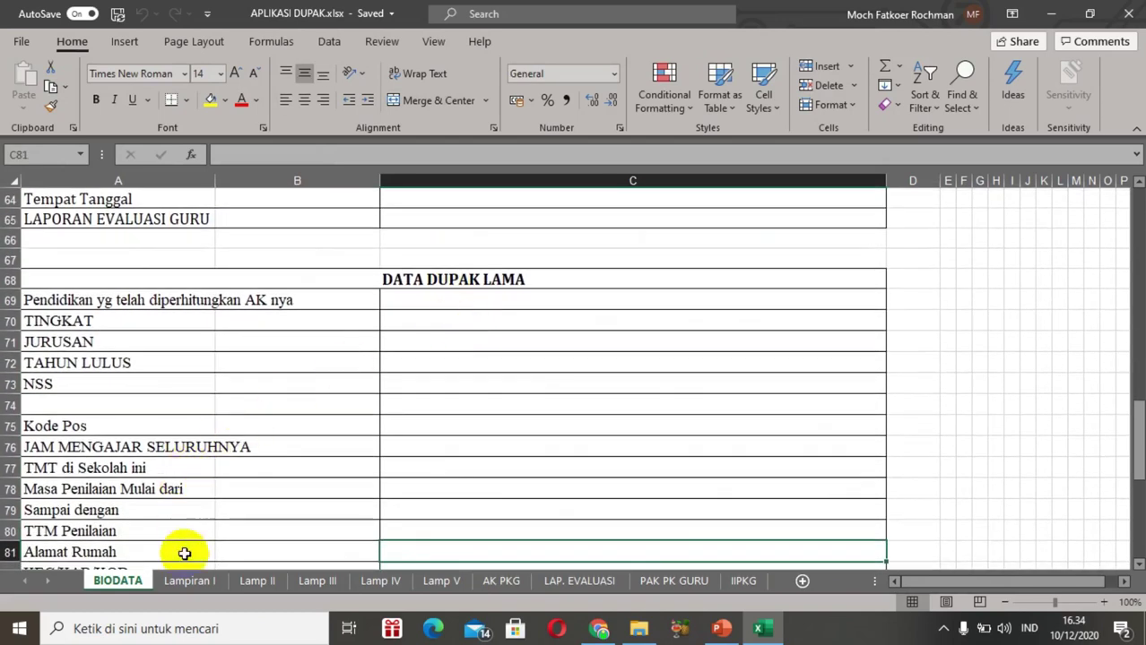
Step: On Lampiran I, review the column J personal details linked by formulas like =BIODATA!C3
left_click(190, 581)
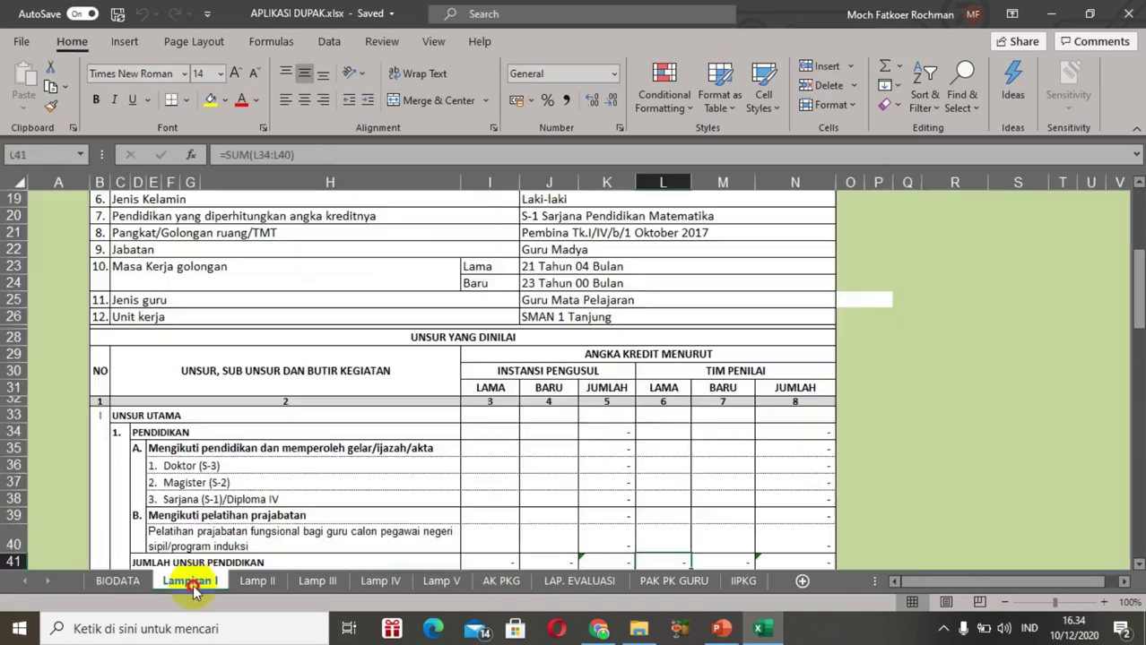
left_click(548, 285)
key("ctrl+Up")
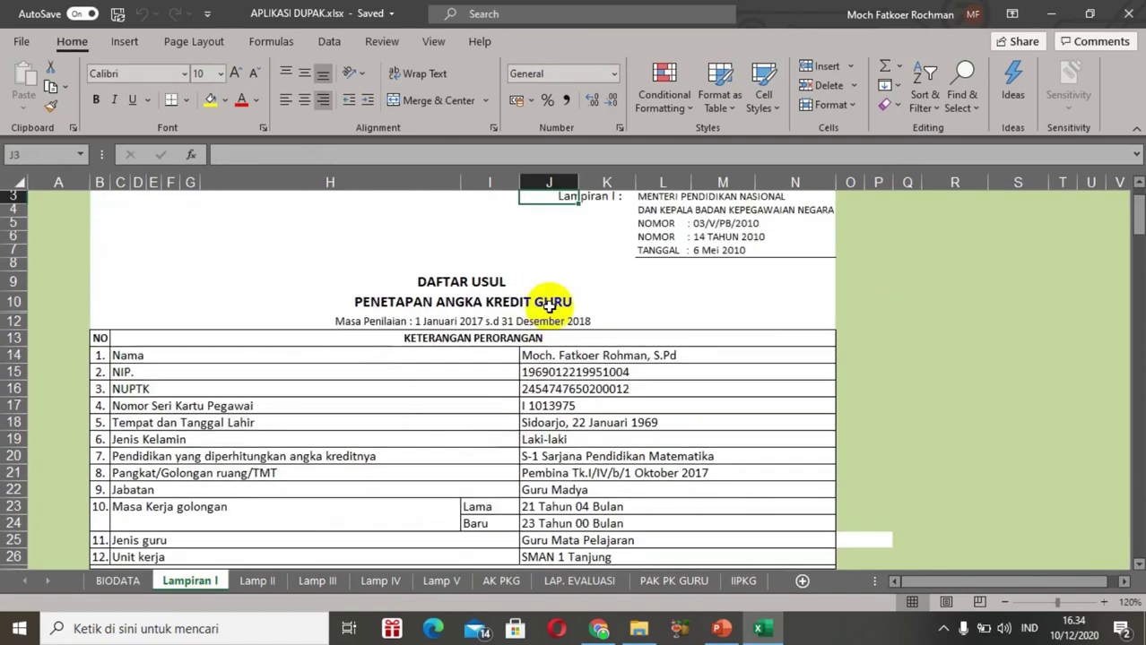
key("Down")
key("Down")
key("Down")
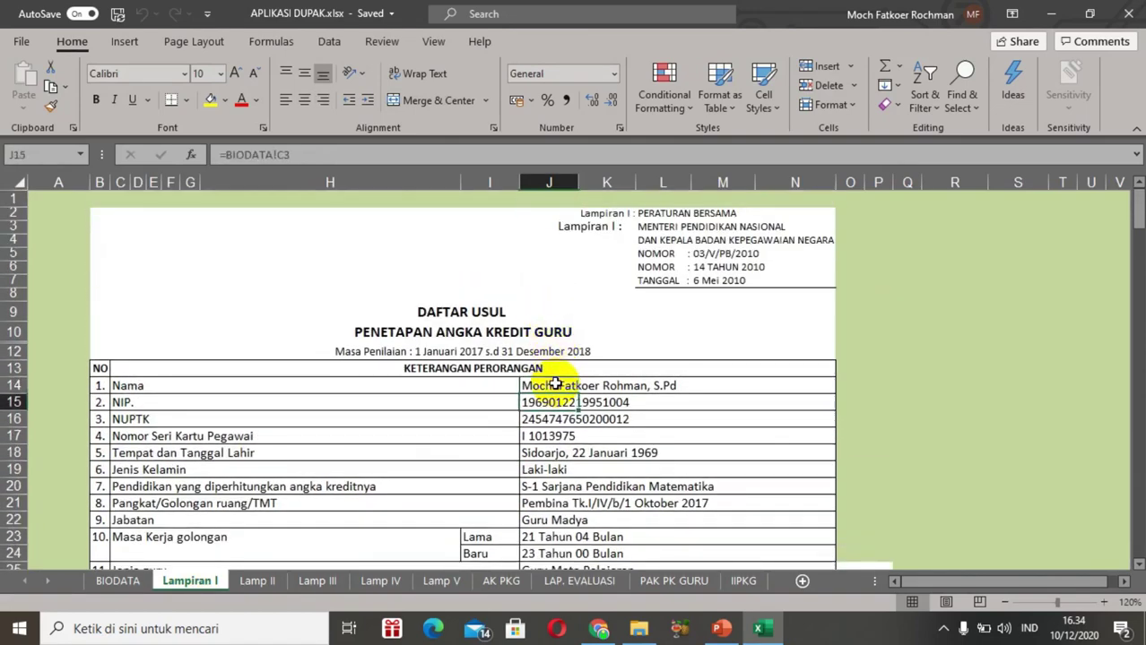
key("Down")
key("Down")
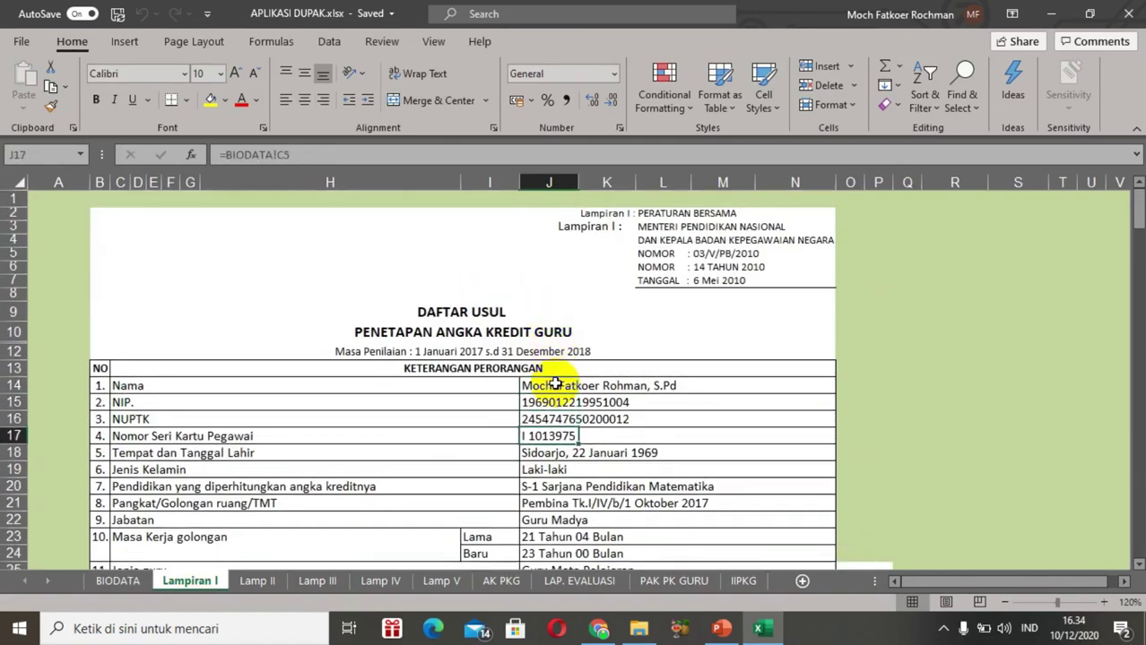
Step: Go to Lamp II and review the top of the SURAT PERNYATAAN letter
left_click(257, 581)
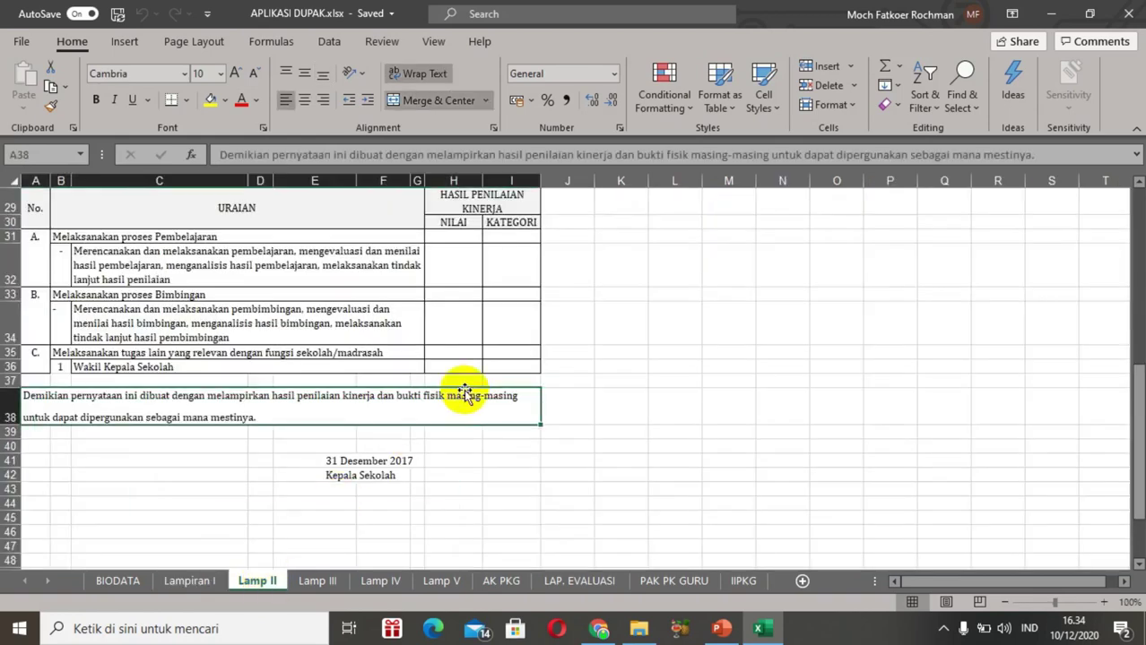
key("Up")
key("Up")
key("Up")
key("Up")
key("Up")
key("Up")
key("Up")
key("Up")
key("Up")
key("Up")
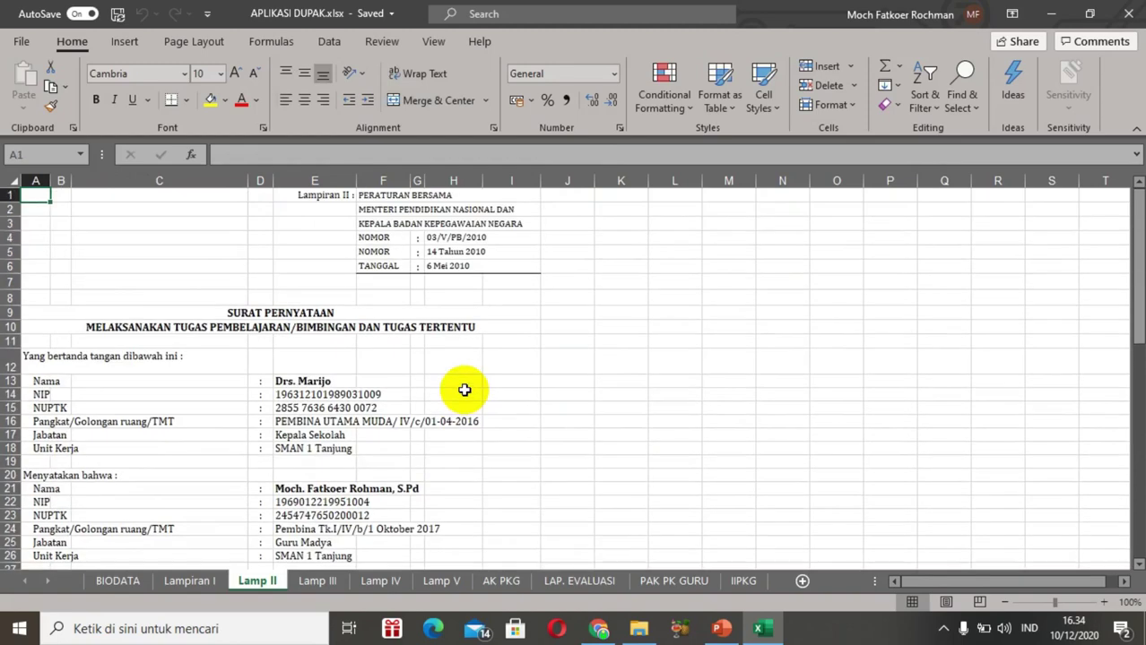
key("Down")
key("Down")
key("Down")
key("Down")
key("Down")
key("Down")
key("Down")
key("Down")
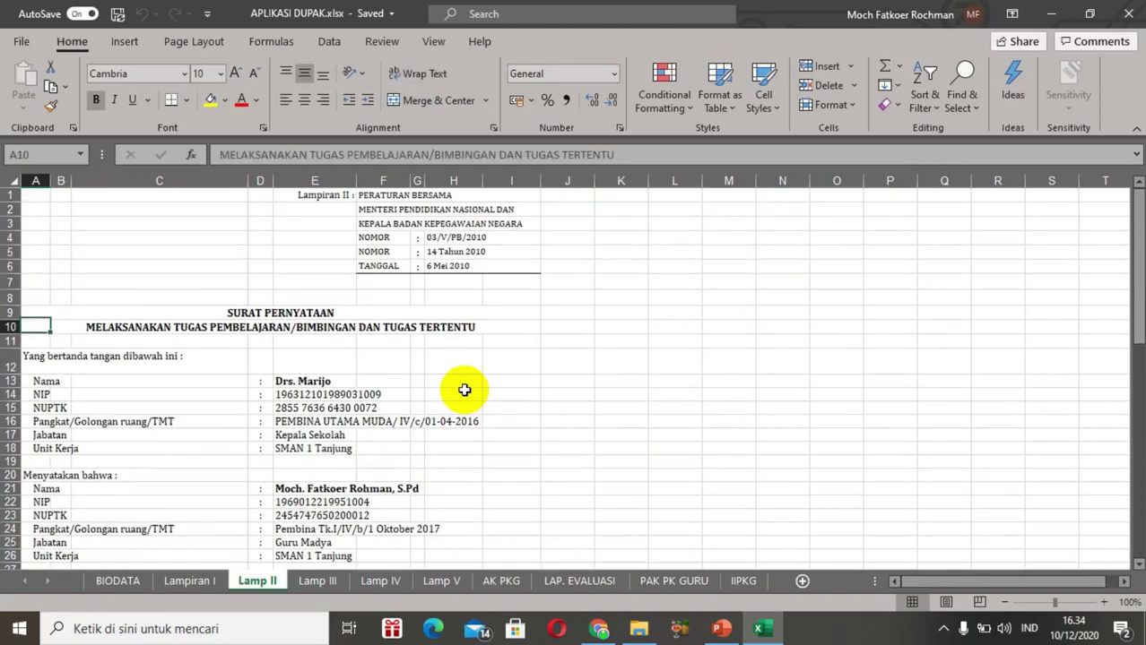
key("Down")
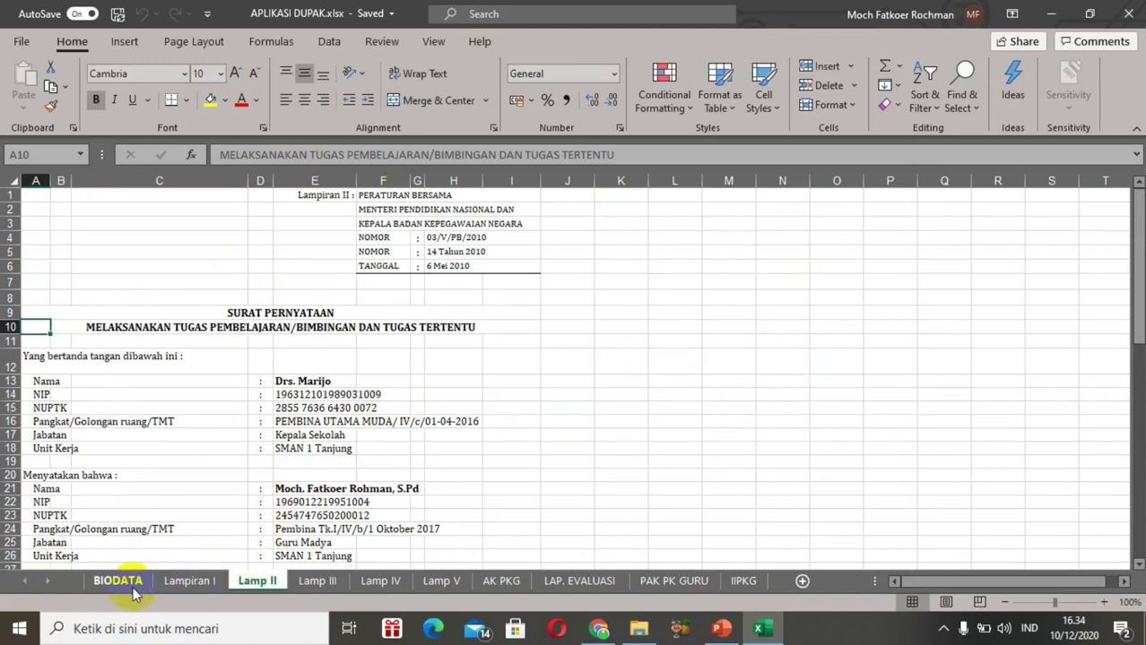
Step: Clear the duplicate 'Lampiran I :' label from K3 on Lampiran I, then view Lamp II
left_click(182, 583)
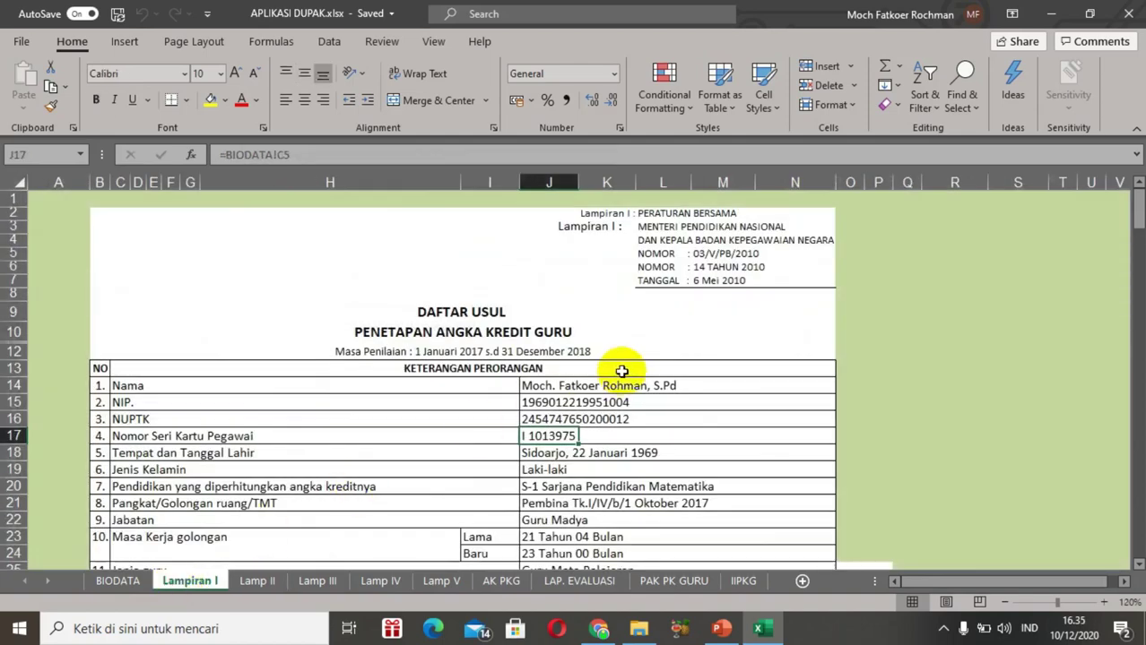
left_click(669, 370)
left_click(606, 226)
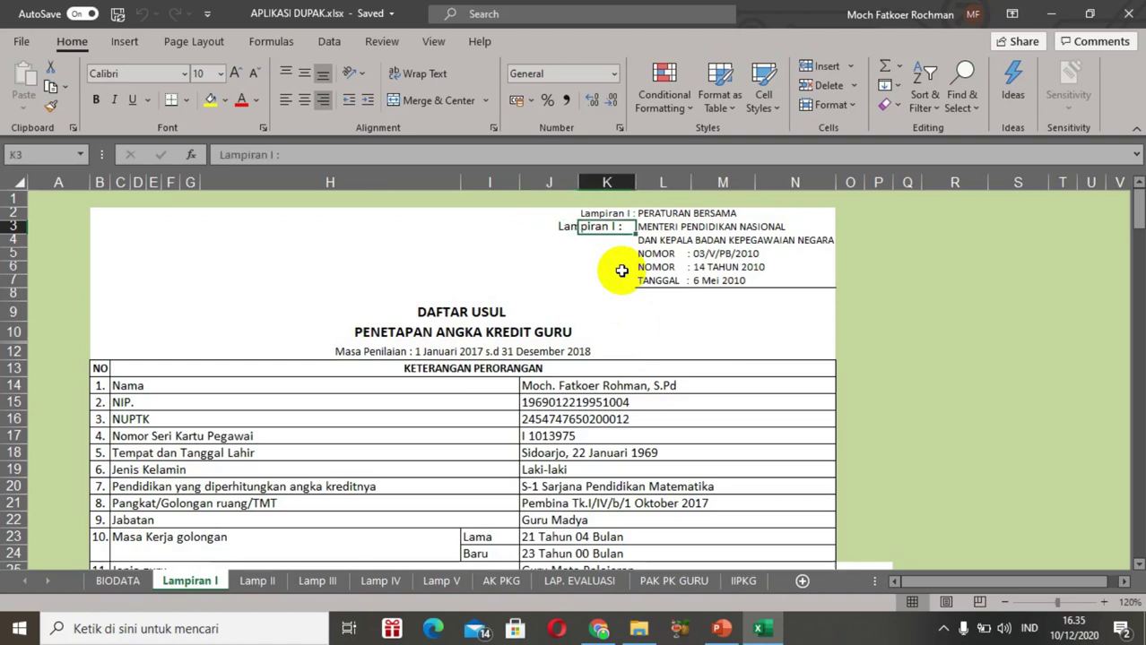
key("Delete")
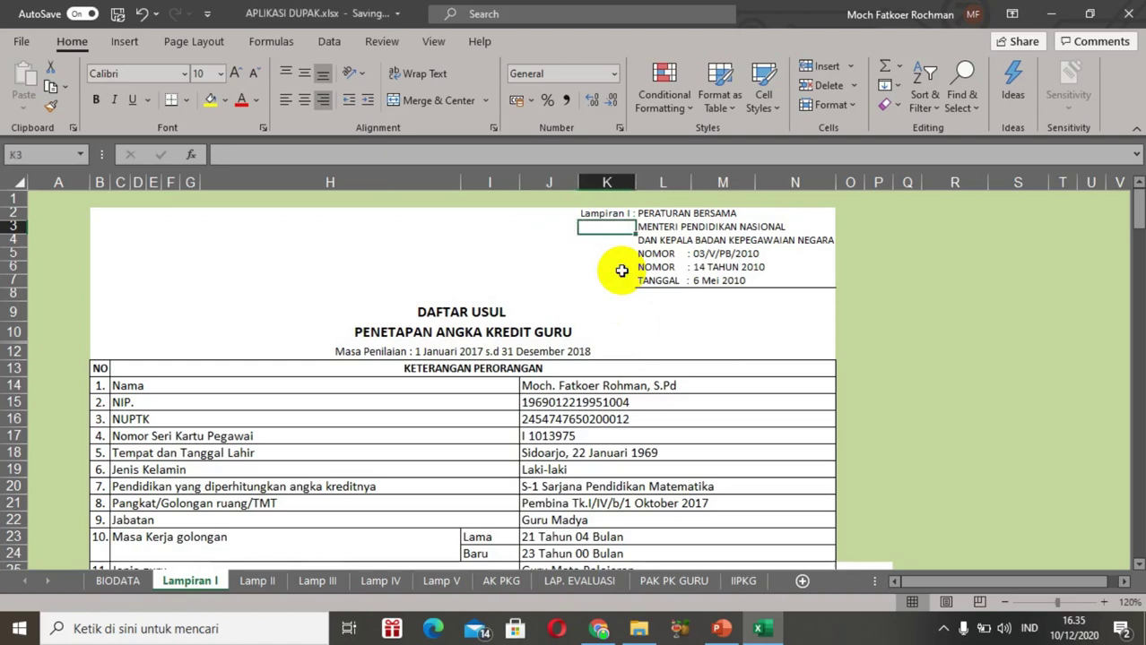
key("Up")
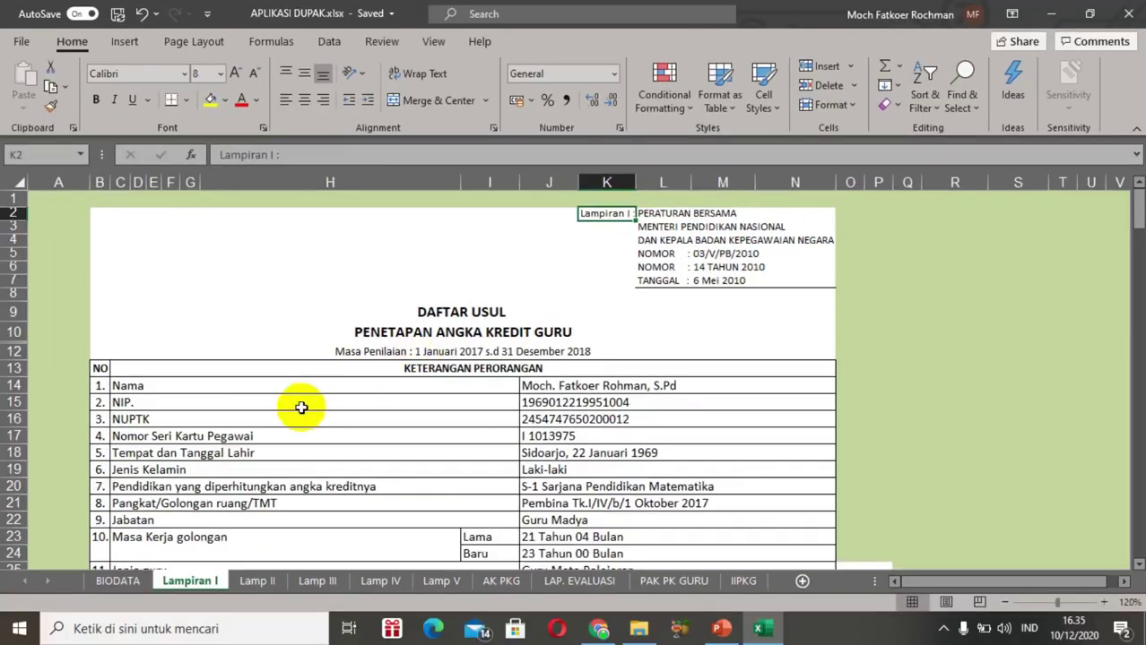
left_click(260, 580)
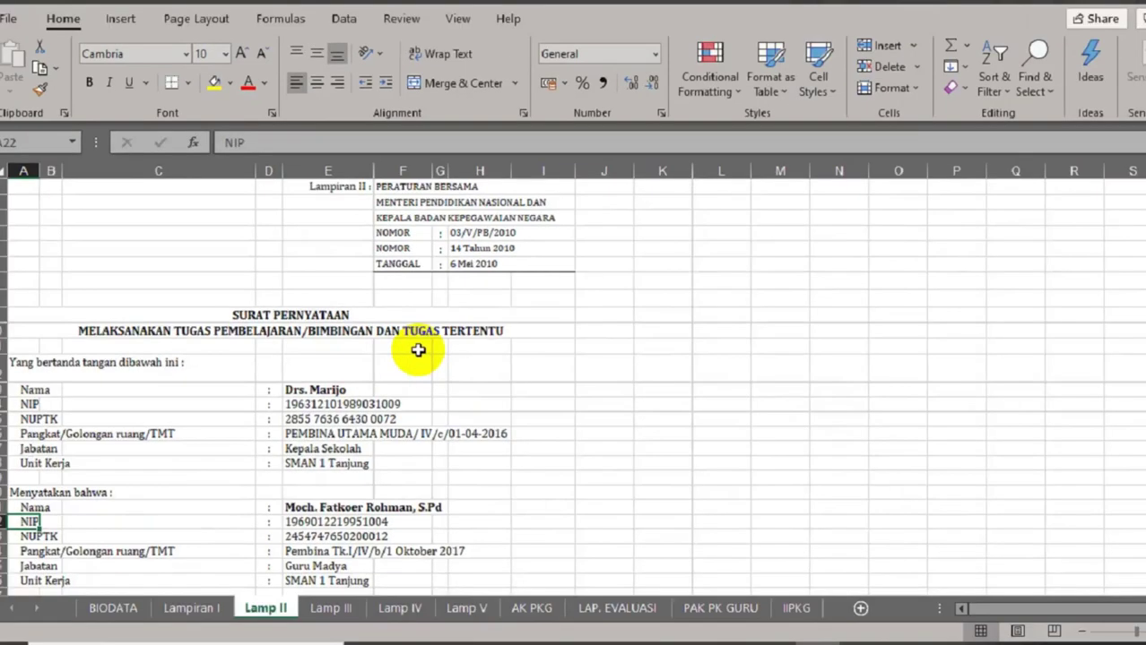
scroll(397, 345, "down", 8)
key("Down")
key("Down")
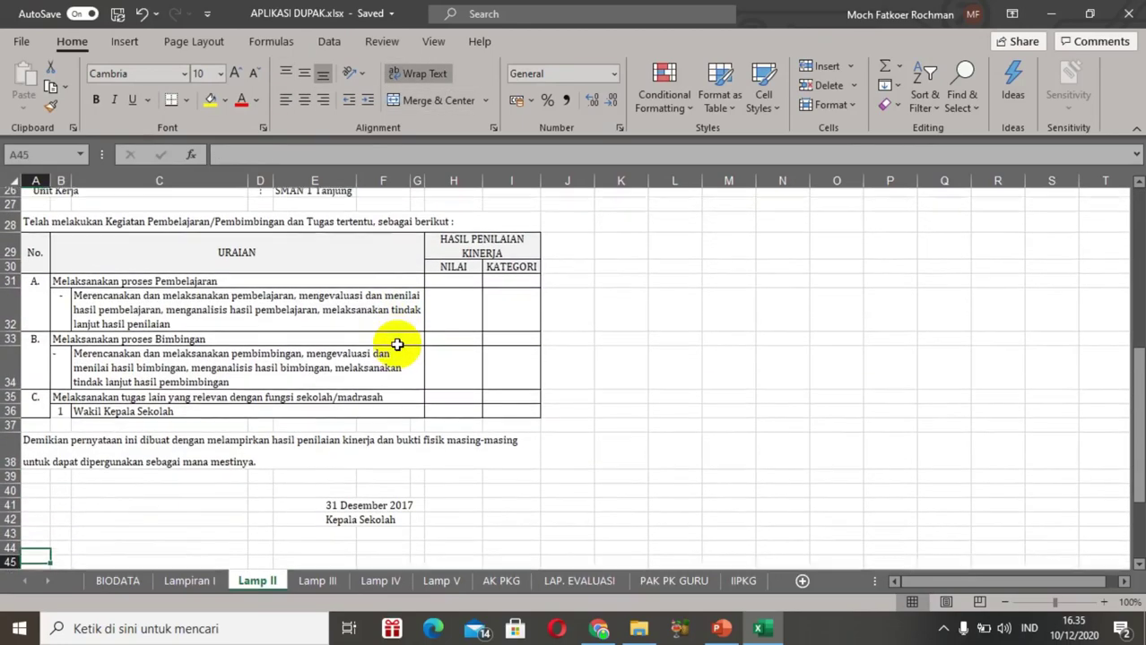
key("Down")
key("Down")
key("Down")
key("Down")
key("Down")
key("Down")
key("Down")
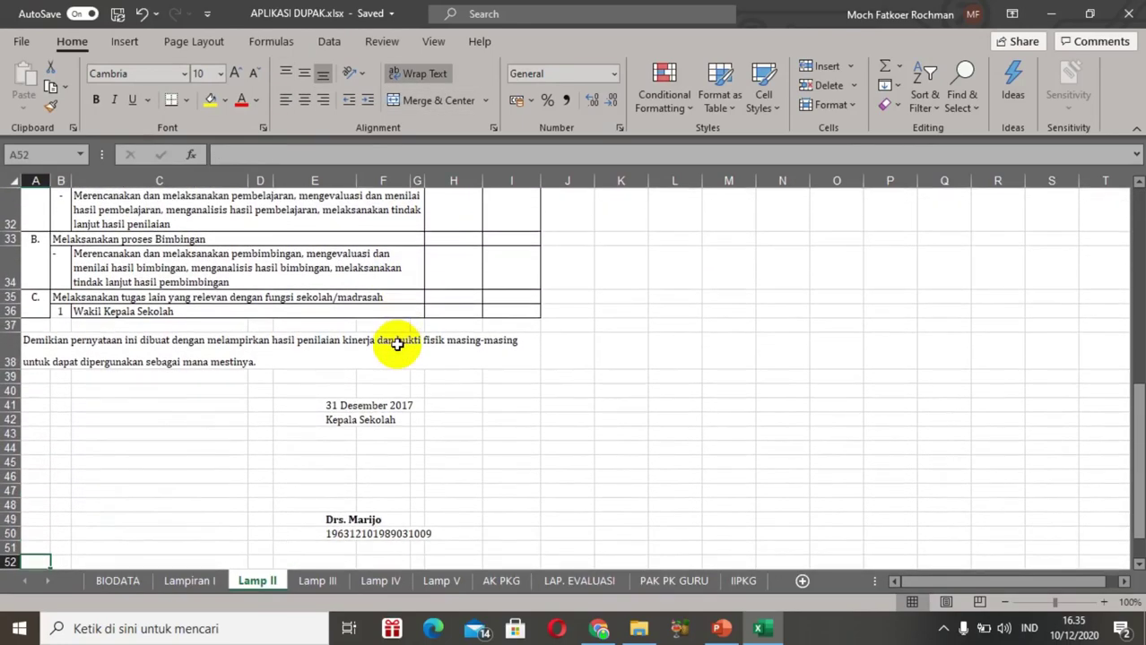
left_click(386, 437)
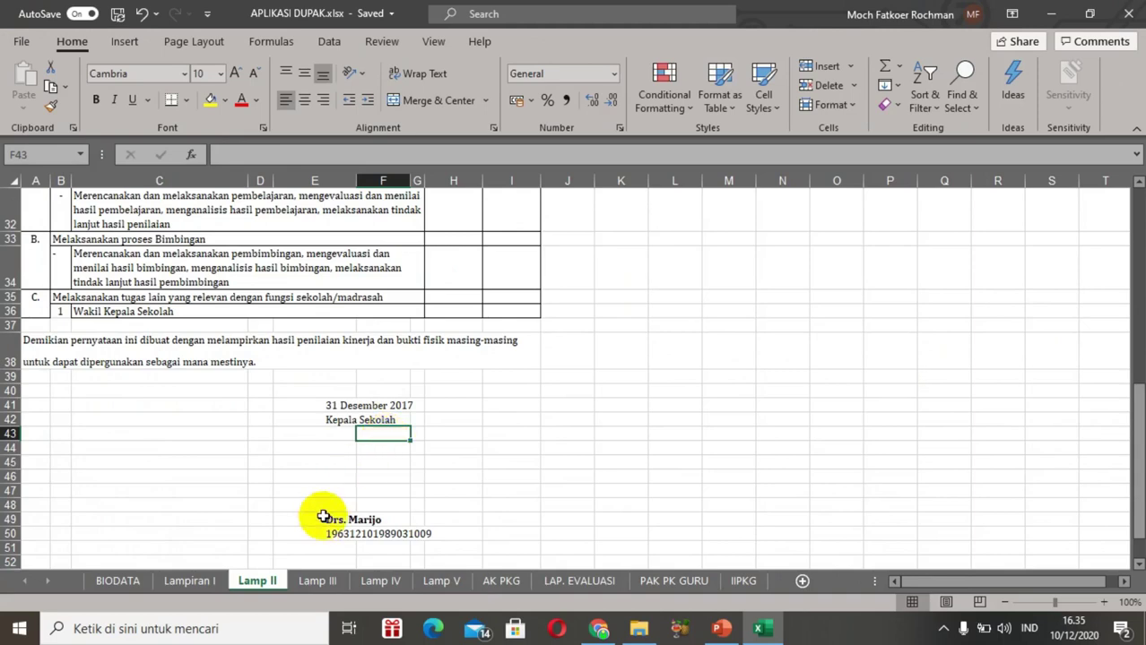
Step: Go to Lamp III and review its professional development activity table and signatory details in column G
left_click(318, 582)
key("Up")
key("Up")
key("Up")
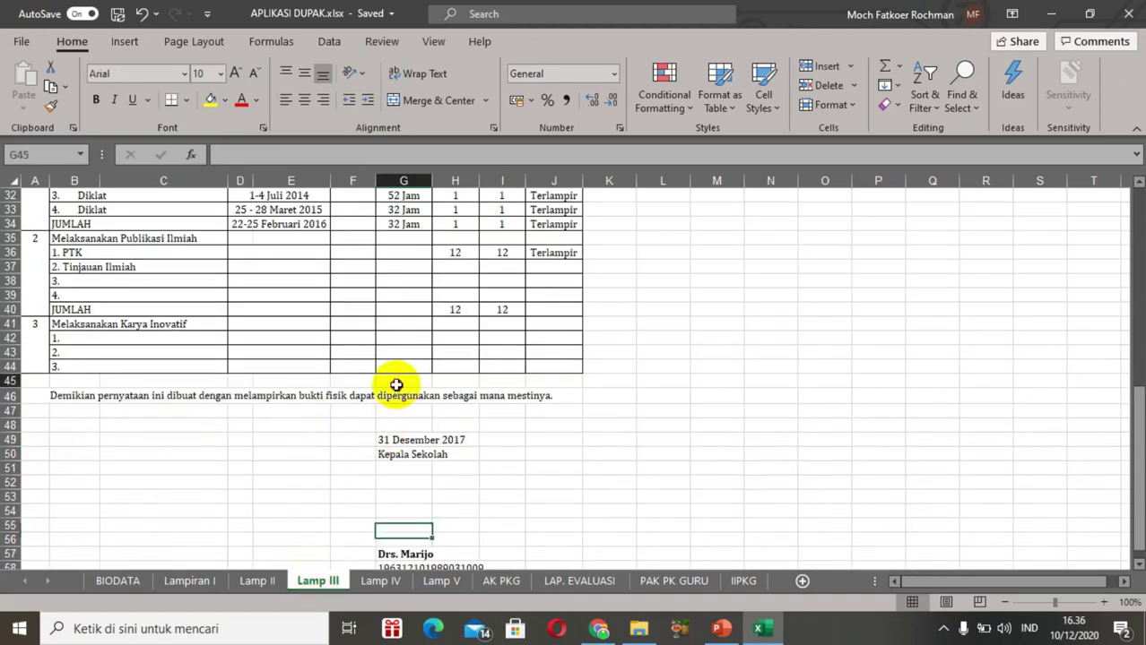
key("Up")
key("Up")
key("Up")
key("Up")
key("Up")
key("Up")
key("Up")
key("Up")
key("Up")
key("Up")
key("Up")
key("Up")
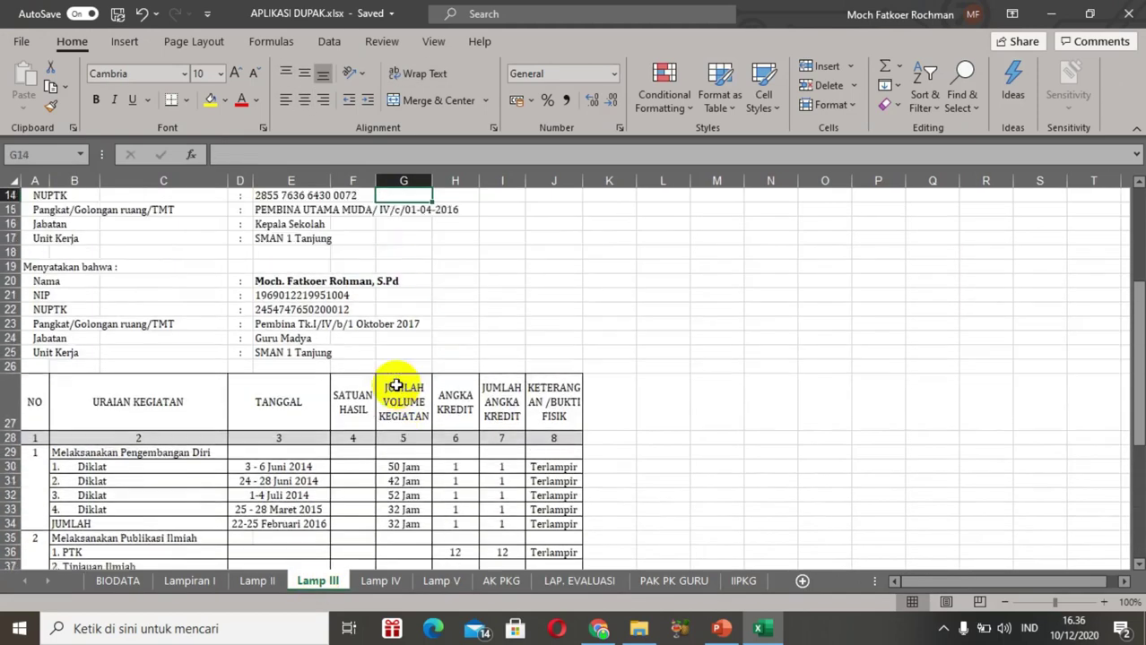
key("Up")
key("Up")
key("Up")
key("Up")
key("Up")
key("Up")
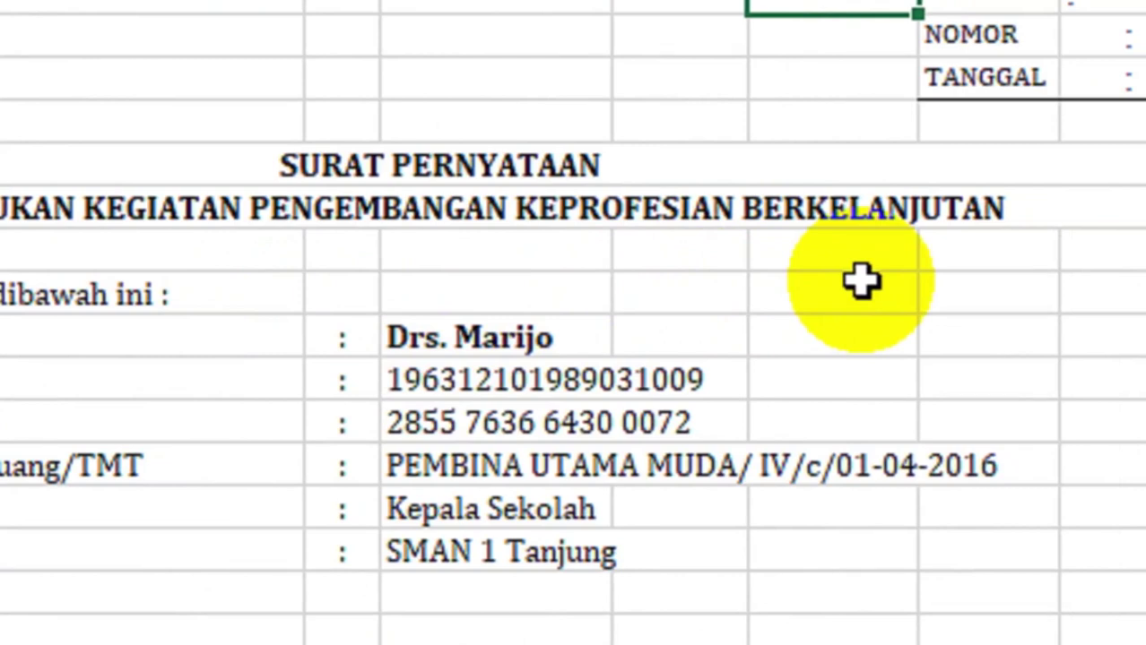
key("Down")
key("Down")
key("Down")
key("Down")
key("Down")
key("Down")
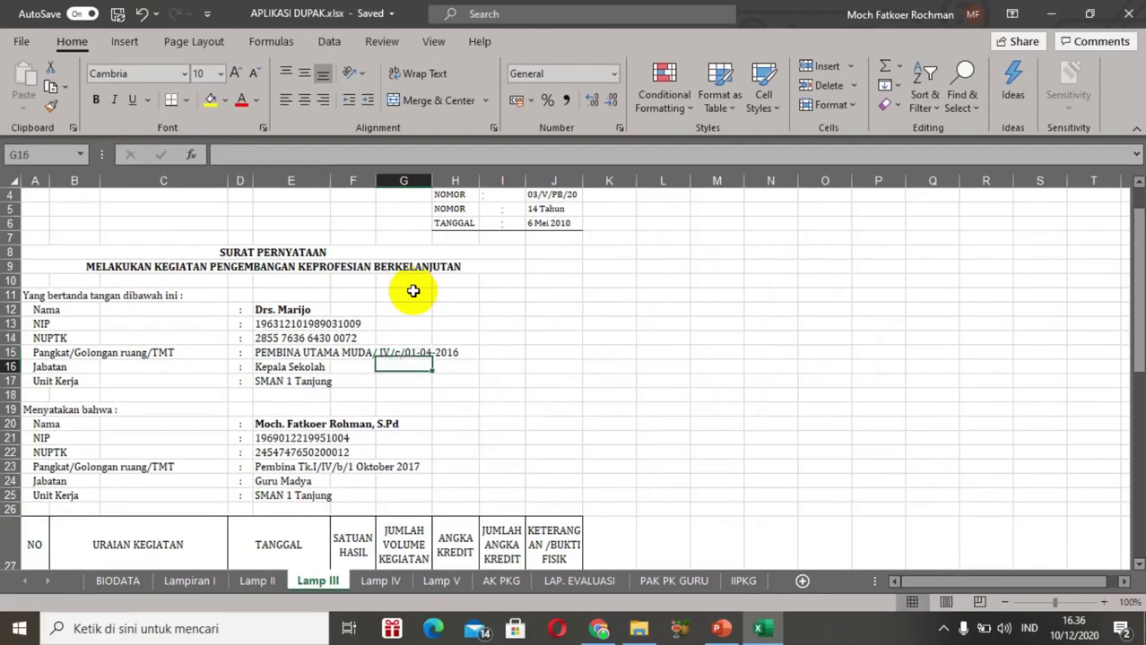
key("Down")
key("Down")
key("Down")
key("Down")
key("Down")
key("Down")
key("Down")
key("Down")
key("Down")
key("Down")
key("Down")
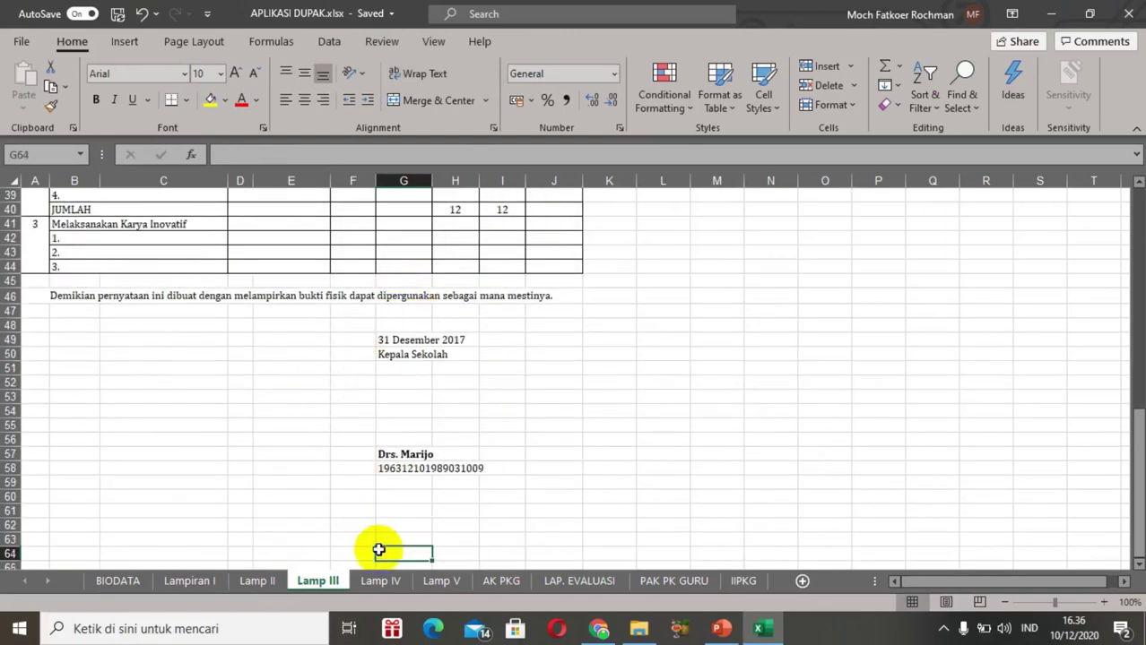
Step: Review the Lamp IV SURAT PERNYATAAN for supporting duties, from its totals row up to the identity rows
left_click(382, 582)
key("Left")
key("Left")
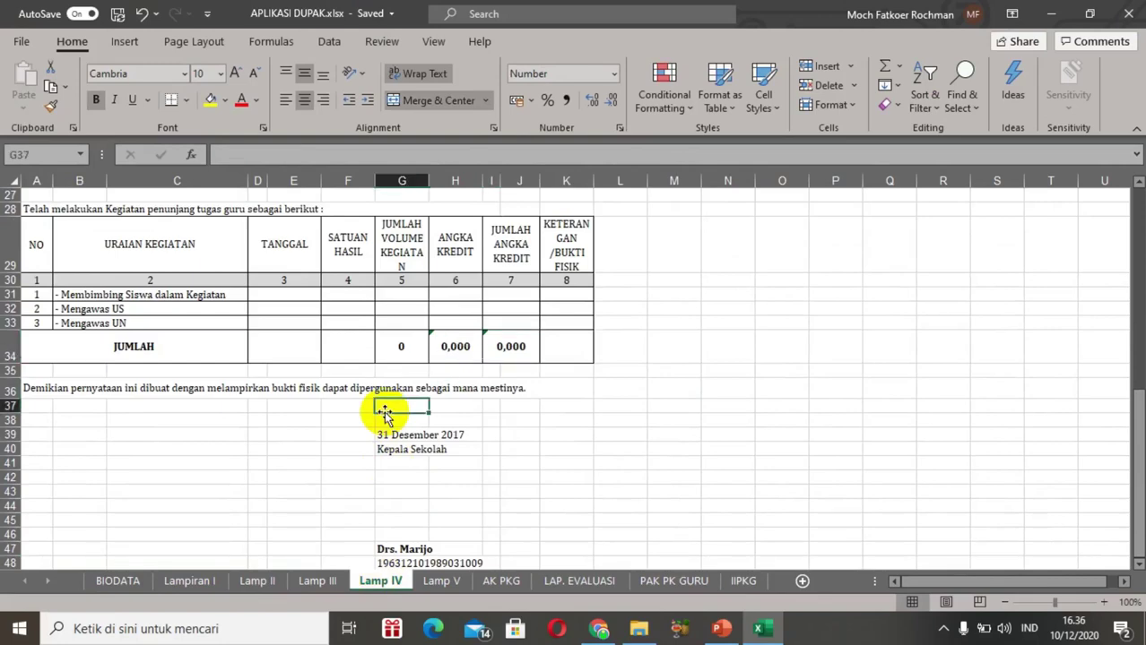
key("Down")
key("Down")
key("Up")
key("Up")
key("ctrl+Up")
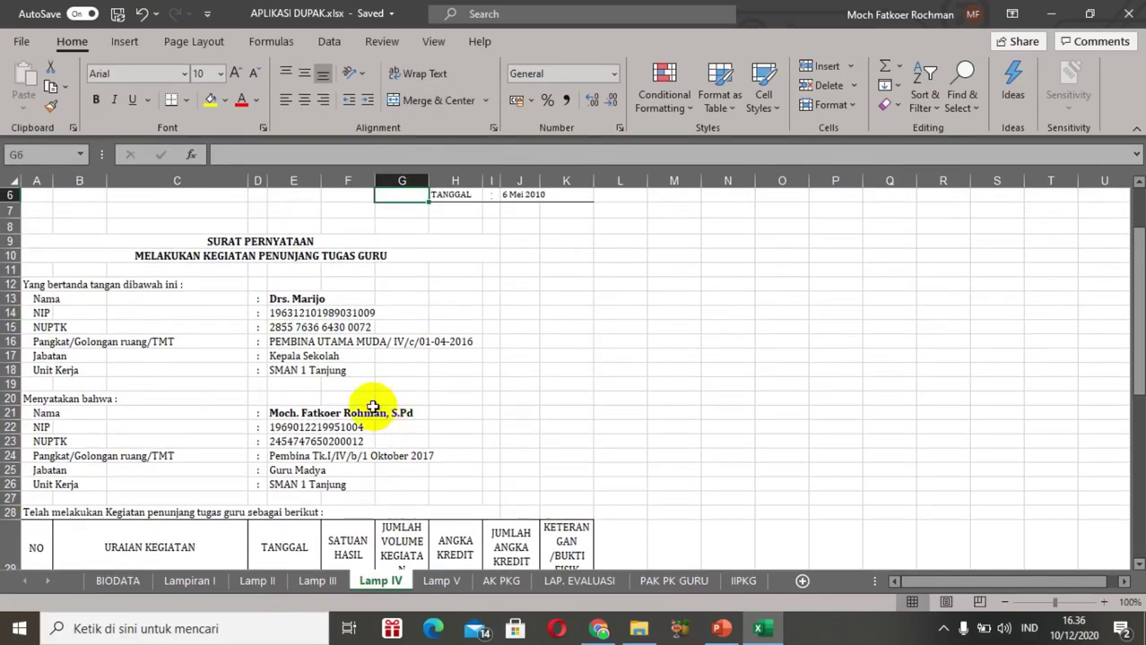
left_click(254, 261)
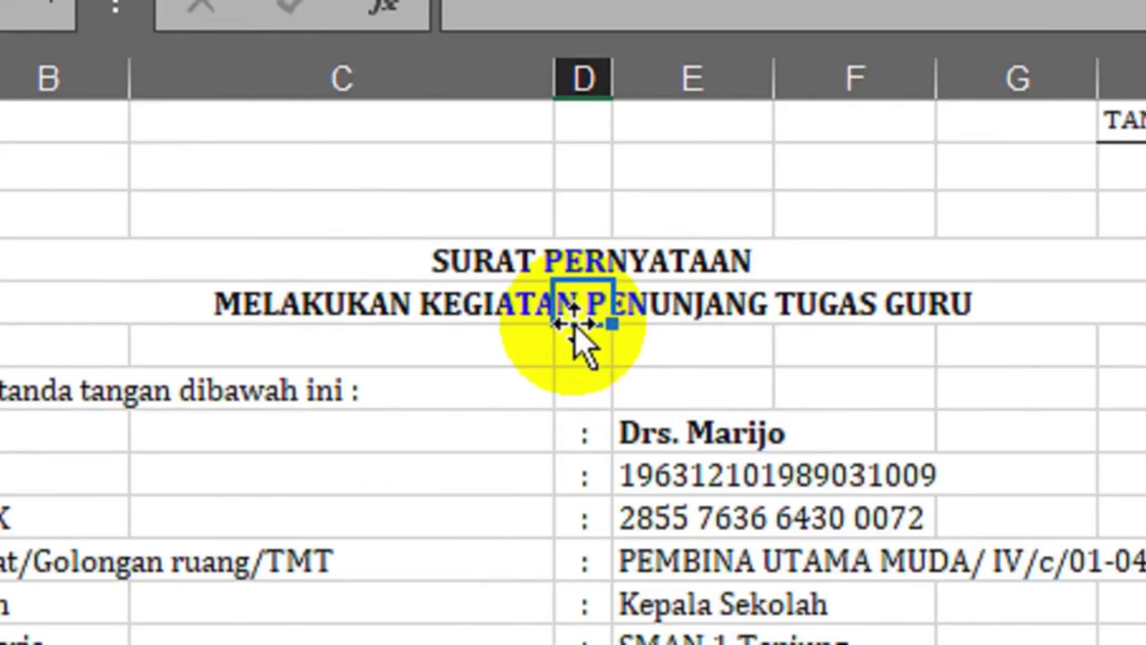
key("Down")
key("Down")
key("Down")
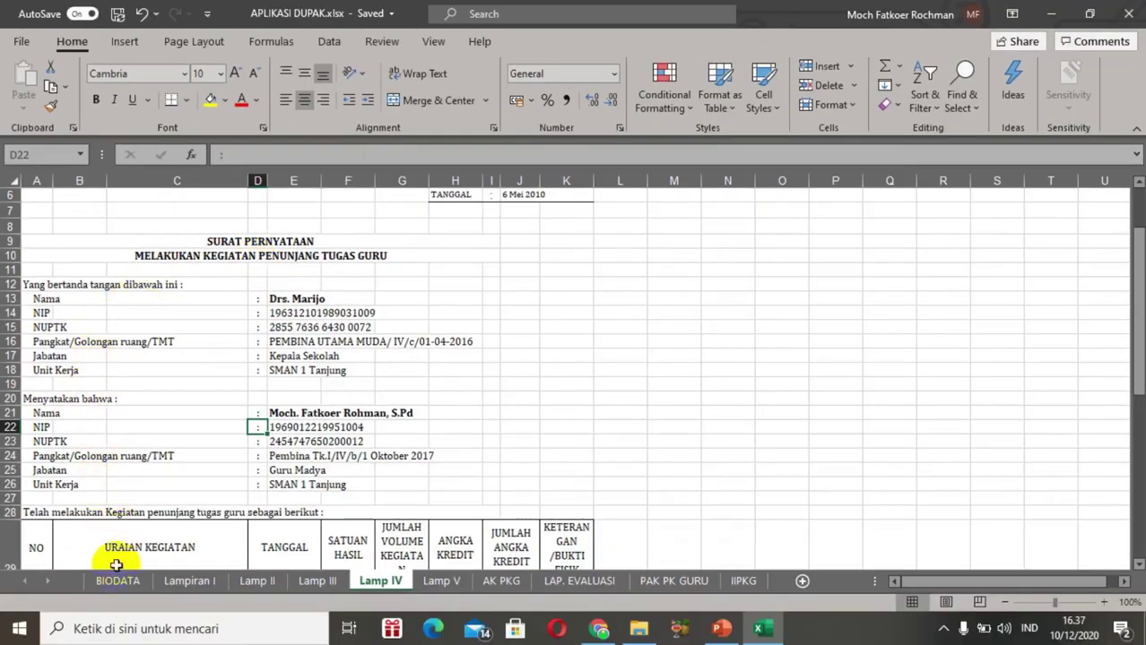
Step: Check the old DUPAK entries on the BIODATA sheet
left_click(122, 583)
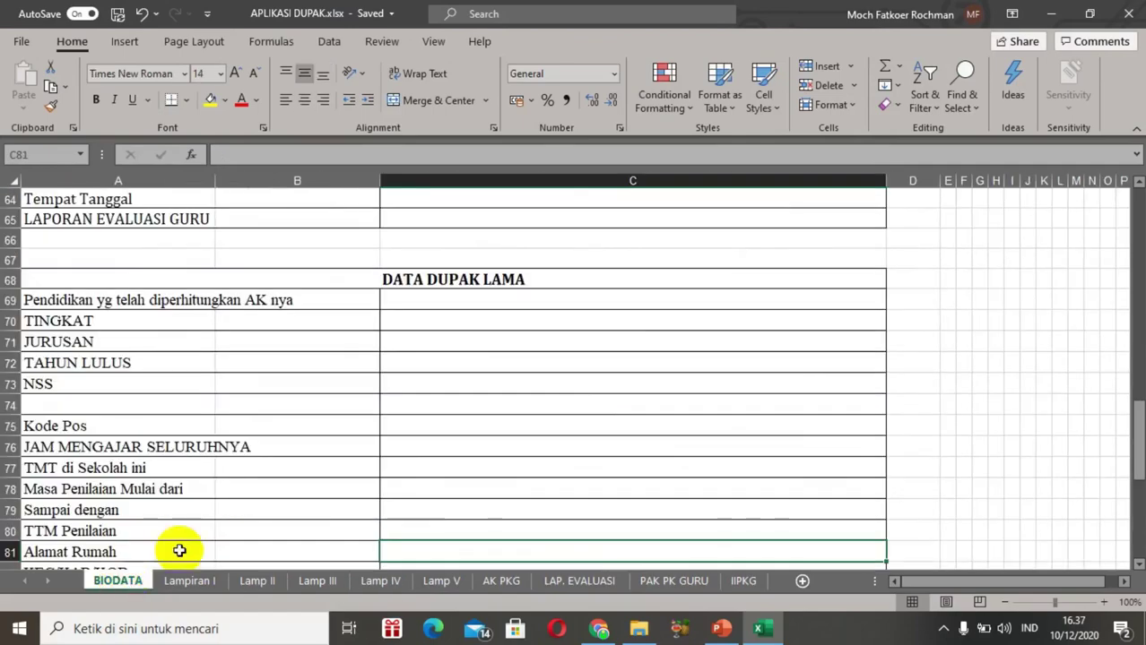
left_click(424, 418)
key("Up")
key("Up")
key("Up")
key("Up")
key("Up")
key("Up")
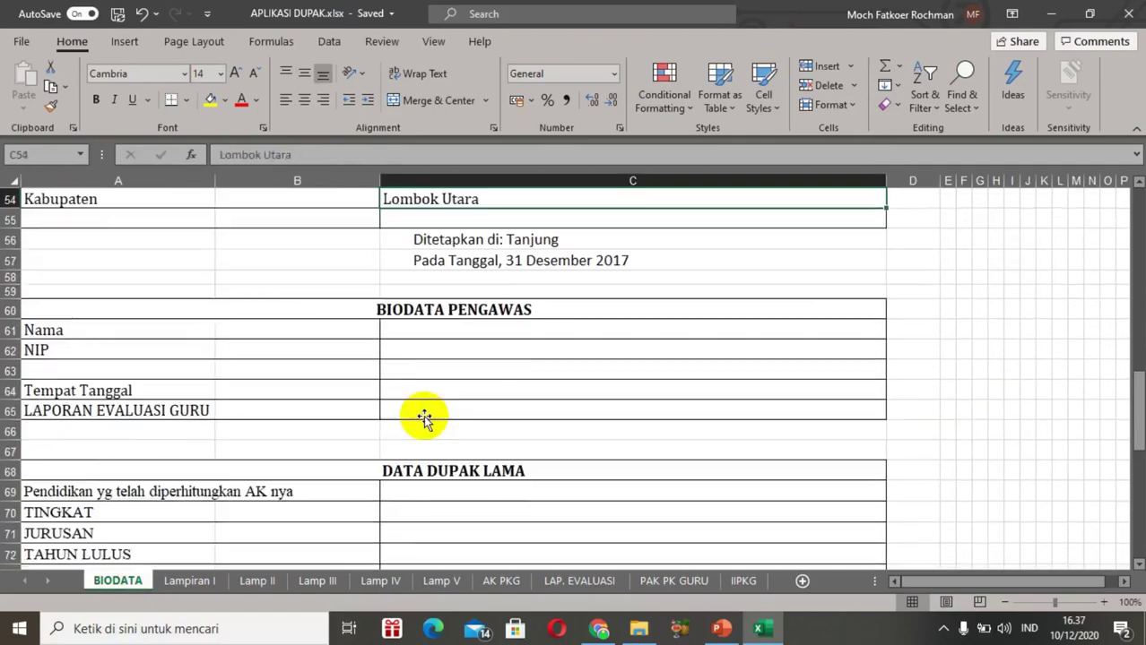
key("Up")
key("Up")
key("Up")
key("Up")
key("Up")
key("Up")
key("Up")
key("Up")
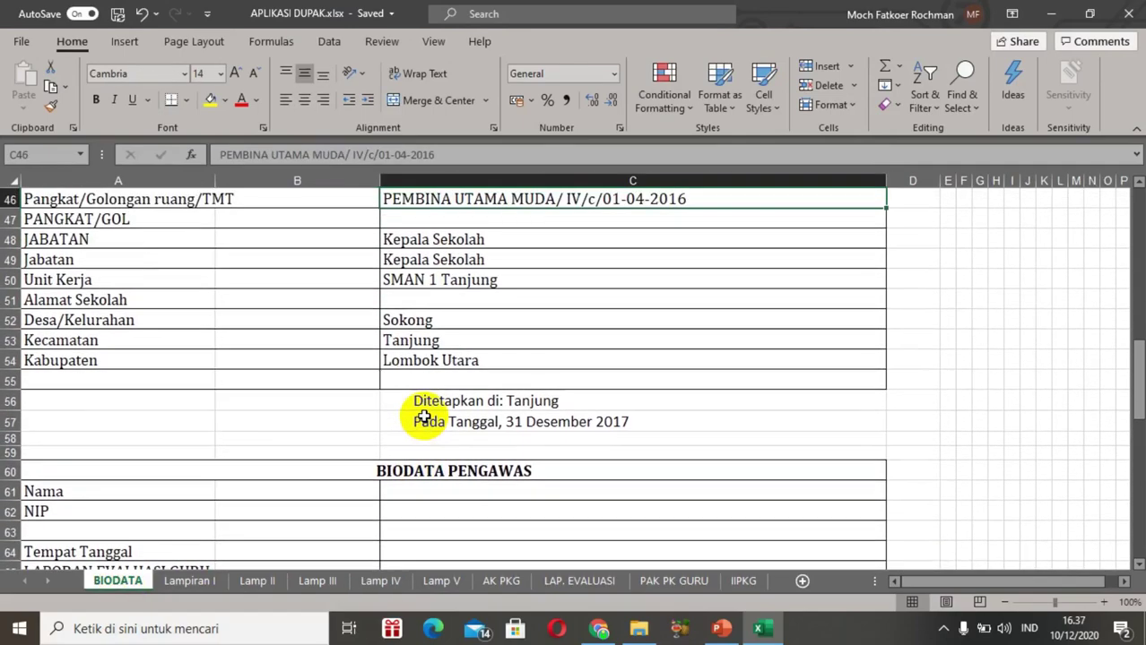
Step: On Lampiran I, move from the personal details up to the UNSUR YANG DINILAI credit table header
left_click(193, 583)
left_click(529, 436)
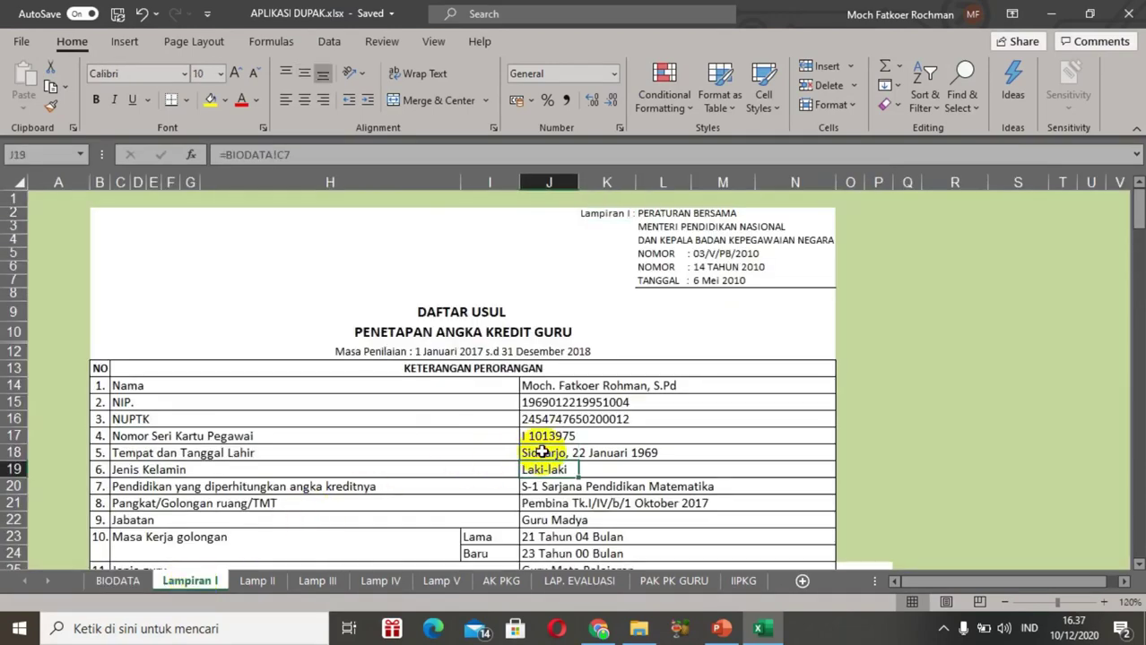
key("Down")
key("Down")
key("Down")
key("Down")
key("Down")
key("Down")
key("Down")
key("Down")
key("Down")
key("Up")
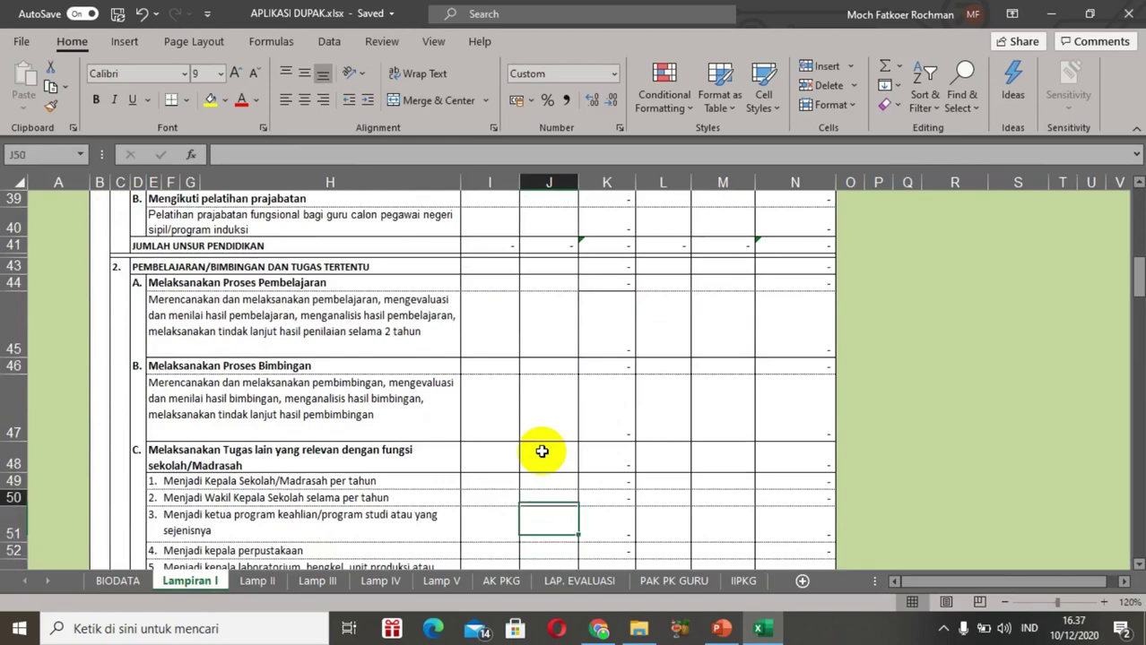
key("Up")
key("Up")
key("Up")
key("Up")
key("Up")
key("Up")
key("Up")
key("Up")
key("Up")
key("Up")
key("Up")
key("Up")
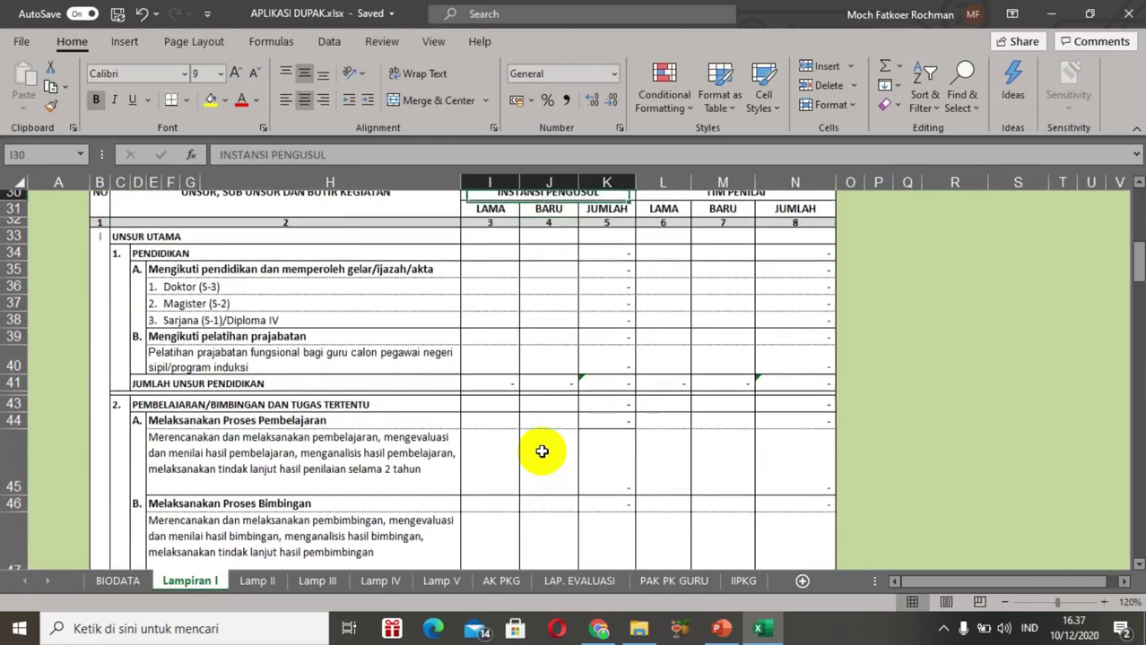
key("Up")
key("Up")
key("Up")
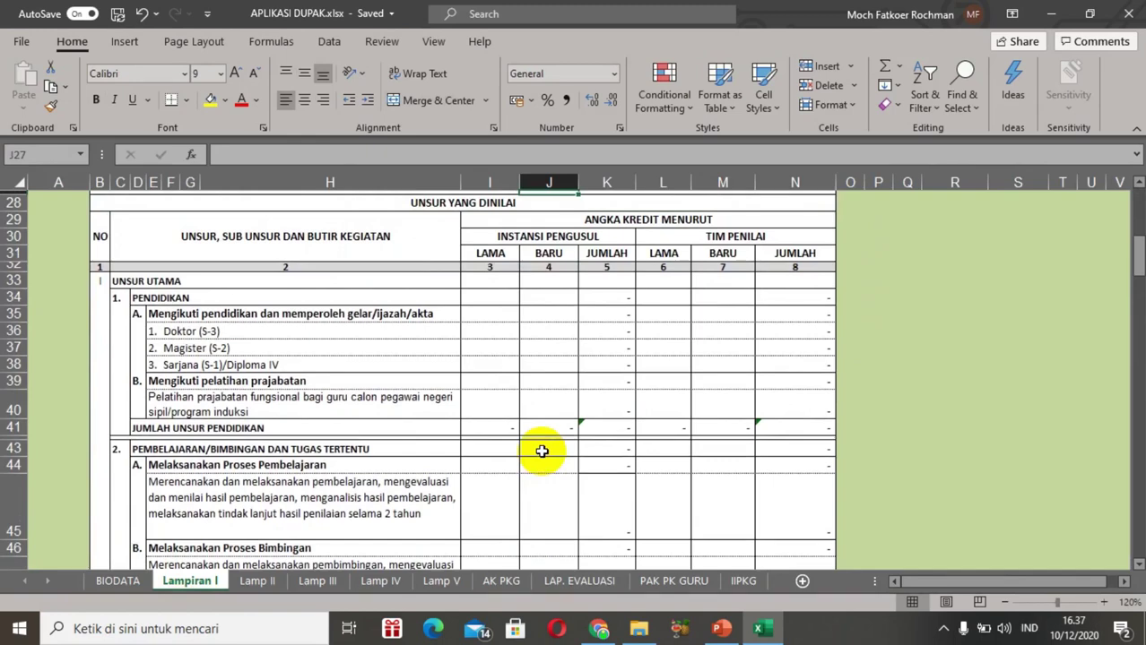
Step: In File Explorer, open MENYUSUN DUPAK > PAK ATAU HAPAK to locate HAPAK.pdf and PAK.pdf
left_click(638, 628)
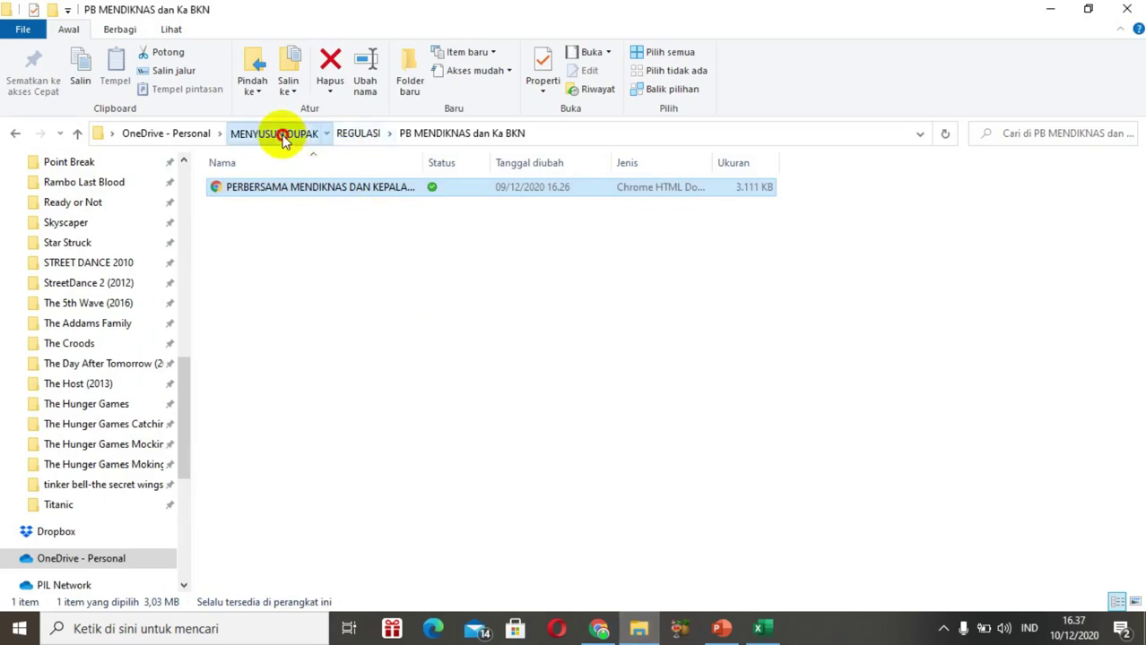
left_click(283, 136)
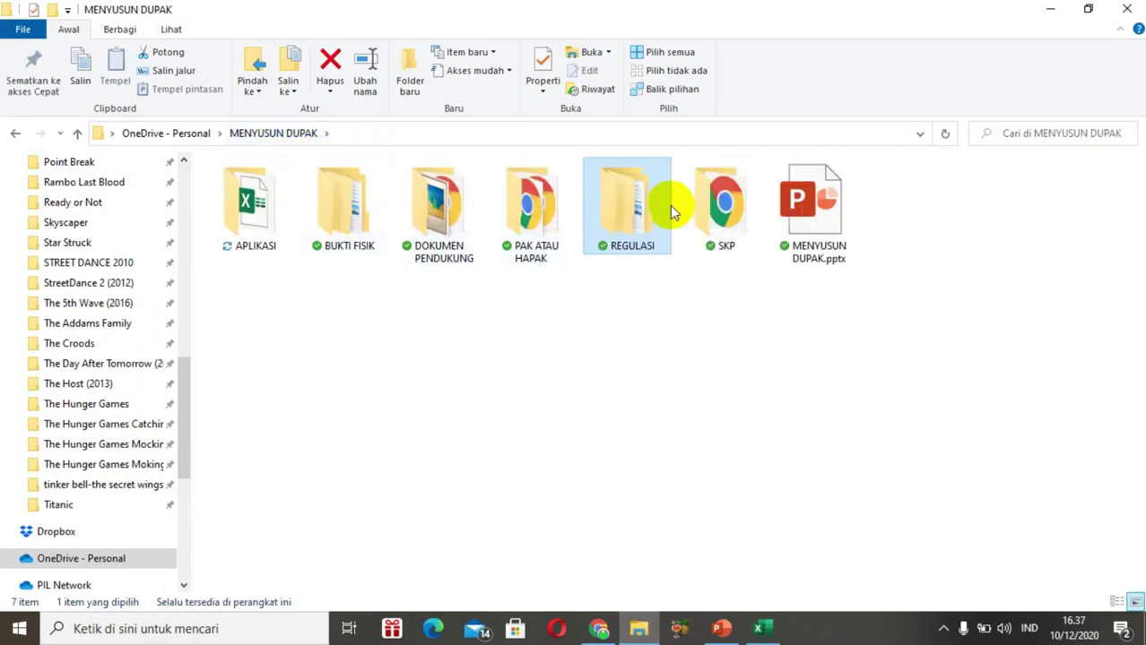
double_click(531, 204)
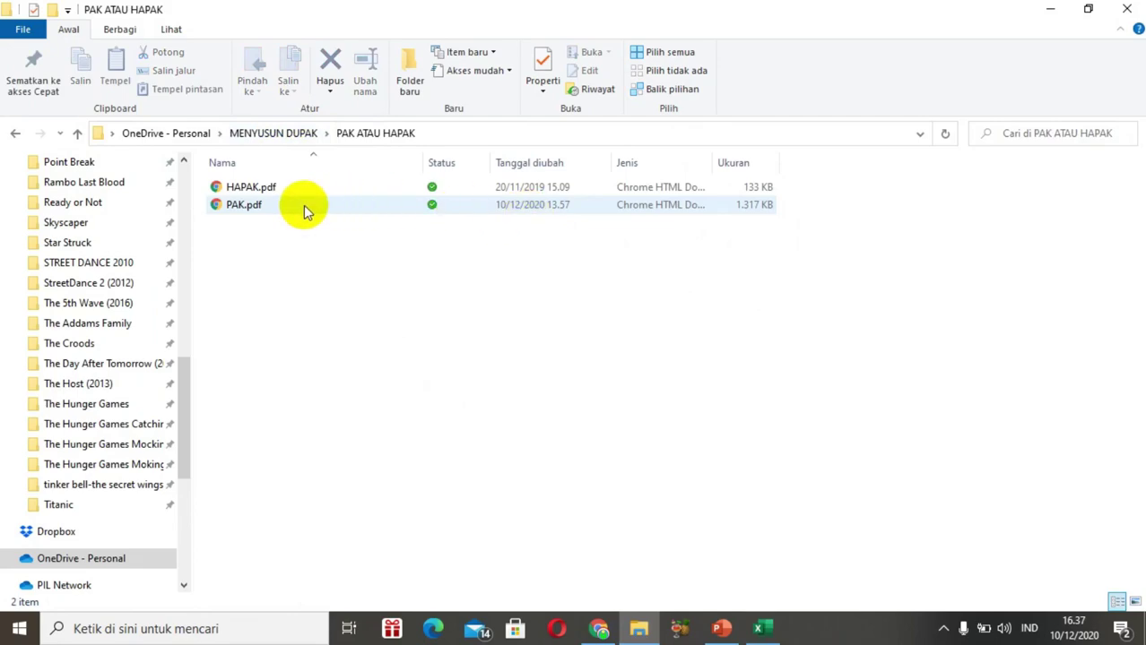
left_click(599, 630)
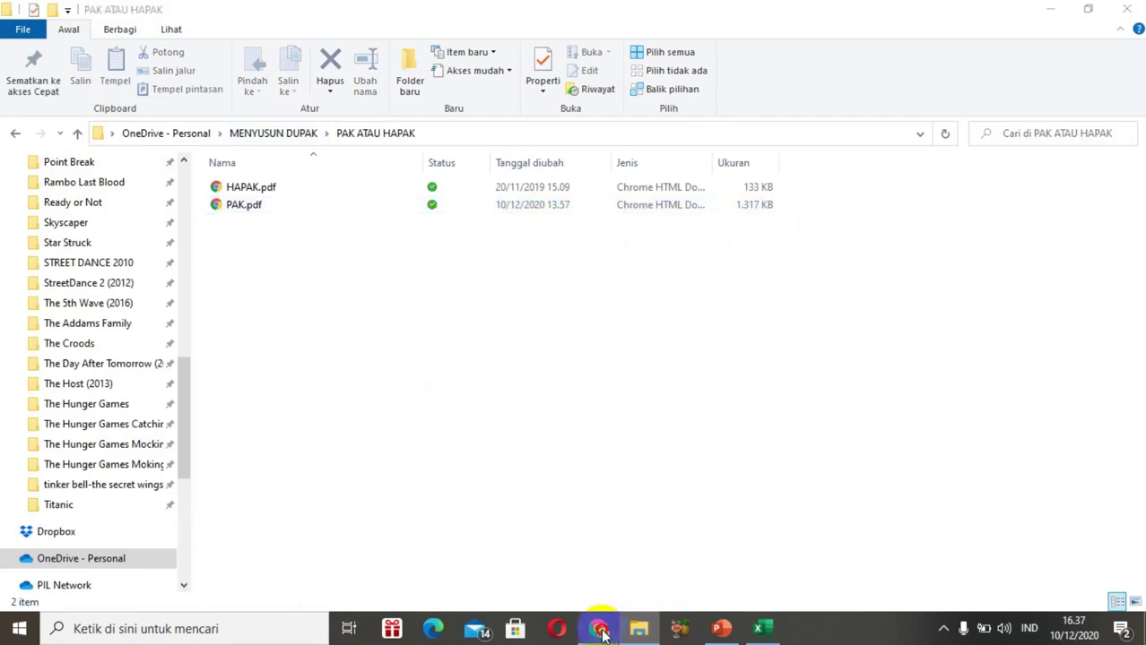
Step: Scroll the scanned PAK document to the PENETAPAN ANGKA KREDIT table showing Pendidikan at 100,000
left_click(610, 22)
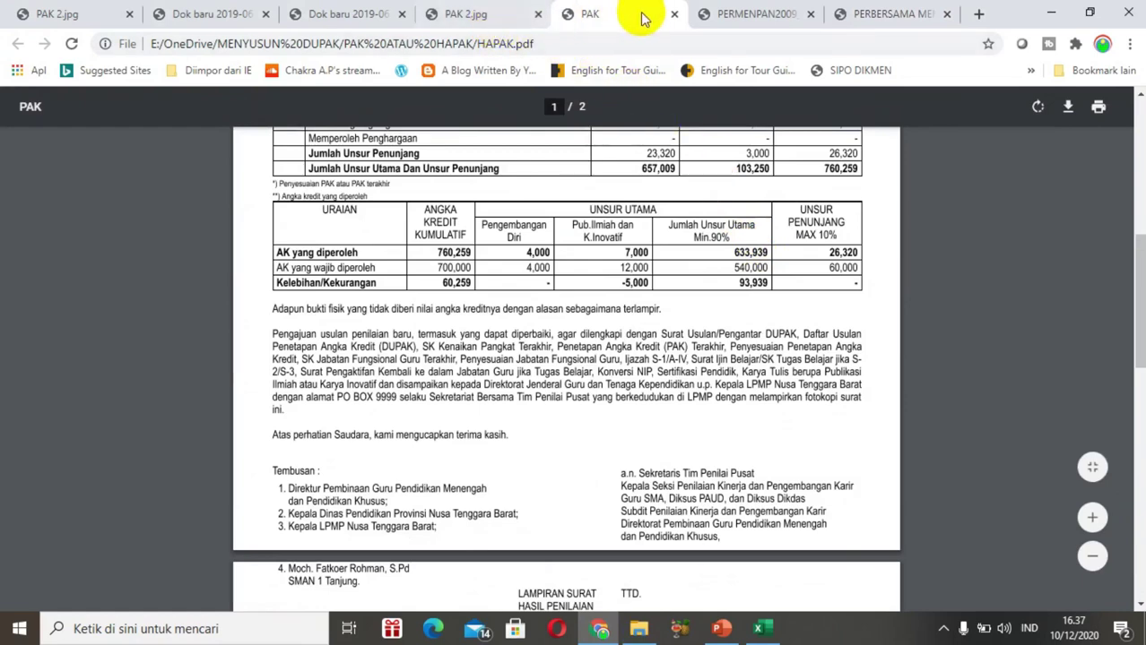
left_click(525, 14)
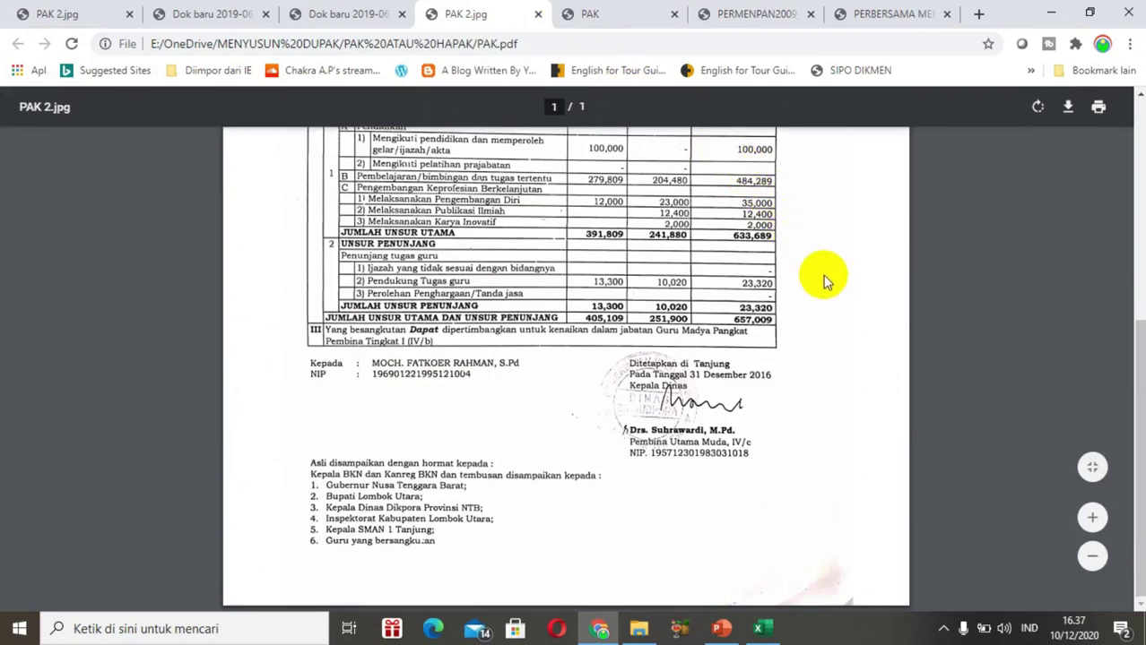
scroll(824, 280, "up", 1)
scroll(824, 280, "up", 1)
scroll(825, 280, "up", 2)
scroll(825, 280, "up", 2)
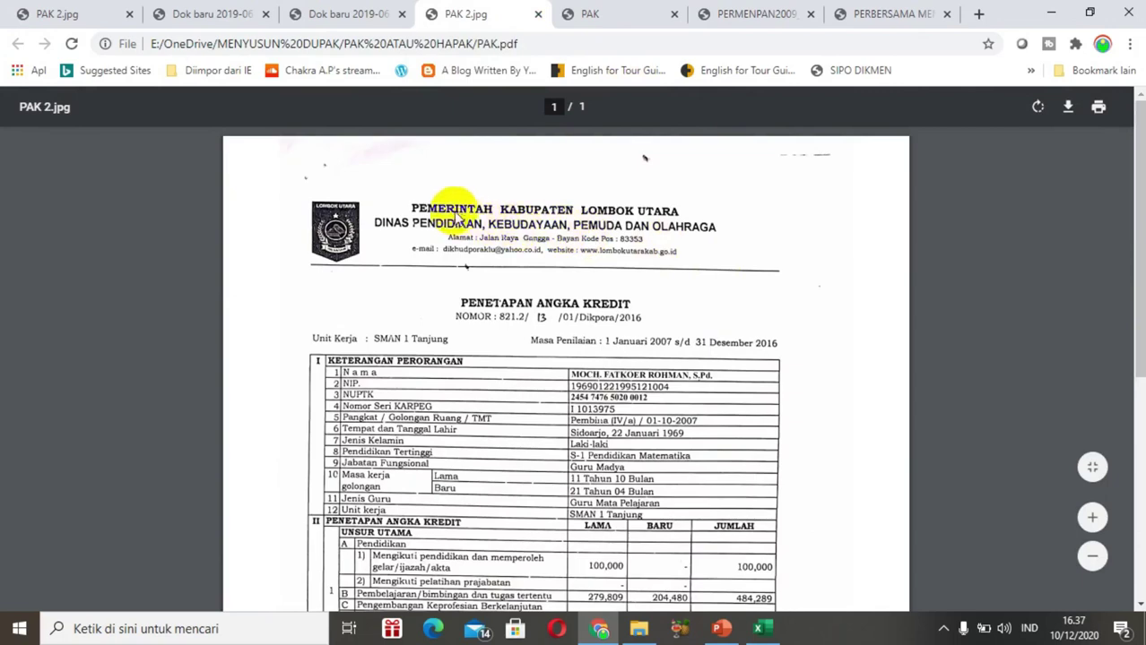
scroll(804, 434, "down", 2)
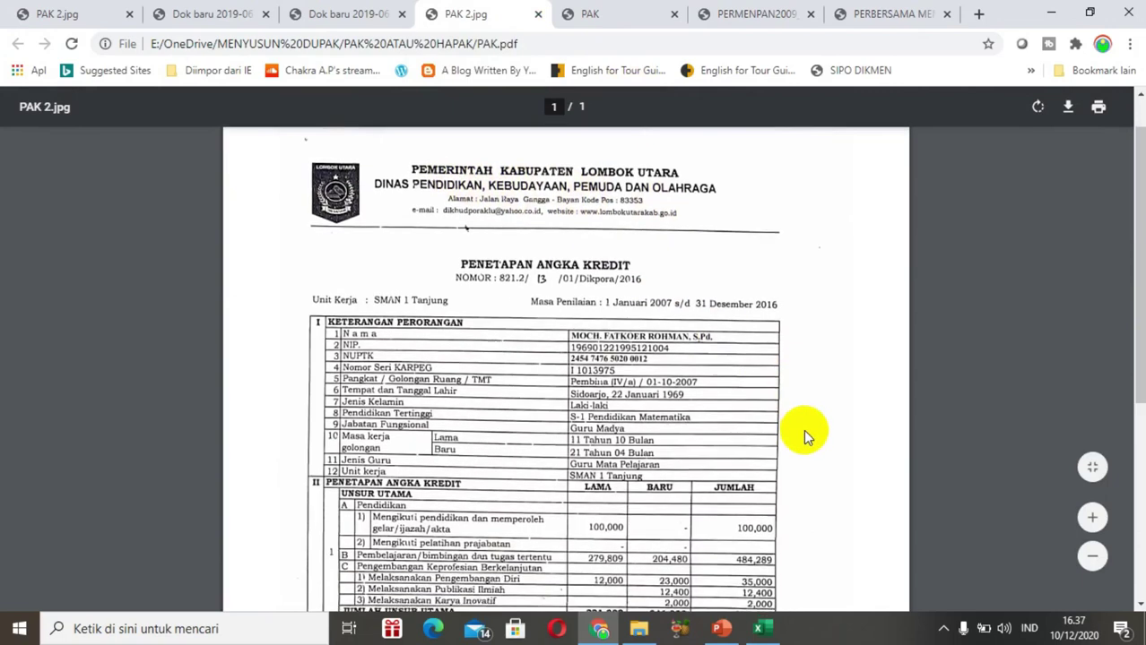
scroll(804, 434, "down", 1)
scroll(804, 433, "down", 1)
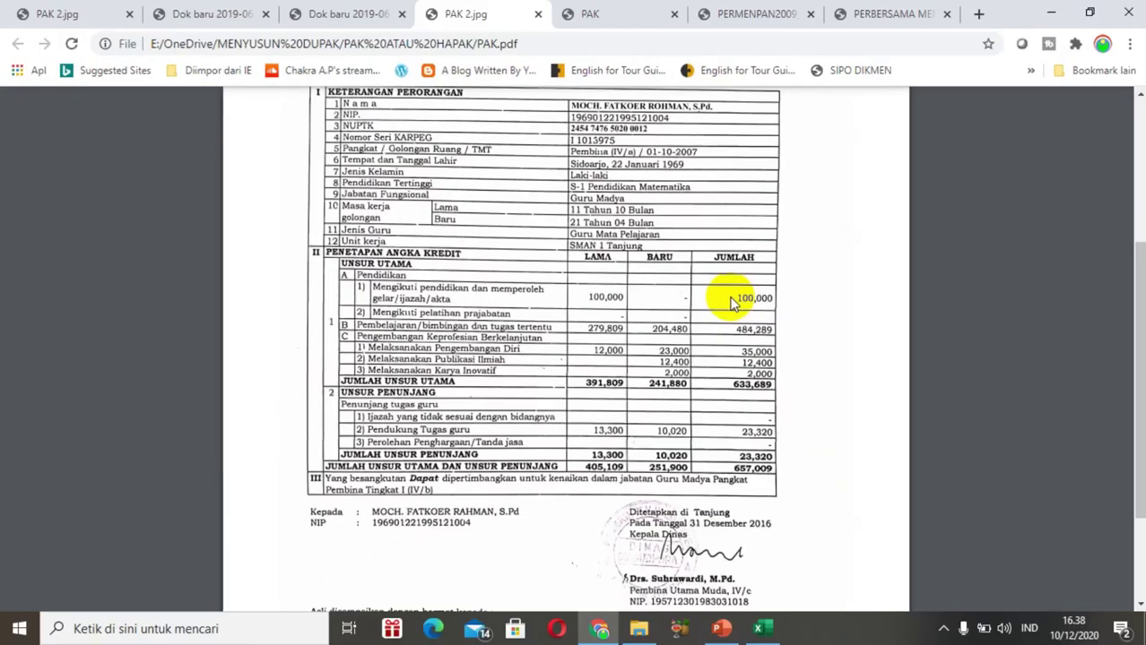
Step: Enter 100,000 as the degree LAMA credit in I35 and check the education total formula
left_click(761, 630)
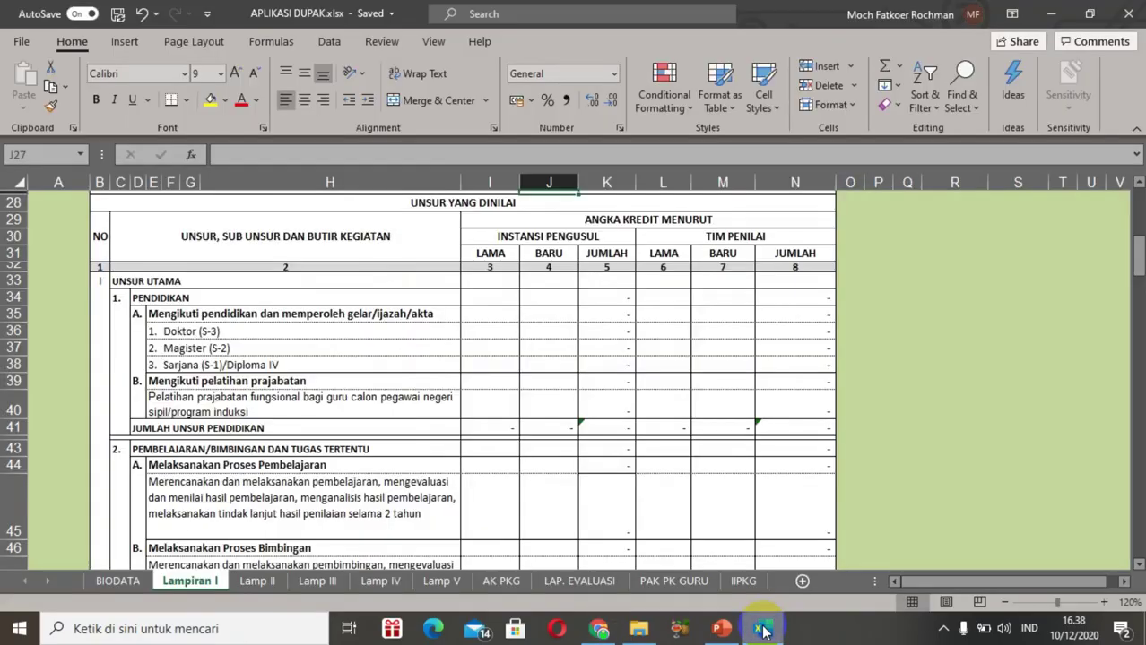
left_click(493, 381)
key("Up")
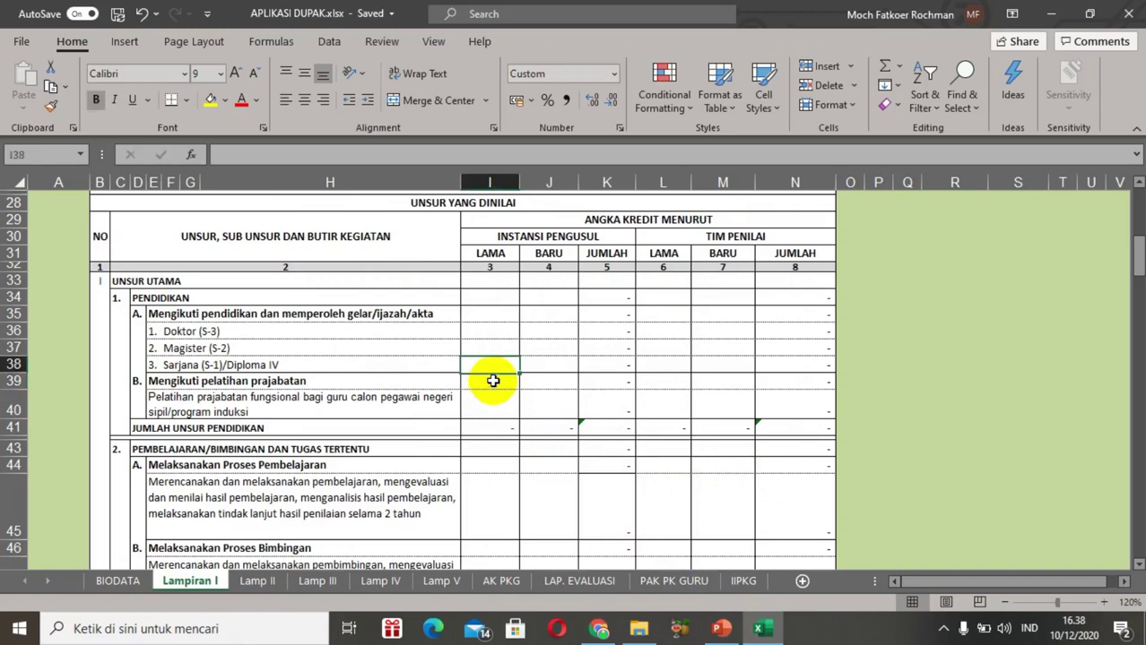
key("Up")
key("Up")
key("Up")
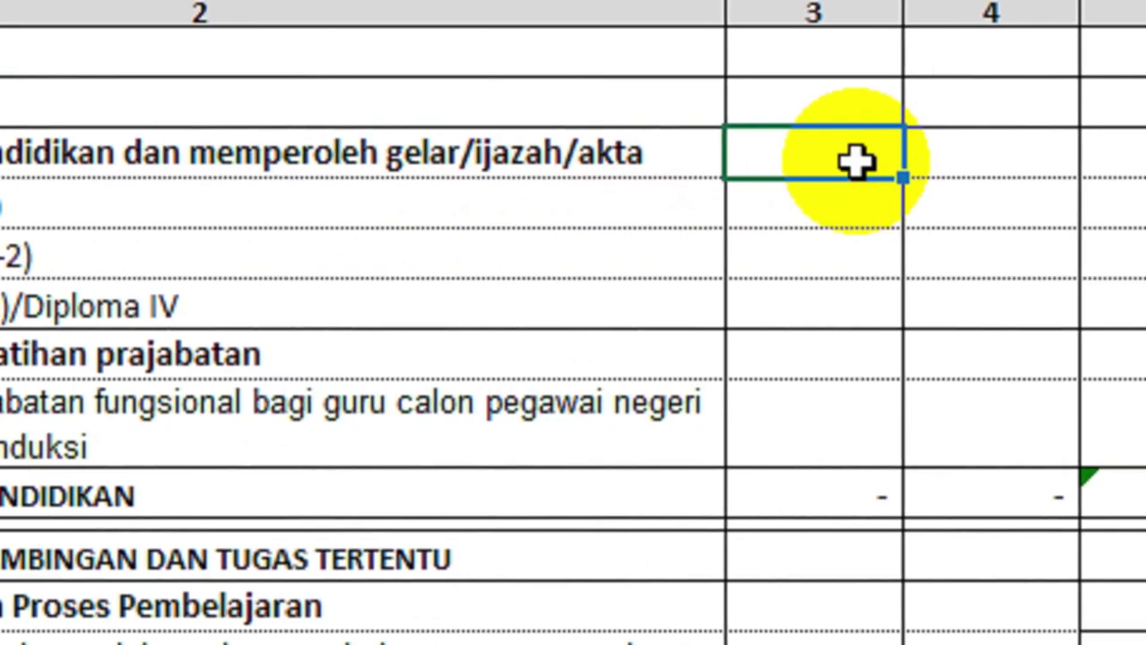
type("1")
type("00")
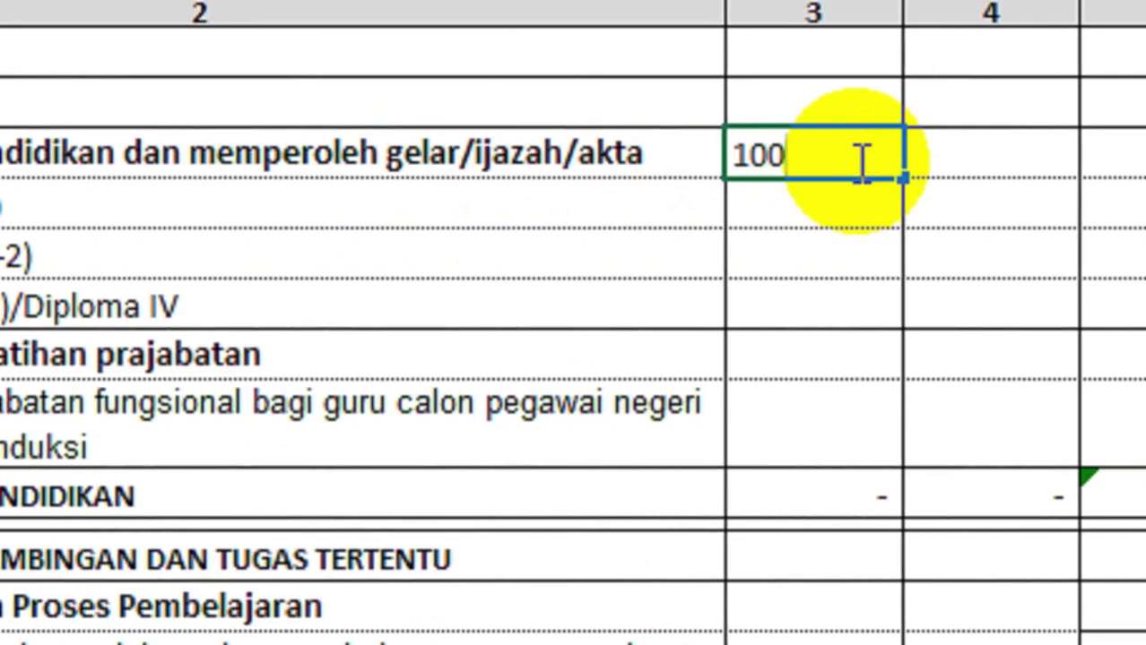
type(",000")
key("ctrl+Return")
key("Return")
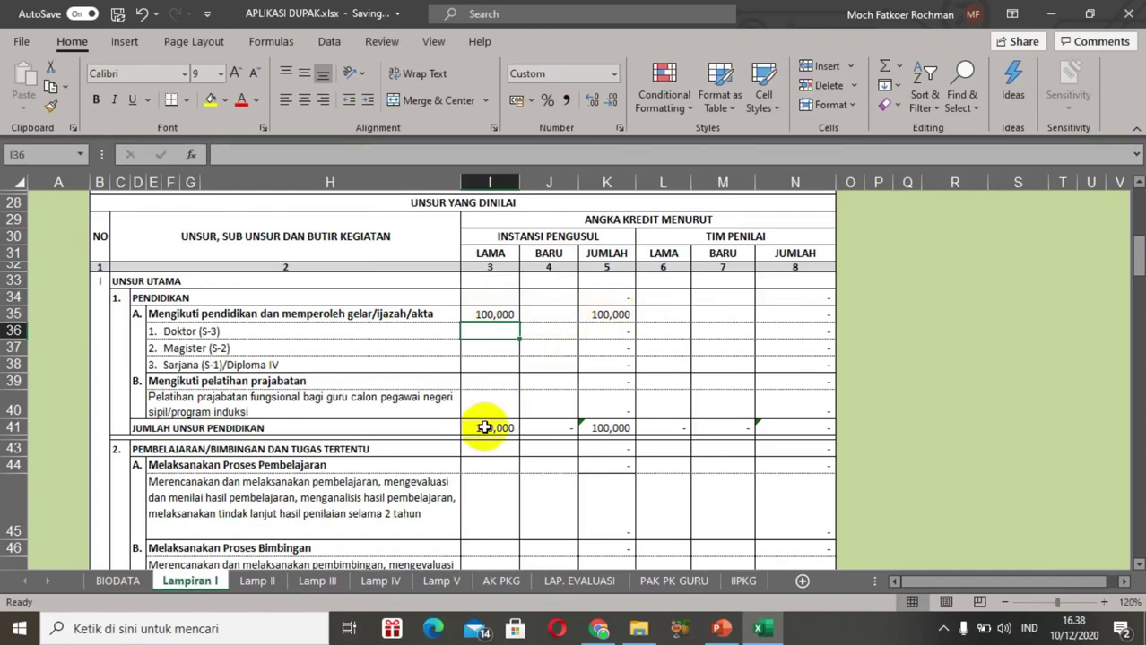
left_click(484, 427)
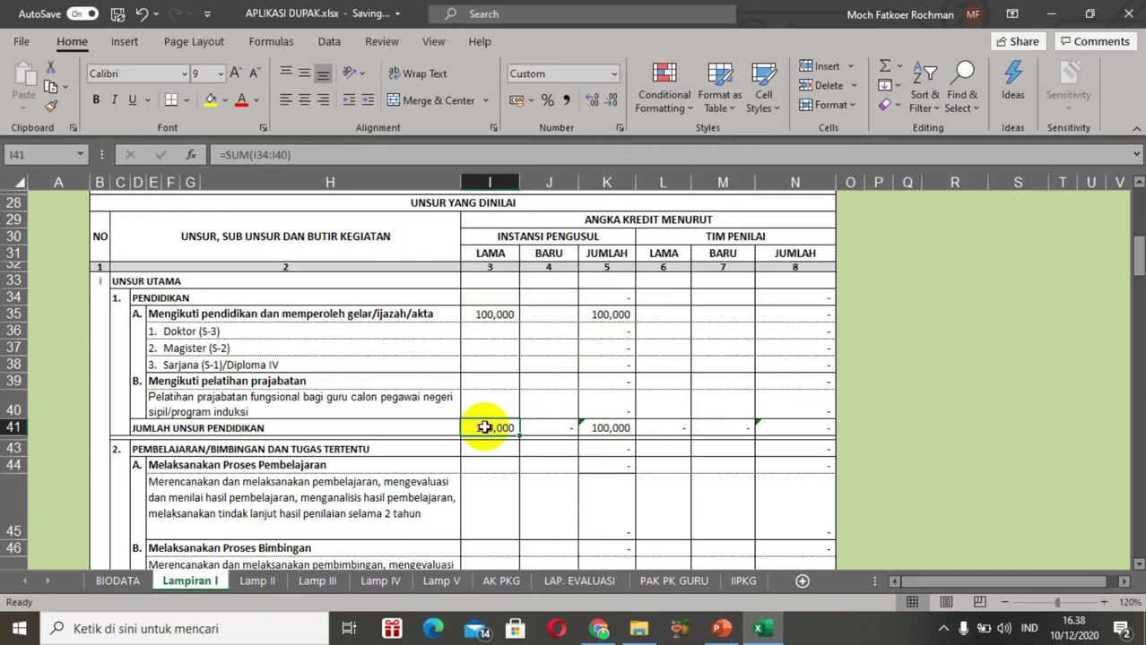
key("Down")
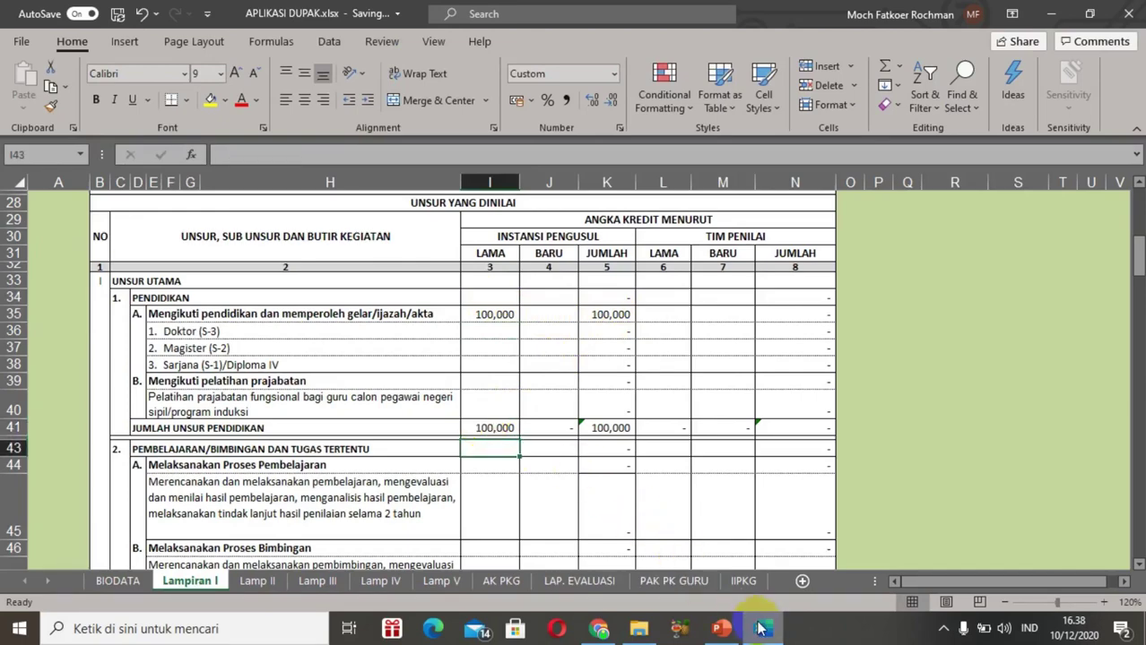
left_click(760, 627)
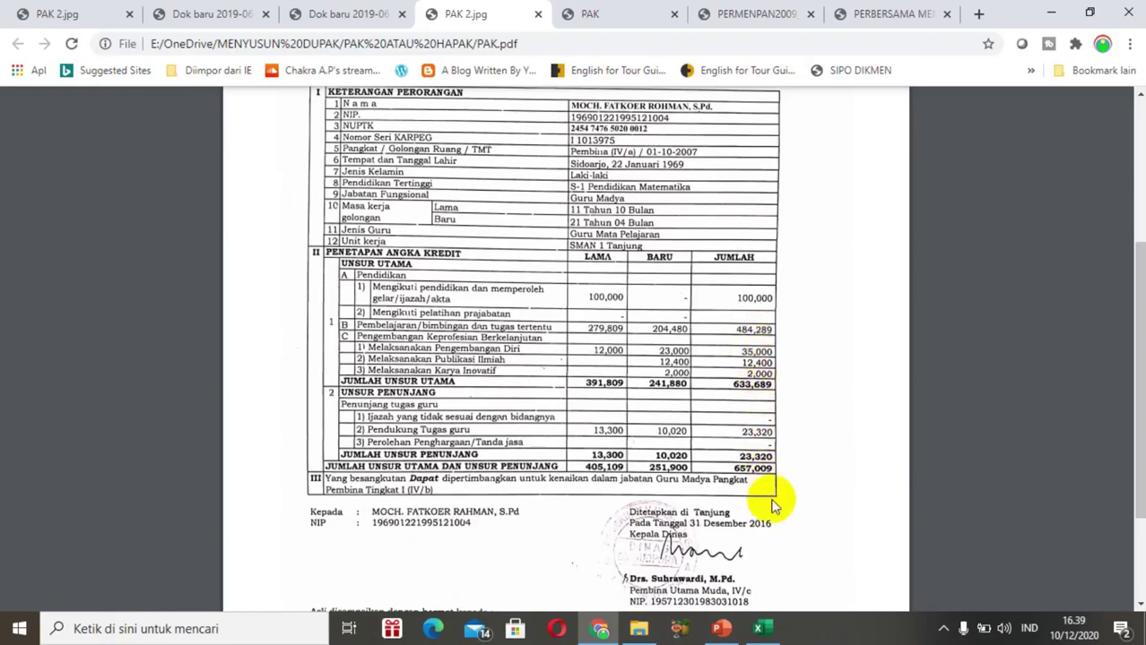
left_click(761, 628)
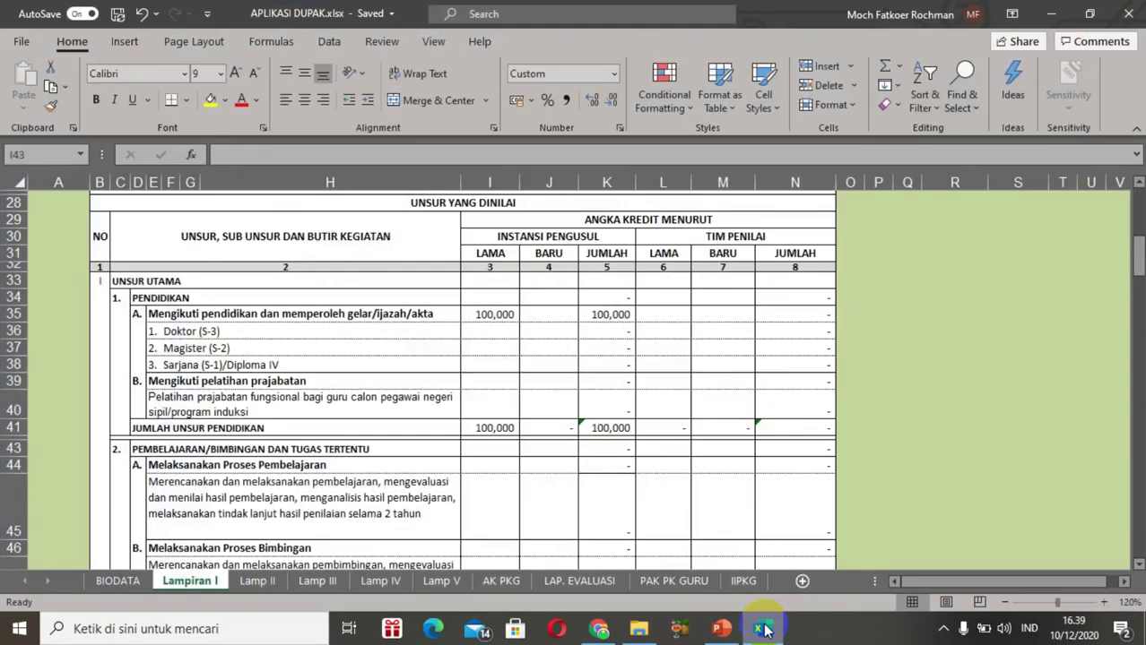
Step: Enter 484,289 as the Pembelajaran/Bimbingan LAMA credit in I43 after checking its JUMLAH formula
left_click(615, 467)
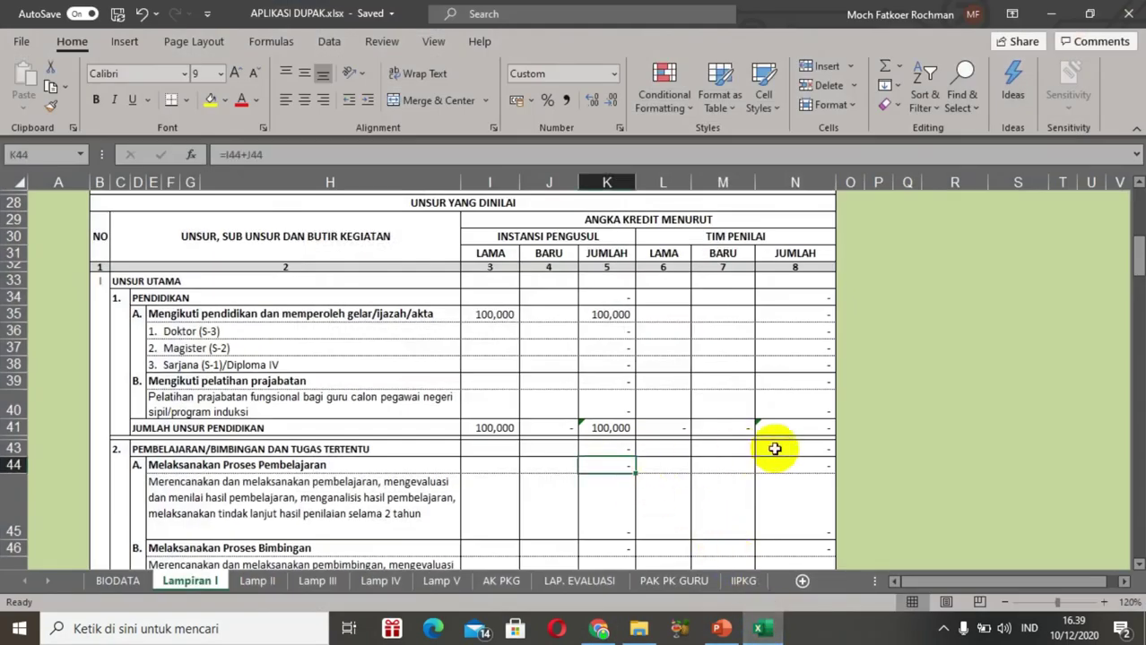
key("Up")
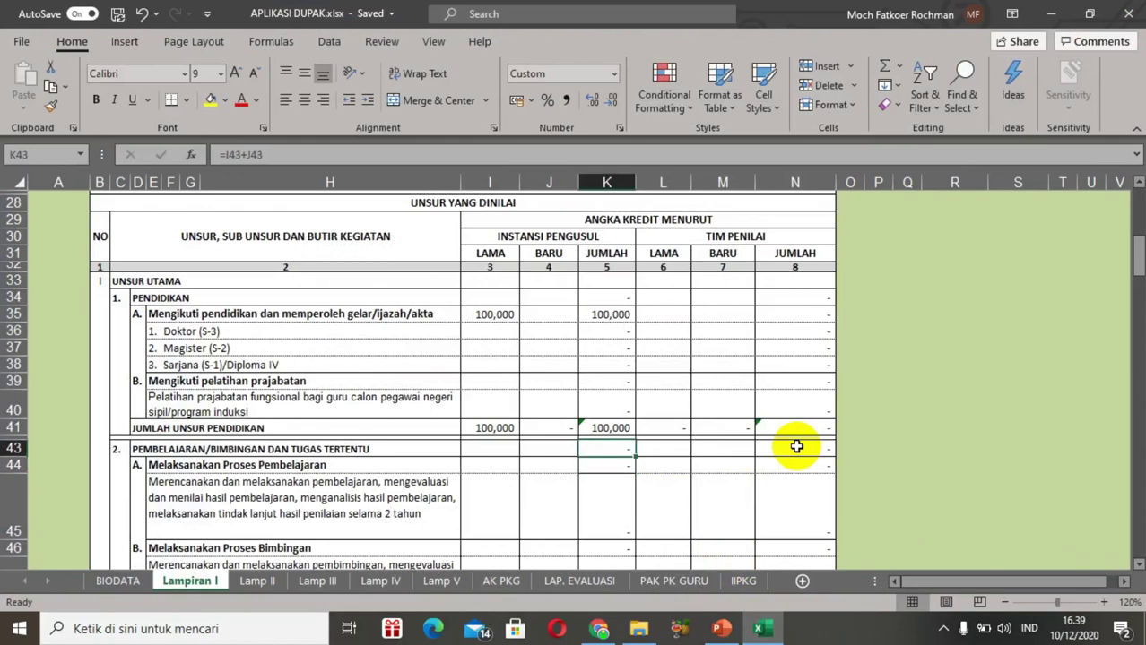
key("Left")
key("Left")
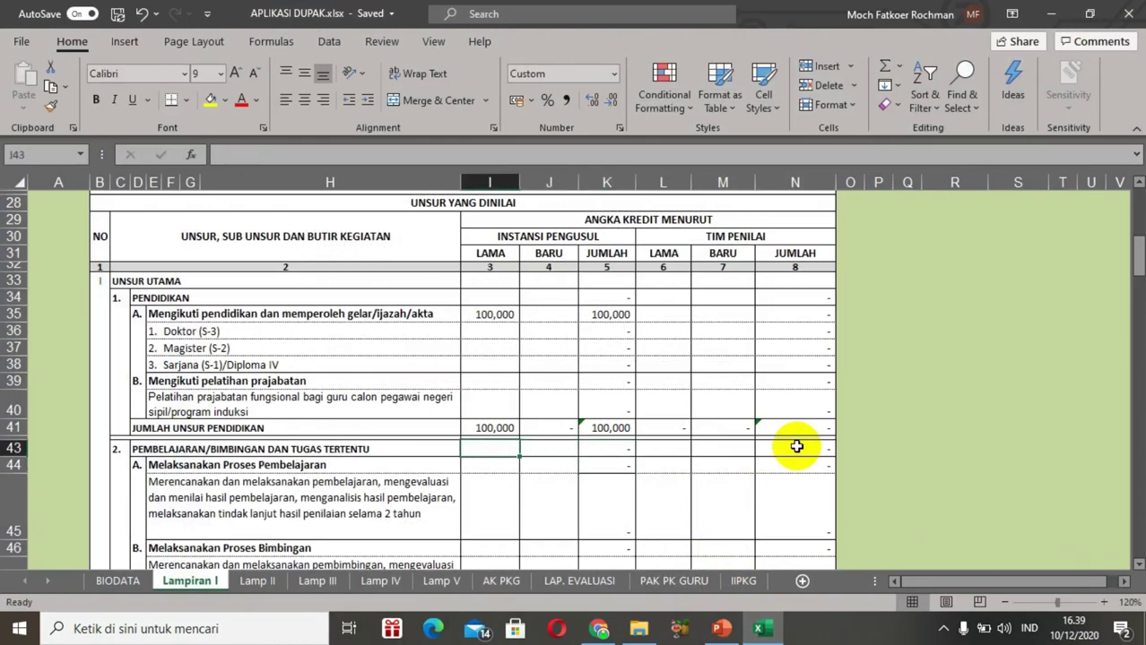
type("484")
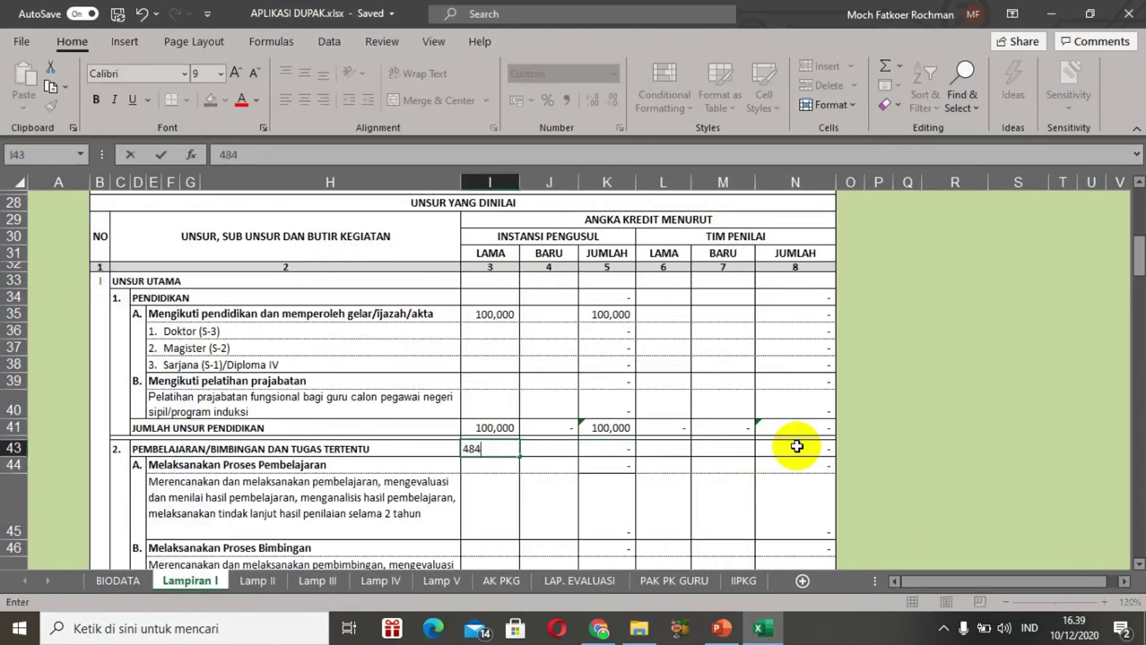
type(",2")
type("89")
key("Return")
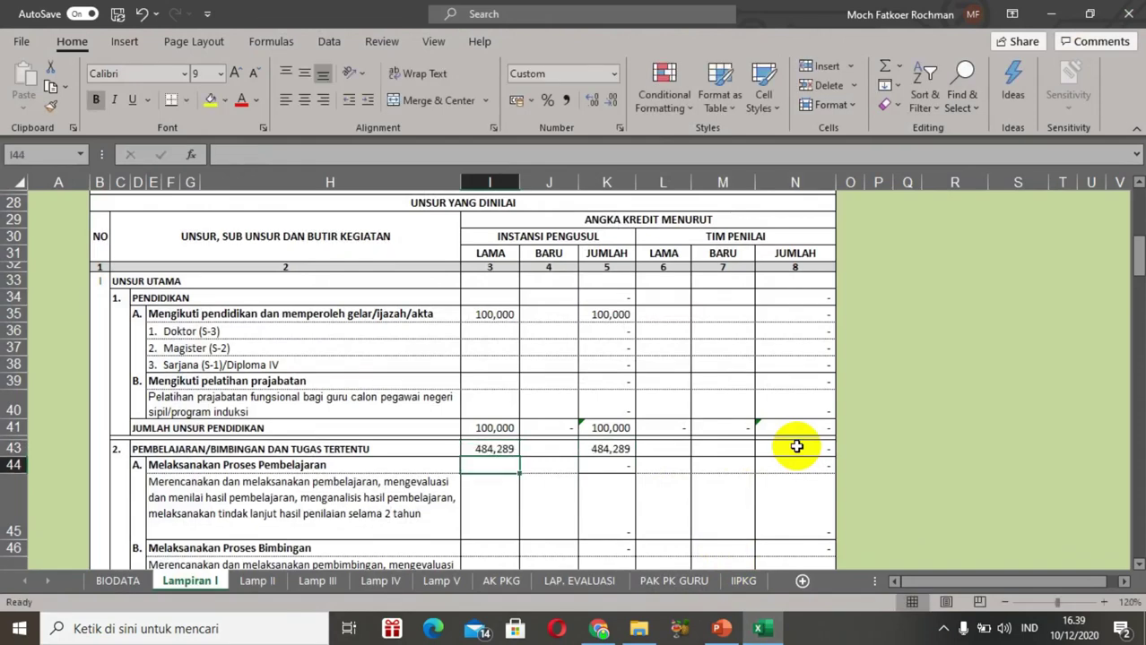
key("Down")
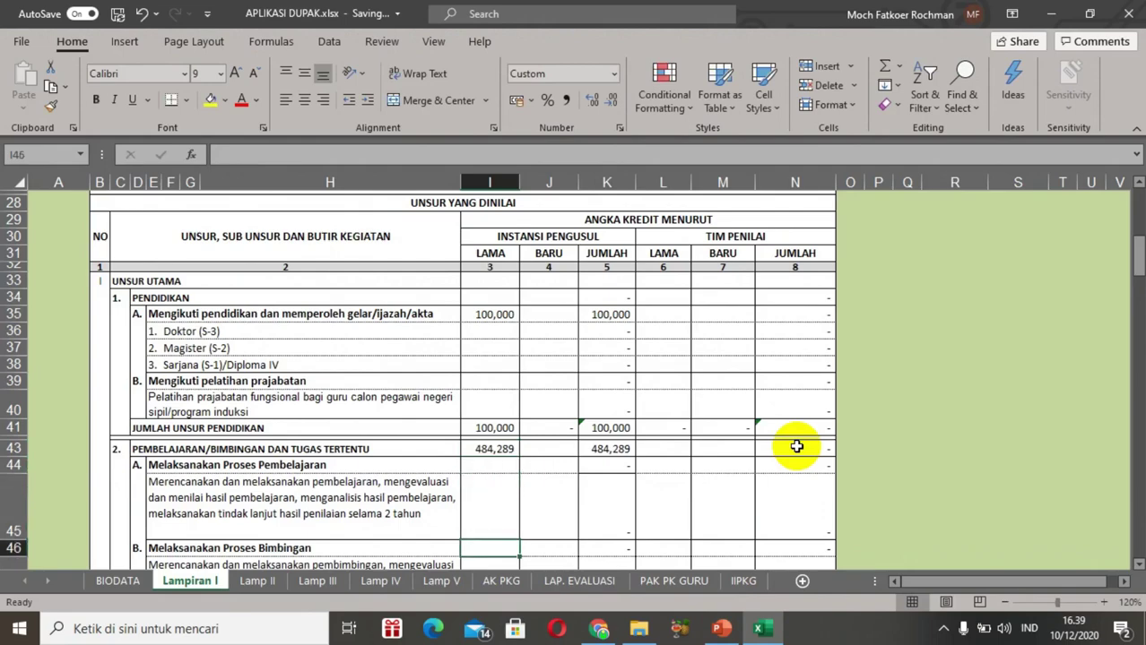
key("Down")
key("Down")
key("Down")
key("Down")
key("Down")
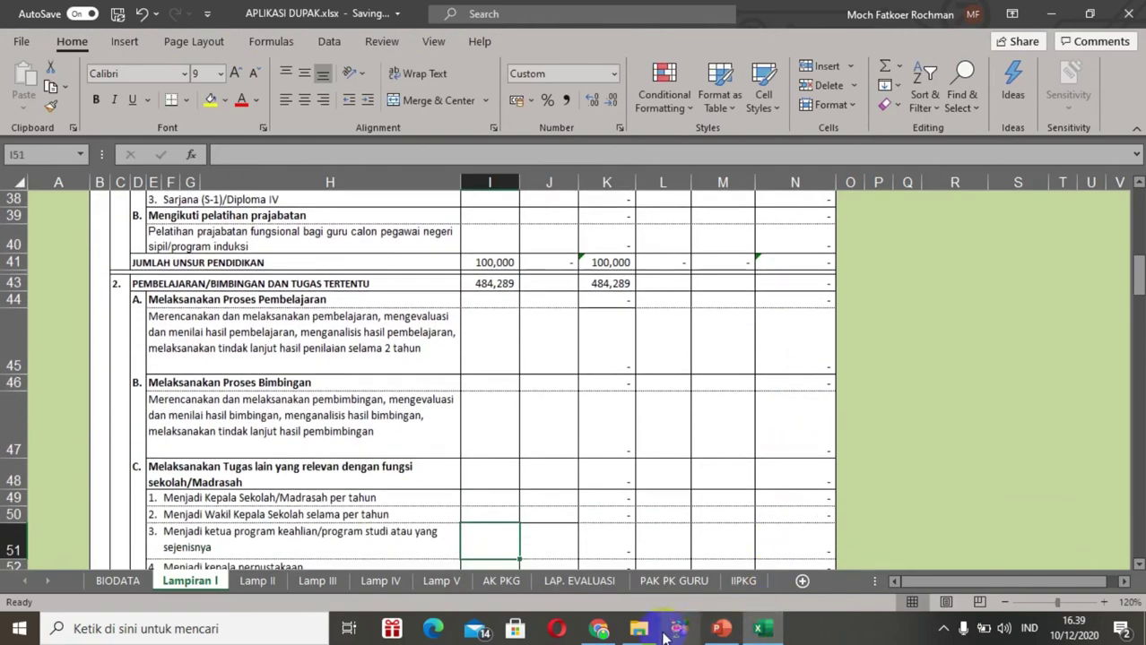
left_click(599, 629)
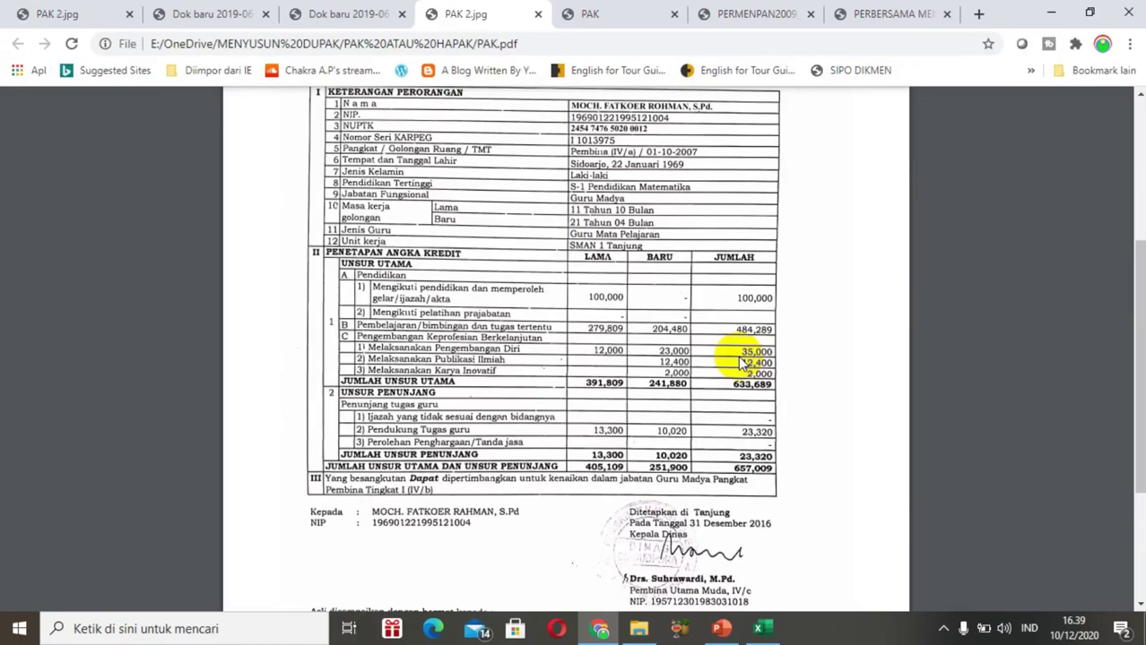
Step: Zoom the PAK PDF to 150% to read the credits, then return to the DUPAK workbook
key("ctrl+plus")
key("ctrl+plus")
key("ctrl+plus")
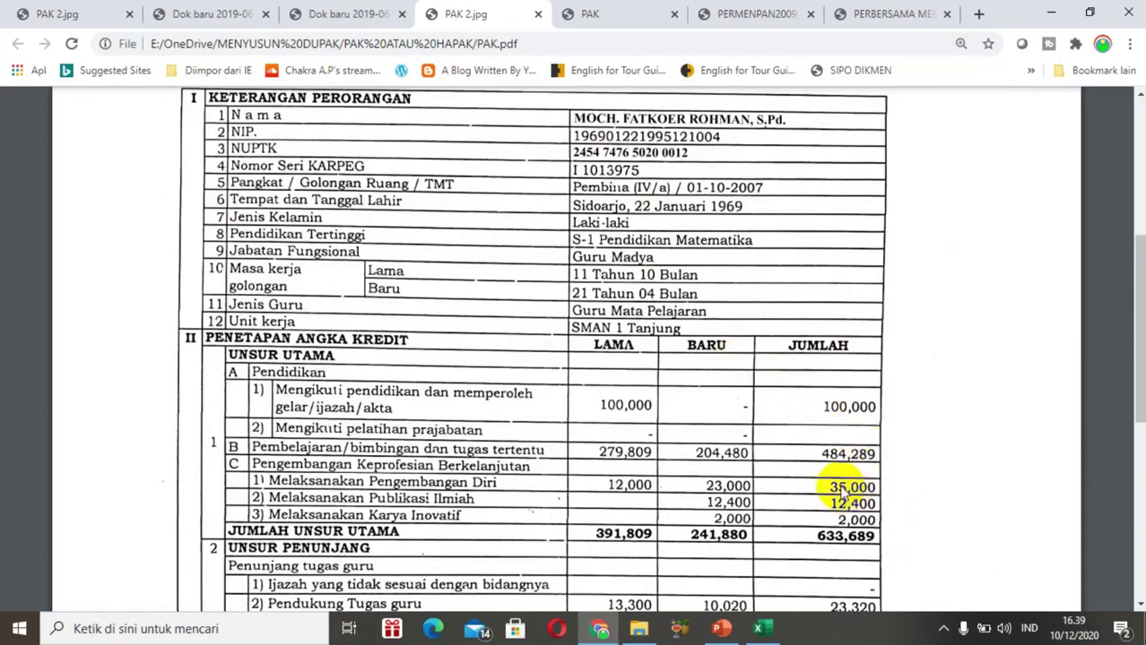
left_click(758, 629)
Step: Enter 35,000 as the Pengembangan Diri LAMA credit in I65
left_click(409, 454)
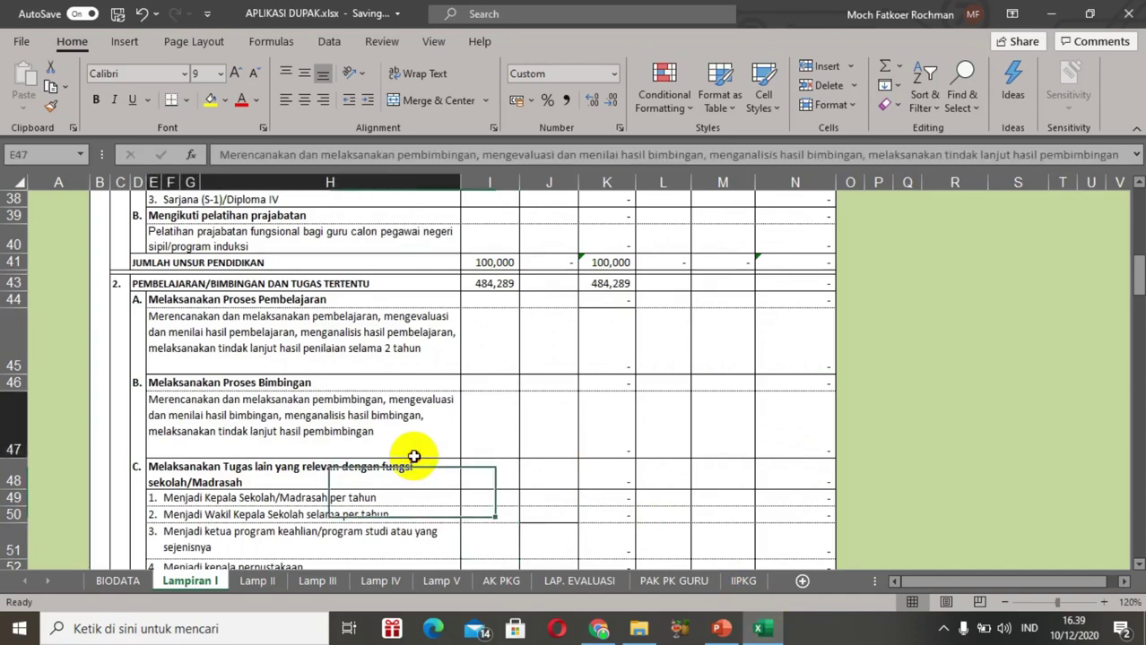
left_click(369, 354)
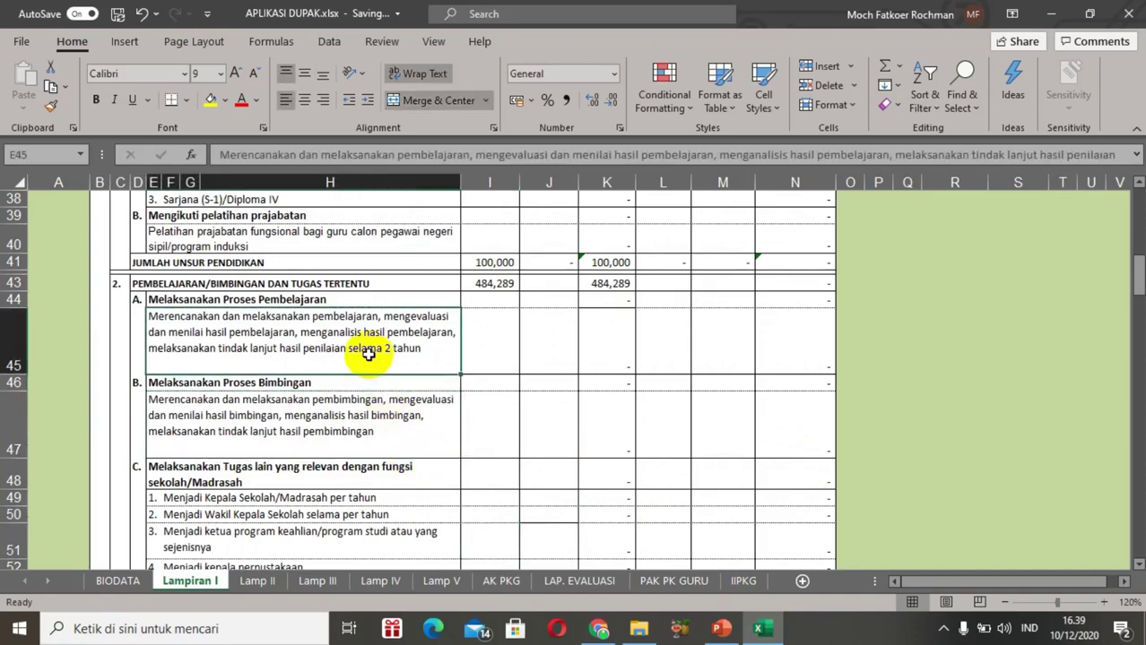
key("Down")
key("Down")
key("Down")
key("Down")
key("Down")
key("Down")
key("Down")
key("Down")
key("Down")
key("Down")
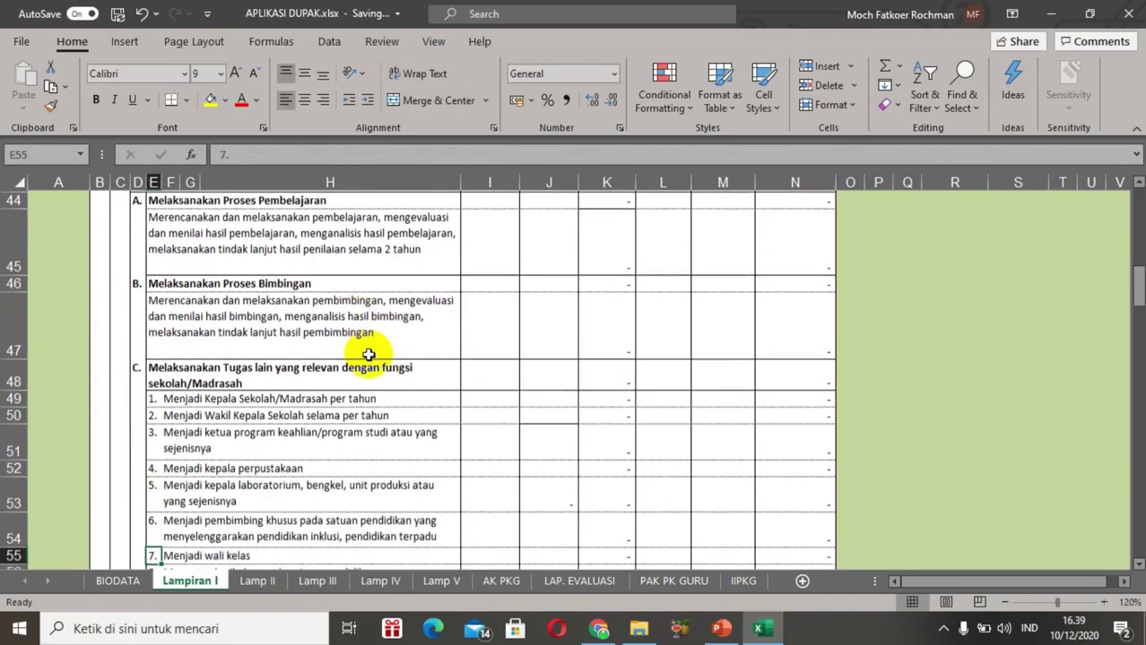
key("Down")
key("Down")
key("Down")
key("Down")
key("Down")
key("Down")
key("Down")
key("Down")
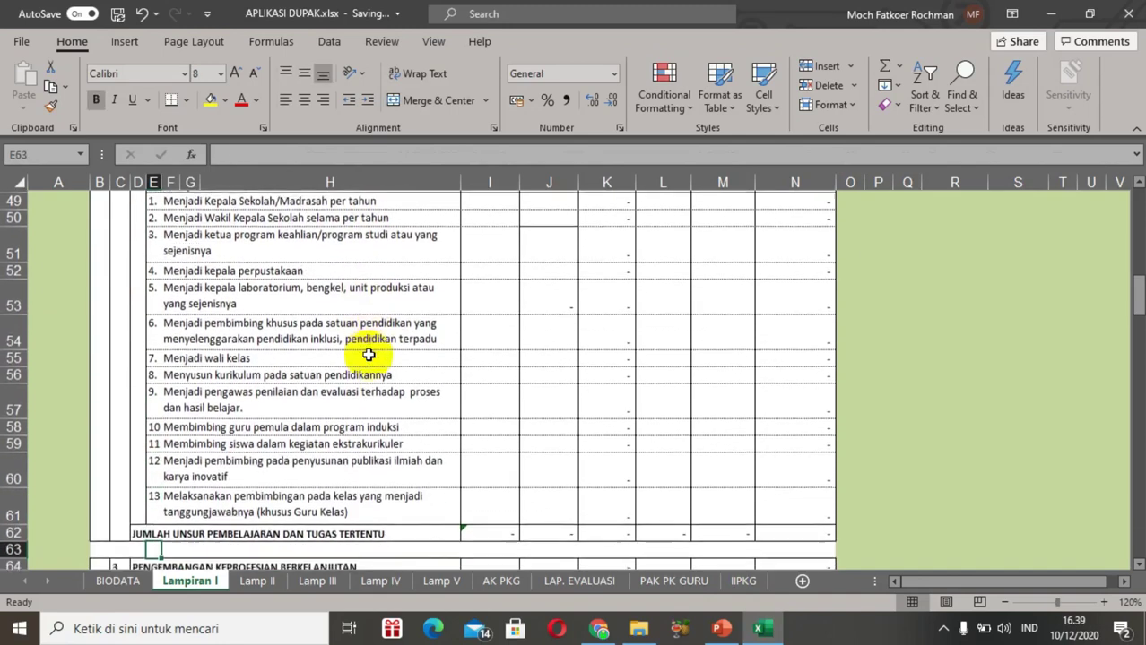
key("Down")
key("Down")
key("Down")
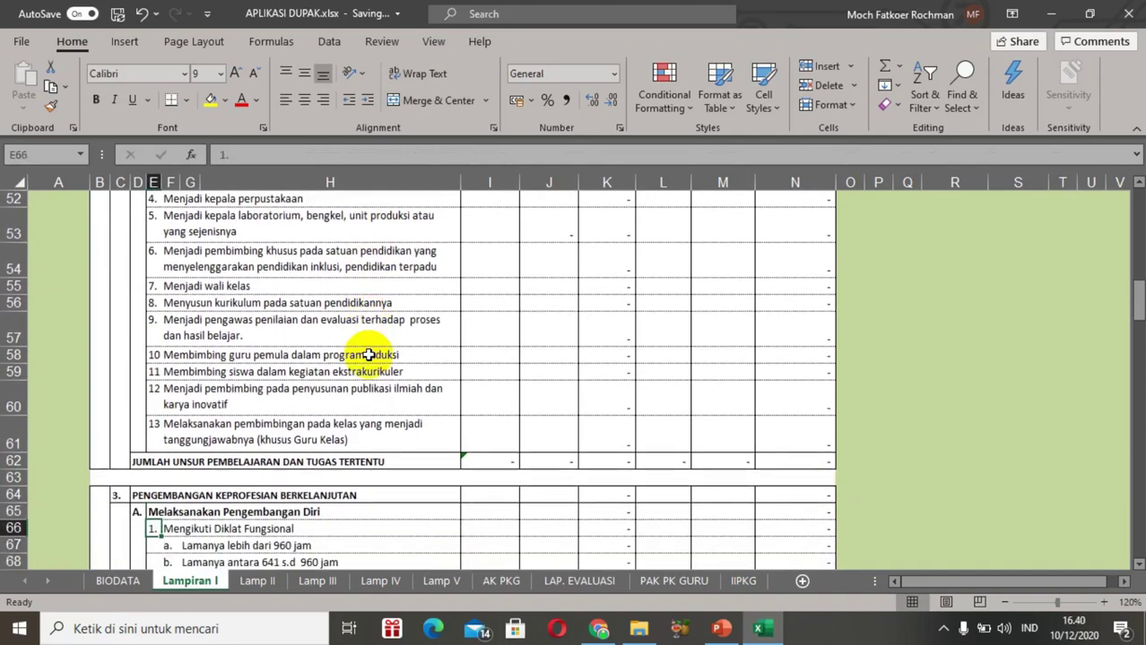
key("Up")
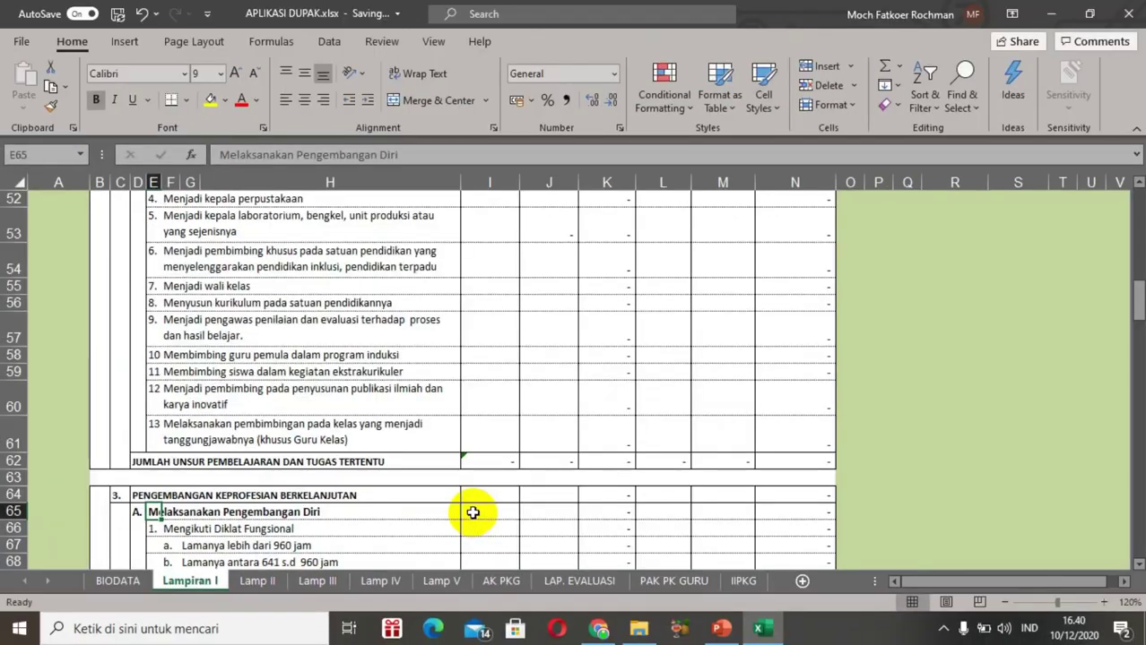
left_click(472, 513)
type("3")
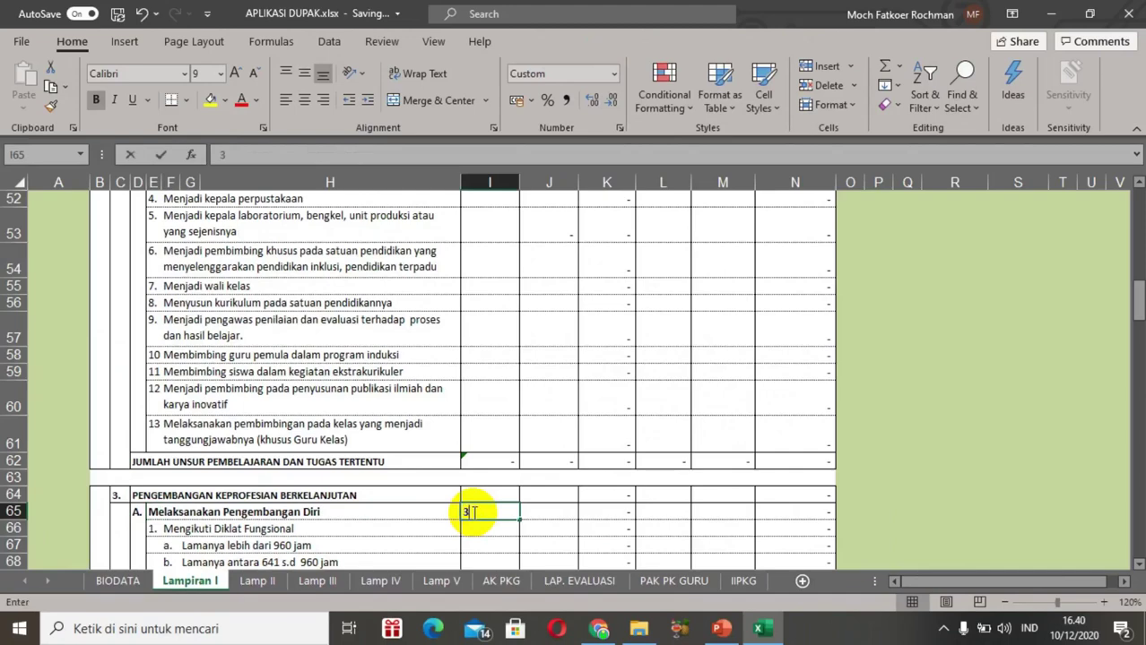
type("5")
key("Return")
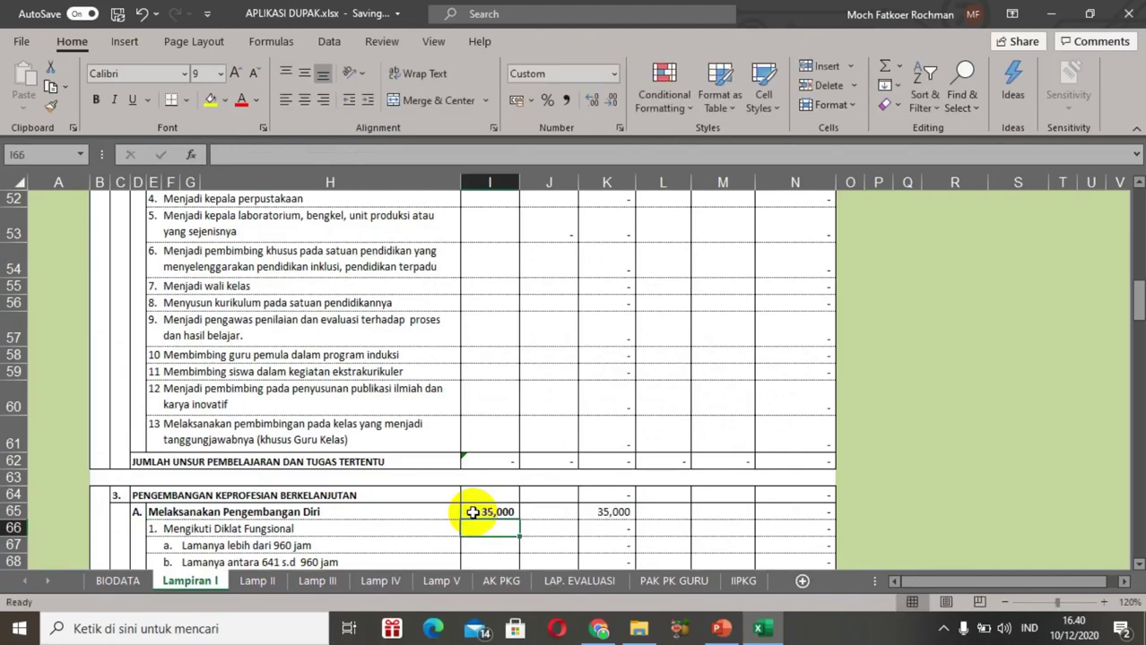
Step: Check the column K total formulas down to the K80 subtotal showing 35,000
left_click(617, 511)
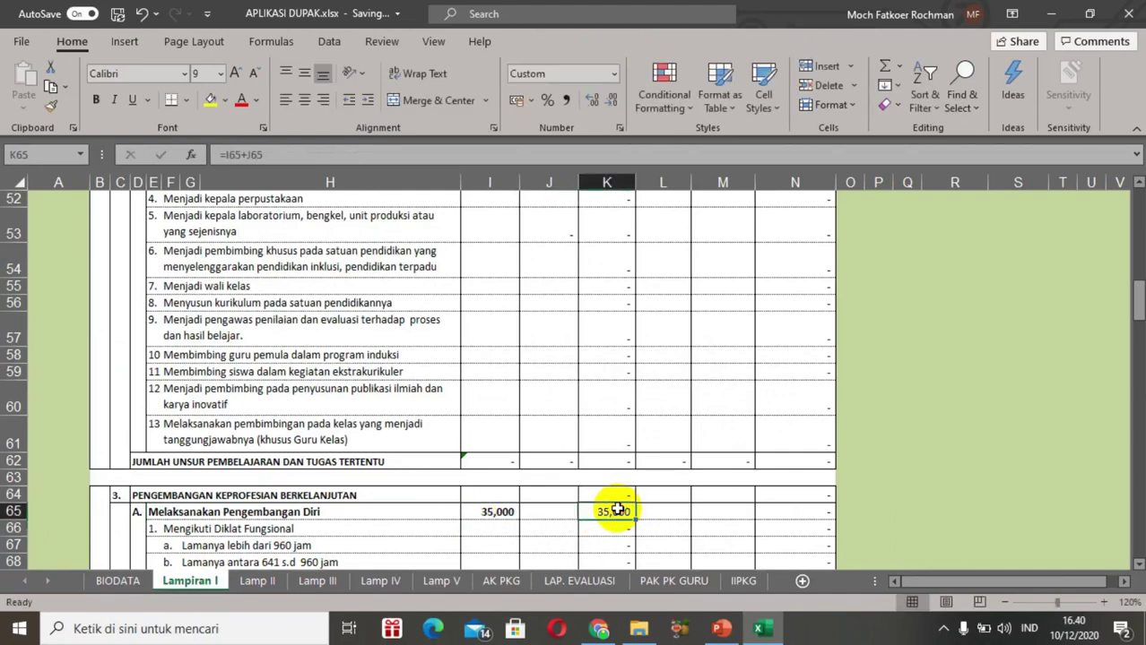
key("Down")
key("Down")
key("Down")
key("Down")
key("Down")
key("Down")
key("Down")
key("Down")
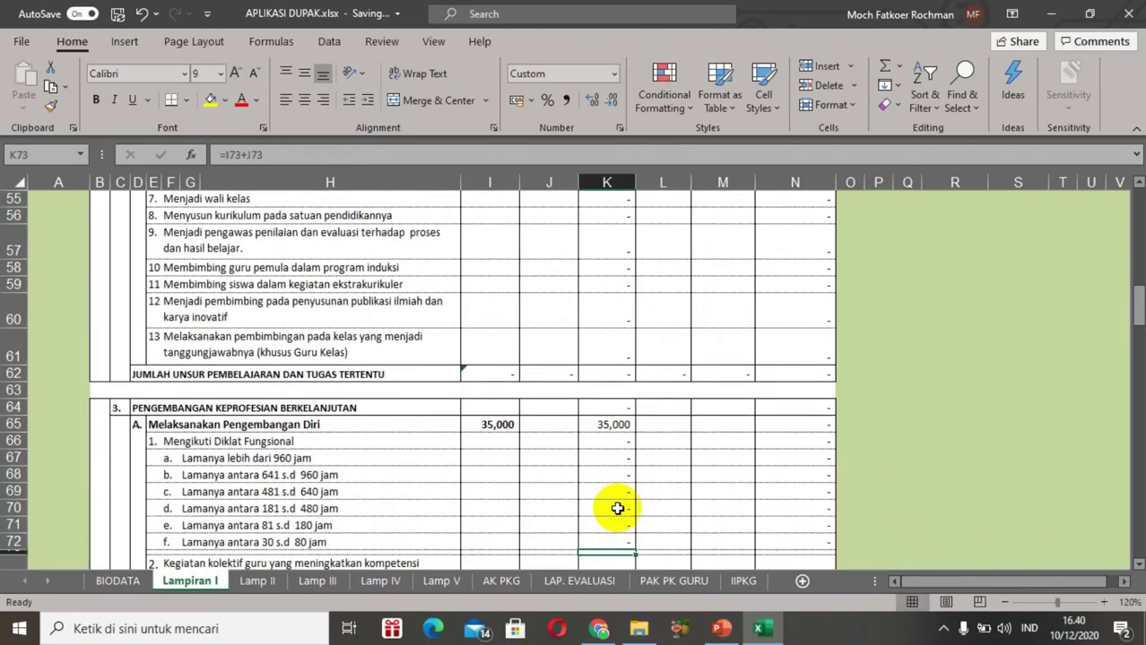
key("Down")
key("Down")
key("Down")
key("Down")
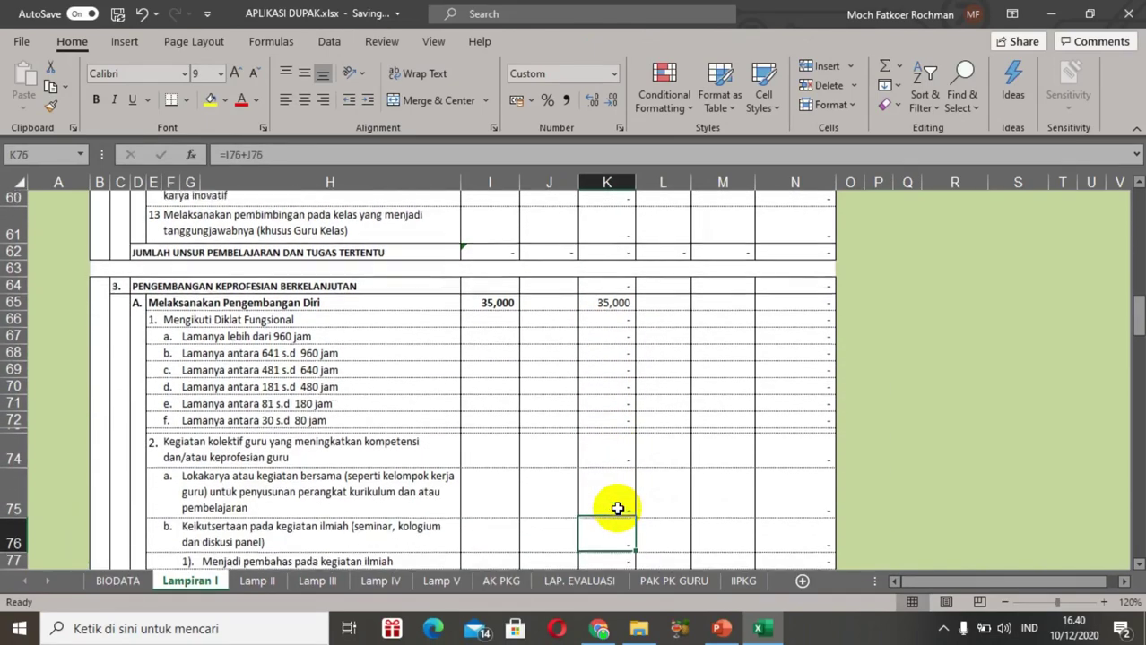
key("Down")
key("Down")
key("Down")
key("Down")
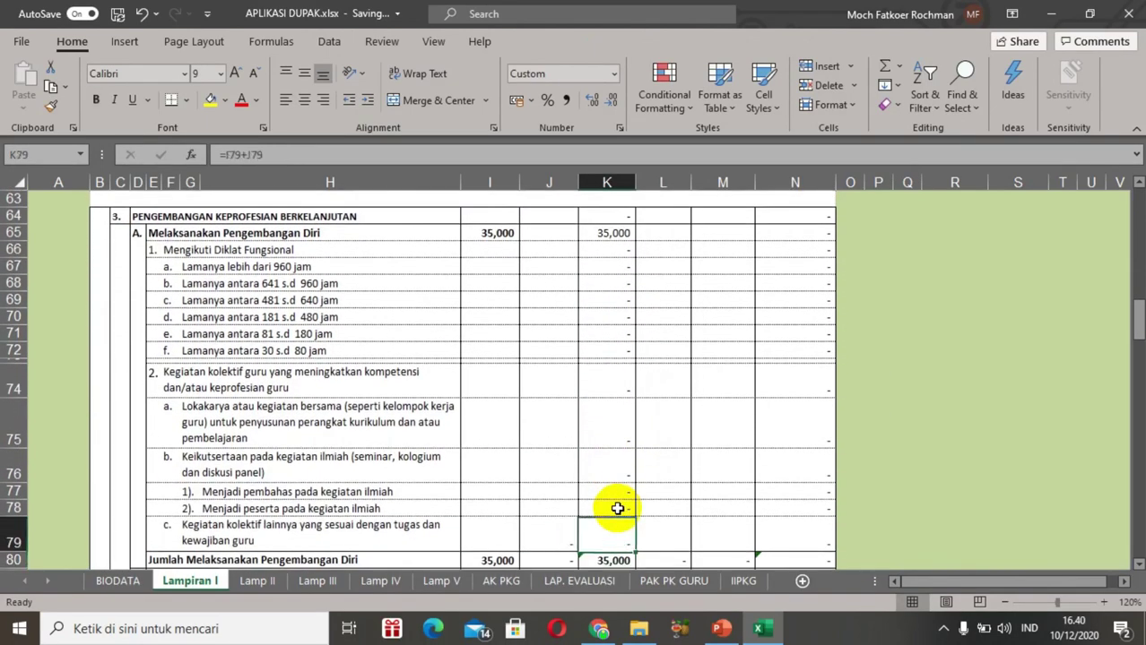
key("Down")
key("Down")
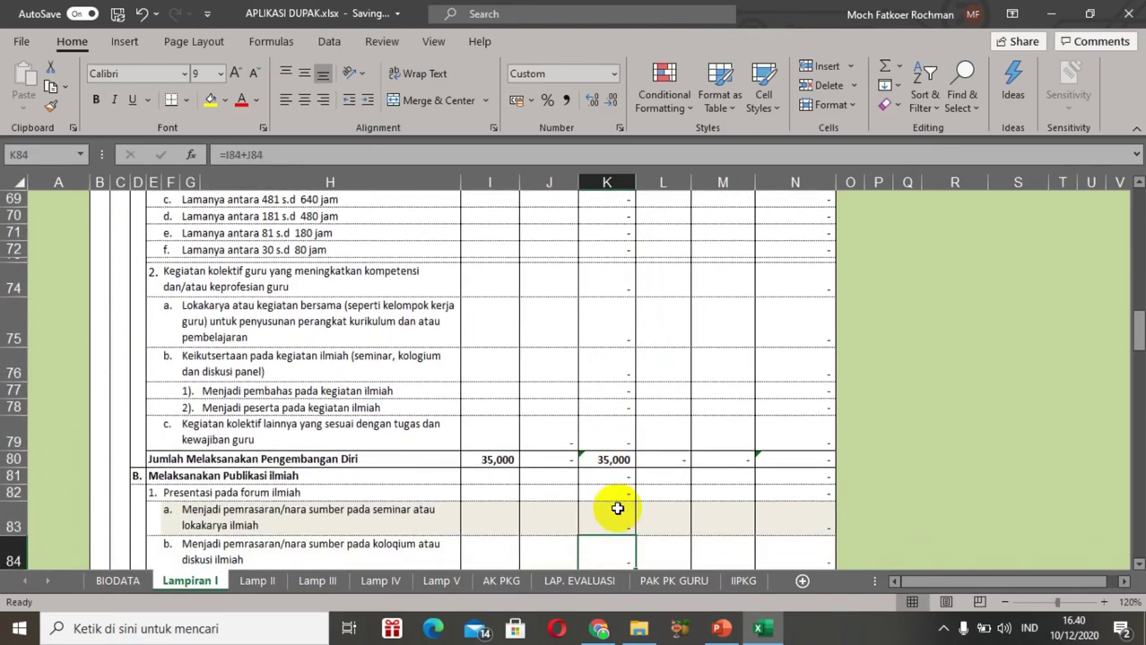
left_click(493, 481)
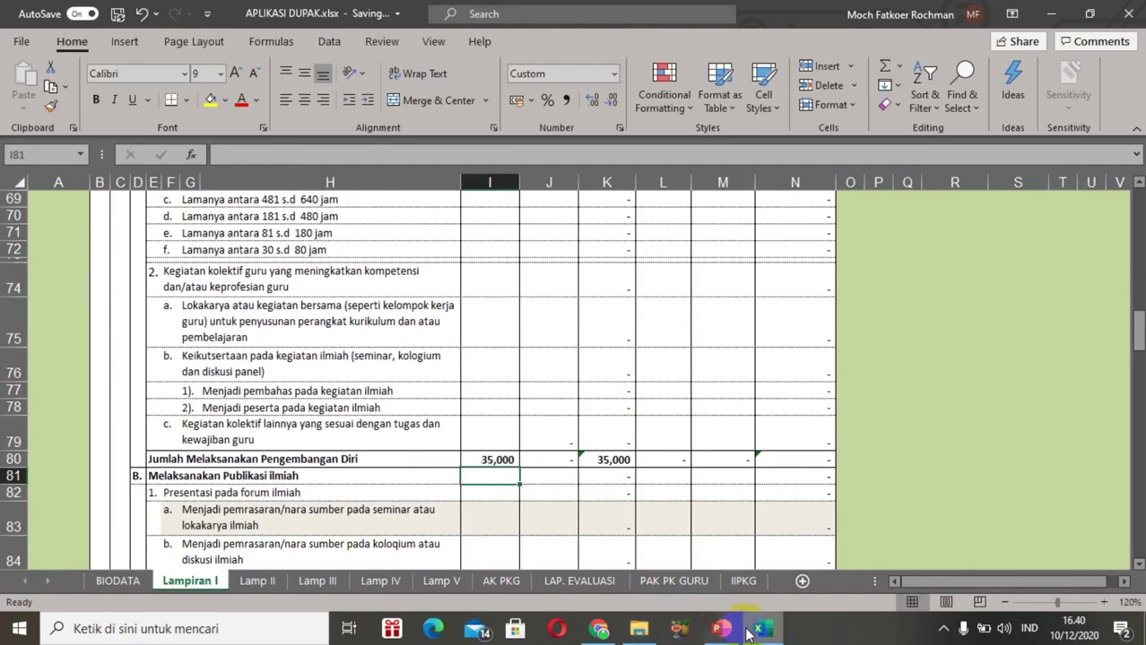
Step: Enter the 12,400 Publikasi Ilmiah credit read from the PAK PDF
left_click(599, 631)
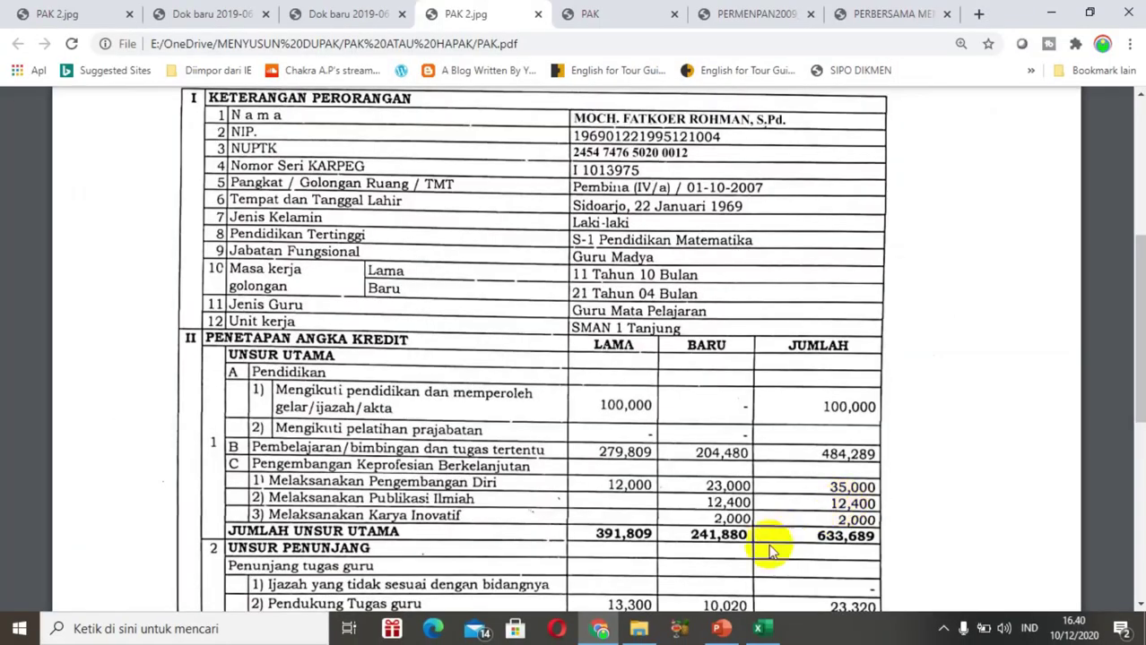
left_click(755, 630)
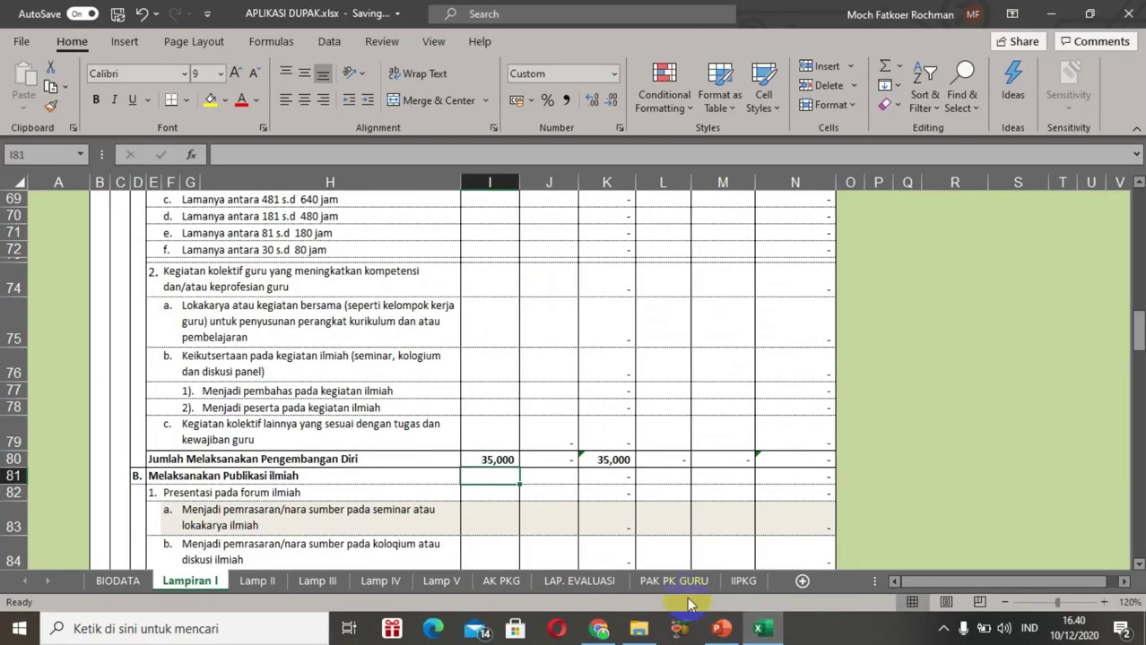
type("12,4")
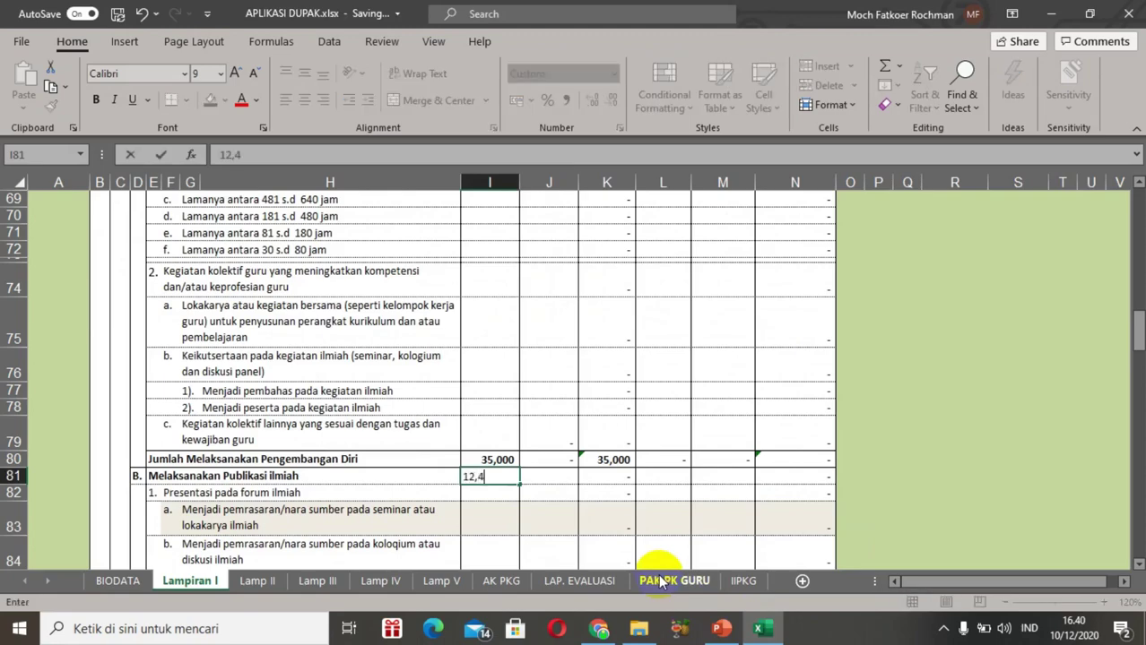
key("Return")
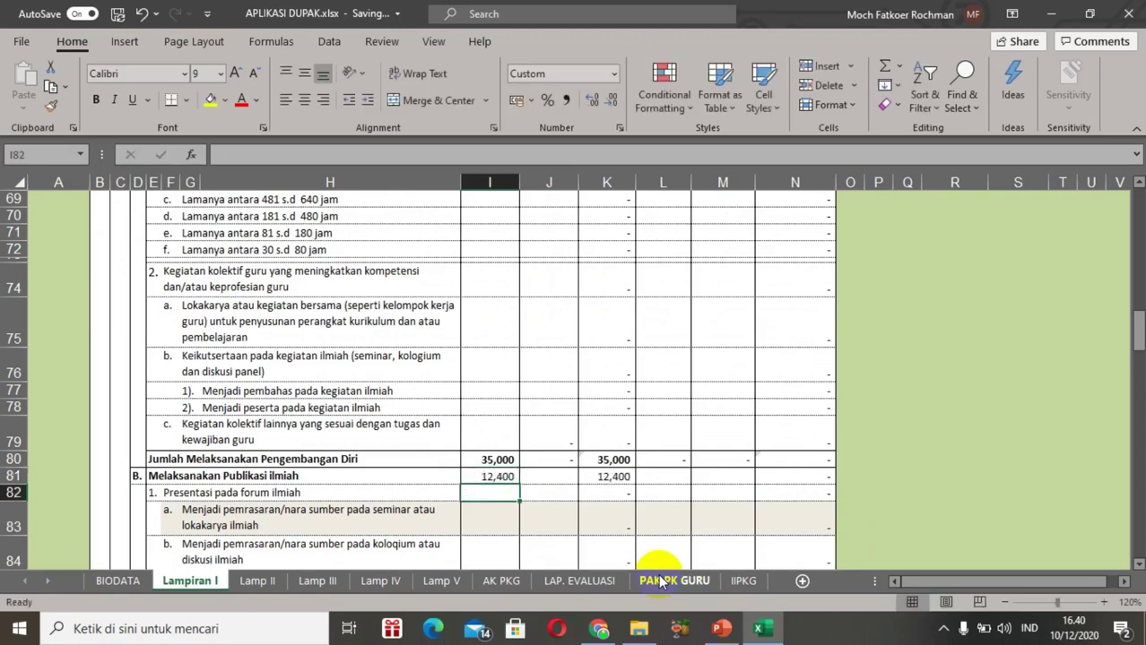
Step: Move down column I to the karya inovatif row I114 and bring up the PAK PDF
key("Down")
key("Down")
key("Down")
key("Down")
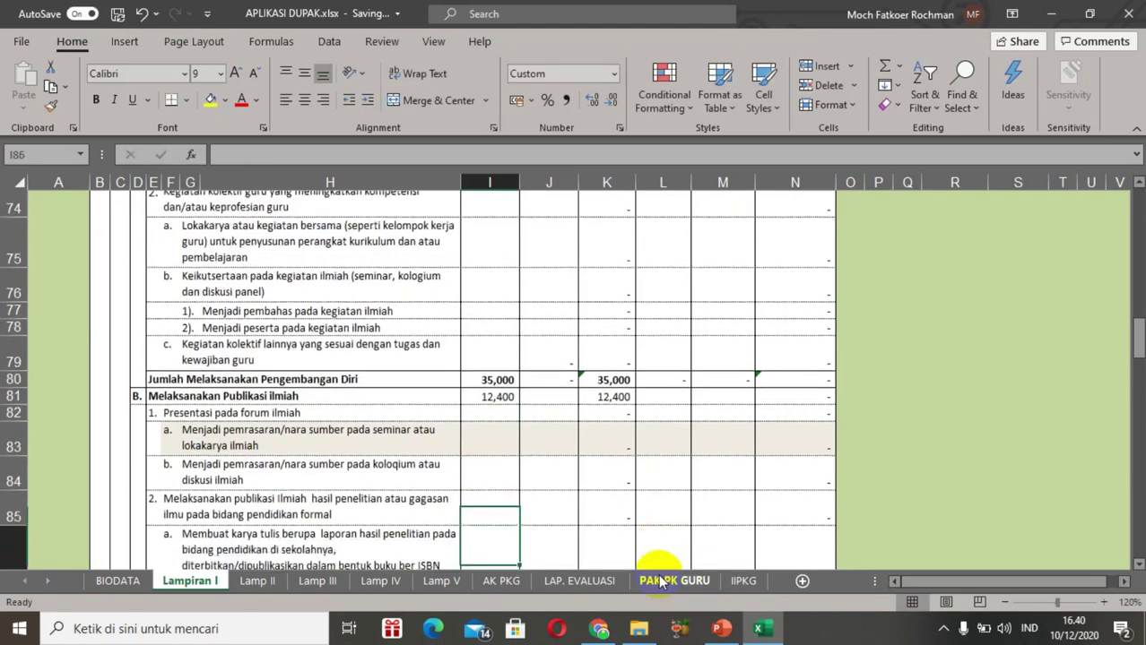
key("Down")
key("Down")
key("Down")
key("Down")
key("Down")
key("Down")
key("Down")
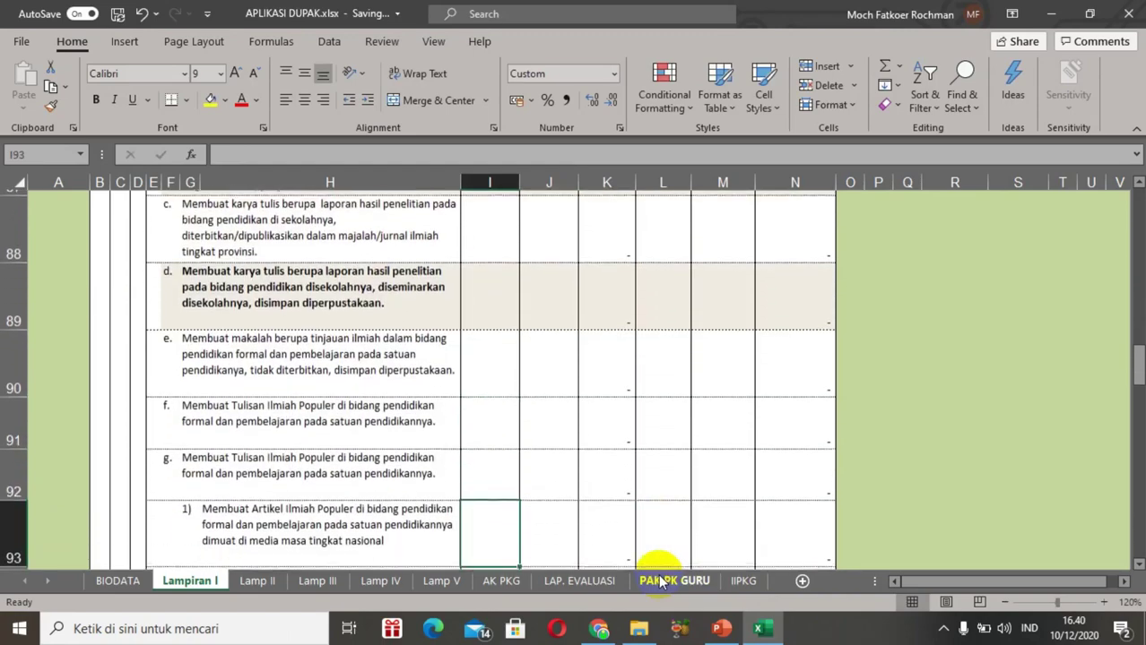
key("Down")
key("Down")
key("Down")
key("Down")
key("Down")
key("Down")
key("Down")
key("Down")
key("Down")
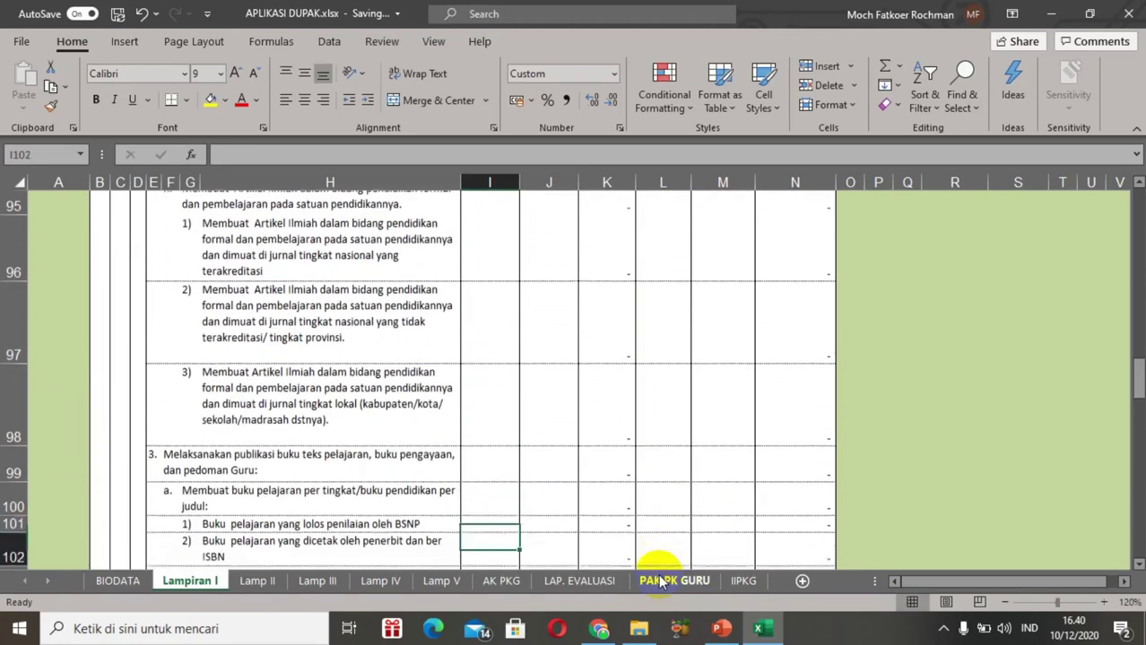
key("Down")
key("Down")
key("Down")
key("Down")
key("Down")
key("Down")
key("Down")
key("Down")
key("Down")
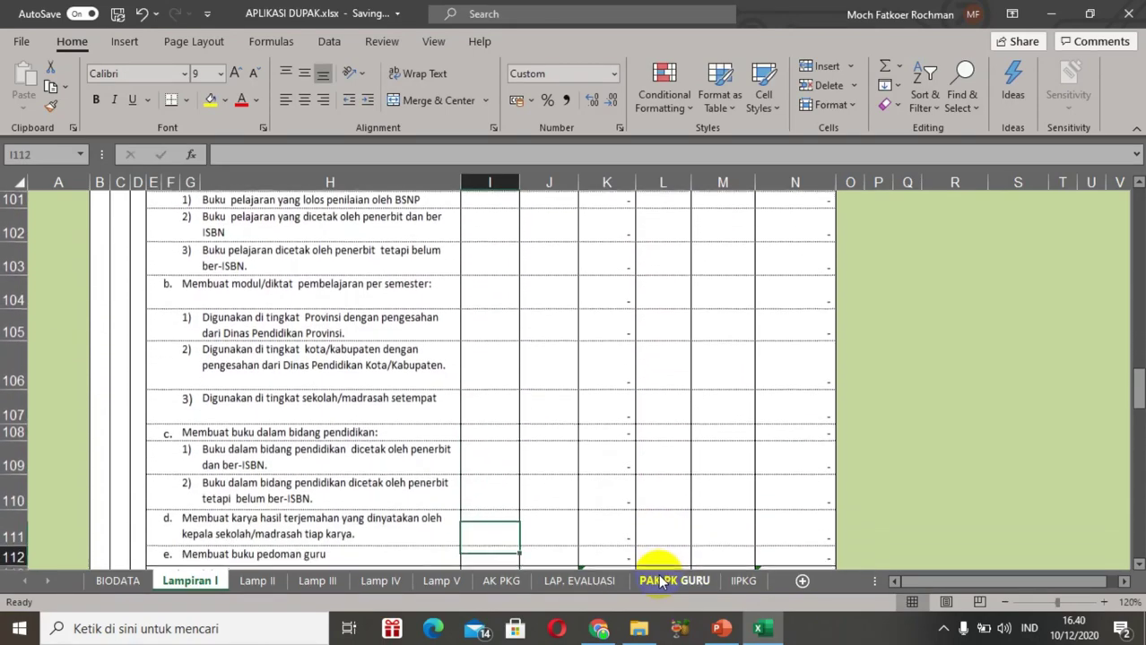
key("Down")
key("Down")
key("Down")
key("Down")
key("Up")
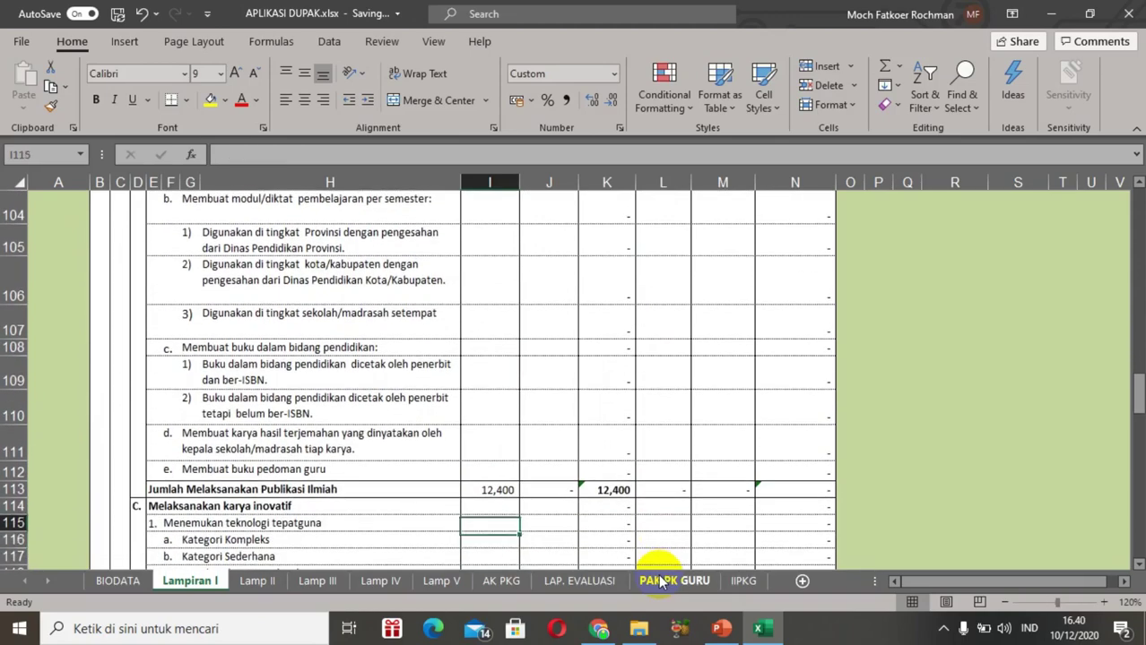
key("Up")
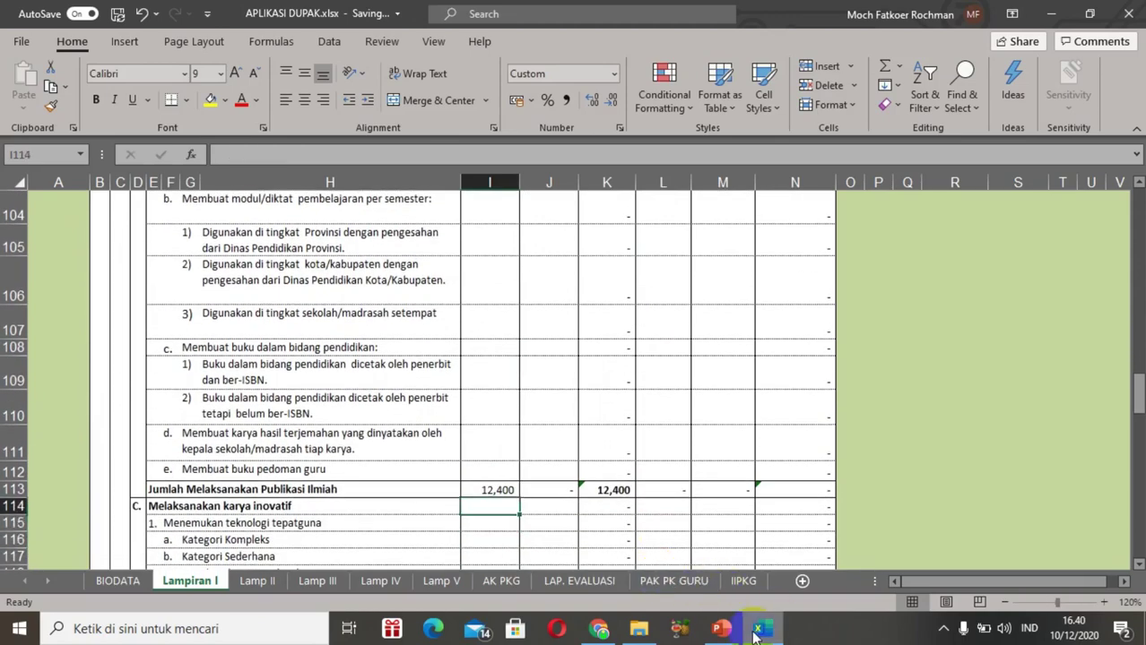
left_click(756, 632)
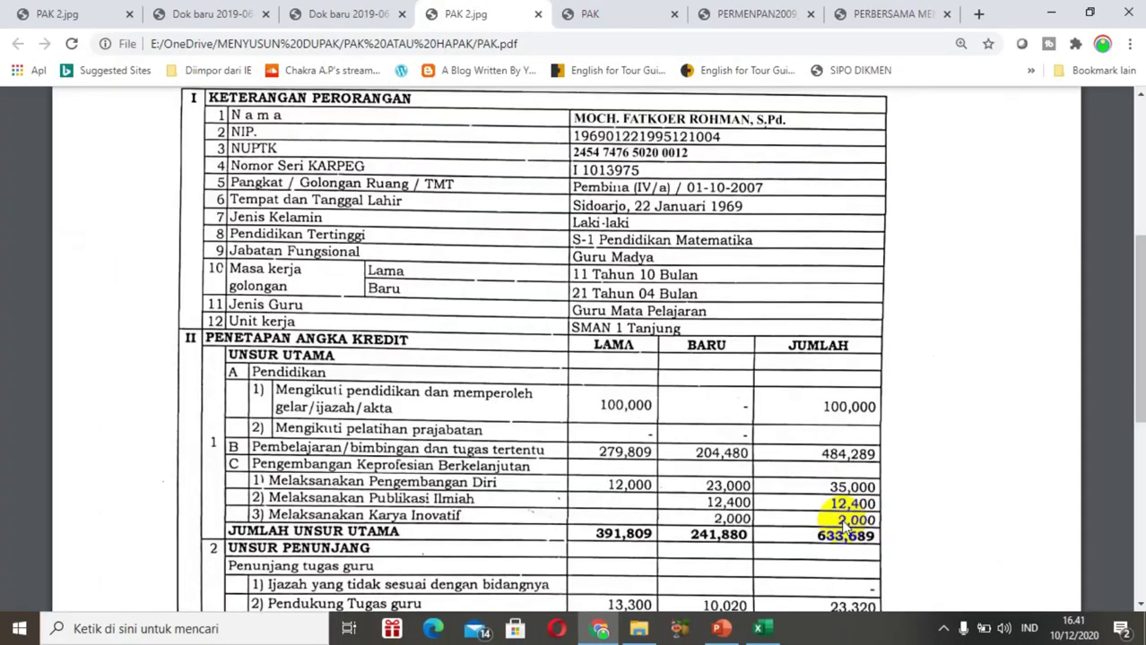
Step: Enter 2,000 for Melaksanakan karya inovatif in I114 and check the 49,400 subtotal in I136
left_click(764, 631)
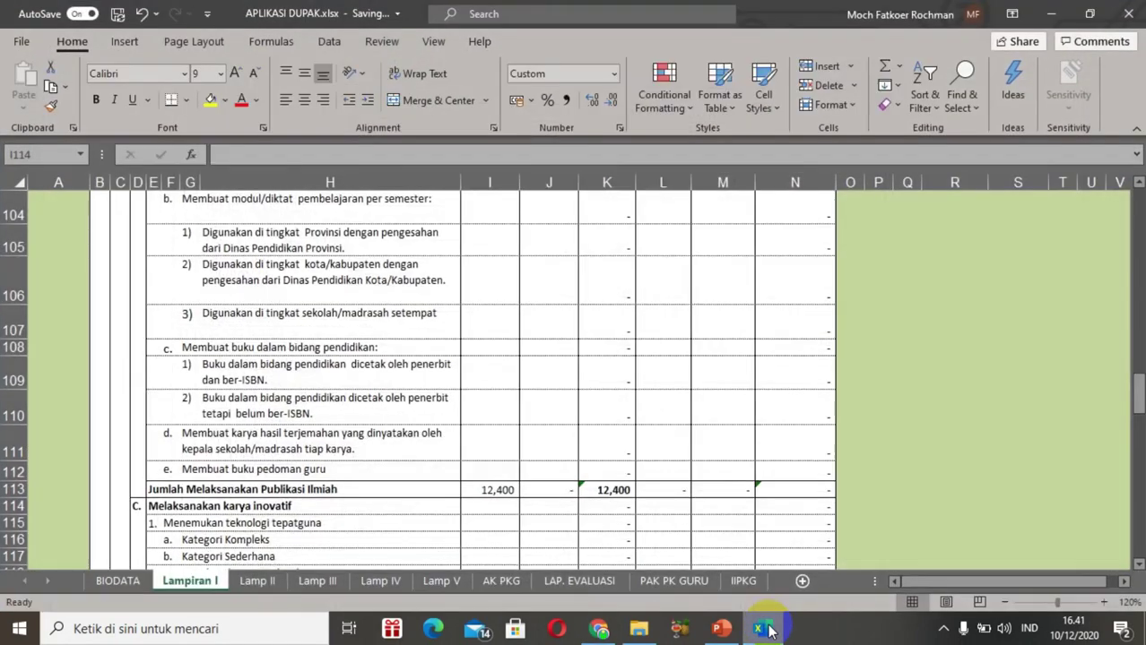
left_click(490, 507)
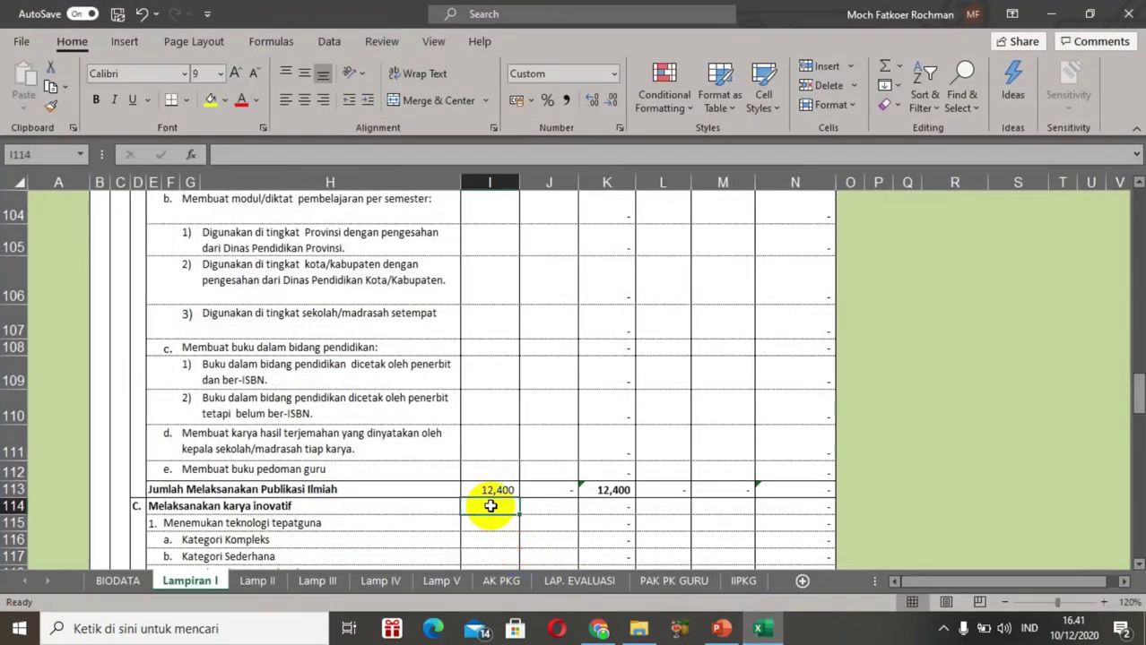
double_click(492, 507)
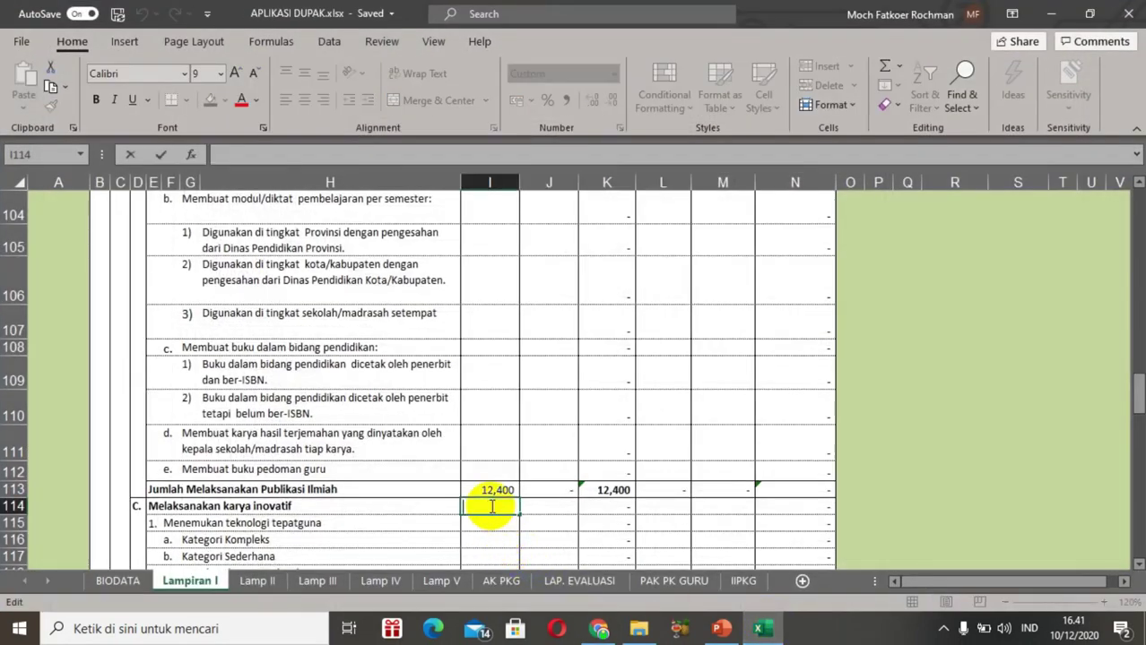
type("2")
key("Return")
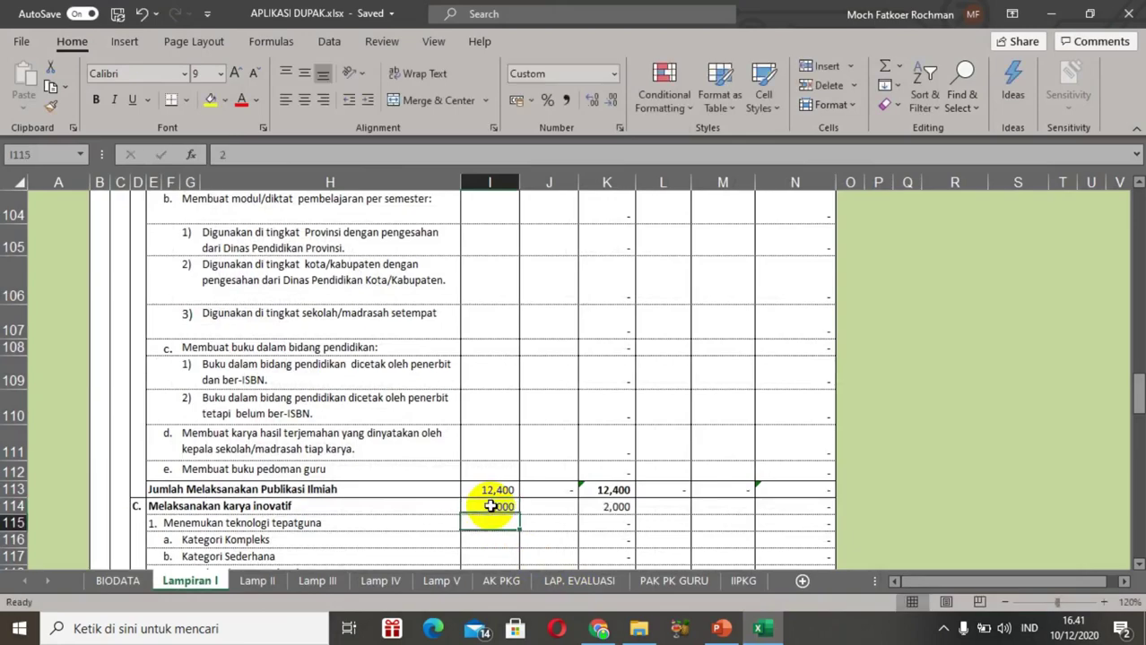
key("Down")
key("Down")
key("Down")
key("Down")
key("Down")
key("Down")
key("Down")
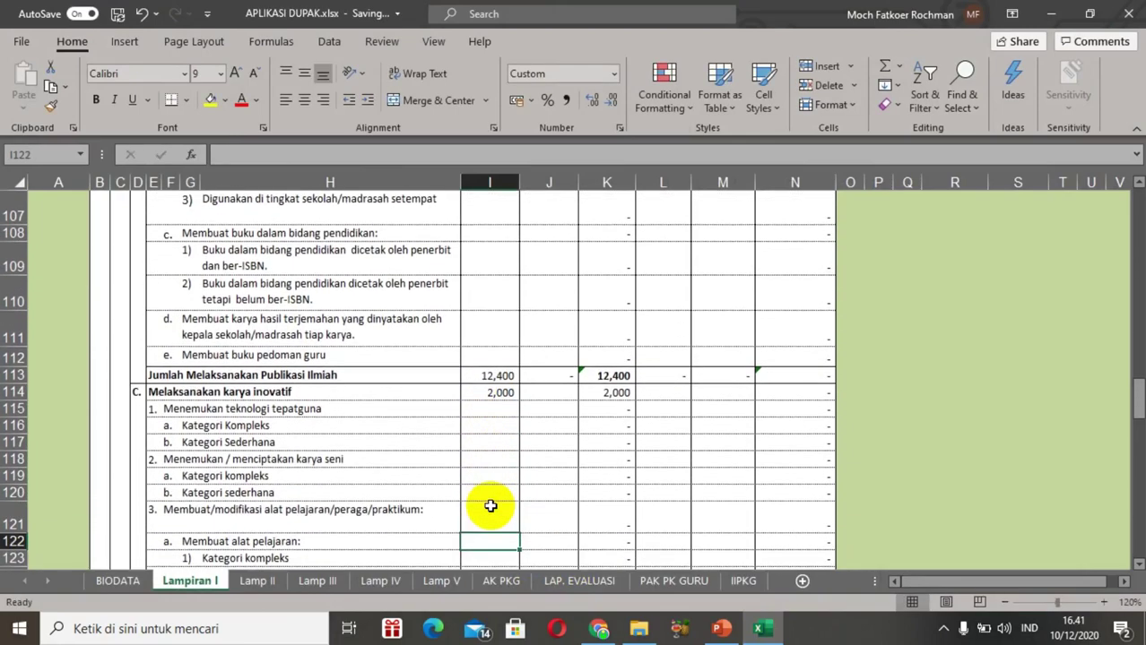
key("Down")
key("Down")
key("Down")
key("Down")
key("Down")
key("Down")
key("Down")
key("Down")
key("Down")
key("Down")
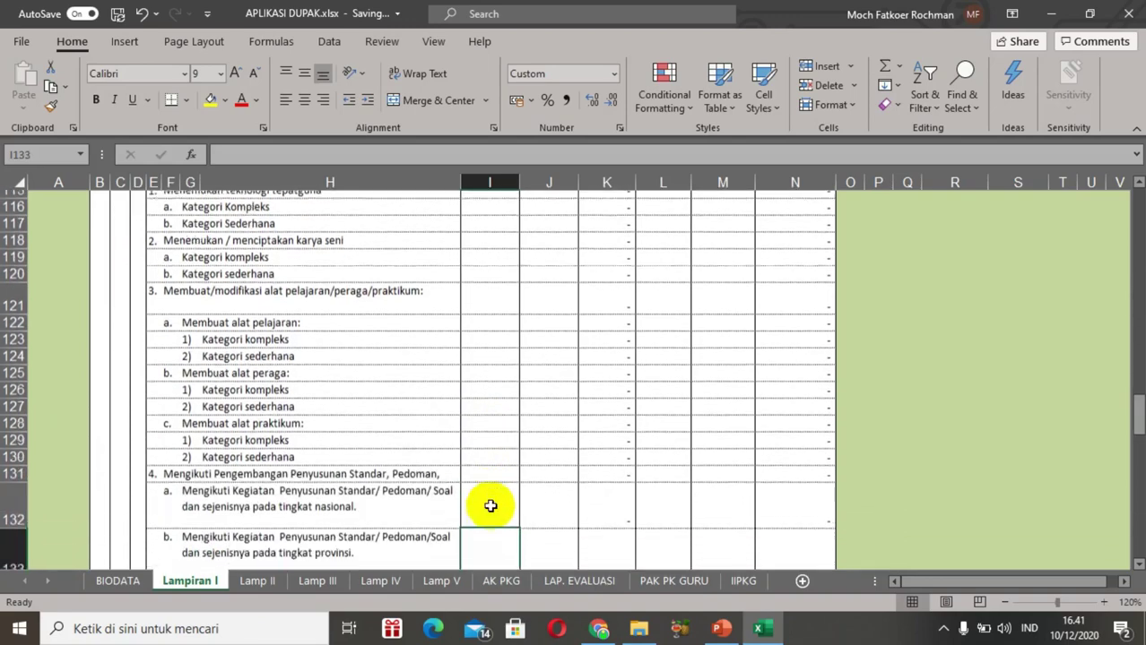
key("Down")
key("Down")
key("Down")
key("Down")
key("Down")
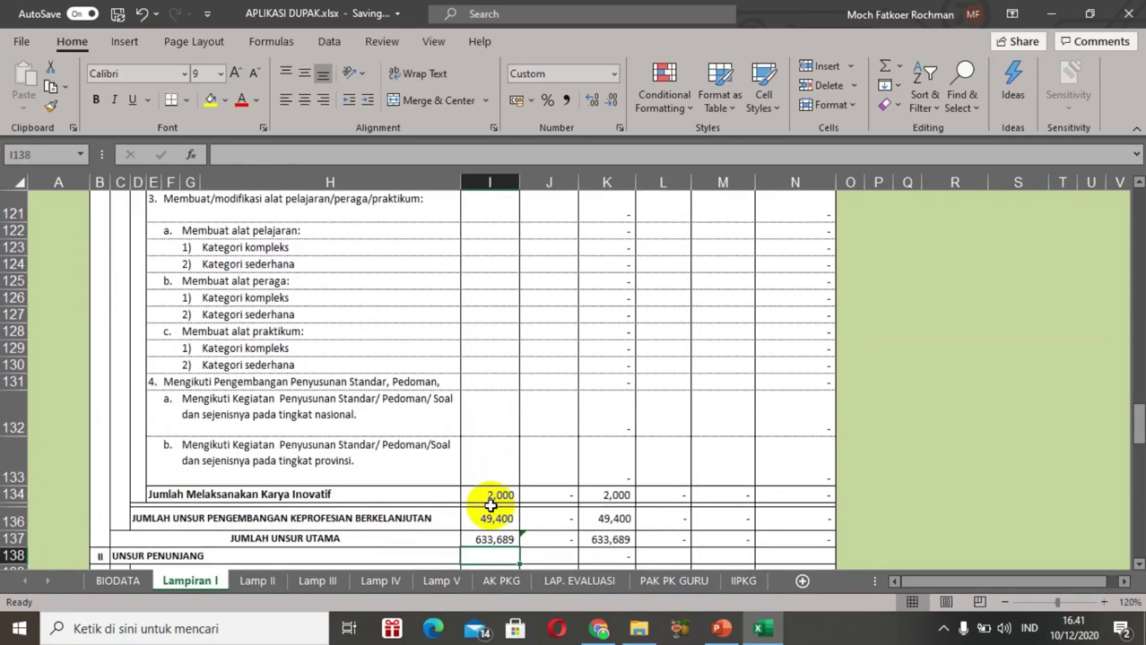
key("Up")
key("Up")
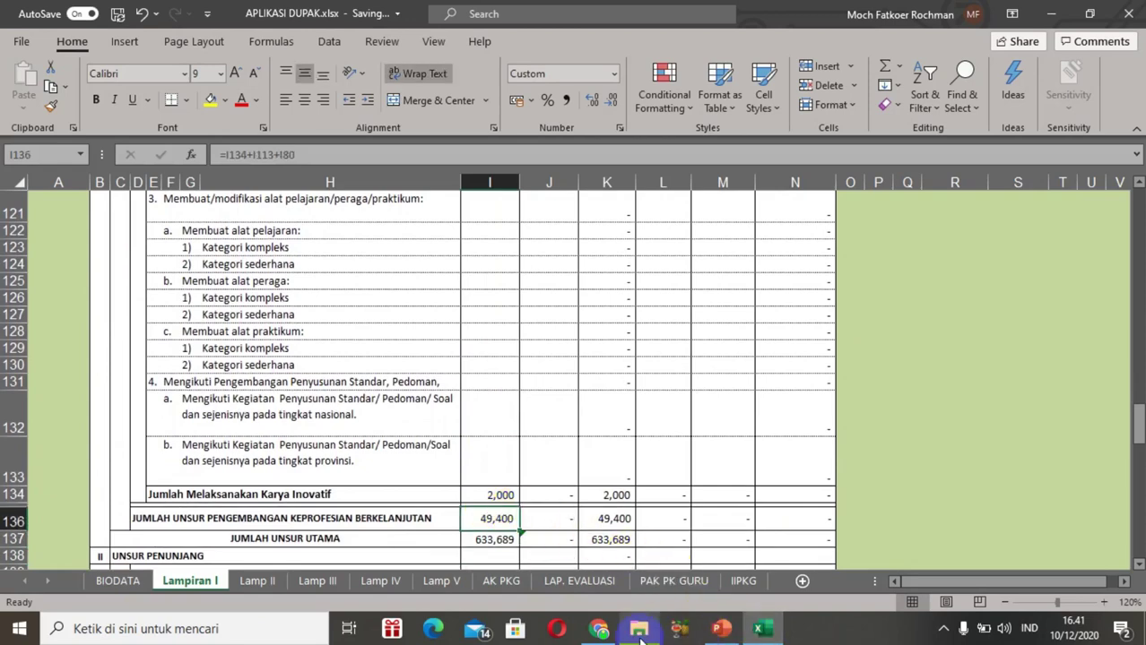
Step: Read PAK.pdf's Unsur Penunjang figures (Pendukung Tugas guru 23,320), then move down to Excel's UNSUR PENUNJANG rows
left_click(601, 630)
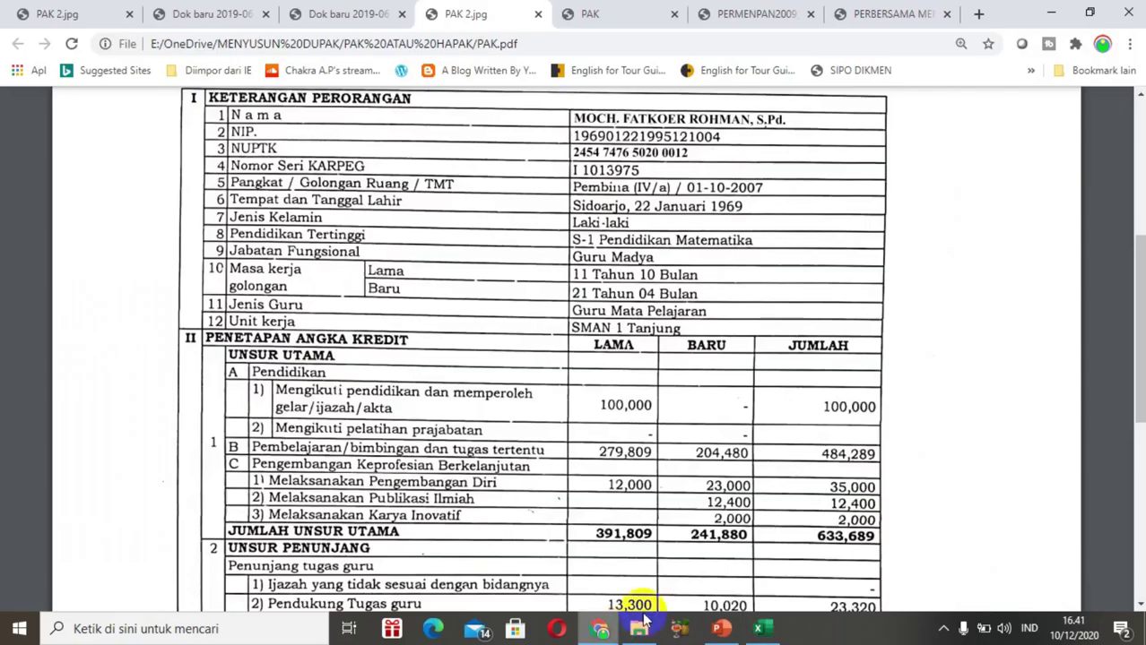
scroll(843, 542, "down", 1)
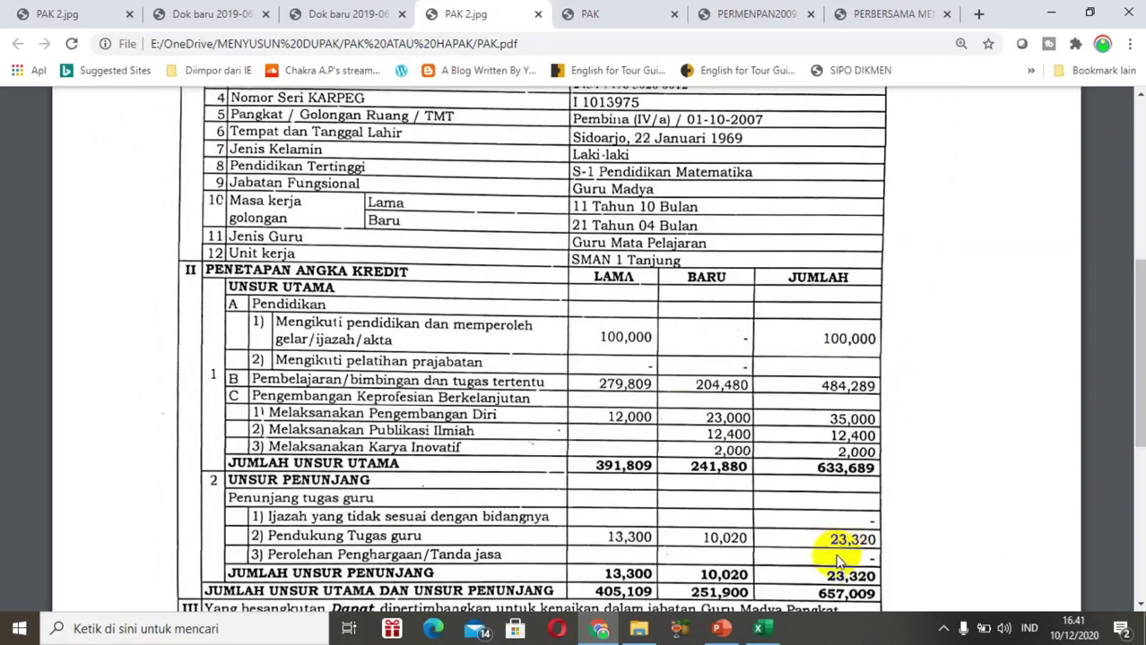
left_click(759, 630)
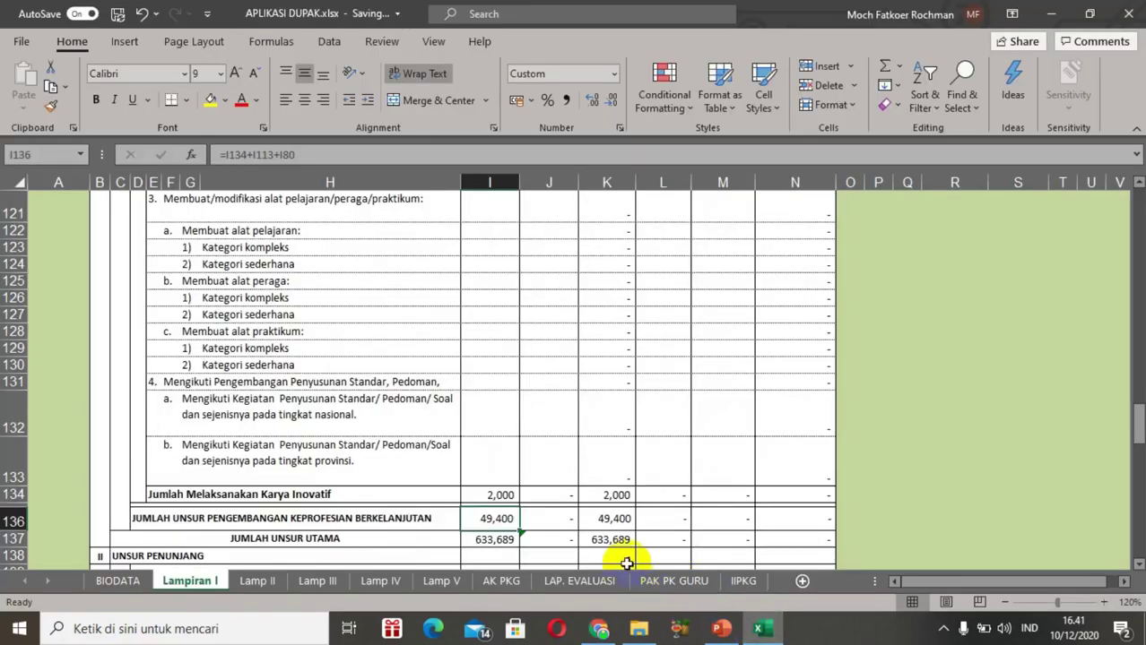
key("Down")
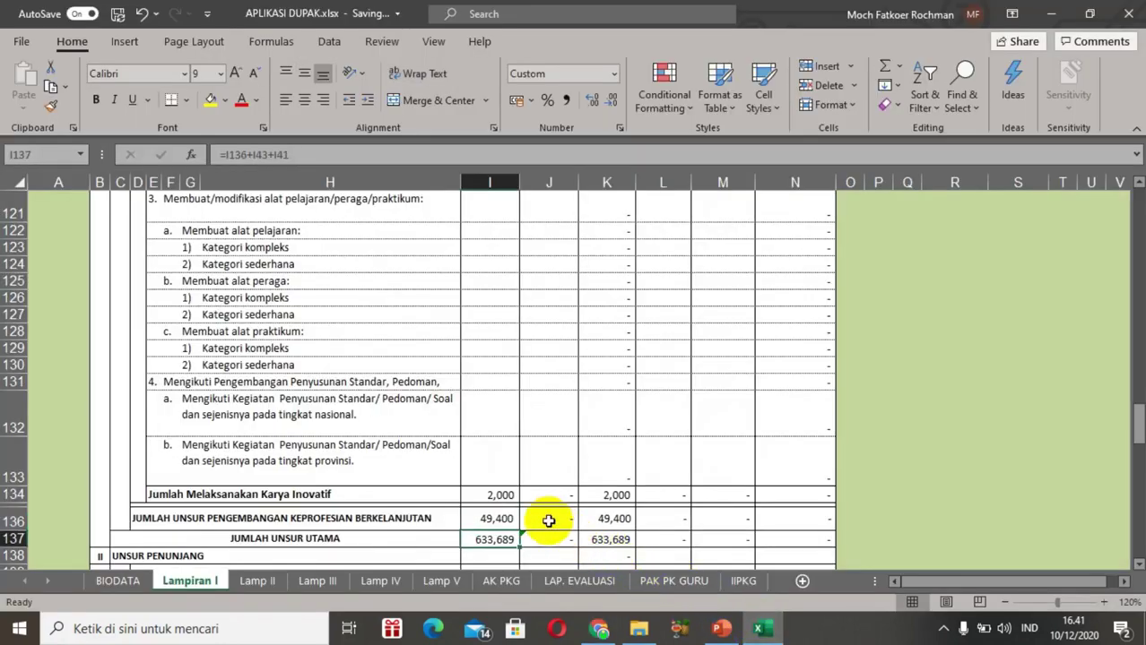
key("Down")
Step: Enter 23,320 for Penunjang Tugas Guru in I139 and check the Unsur Penunjang totals below
key("Down")
key("Down")
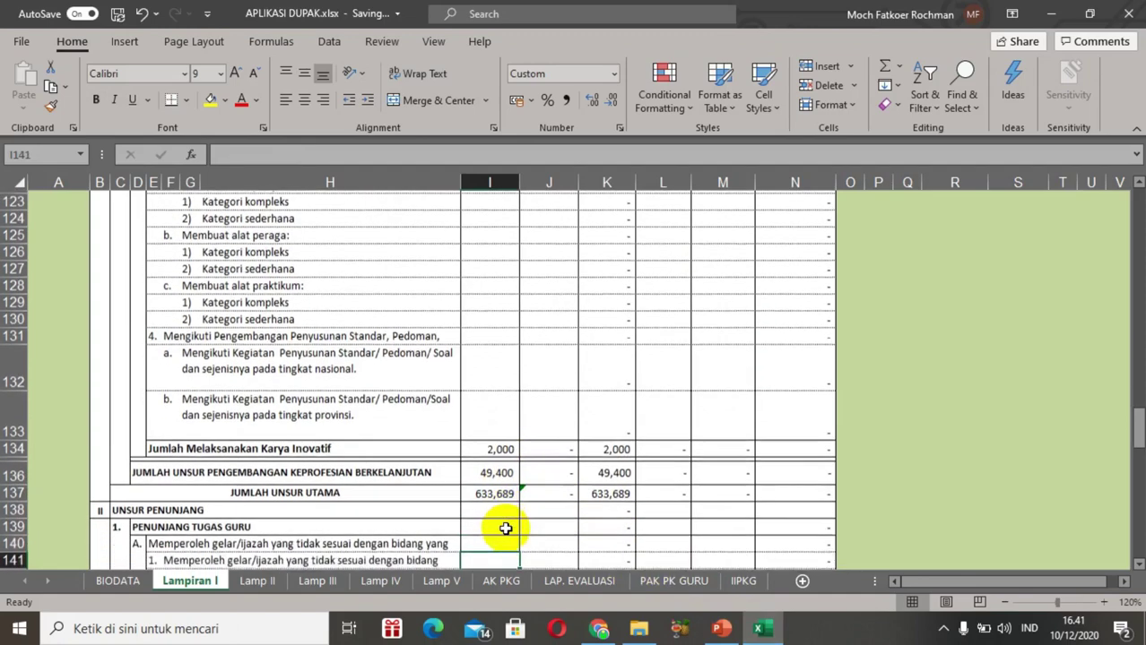
key("Down")
key("Down")
key("Down")
key("Down")
key("Down")
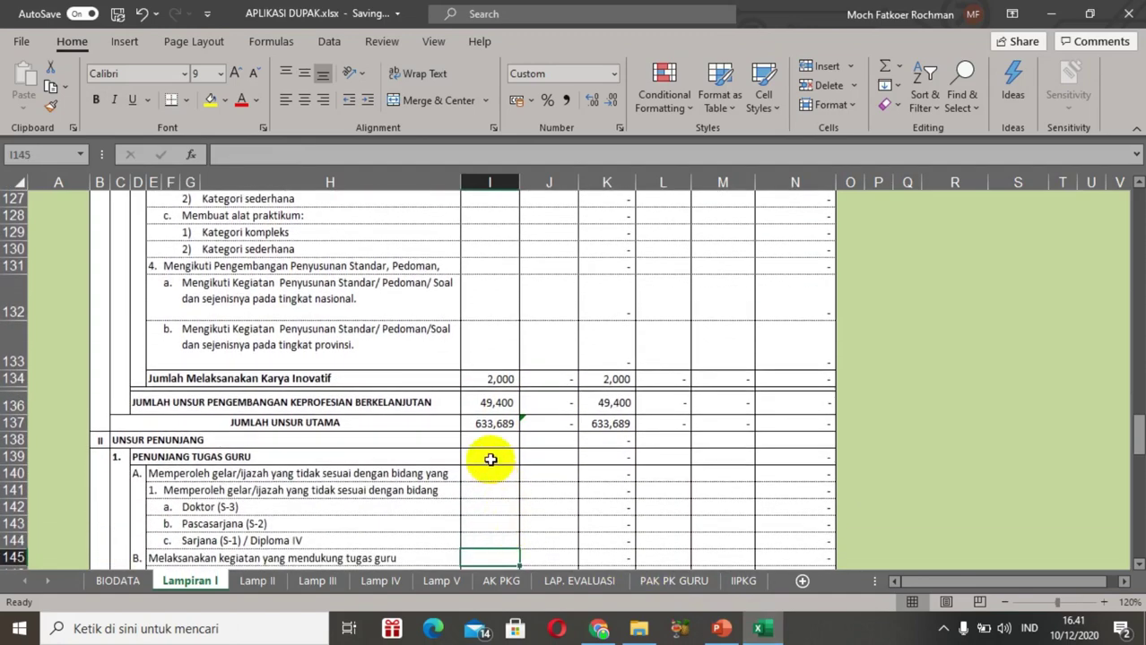
left_click(490, 459)
type("23,32")
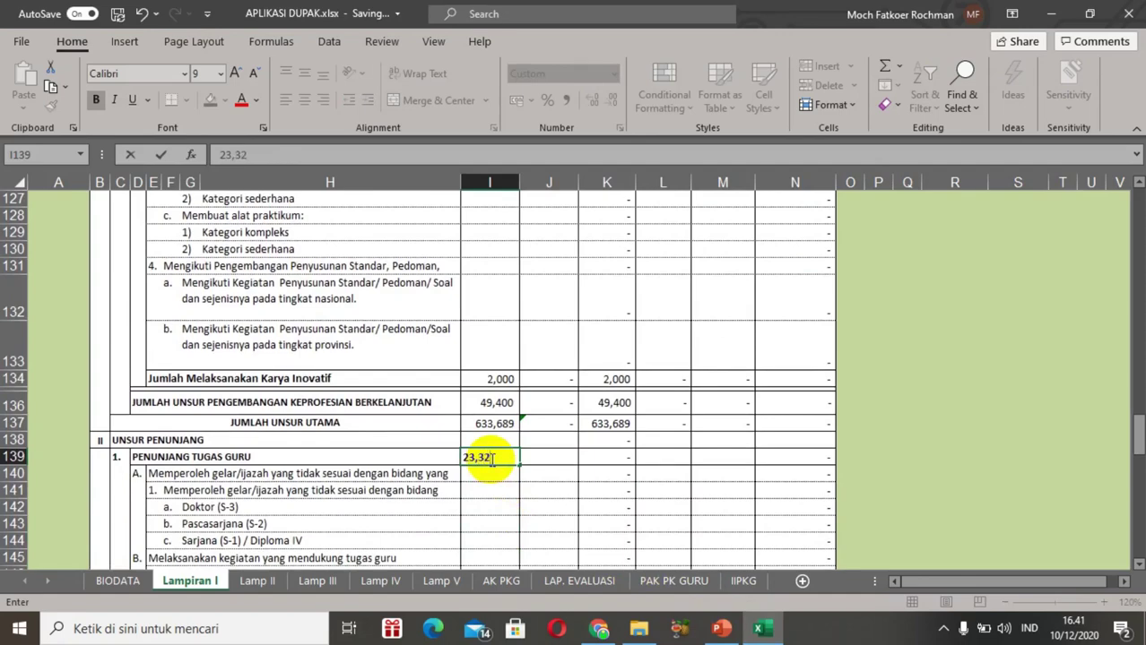
key("Return")
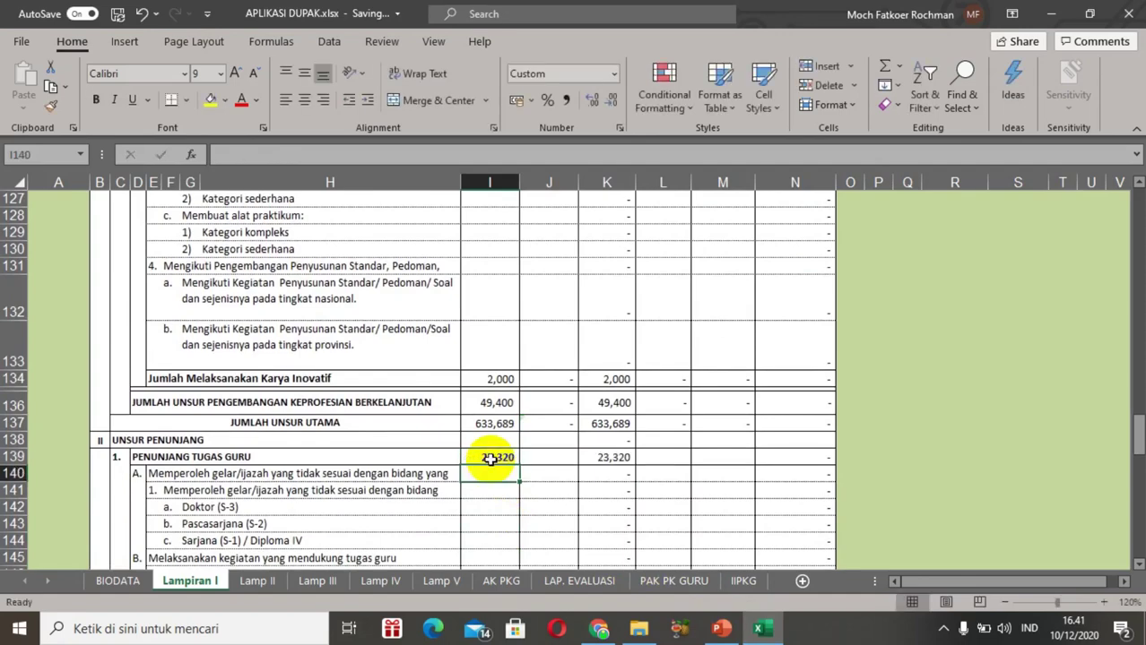
key("Down")
key("Down")
key("Down")
key("Down")
key("Down")
key("Down")
key("Down")
key("Down")
key("Down")
key("Down")
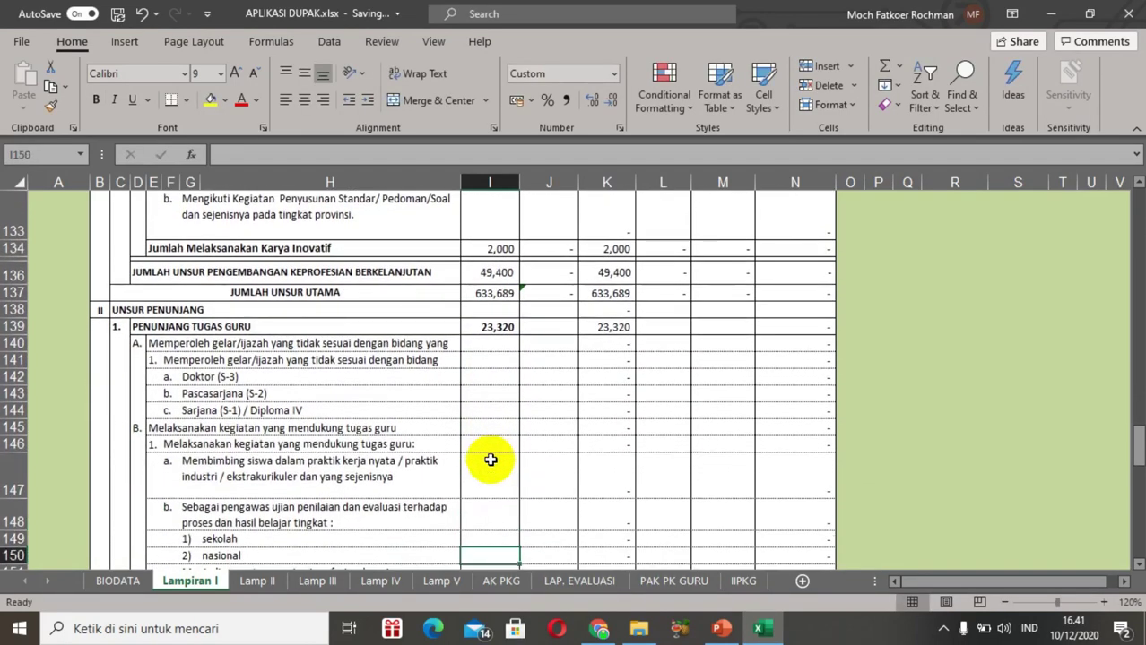
key("Down")
key("Down")
key("Down")
key("Down")
key("Down")
key("Down")
key("Down")
key("Down")
key("Down")
key("Down")
key("Down")
key("Down")
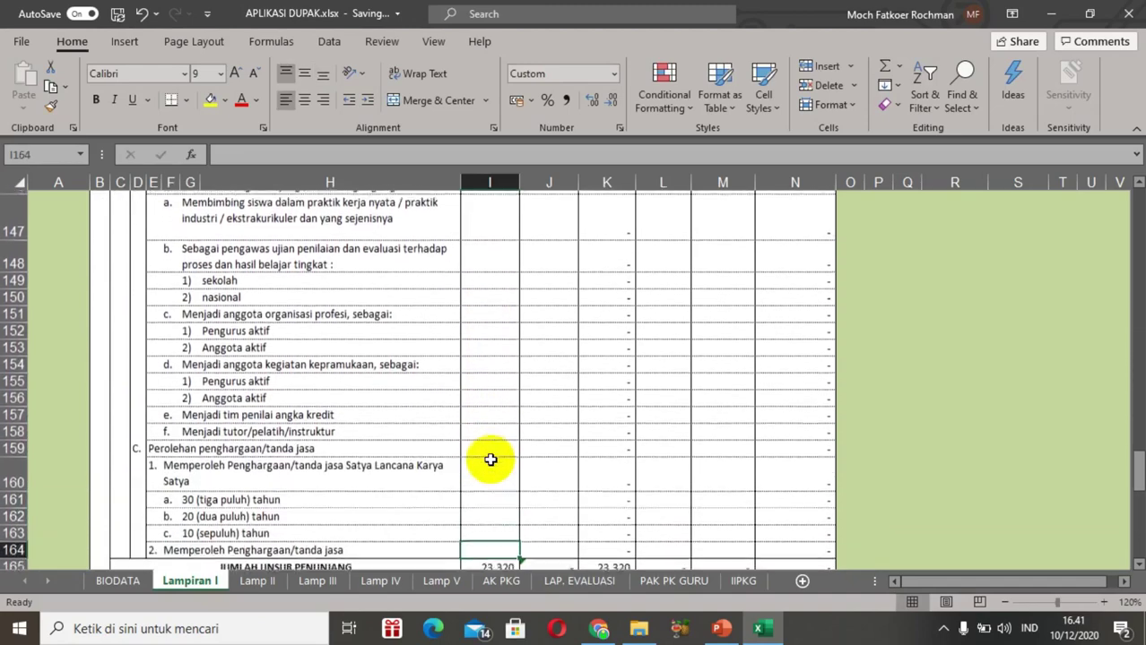
key("Down")
key("Down")
key("Down")
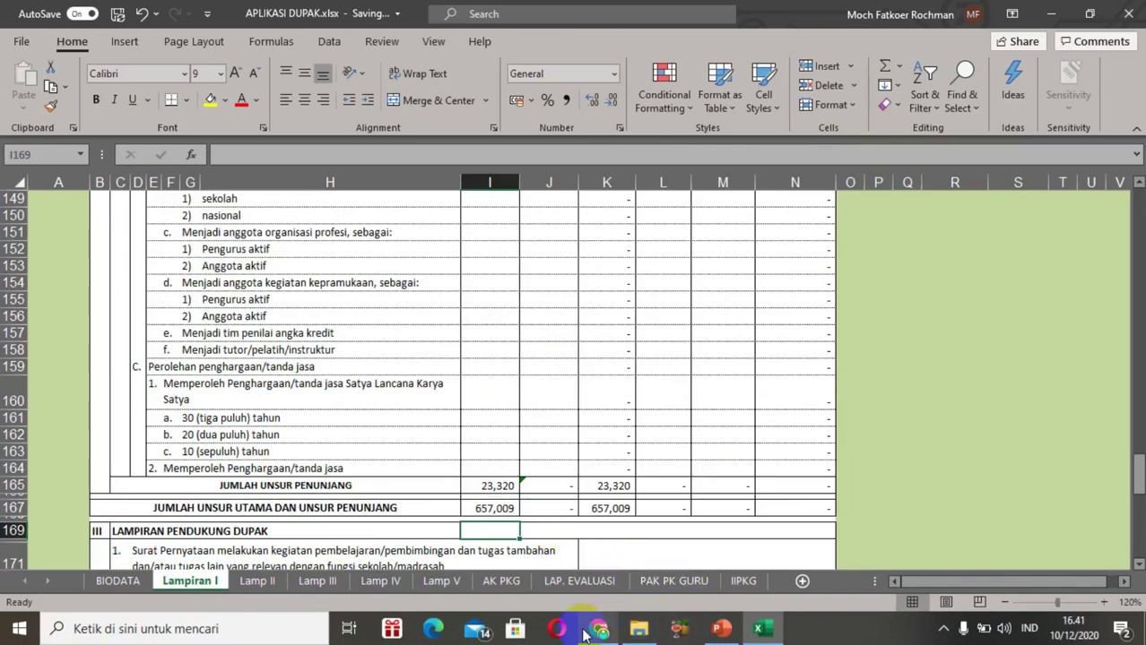
Step: Compare PAK.pdf's Unsur Penunjang totals with the workbook's 657,009 grand total
left_click(599, 630)
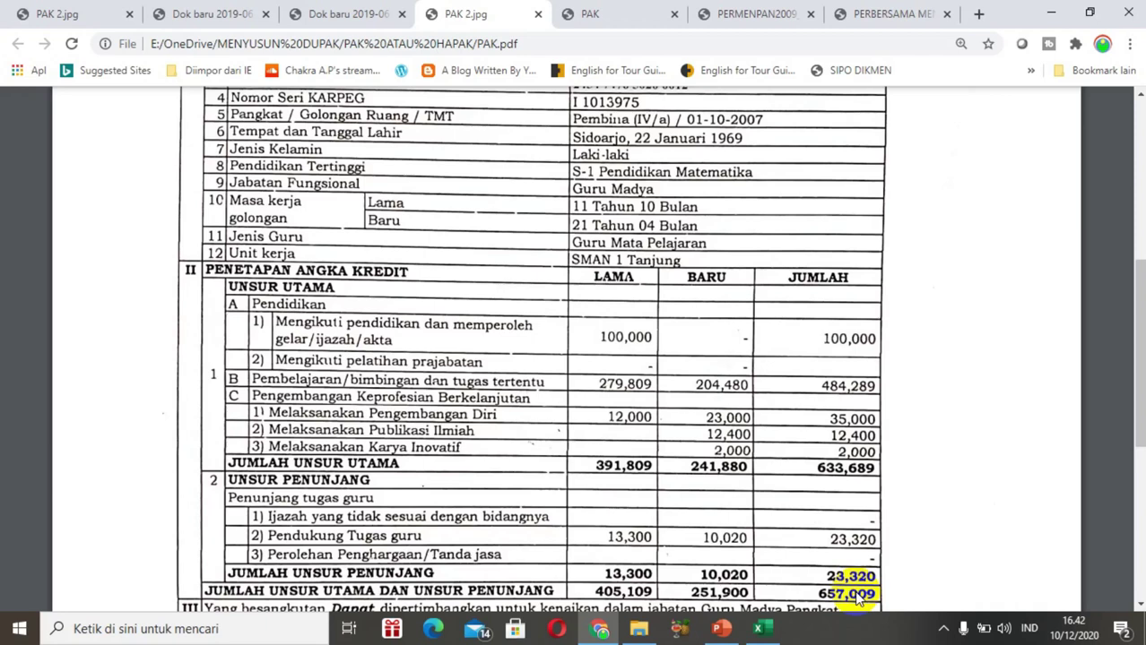
left_click(760, 631)
Step: Move up column I to the credit table's top, then down the BARU column J toward Doktor
key("Up")
key("Up")
key("Up")
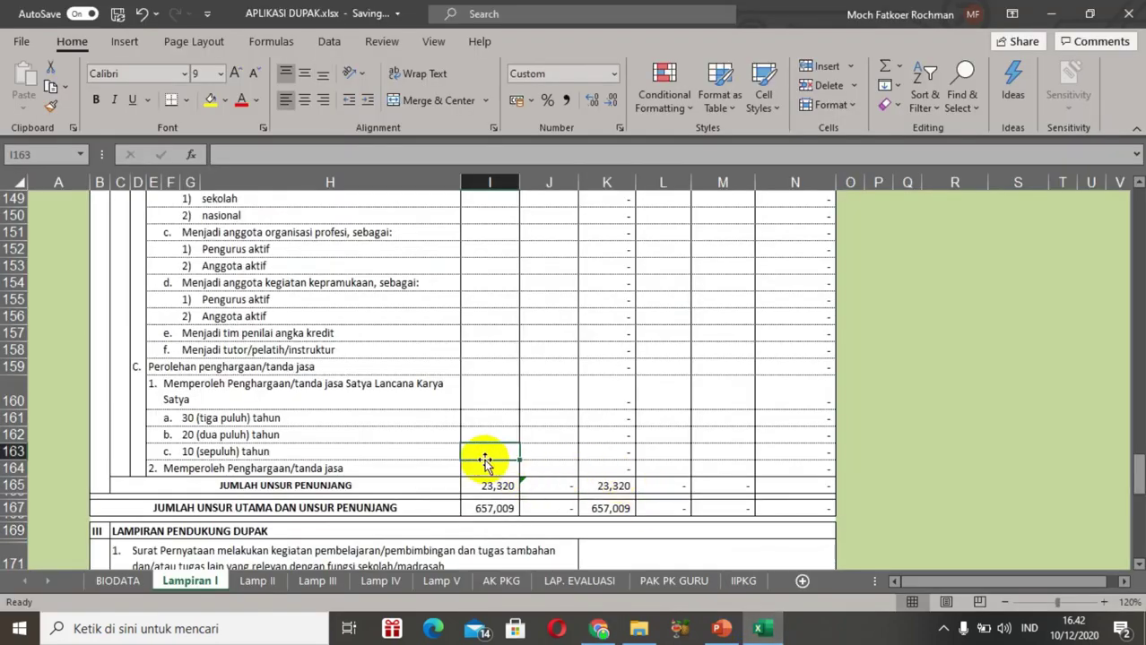
key("Up")
key("Up")
key("Up")
key("Up")
key("Up")
key("Up")
key("Up")
key("Up")
key("Up")
key("Up")
key("Up")
key("Up")
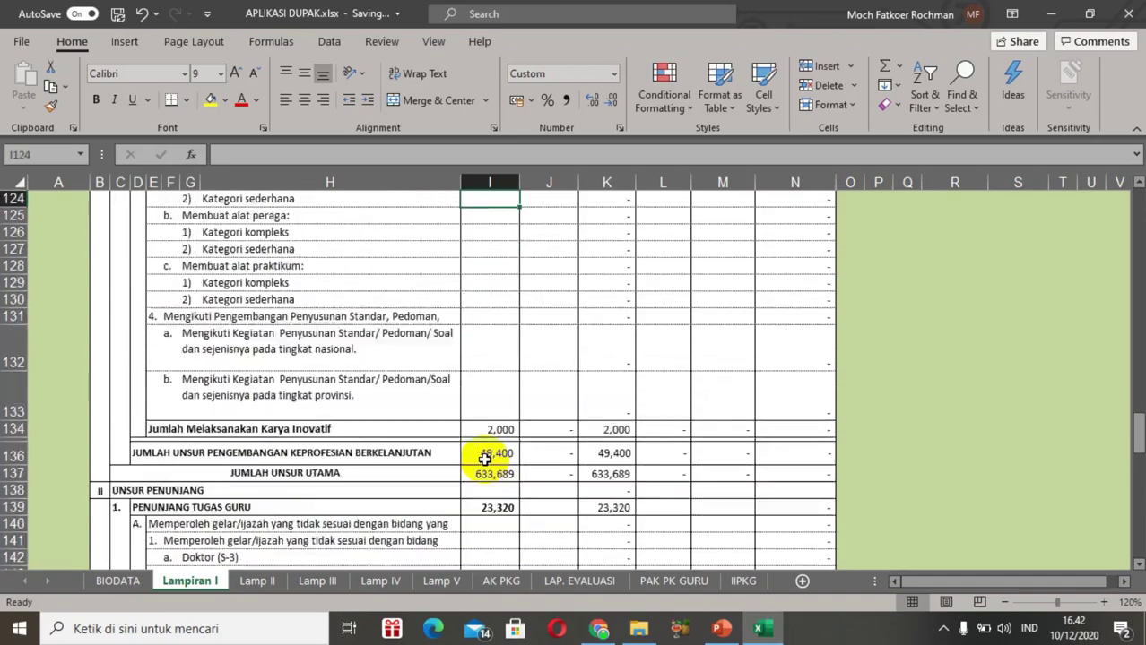
key("Up")
key("Up")
key("Up")
key("Up")
key("Up")
key("Up")
key("Up")
key("Up")
key("Up")
key("Up")
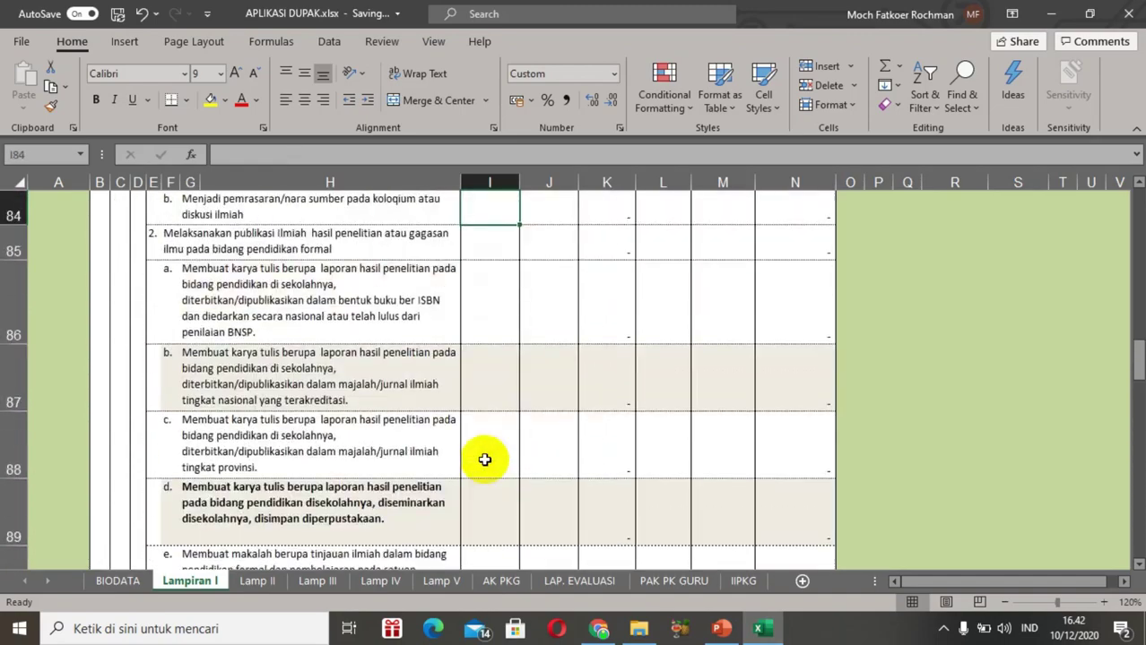
key("Up")
key("Up")
key("Up")
key("Up")
key("Up")
key("Up")
key("Up")
key("Up")
key("Up")
key("Up")
key("Up")
key("Up")
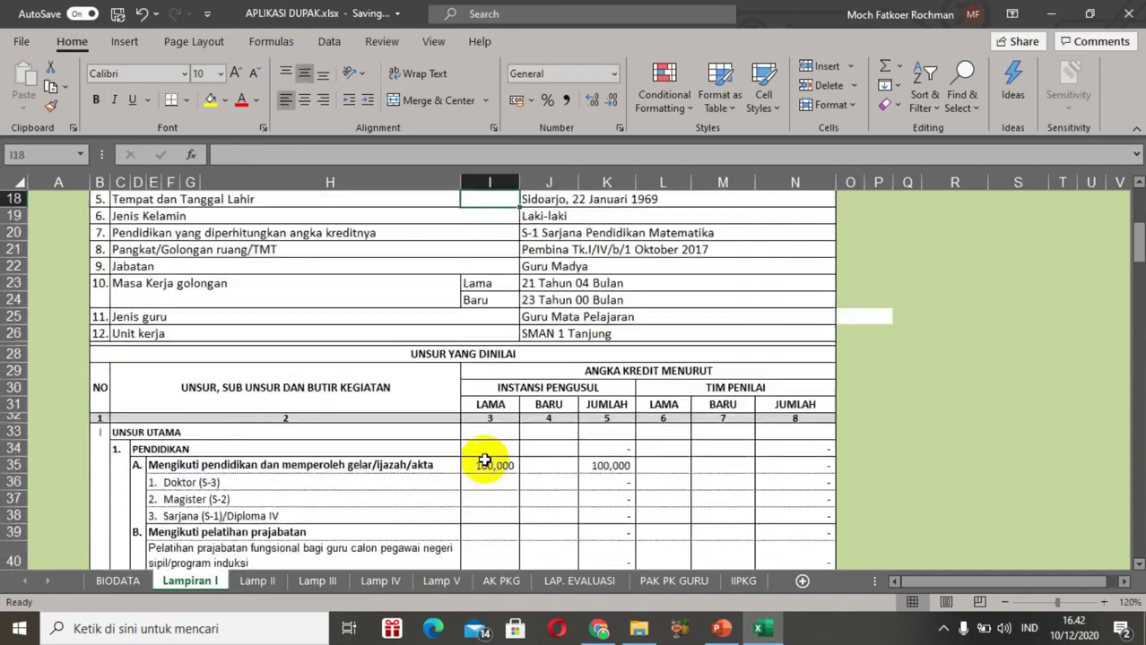
key("Up")
key("Up")
key("Up")
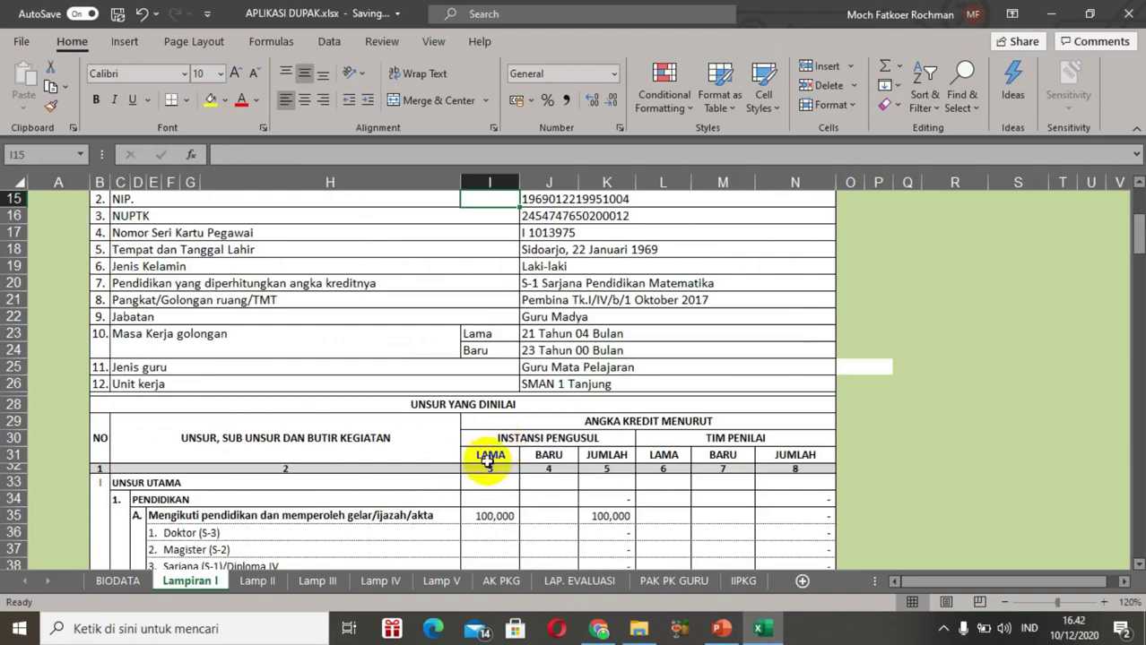
left_click(489, 457)
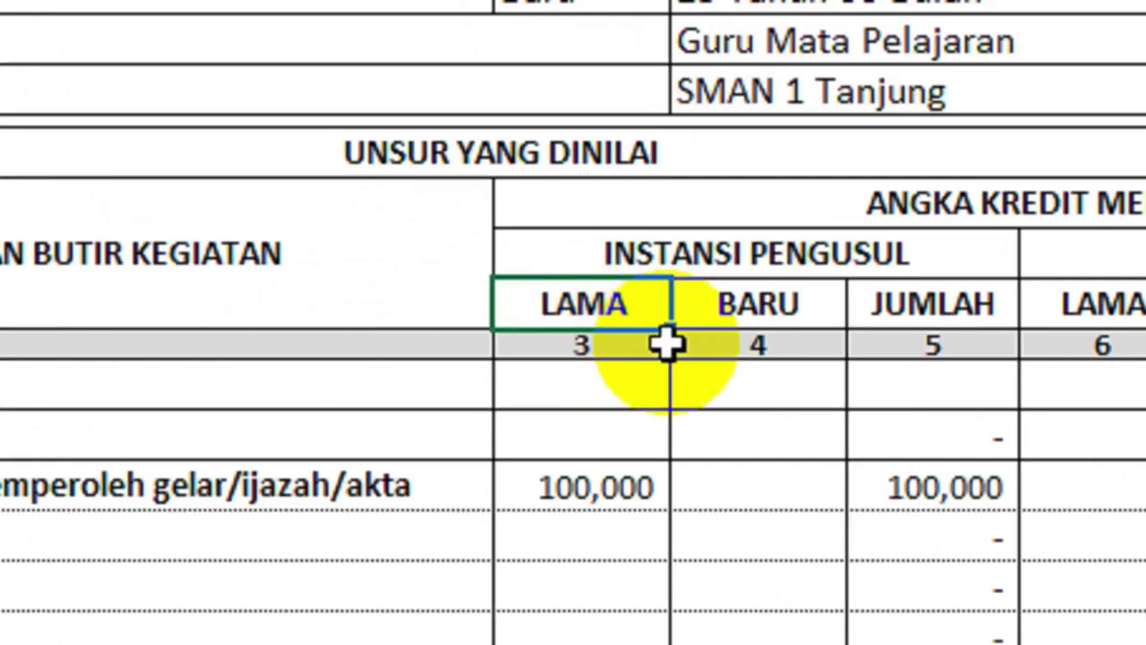
left_click(771, 305)
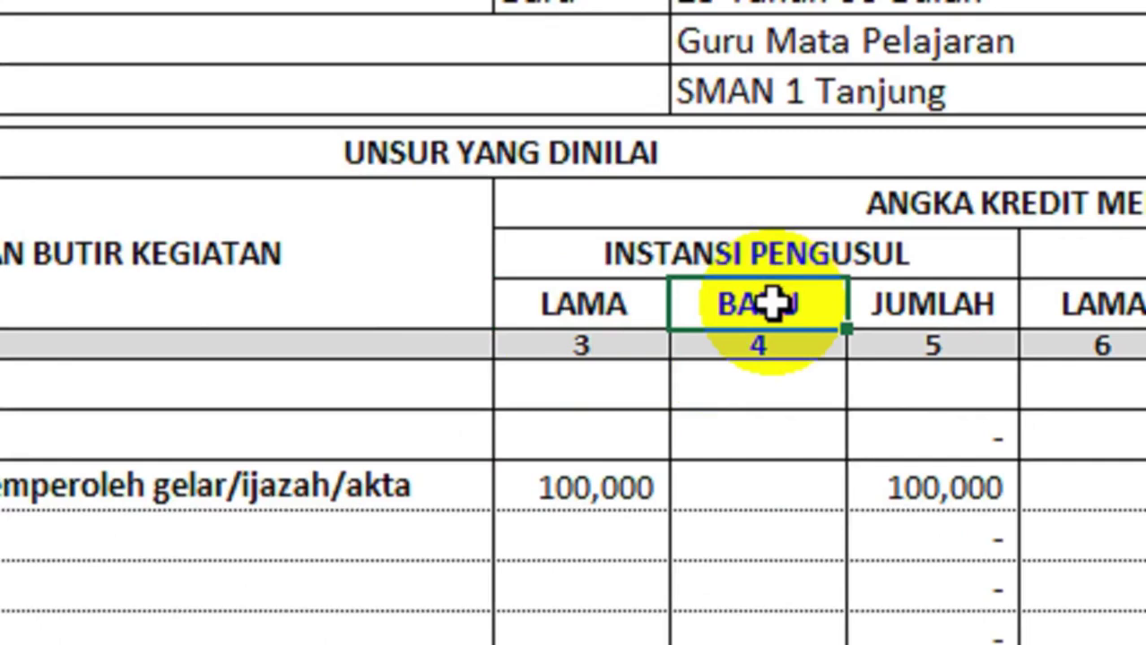
key("Down")
key("Down")
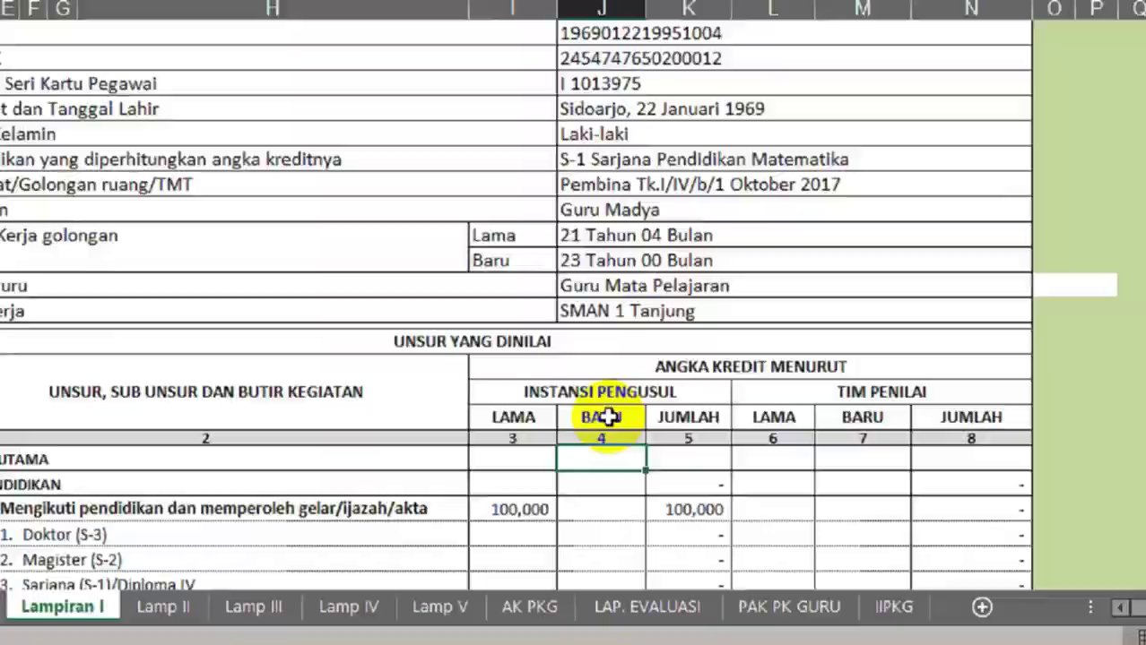
key("Down")
key("Down")
key("Down")
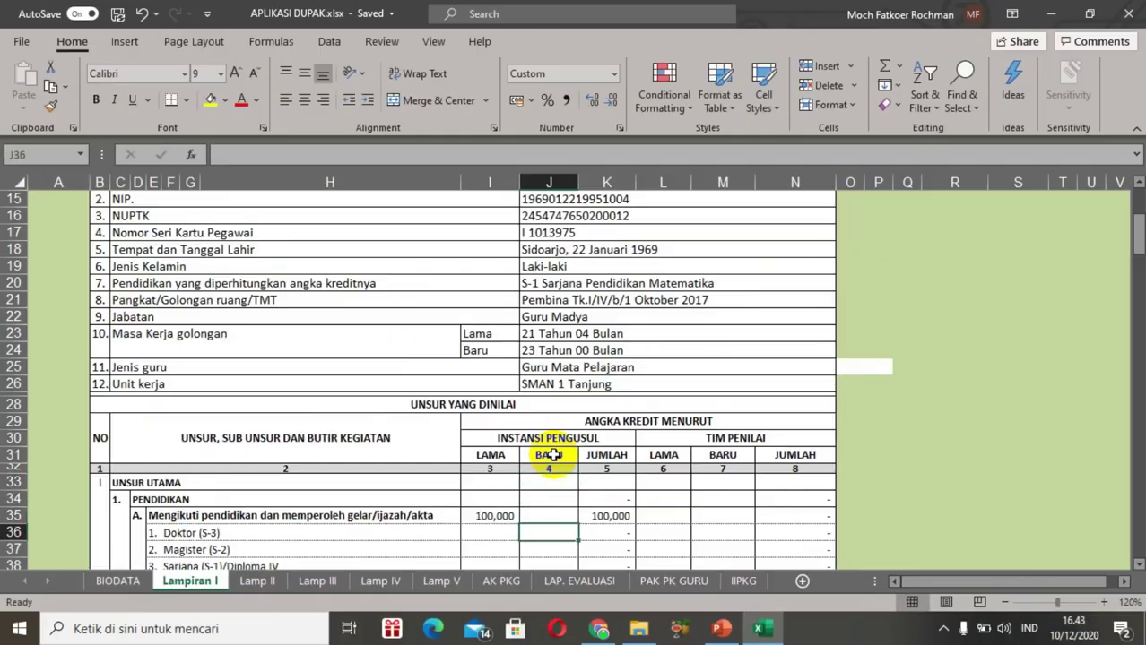
key("Down")
key("Down")
key("Down")
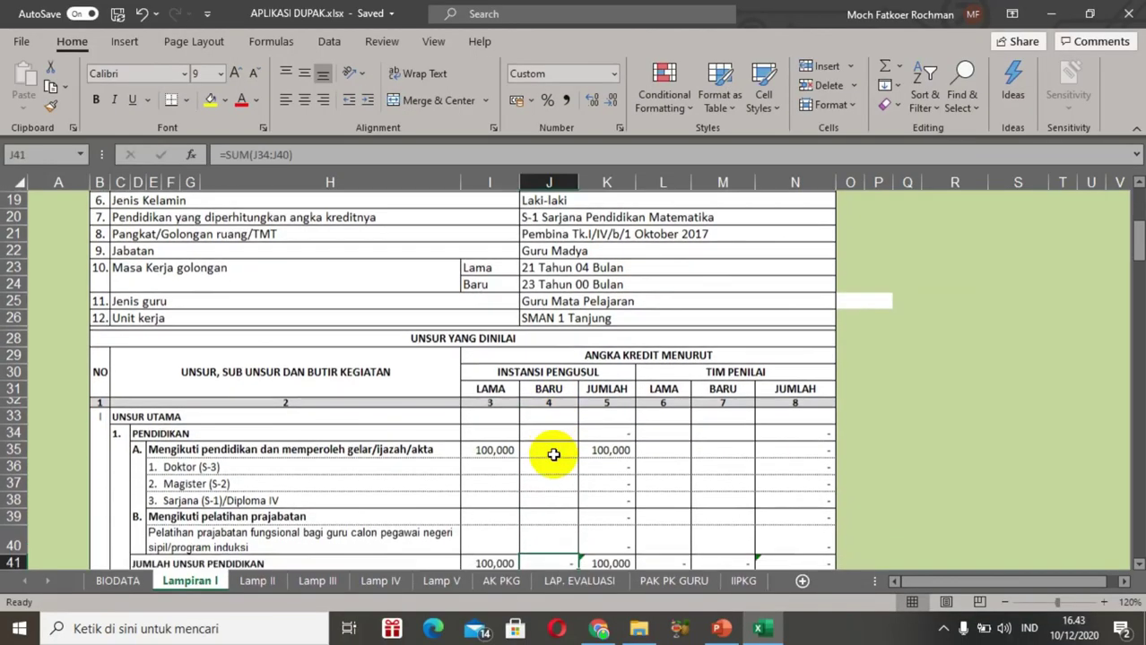
key("Down")
key("Up")
key("Up")
key("Up")
key("Up")
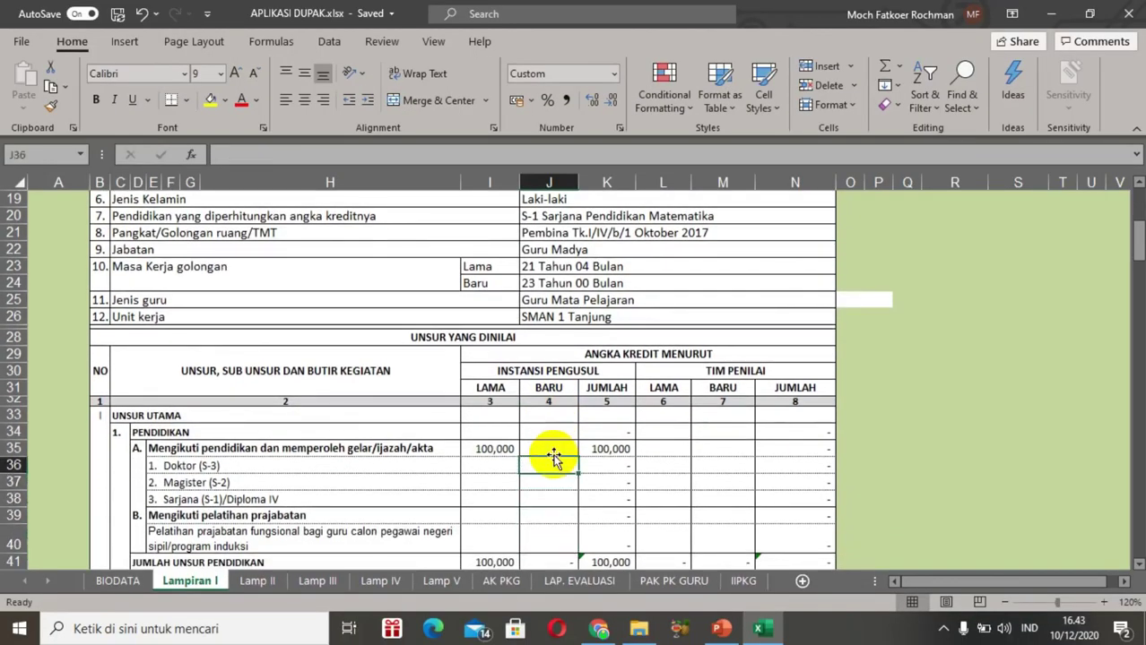
key("Down")
key("Down")
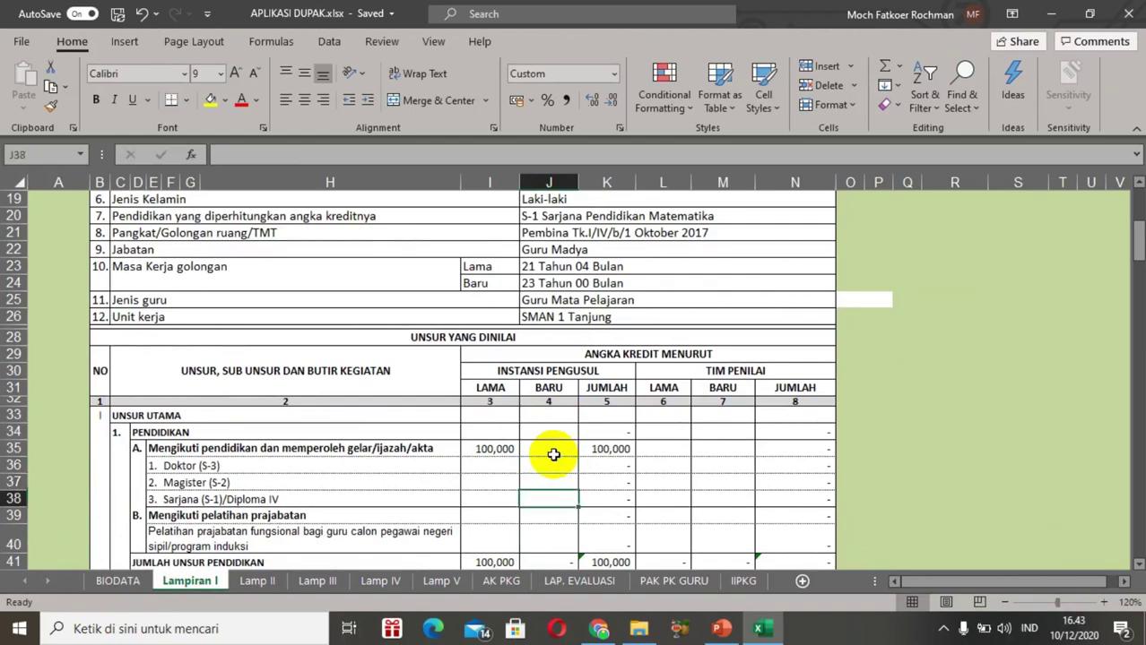
key("Down")
key("Down")
key("Down")
key("Down")
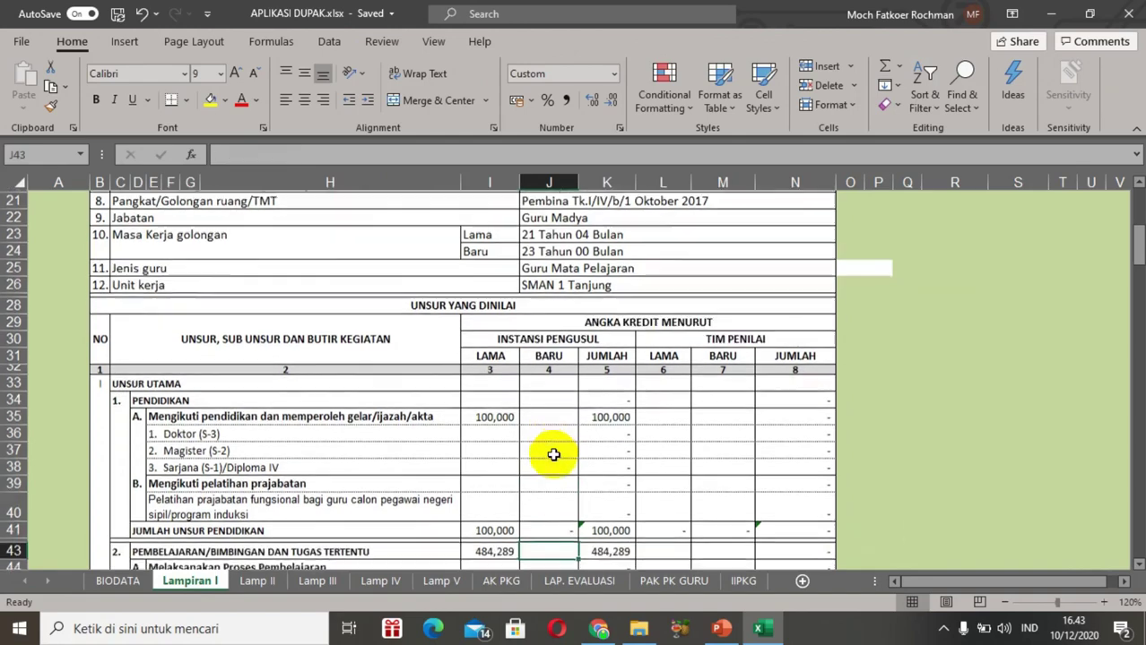
key("Down")
key("Down")
key("Down")
key("Up")
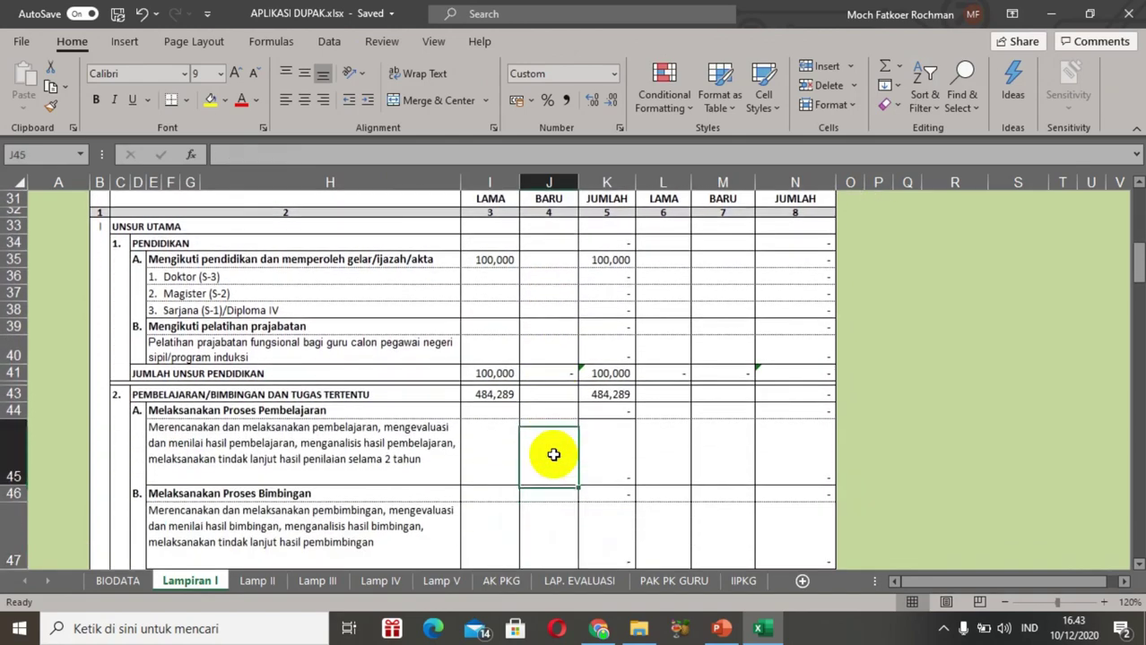
key("Up")
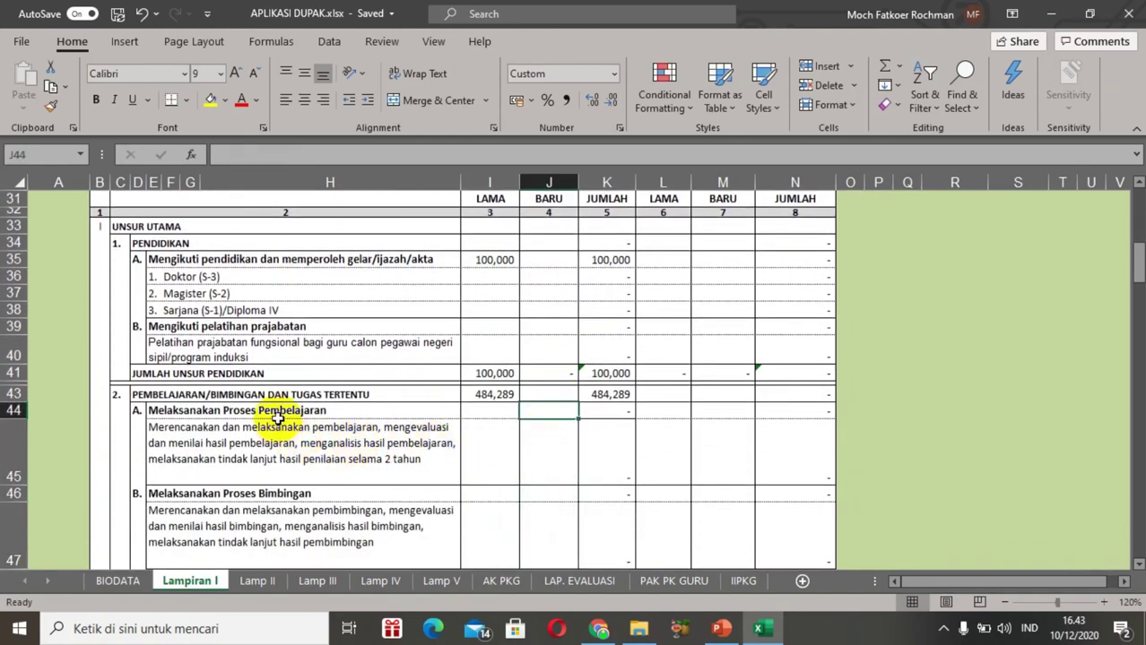
left_click(267, 412)
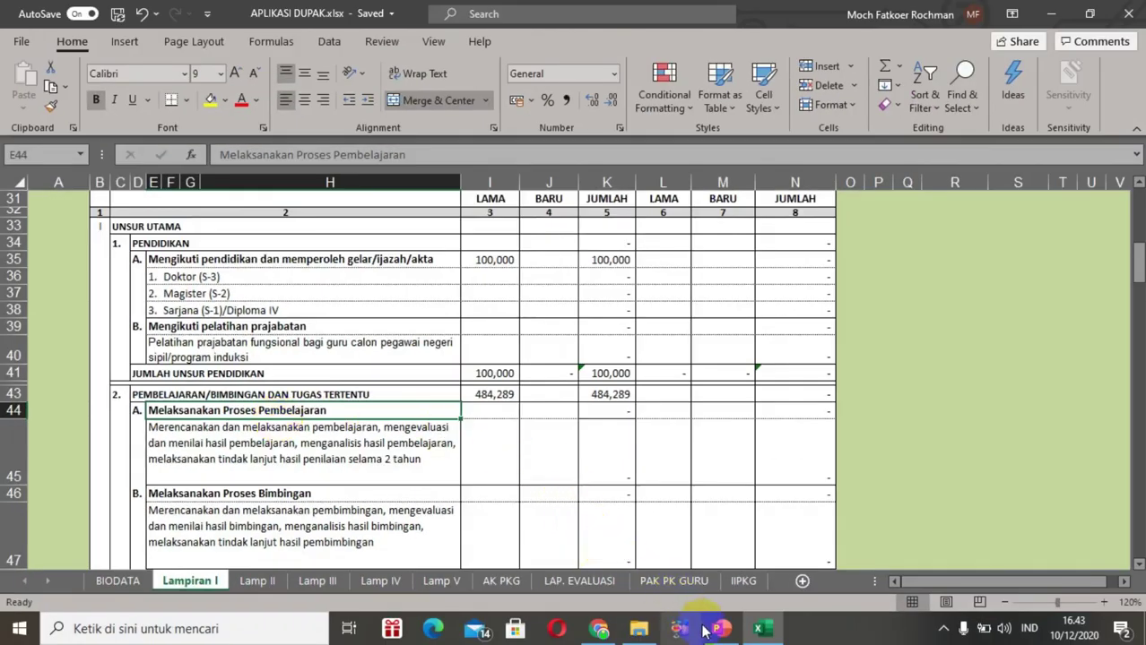
Step: Open SKP 2017.pdf from the SKP folder inside MENYUSUN DUPAK in Chrome
left_click(638, 629)
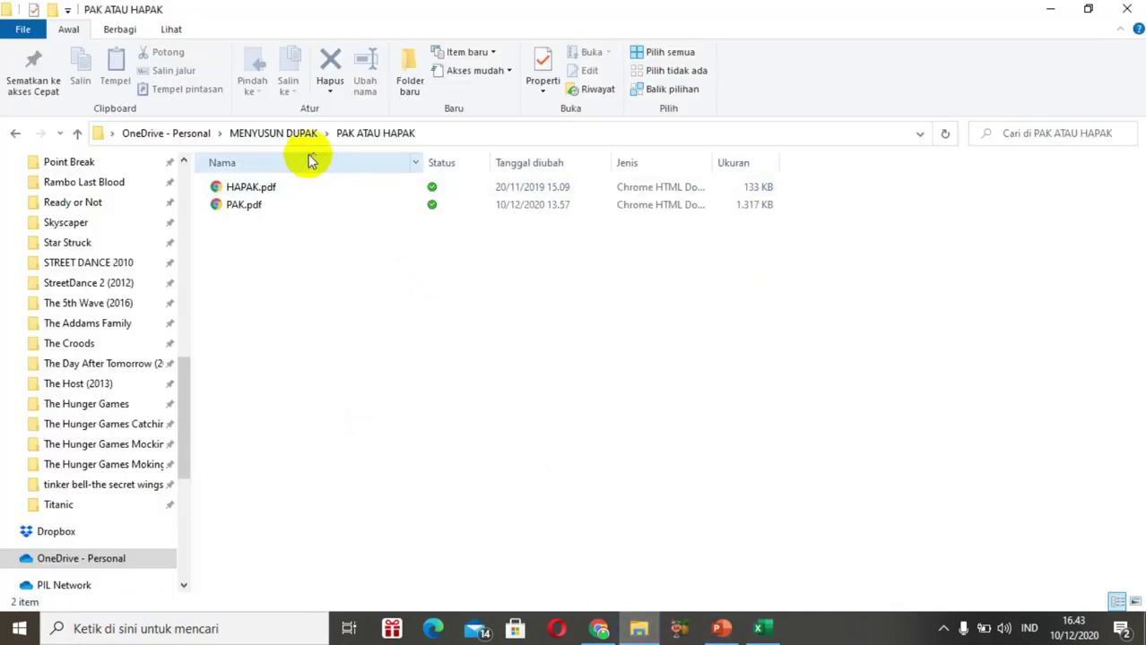
left_click(292, 135)
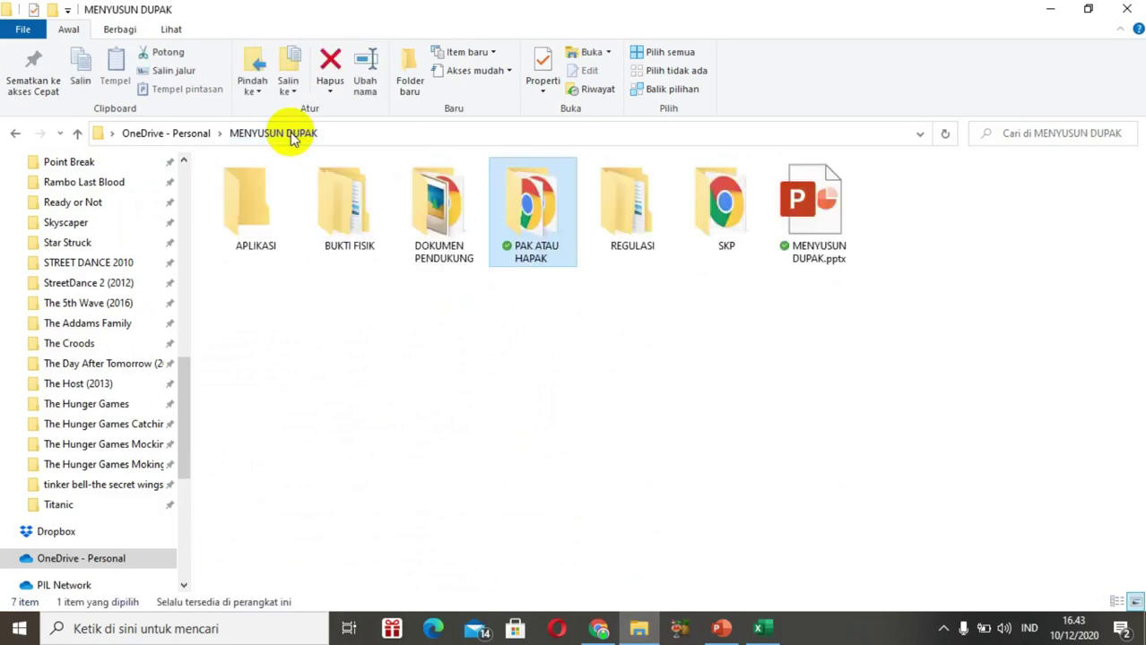
double_click(712, 218)
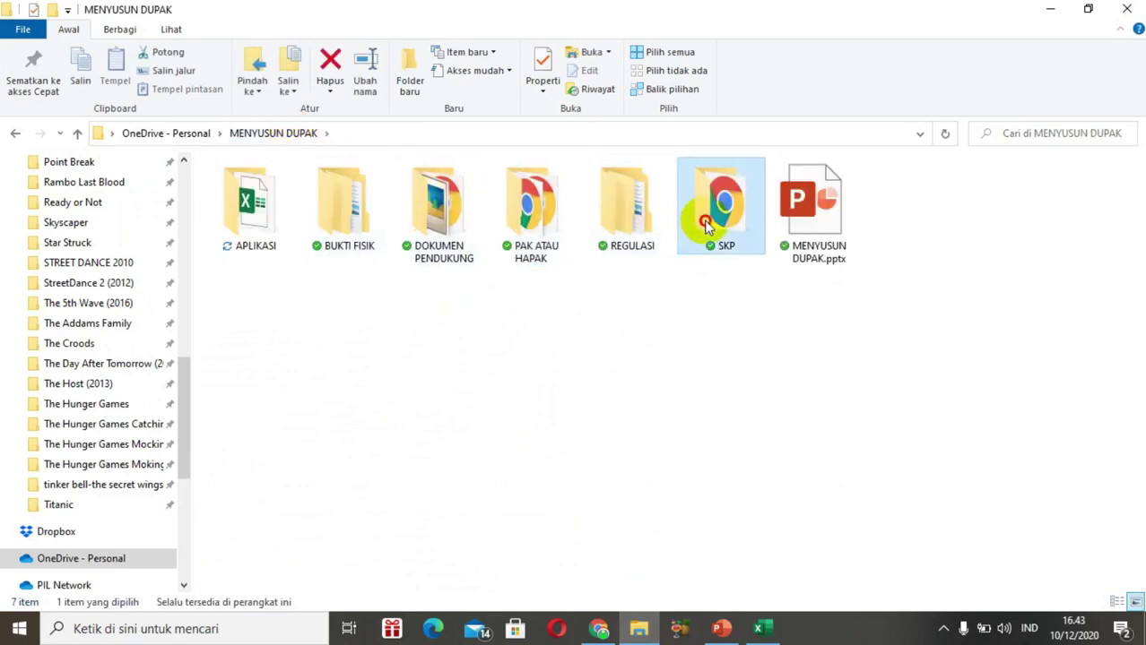
left_click(276, 187)
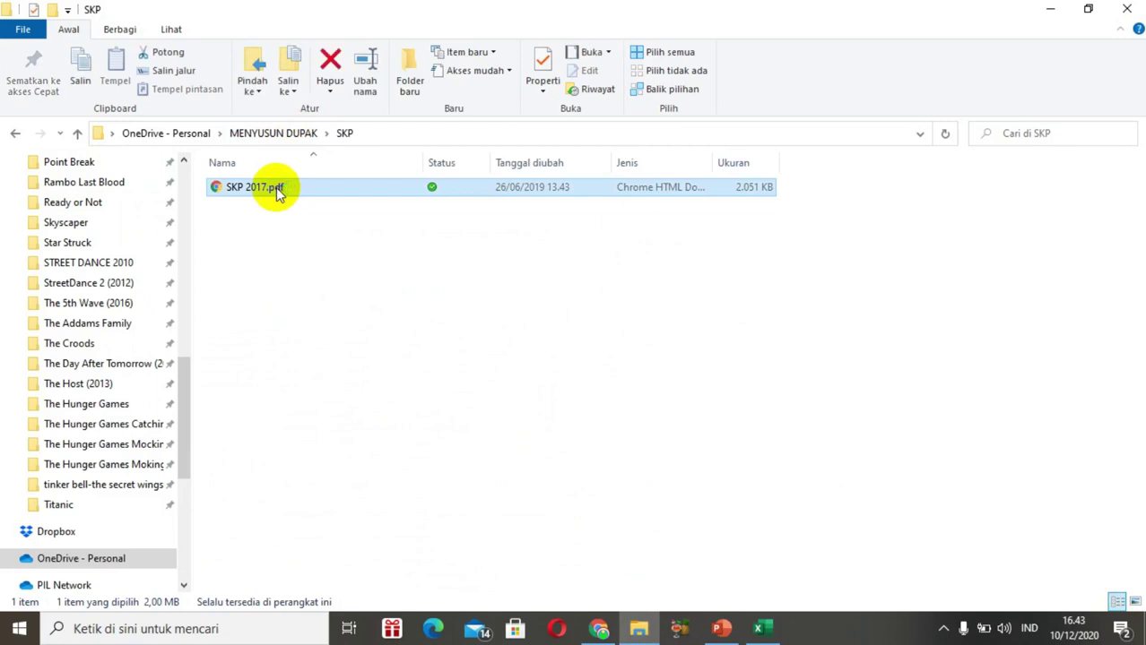
left_click(600, 631)
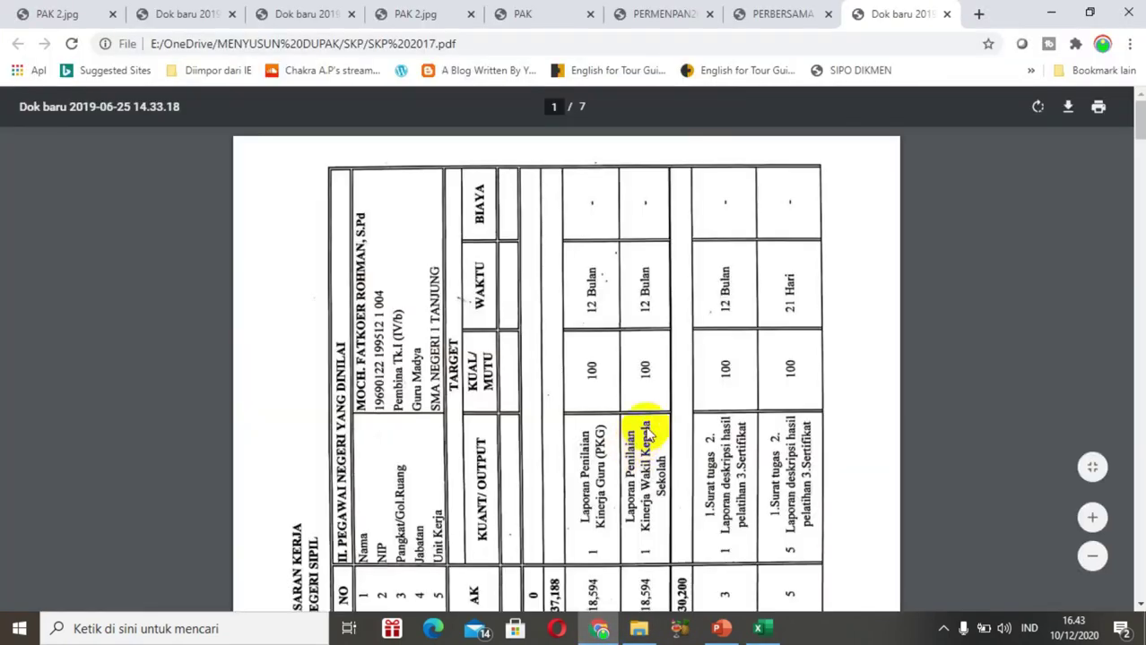
Step: Rotate SKP 2017.pdf upright and scroll to the teaching task's 18,594 credits
left_click(1037, 107)
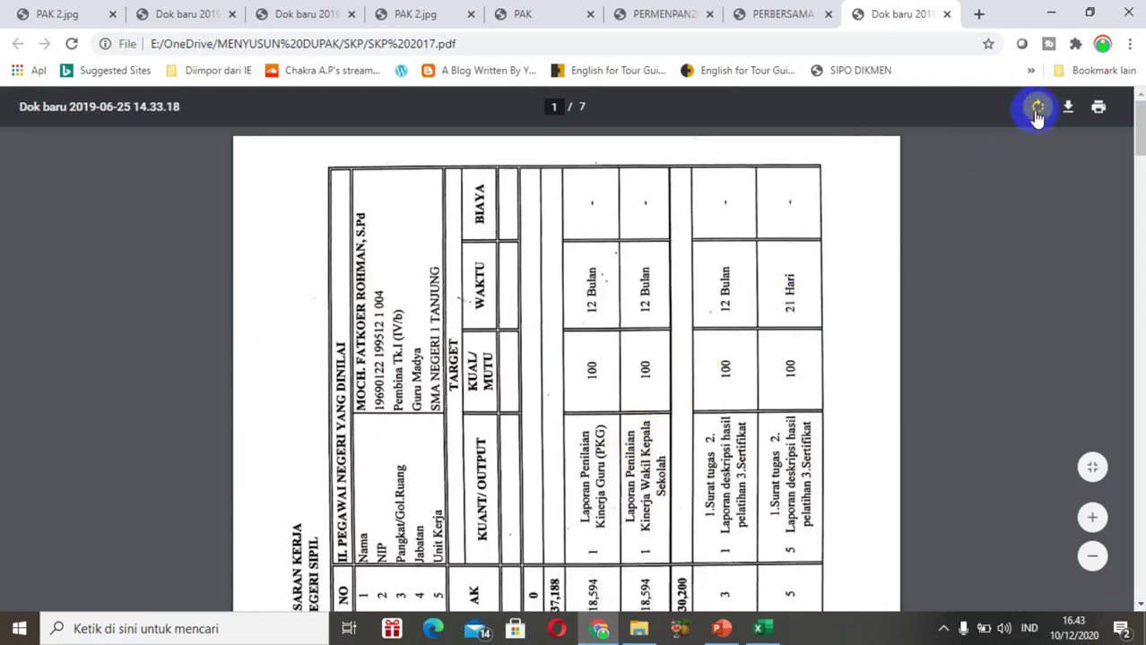
scroll(830, 330, "down", 3)
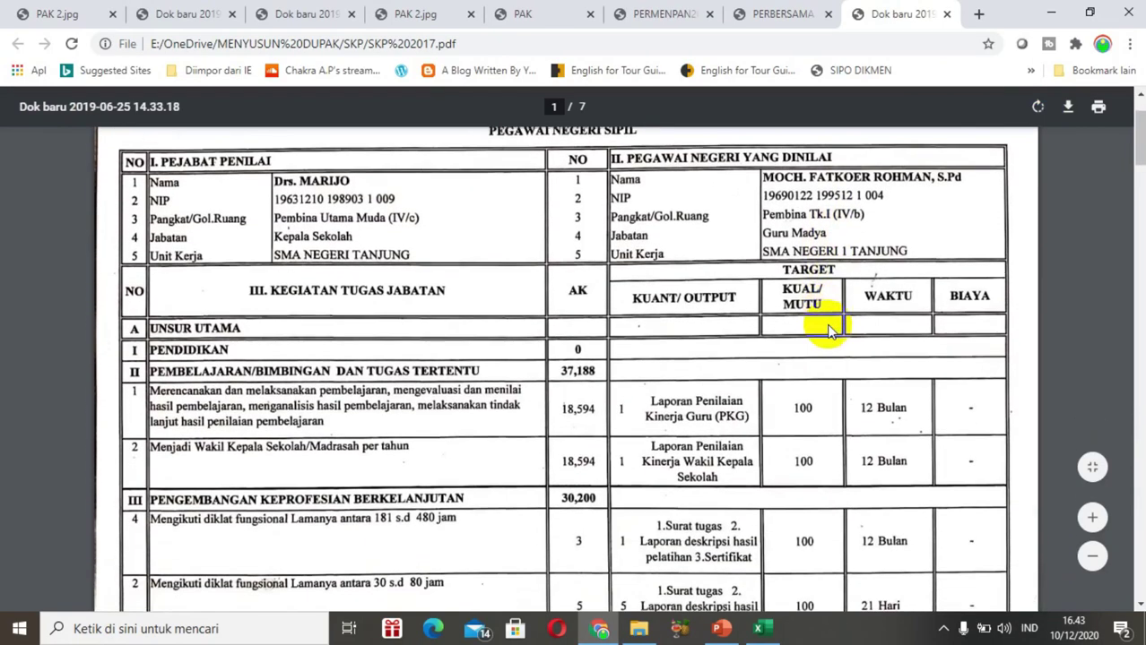
scroll(829, 330, "down", 2)
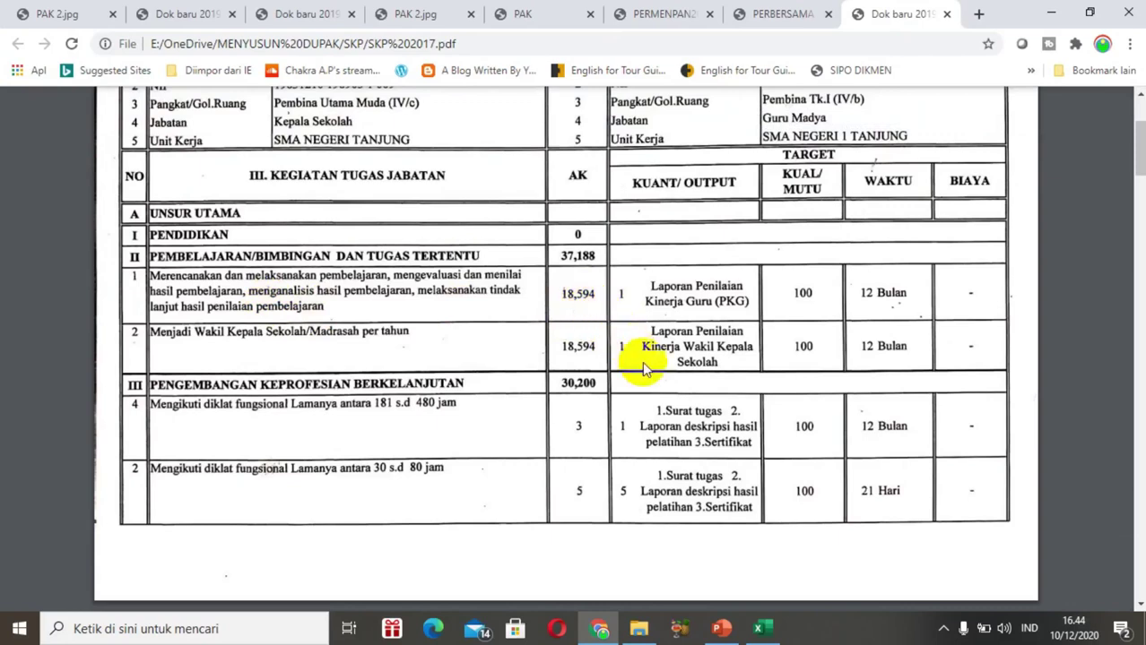
left_click(758, 628)
Step: Begin entering the teaching credit, moving from the LAMA cell to the BARU teaching-process cell
left_click(494, 414)
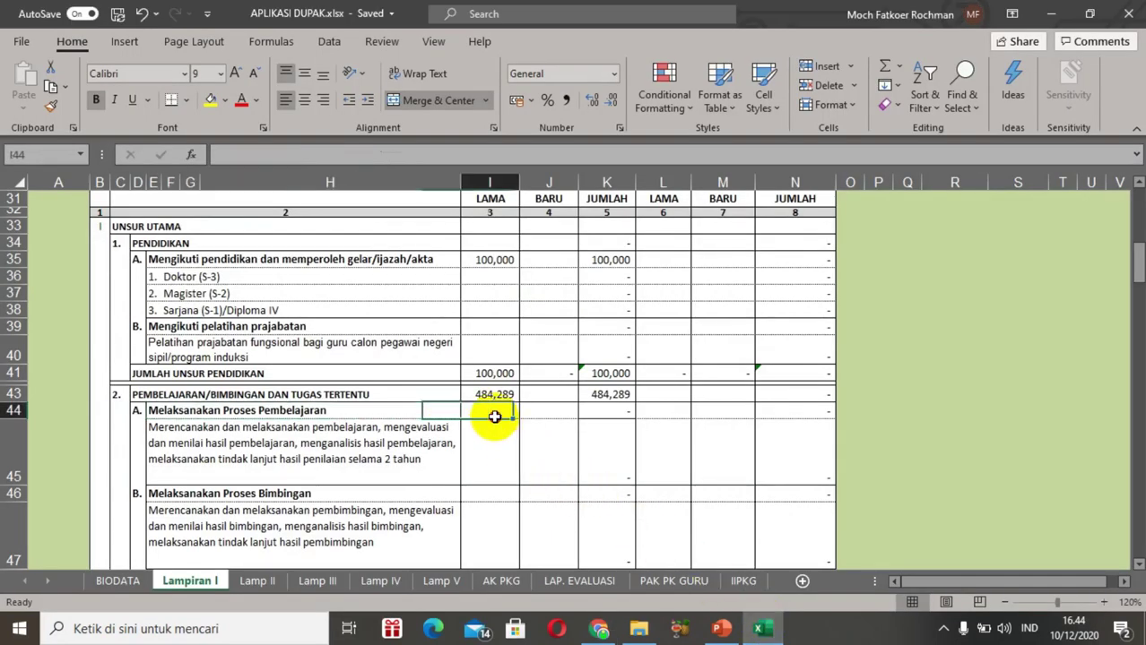
type("18")
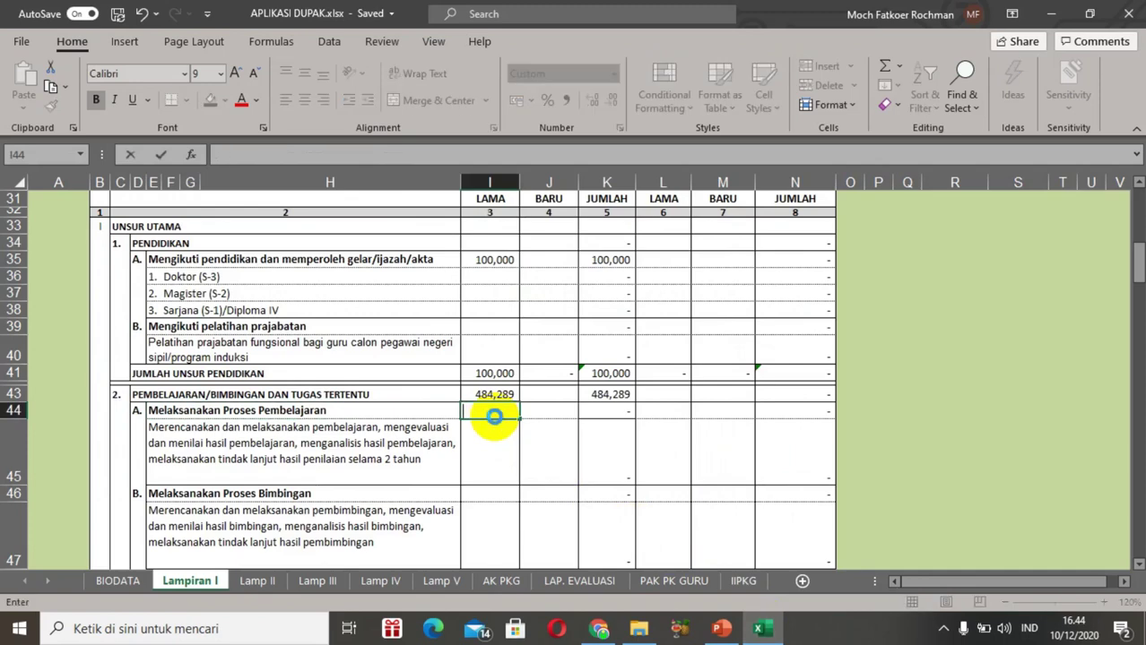
key("Return")
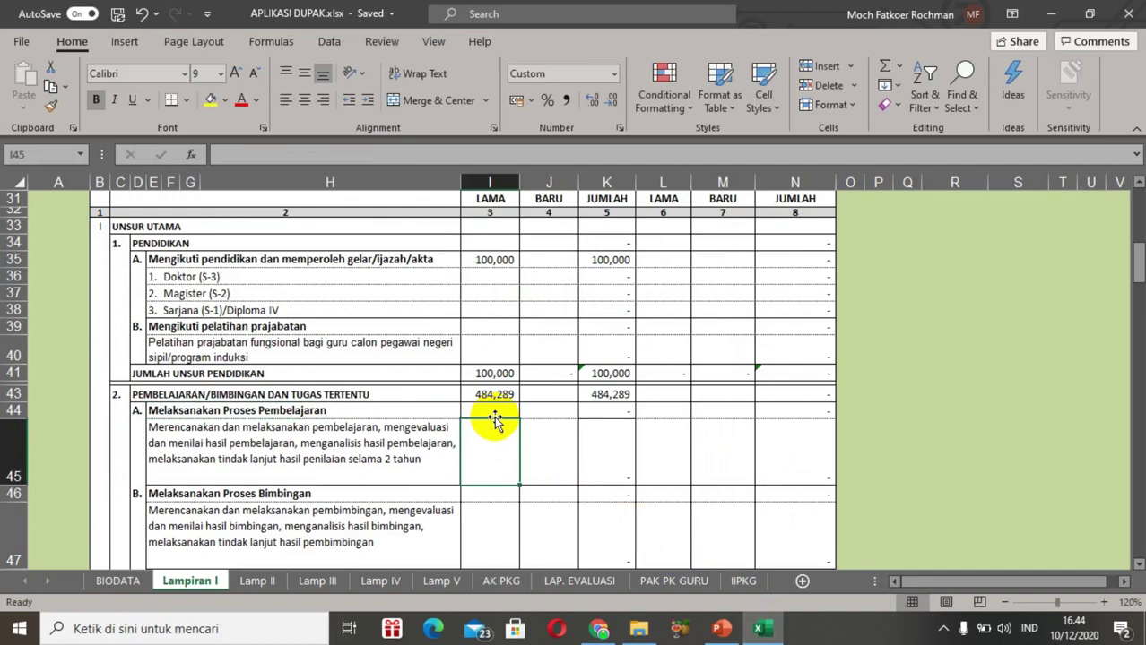
type("1")
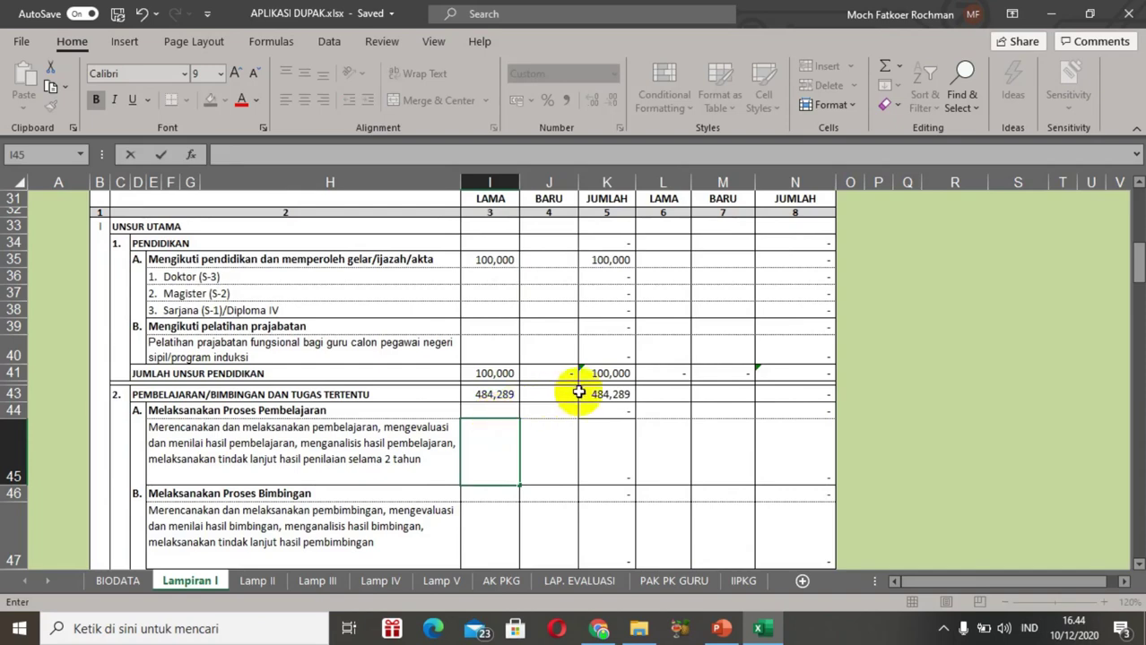
left_click(560, 413)
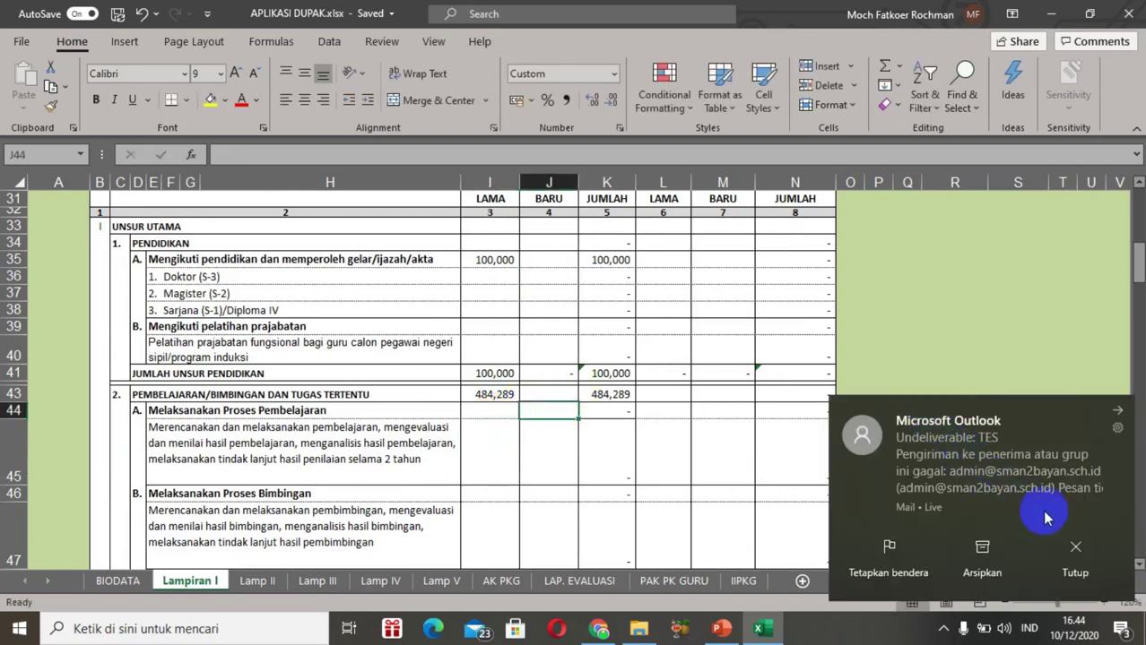
Step: Dismiss the Outlook and Microsoft 365 notifications and enter 18,594 in the BARU teaching-process cell
left_click(1075, 548)
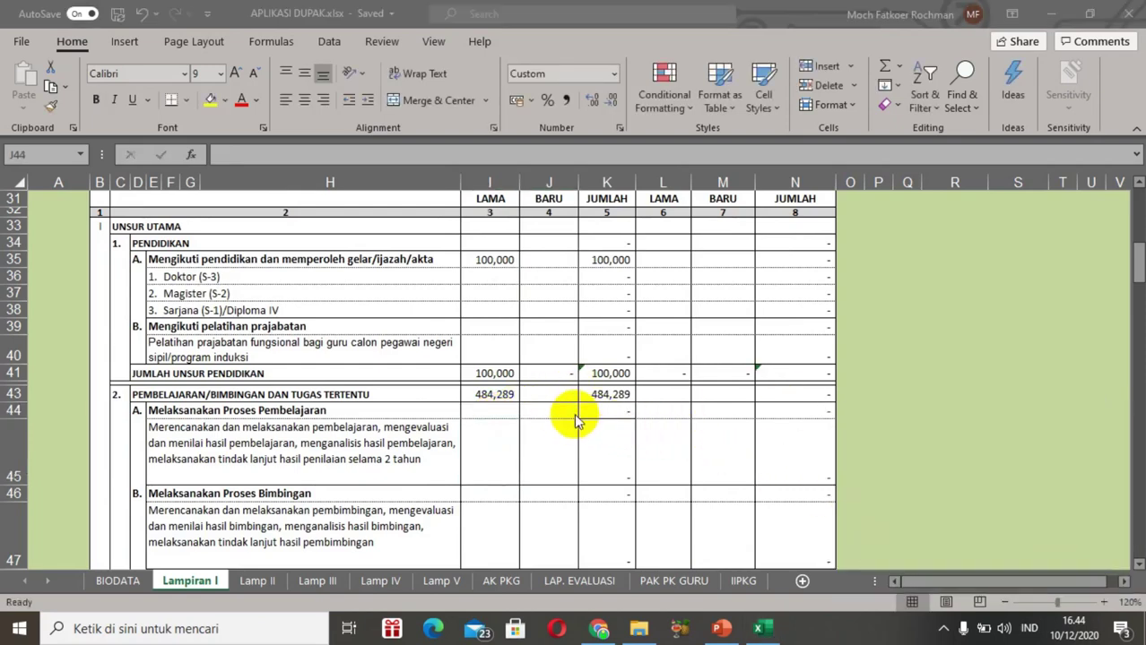
left_click(554, 406)
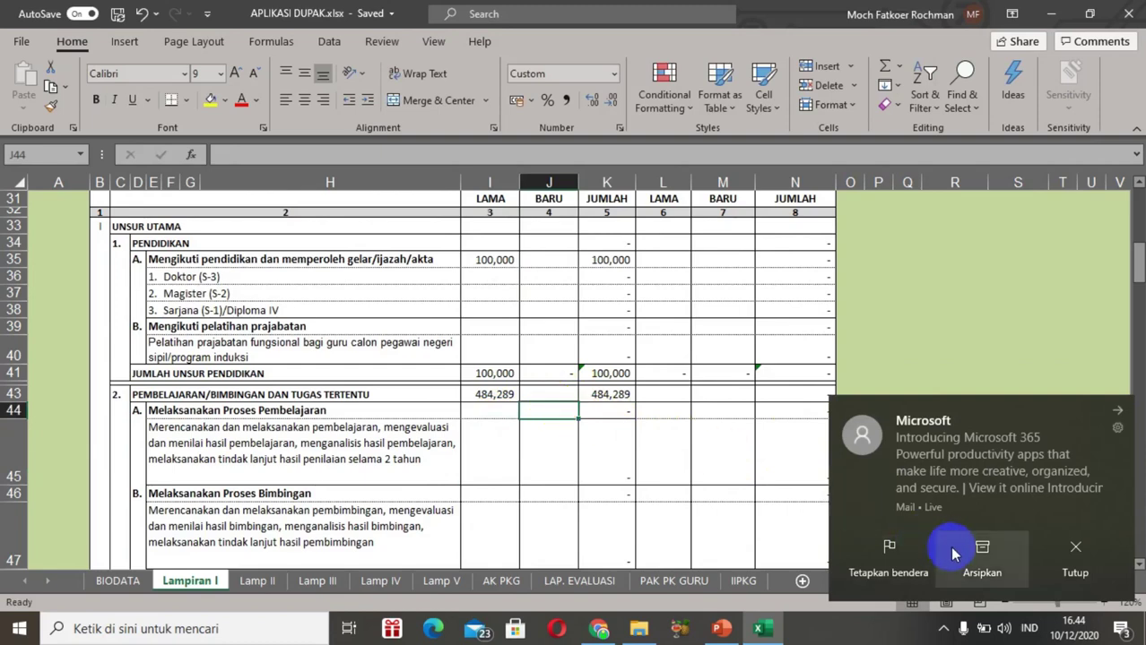
left_click(1073, 549)
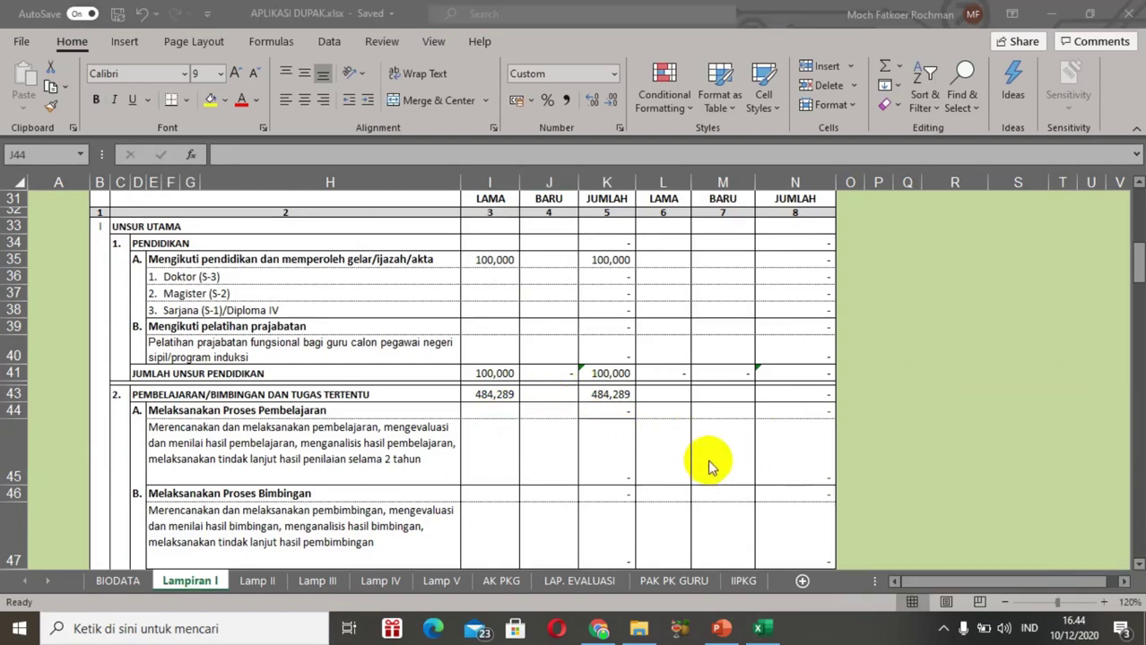
left_click(550, 415)
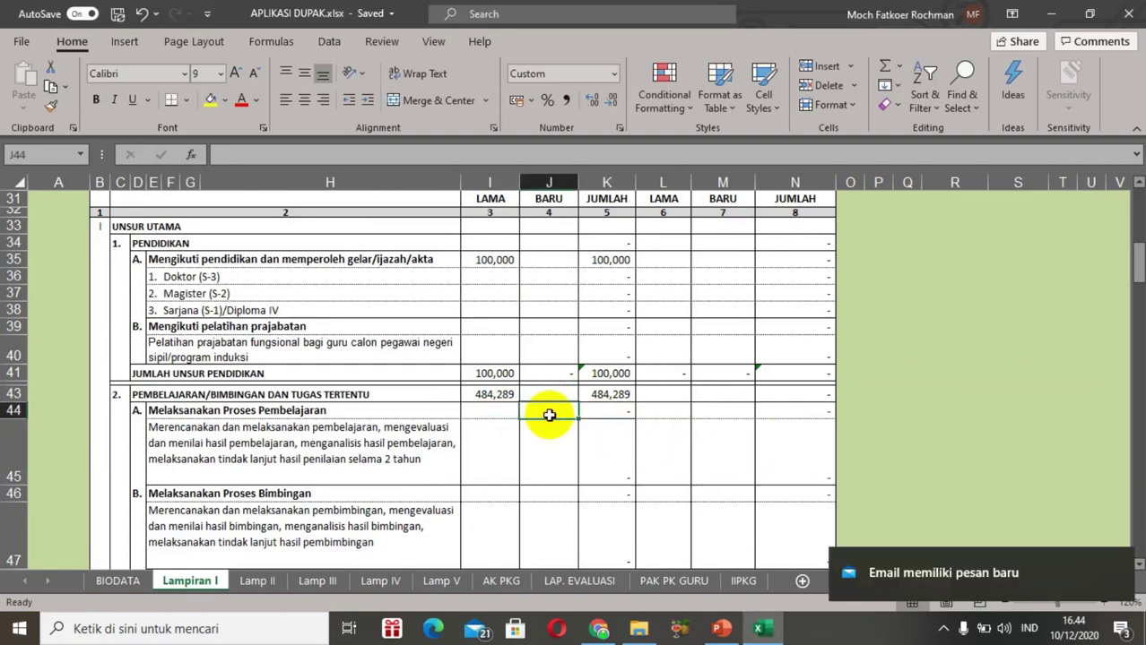
type("18,5")
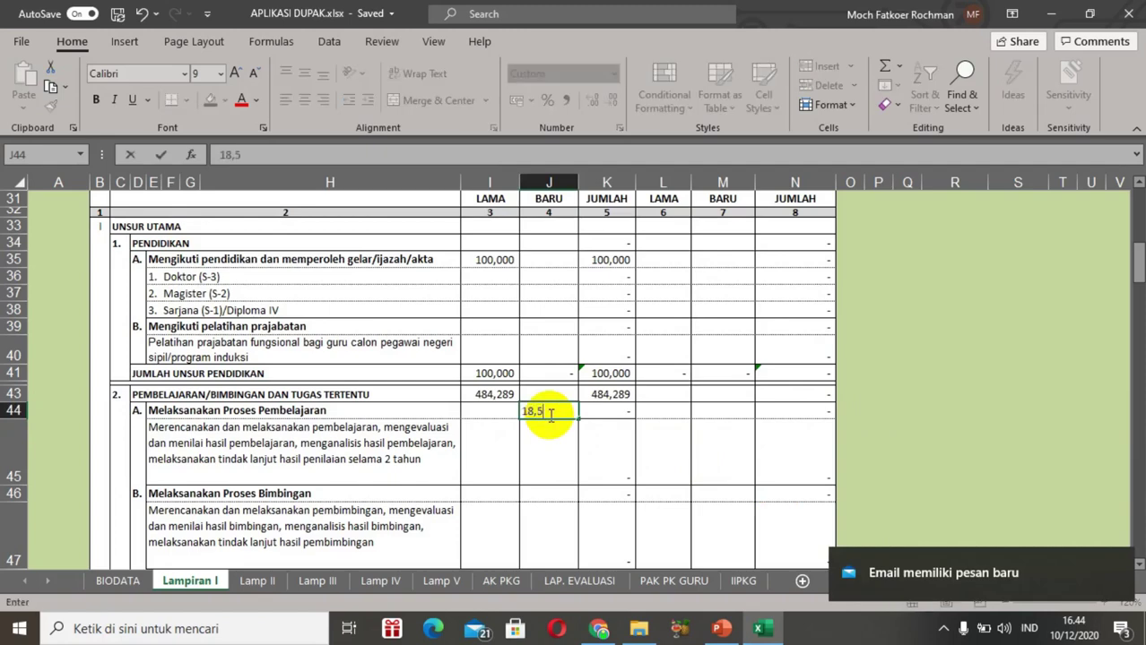
type("94")
key("Return")
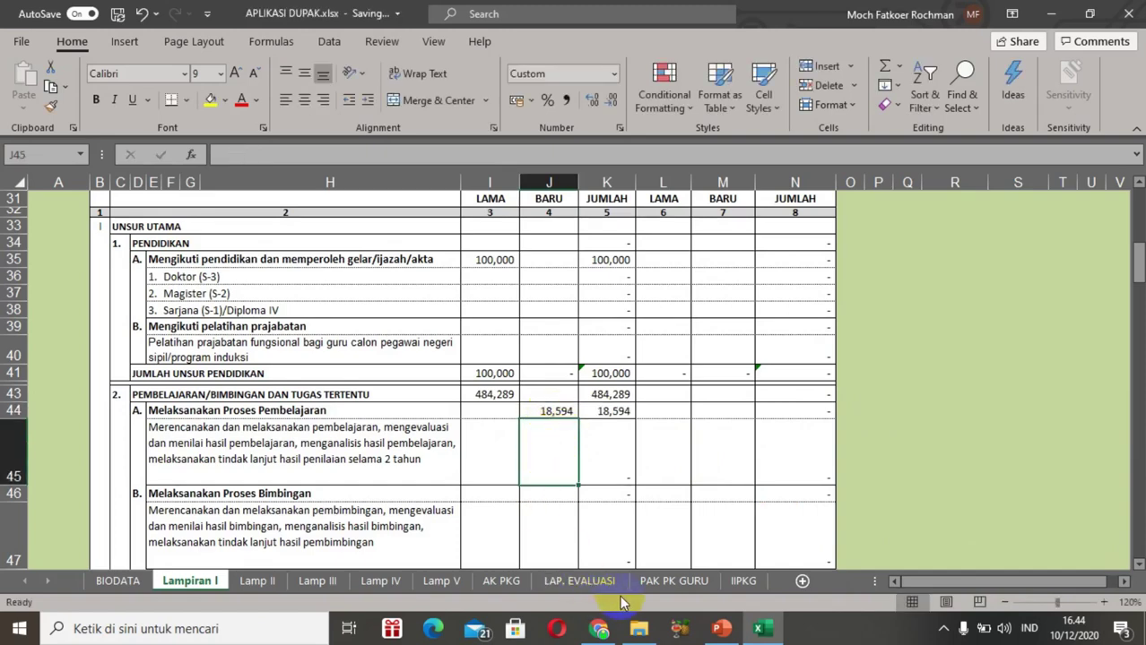
Step: Move down column J past Melaksanakan Proses Bimbingan to the other school tasks rows
left_click(546, 499)
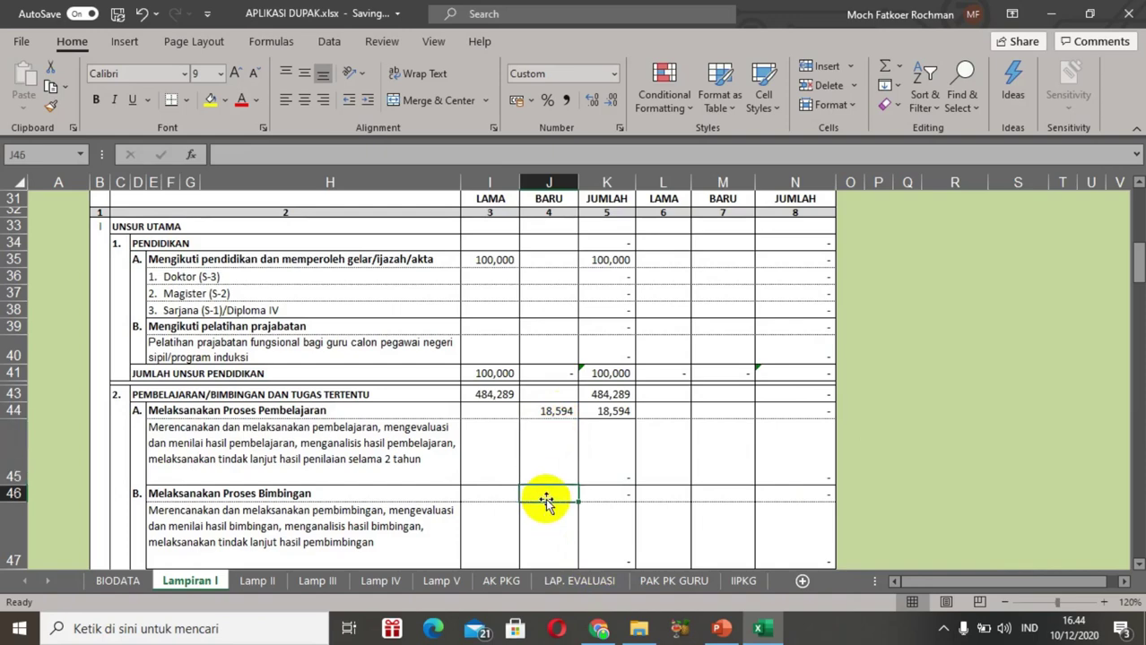
key("Down")
key("Down")
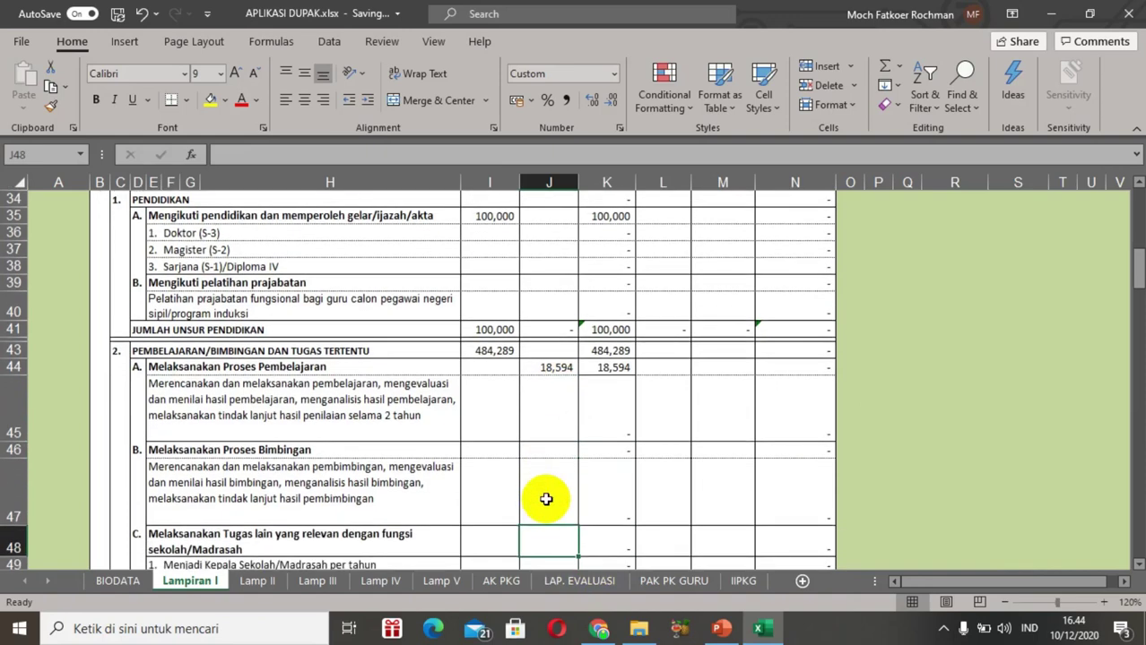
key("Down")
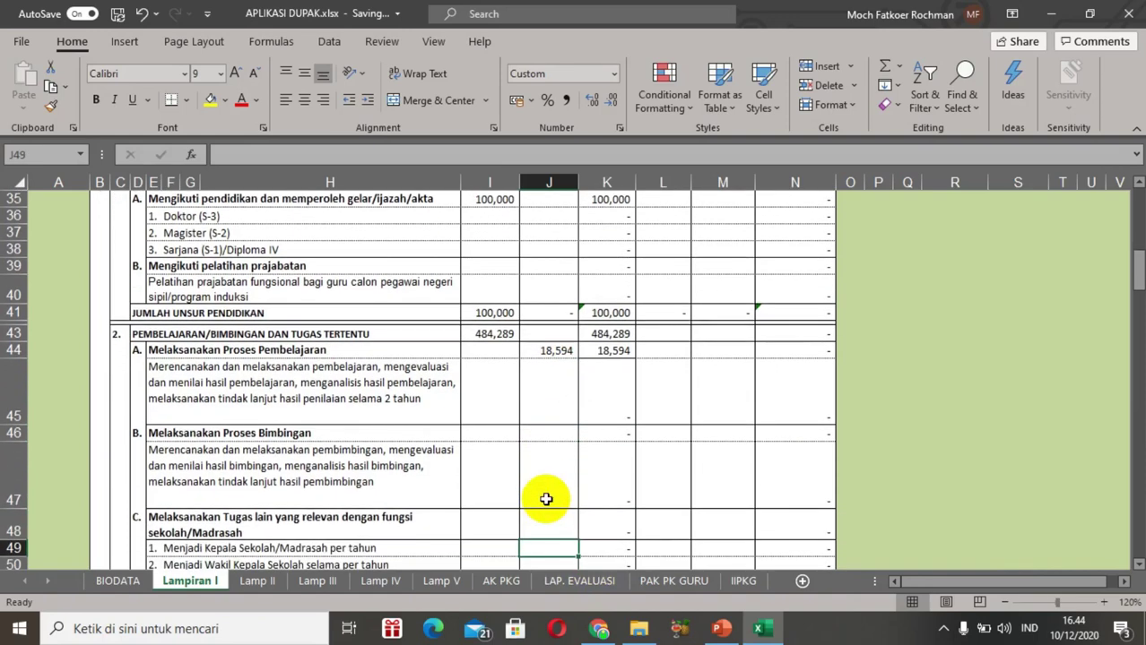
key("Down")
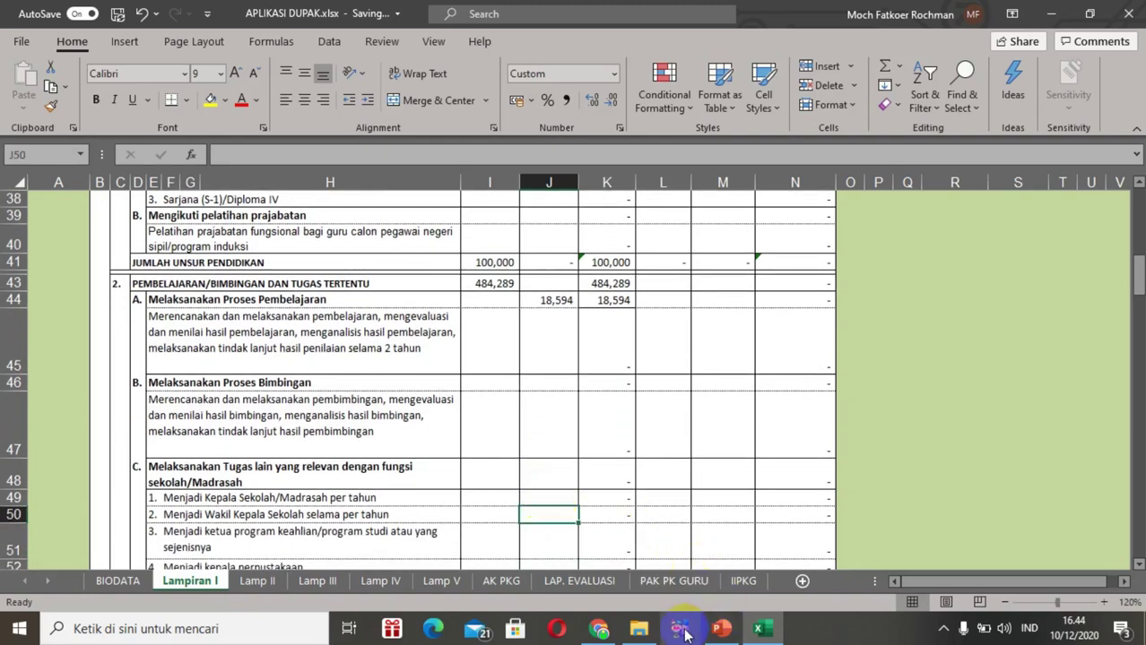
left_click(598, 630)
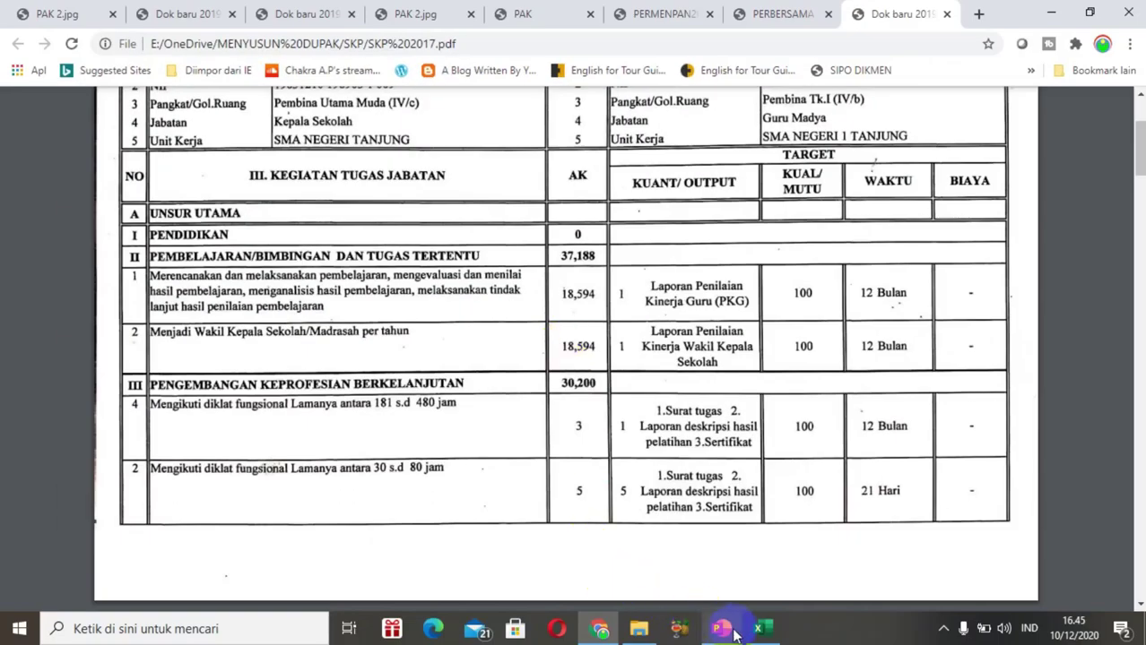
left_click(757, 628)
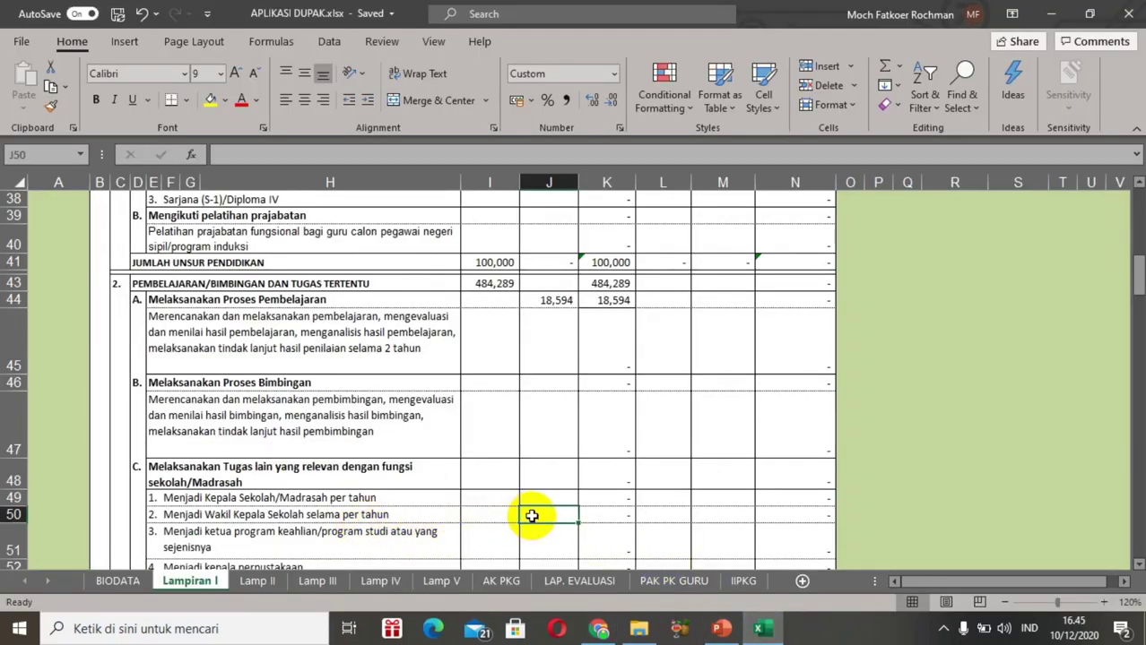
Step: Enter 18,594 in J50 for the deputy principal duty and confirm J62 totals 37,188
type("18,5")
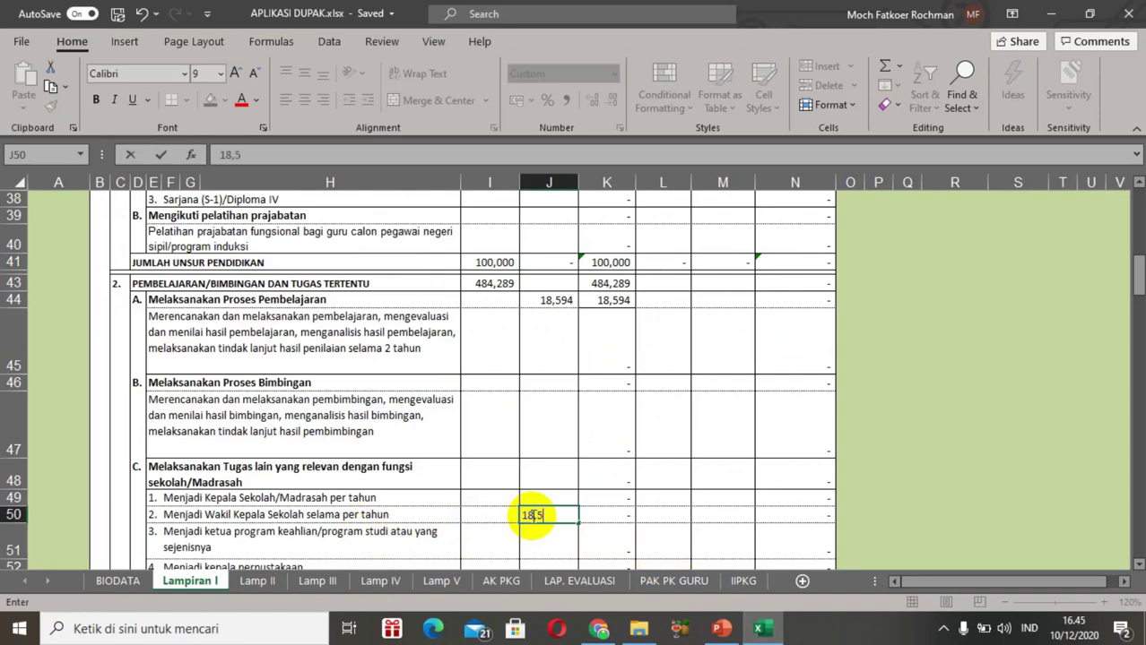
type("94")
key("Return")
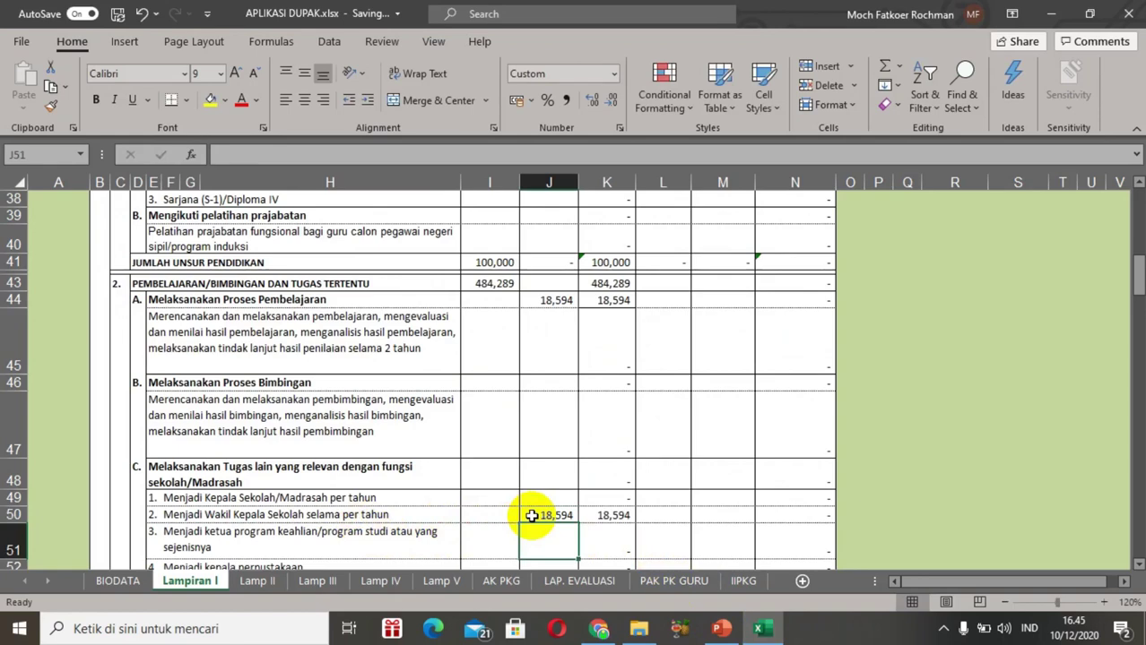
key("Down")
key("Down")
key("Down")
key("Down")
key("Down")
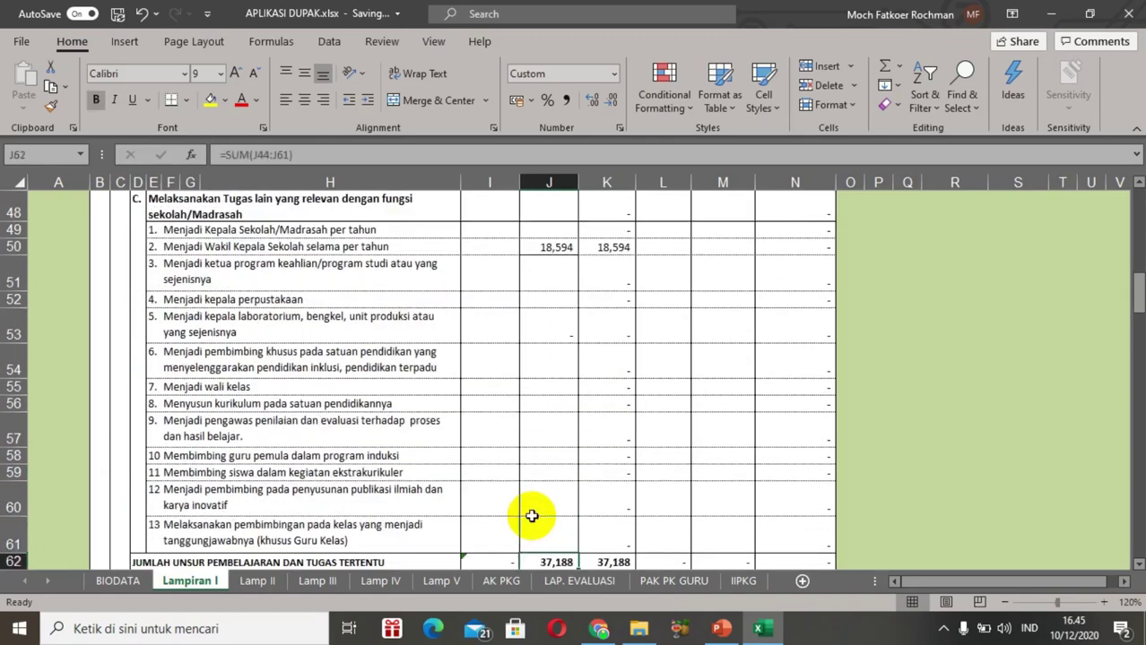
key("Down")
key("Down")
key("Down")
key("Down")
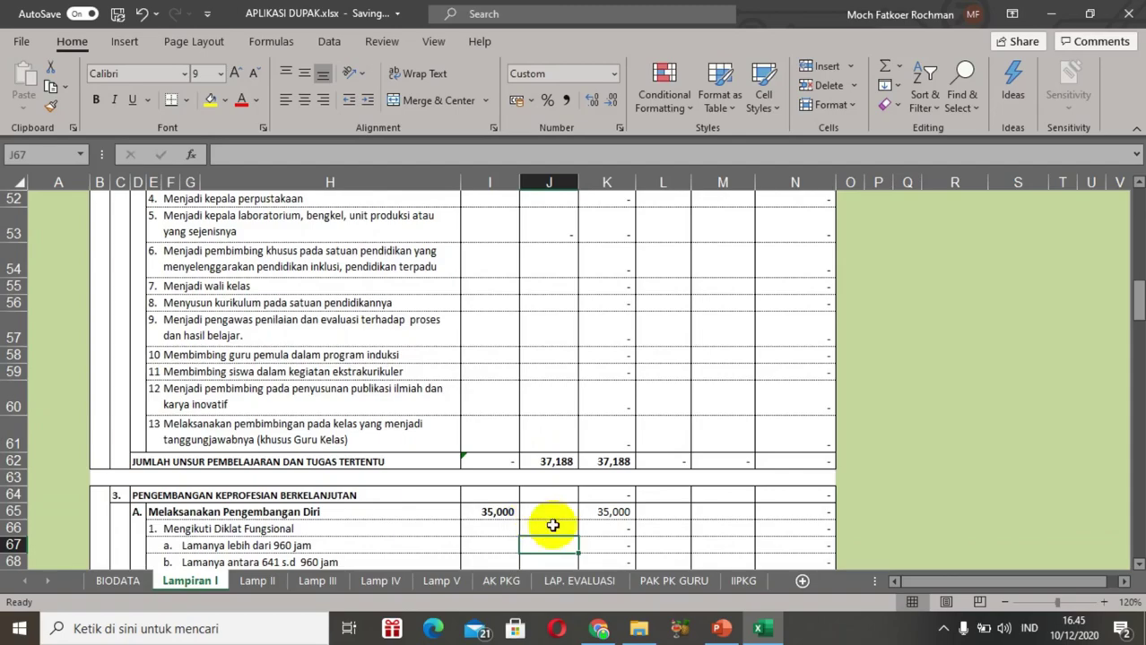
left_click(760, 631)
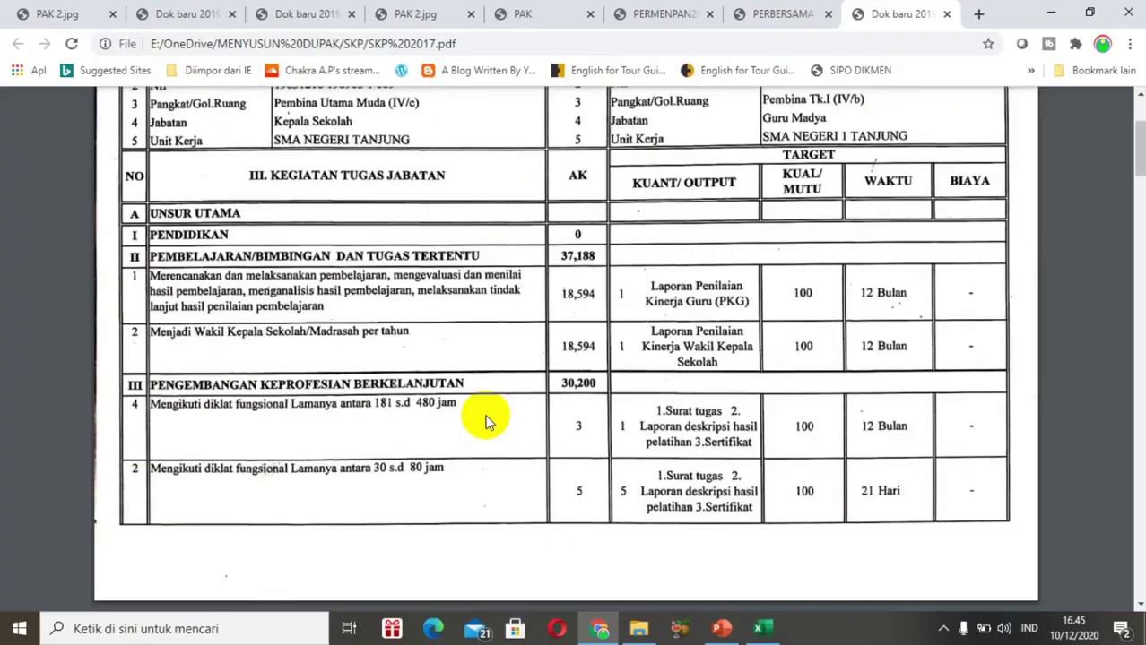
Step: Zoom SKP 2017.pdf to 110% to read the 3-credit 181–480-hour diklat entry
key("ctrl+plus")
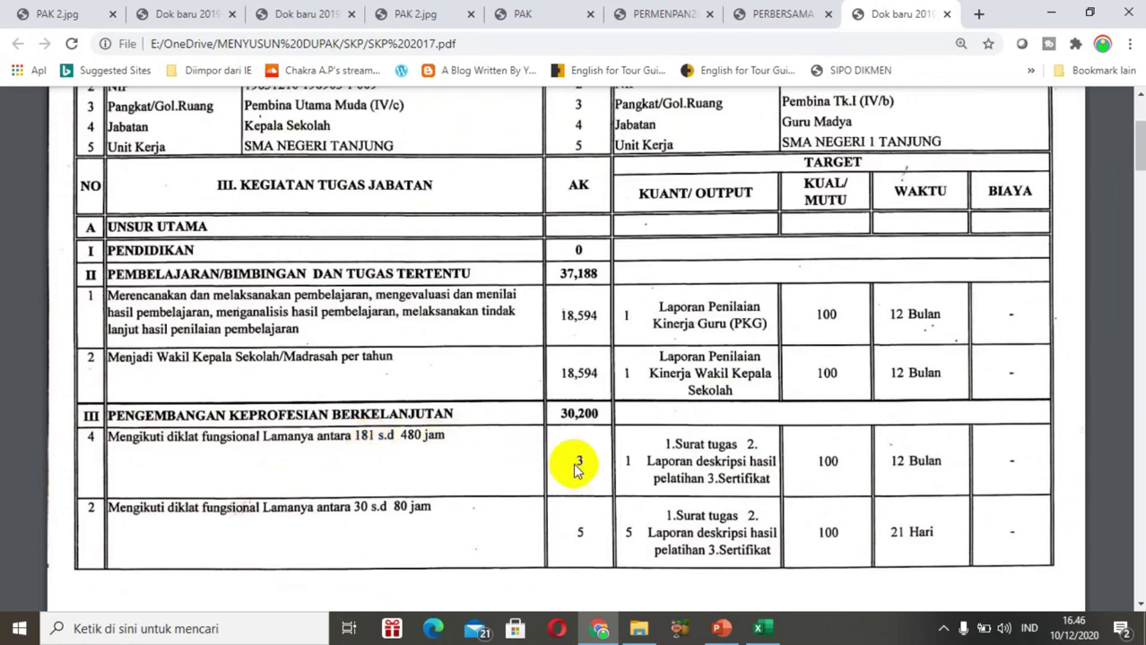
Step: Enter 3 in J70 so the 181–480-hour functional training row shows 3,000 credits
left_click(760, 630)
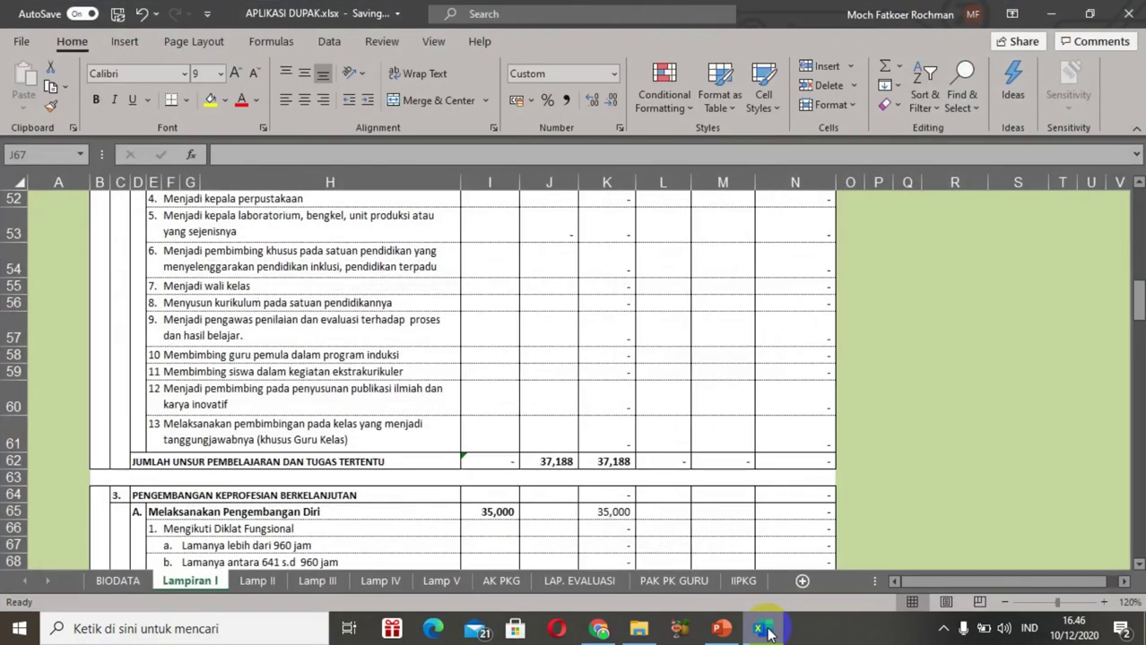
left_click(509, 527)
key("Down")
key("Down")
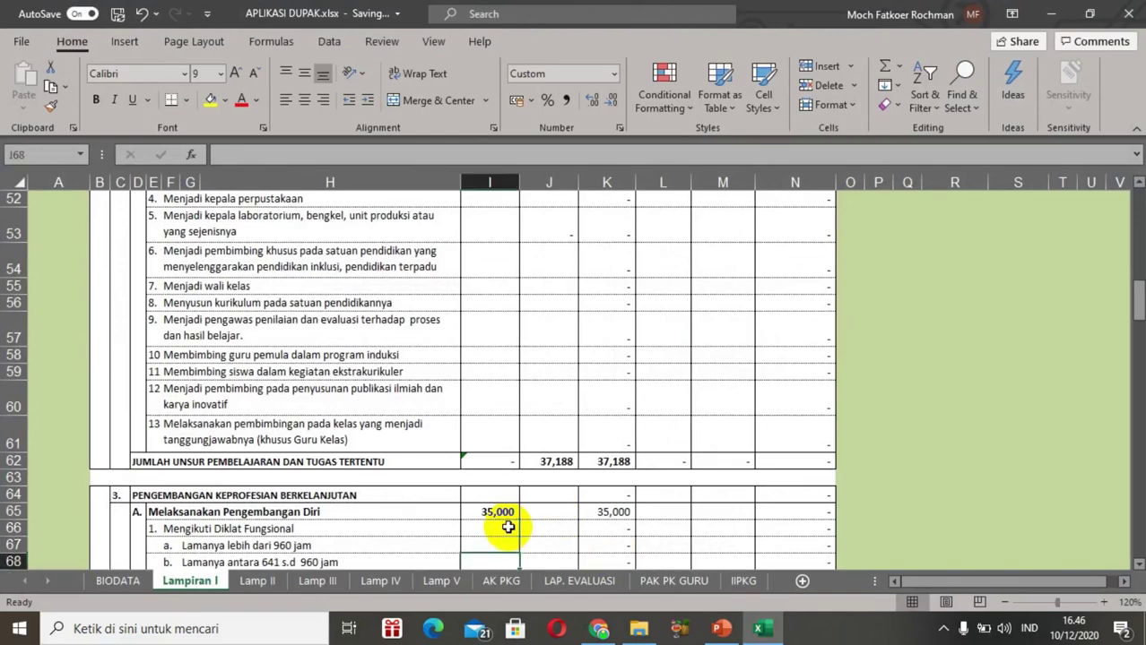
key("Down")
key("Down")
key("Down")
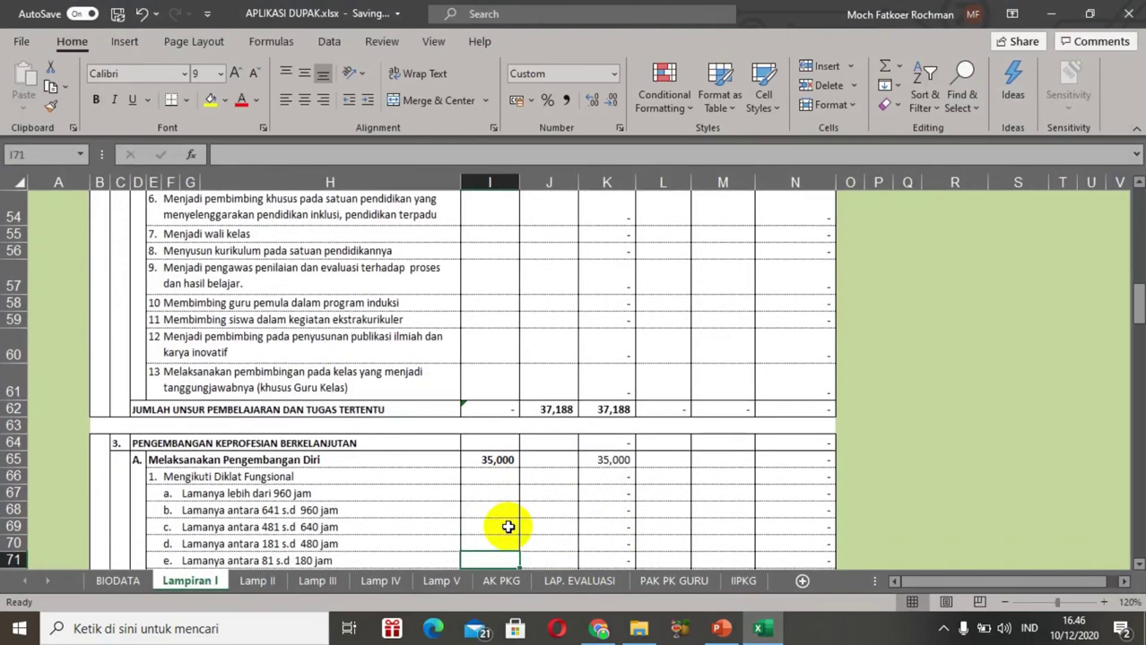
key("Up")
key("Right")
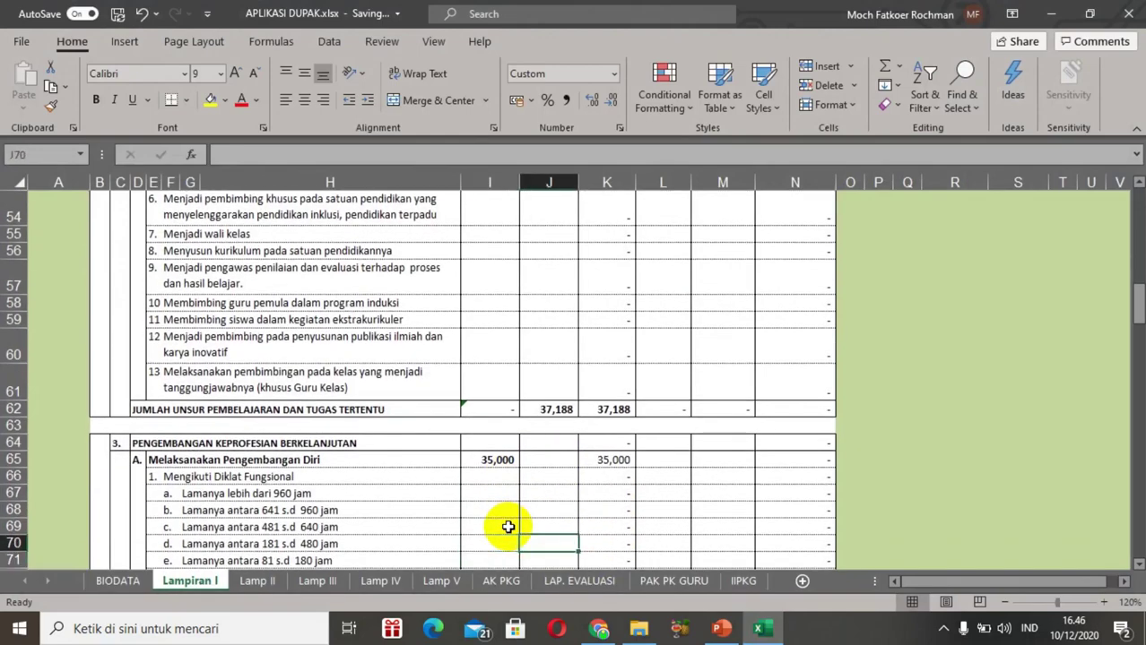
type("3")
key("Return")
key("Down")
key("Down")
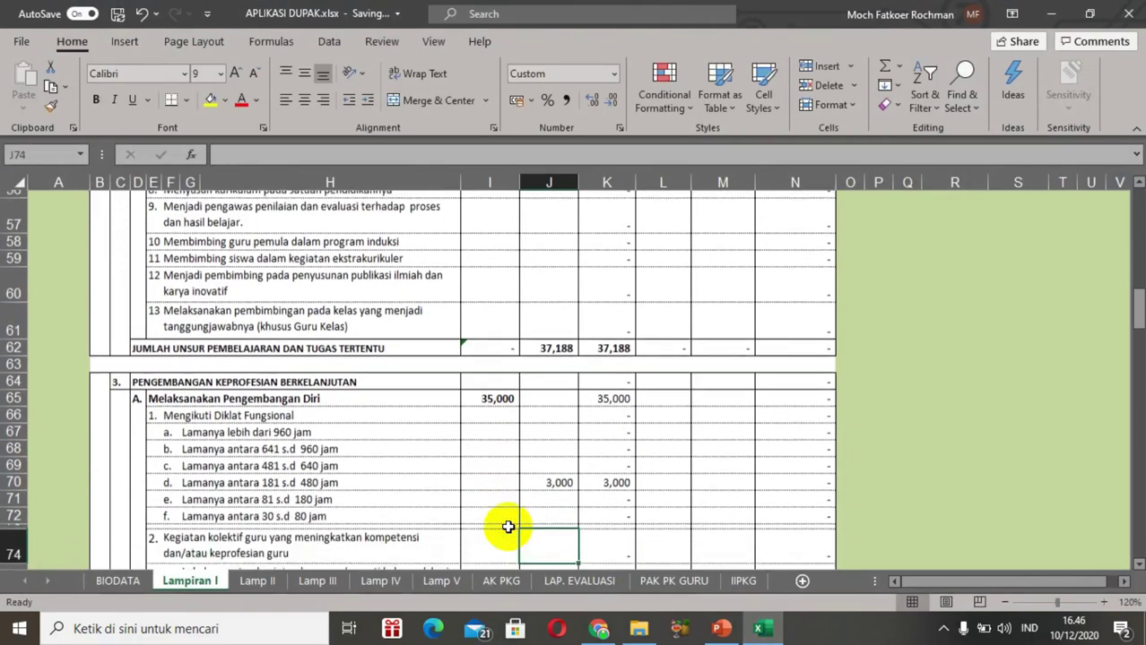
key("Up")
key("Up")
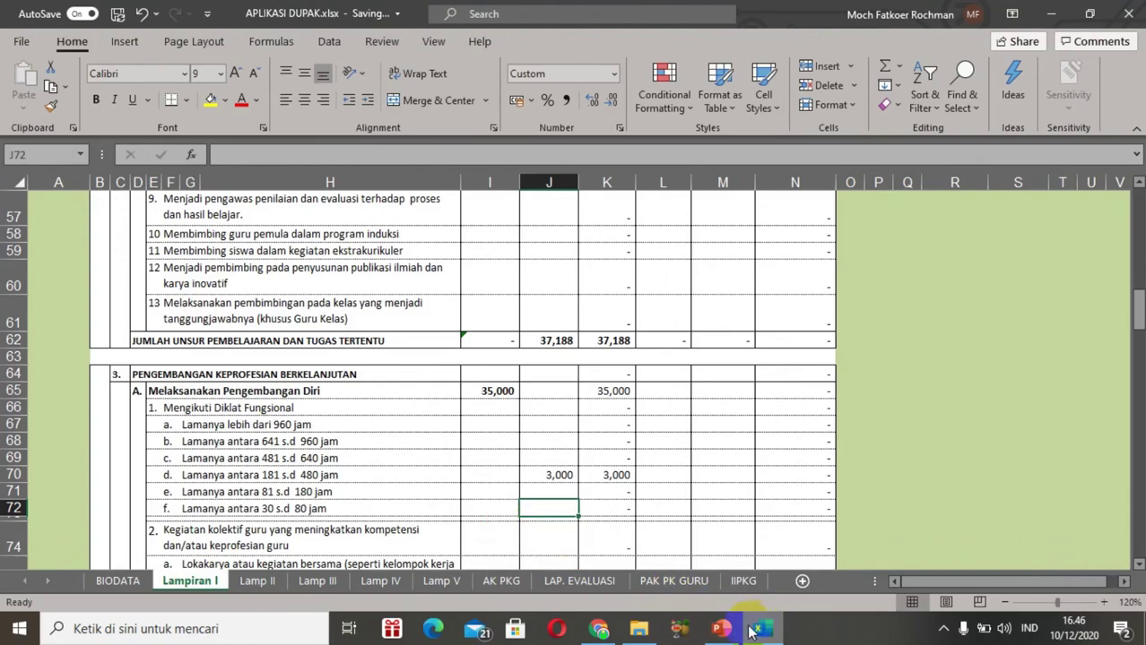
left_click(599, 630)
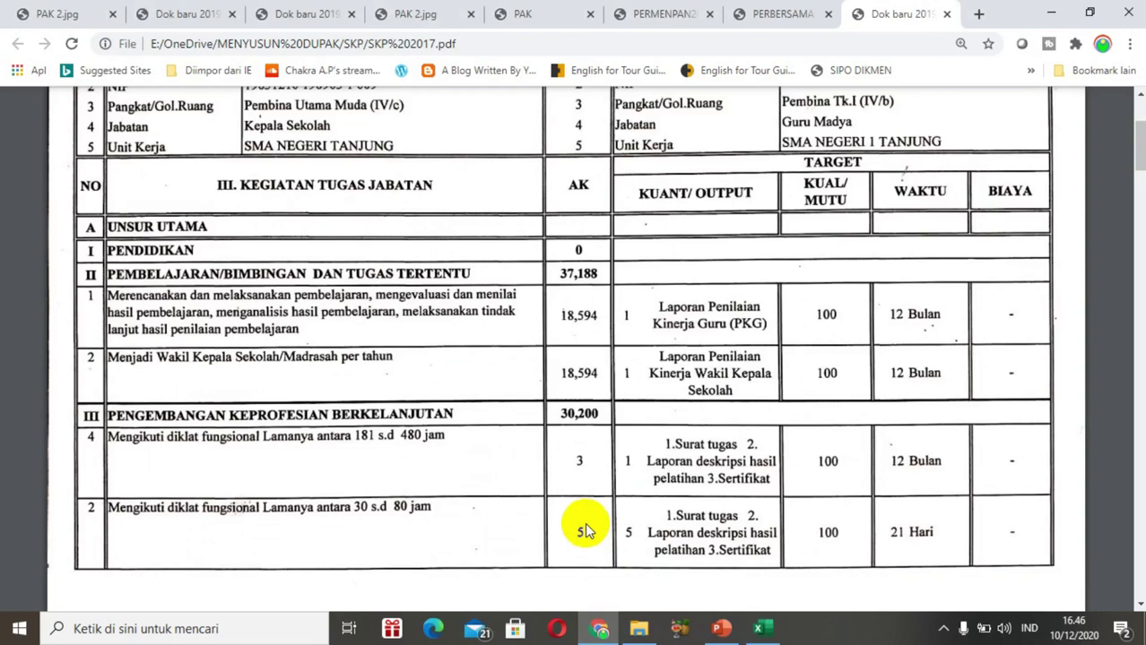
left_click(760, 626)
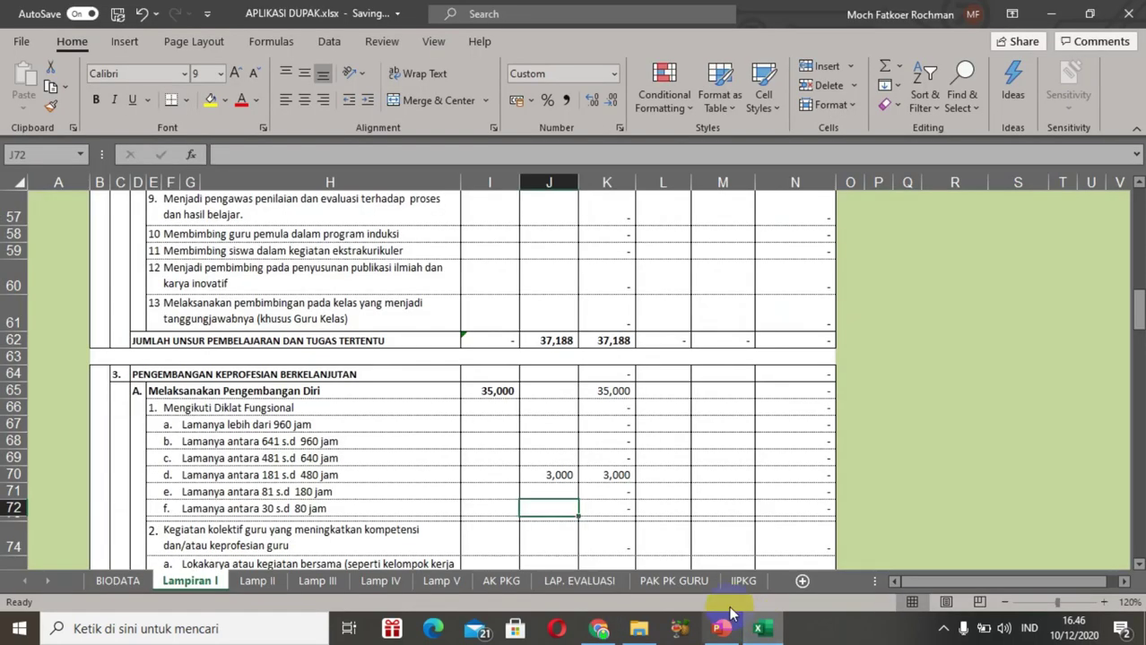
Step: Enter 5 in J72 for the 30–80-hour diklat, then move to J81 in the publication section
type("5")
key("Return")
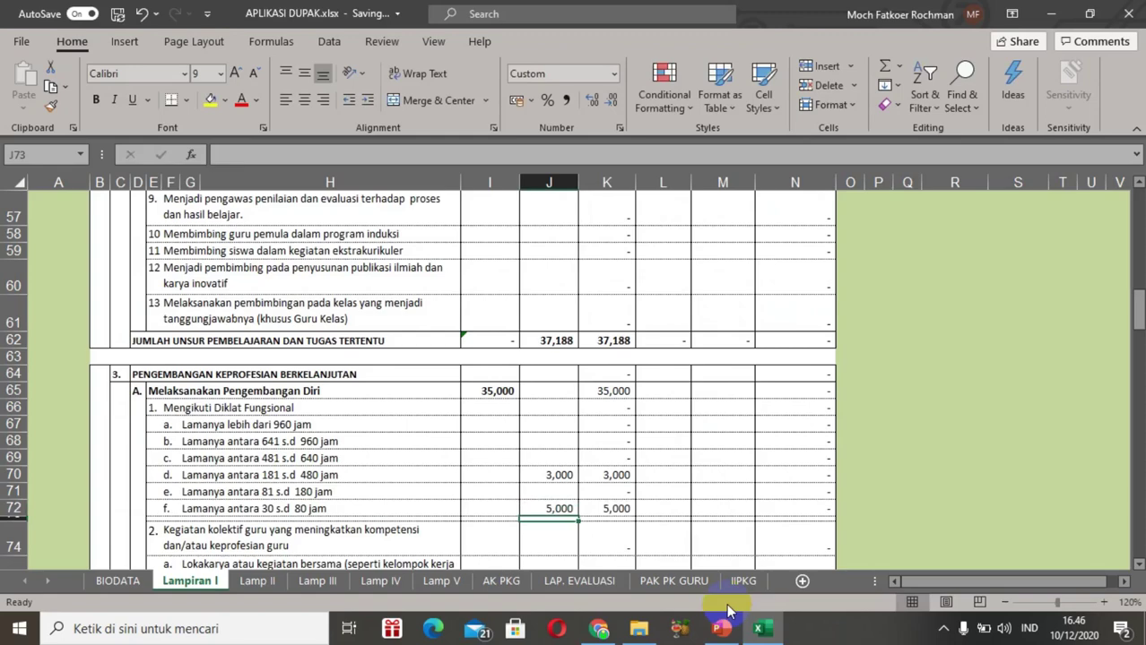
key("Down")
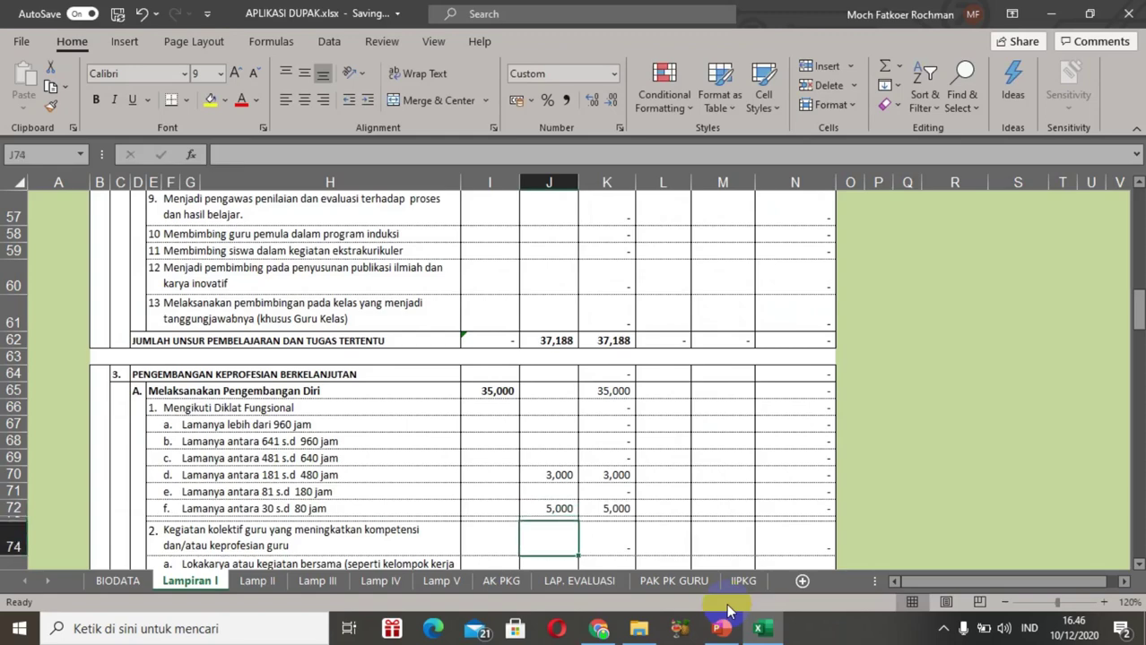
key("Down")
key("Down")
key("Up")
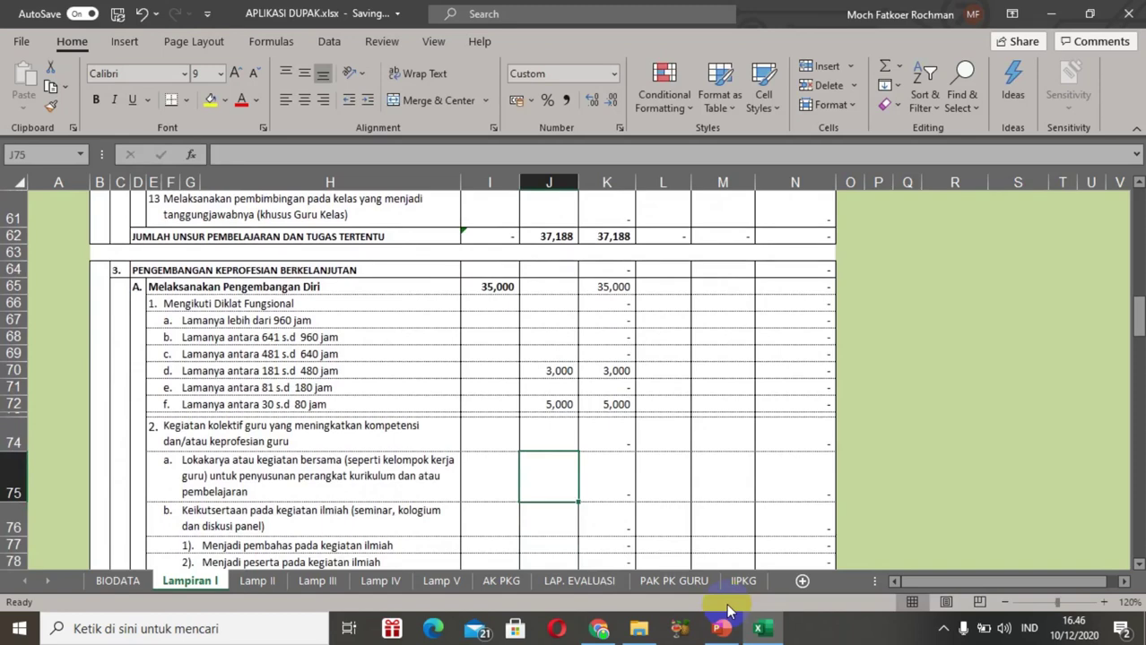
left_click(563, 519)
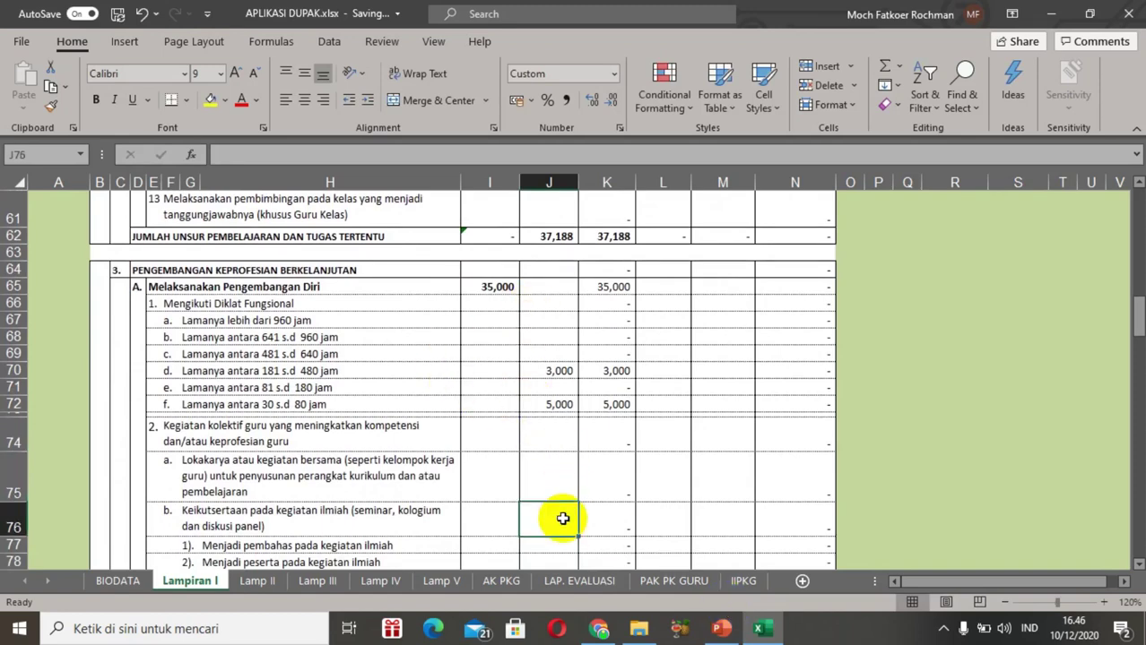
key("Down")
key("Down")
key("Down")
key("Down")
key("Down")
key("Down")
key("Down")
key("Down")
key("Down")
key("Down")
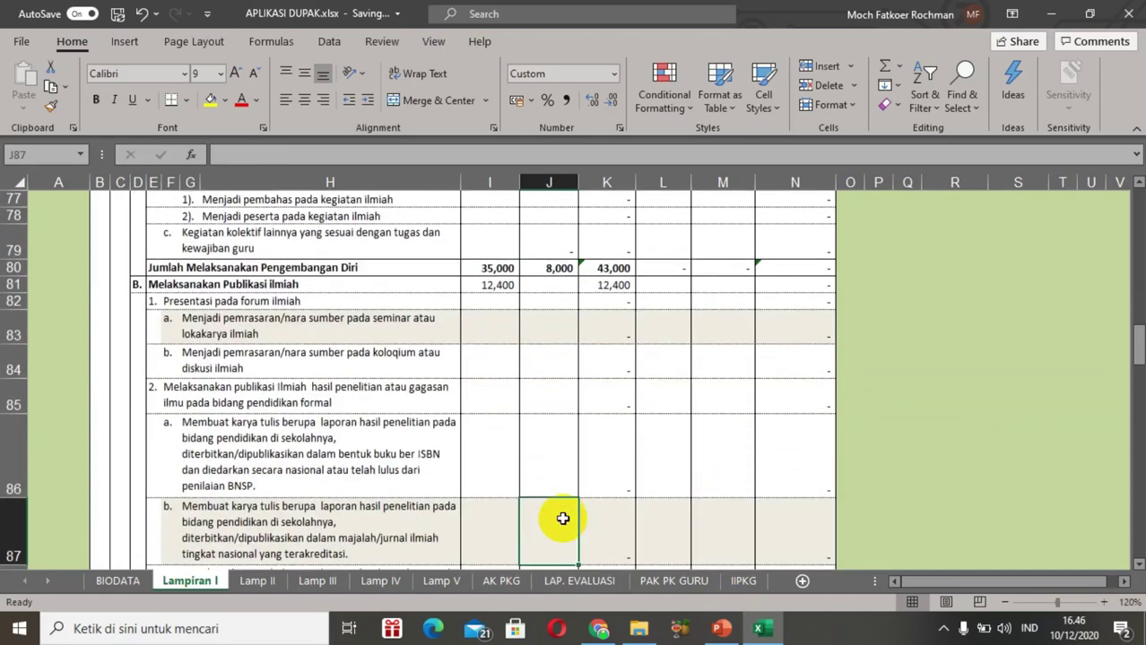
key("Up")
key("Up")
key("Up")
key("Up")
key("Up")
key("Up")
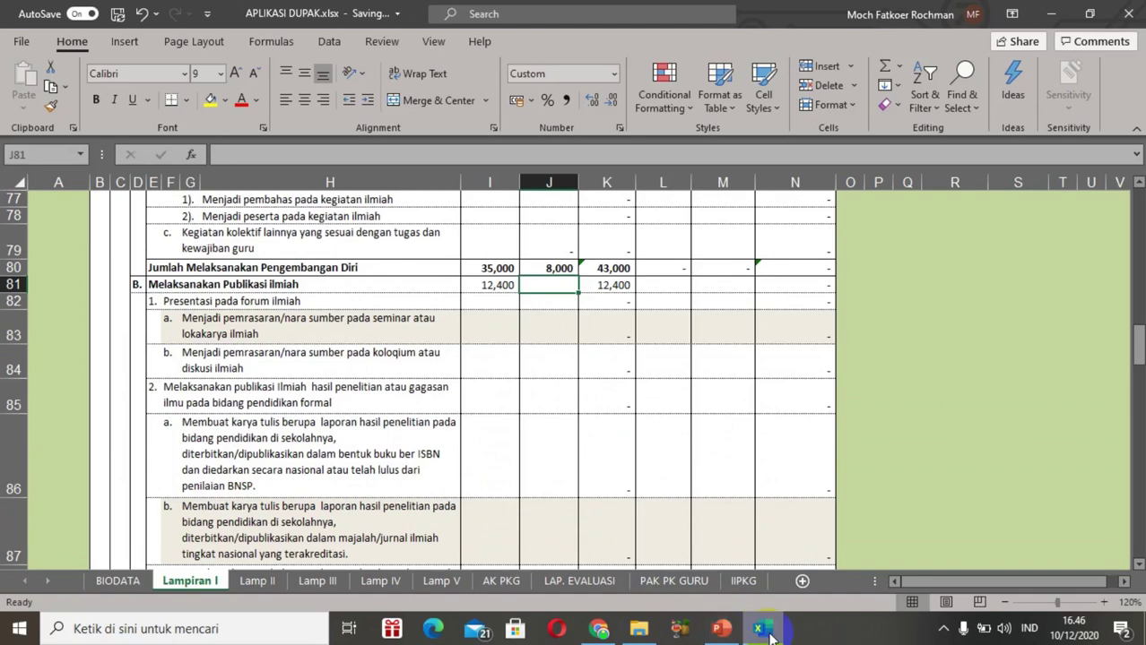
Step: Return to SKP 2017.pdf and scroll down to the publication activity rows
left_click(599, 630)
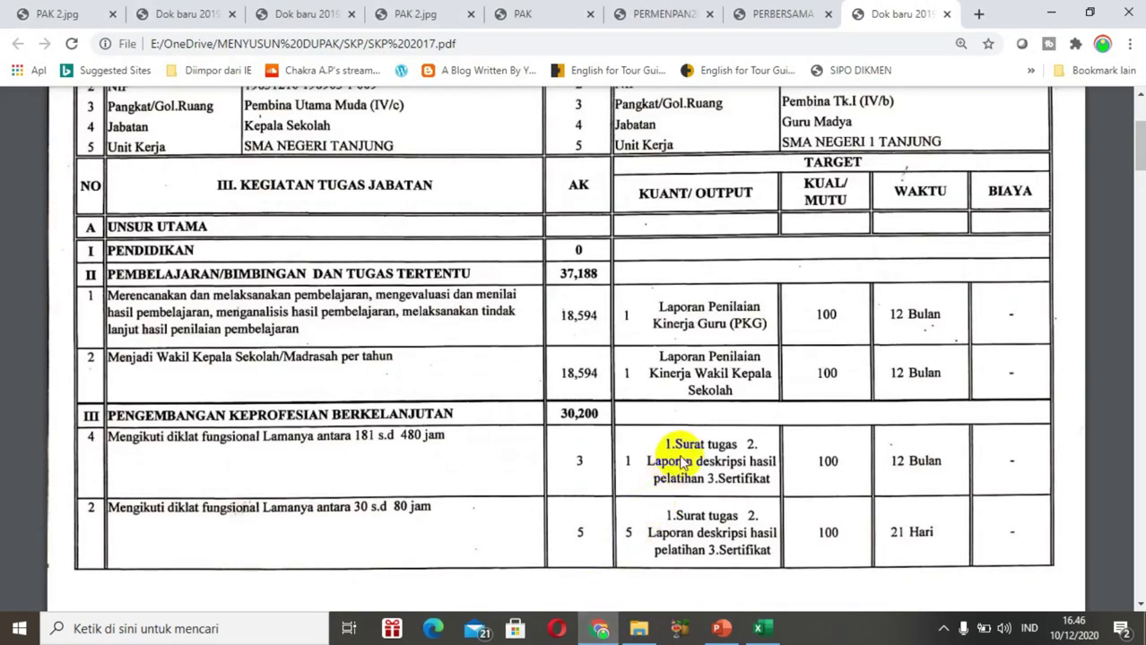
scroll(681, 461, "down", 3)
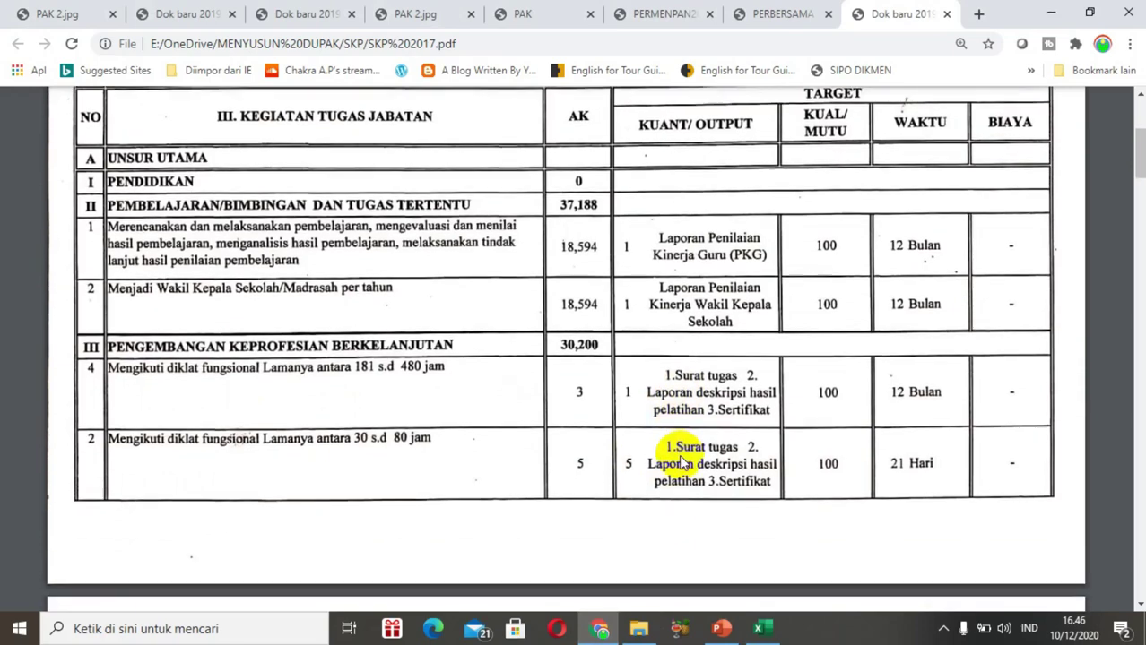
scroll(679, 454, "down", 3)
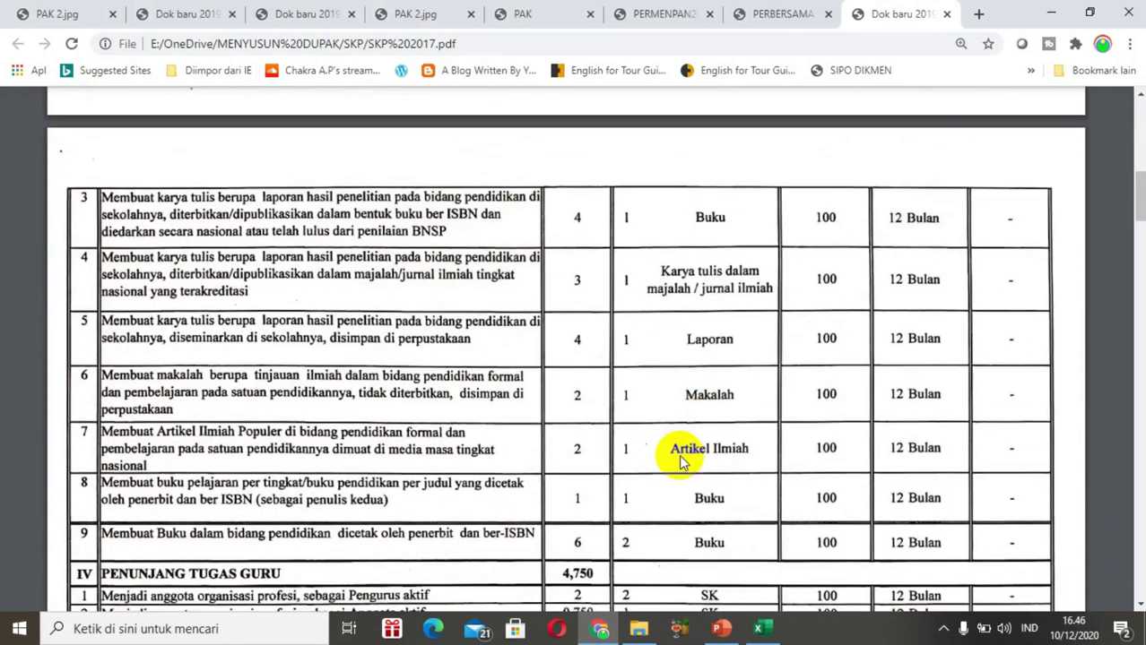
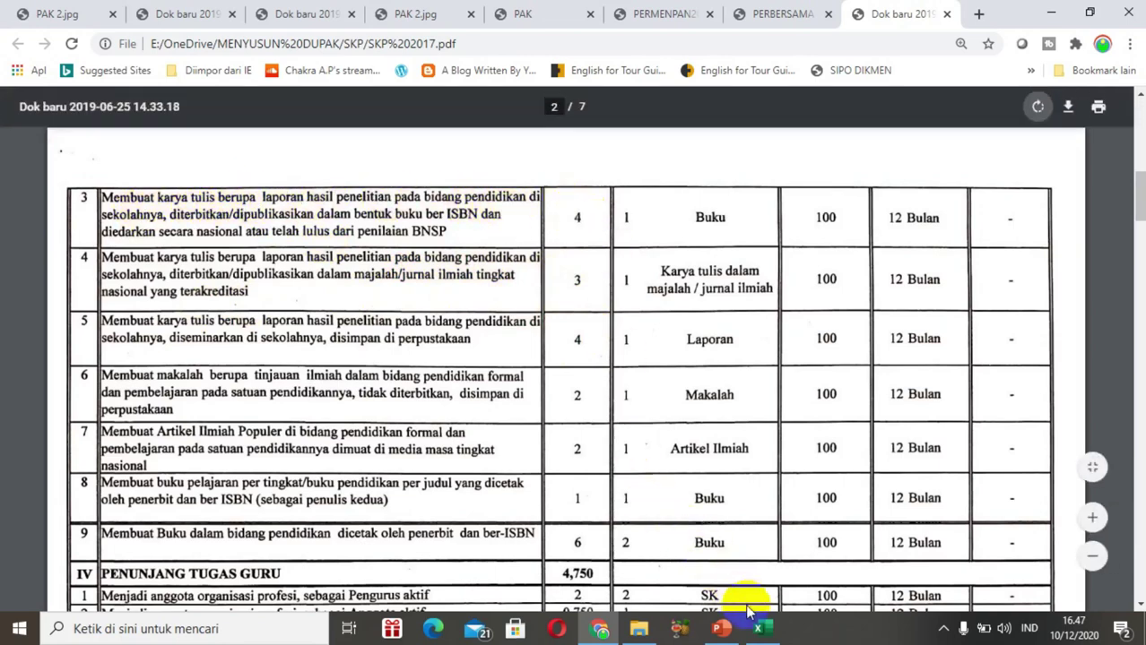
Step: Enter 4 in J86 for the ISBN-book research report, then bring up the SKP PDF
left_click(761, 629)
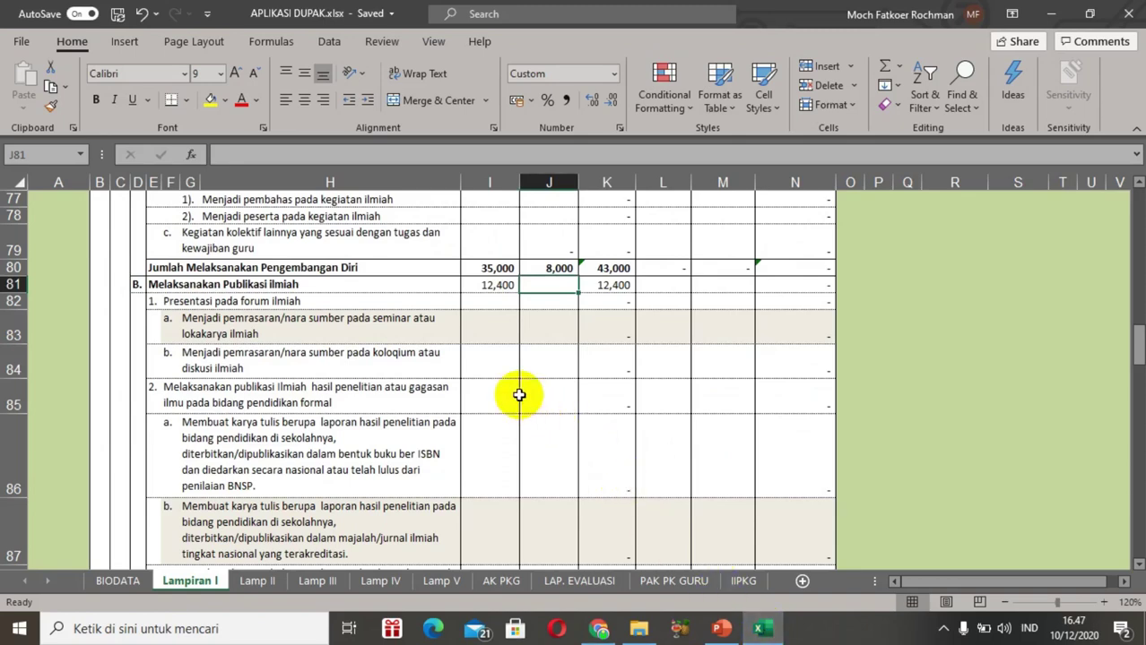
key("Down")
key("Down")
key("Down")
key("Down")
key("Down")
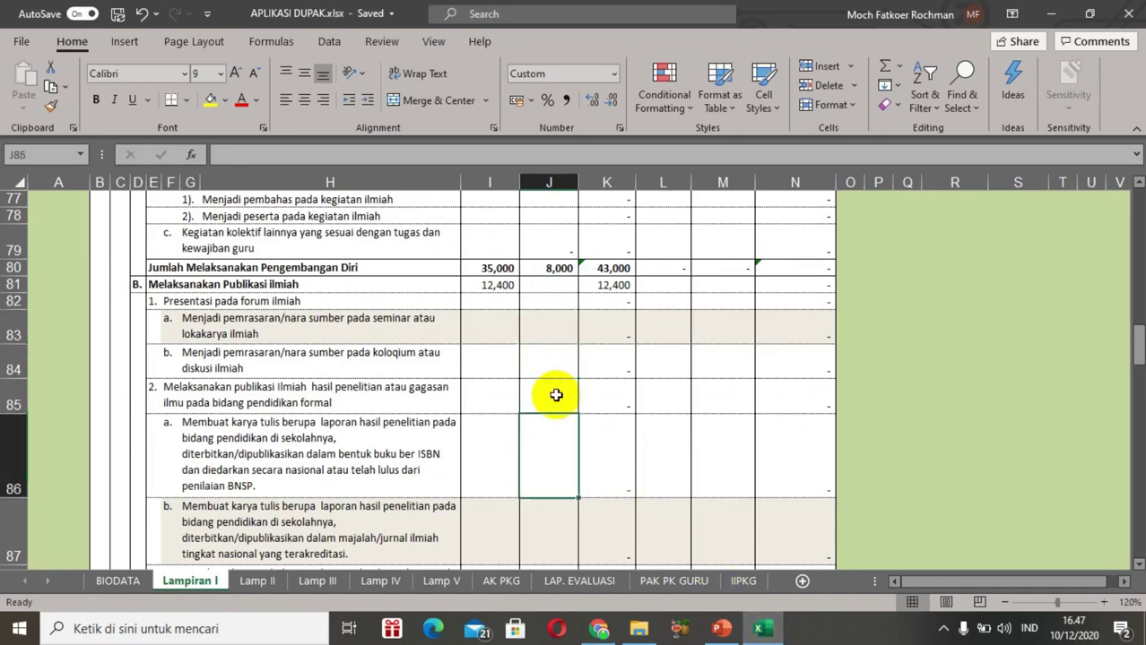
key("Down")
key("Down")
key("Down")
key("Down")
key("Down")
key("Down")
key("Up")
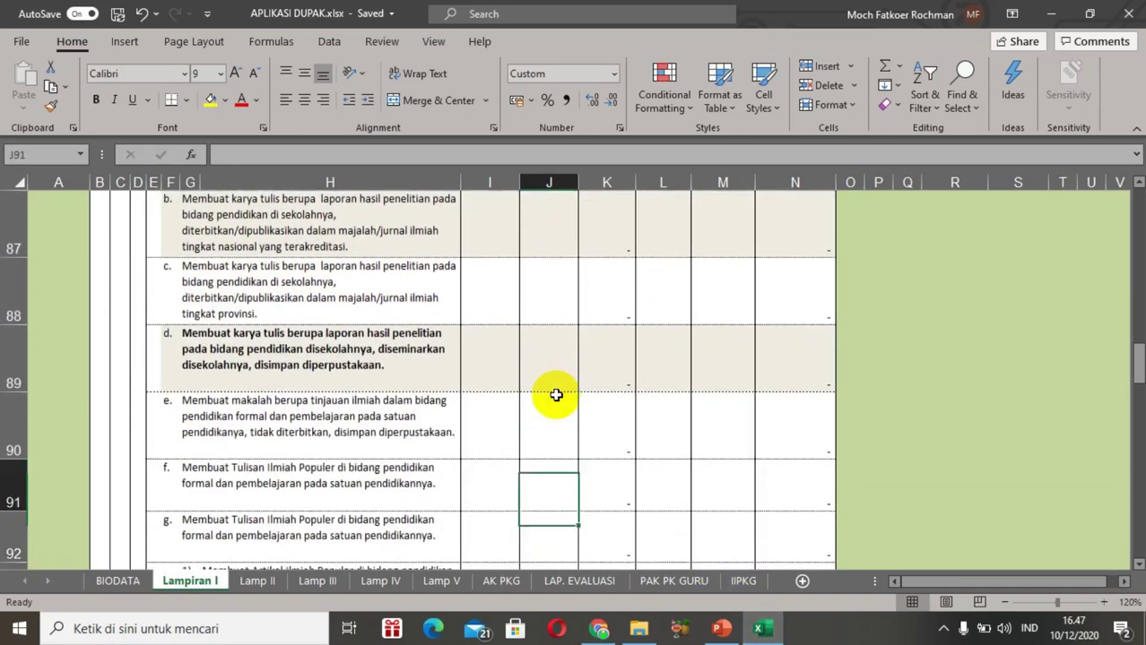
key("Up")
key("Up")
key("Up")
key("Up")
key("Up")
key("Up")
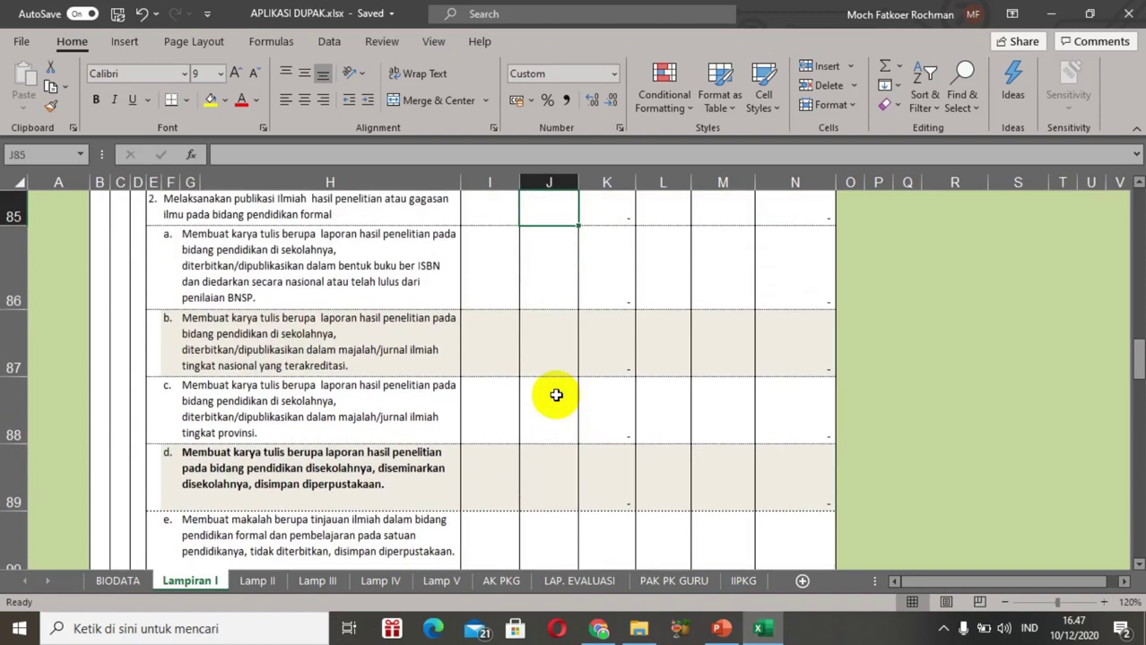
key("Down")
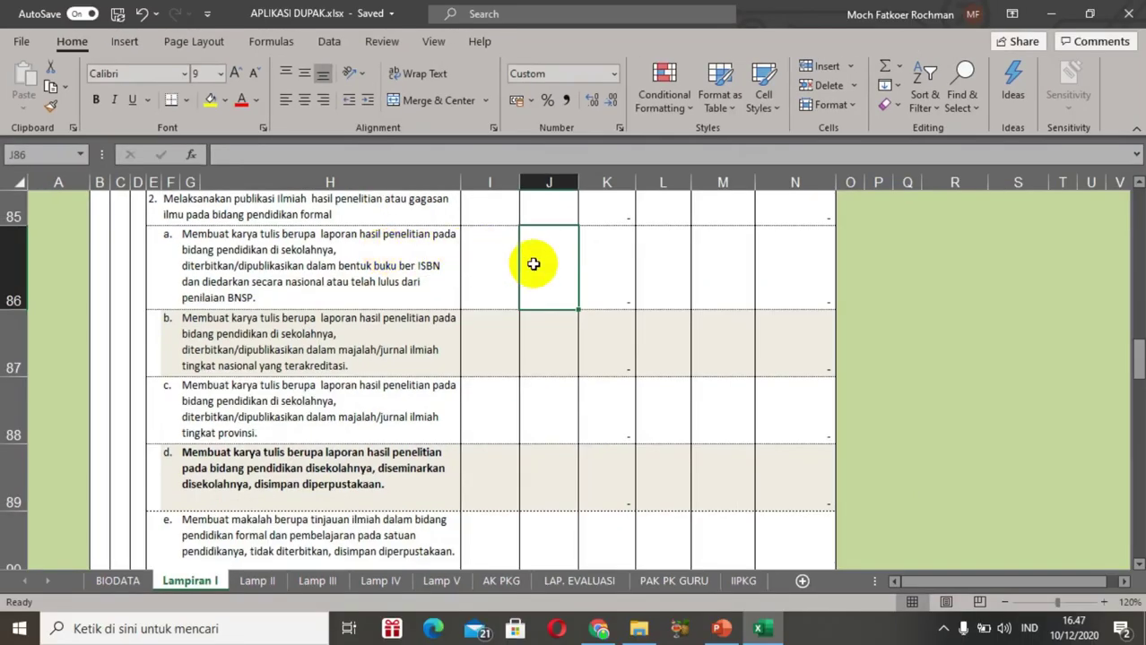
type("4")
key("Return")
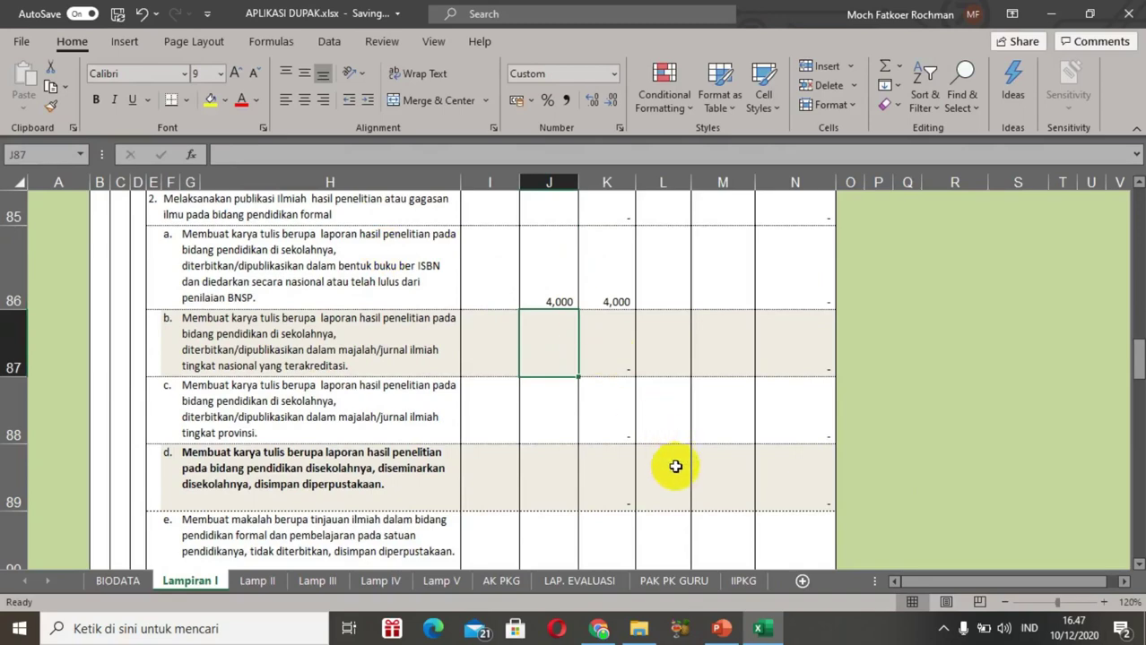
left_click(599, 633)
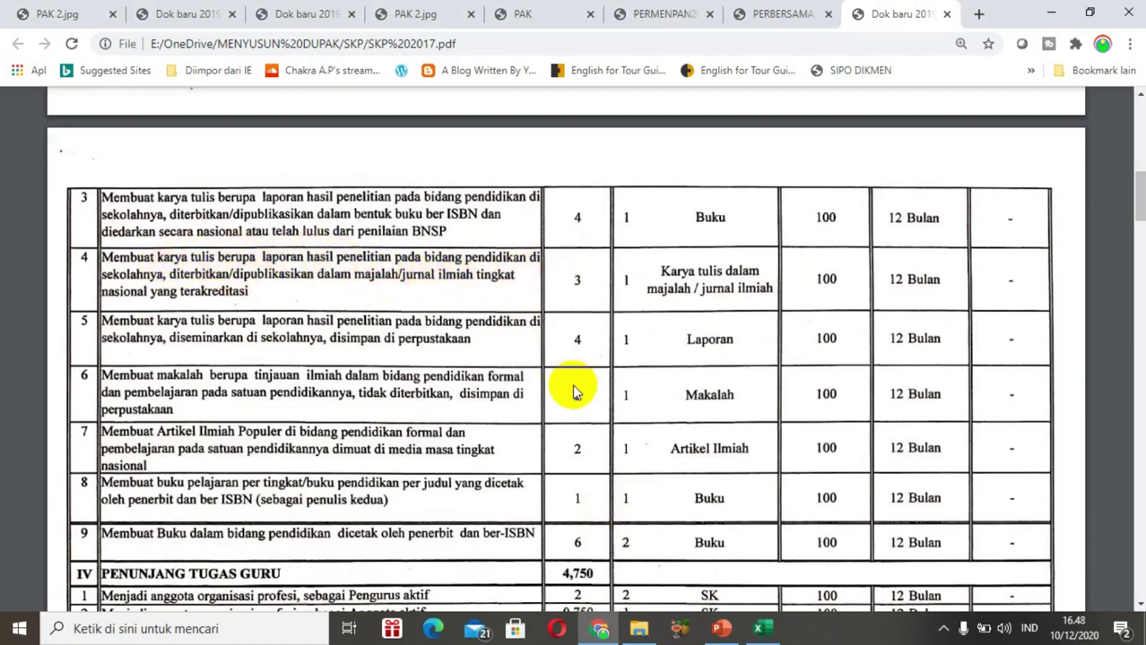
Step: Enter 3 in J87 for the accredited-journal research report
left_click(760, 628)
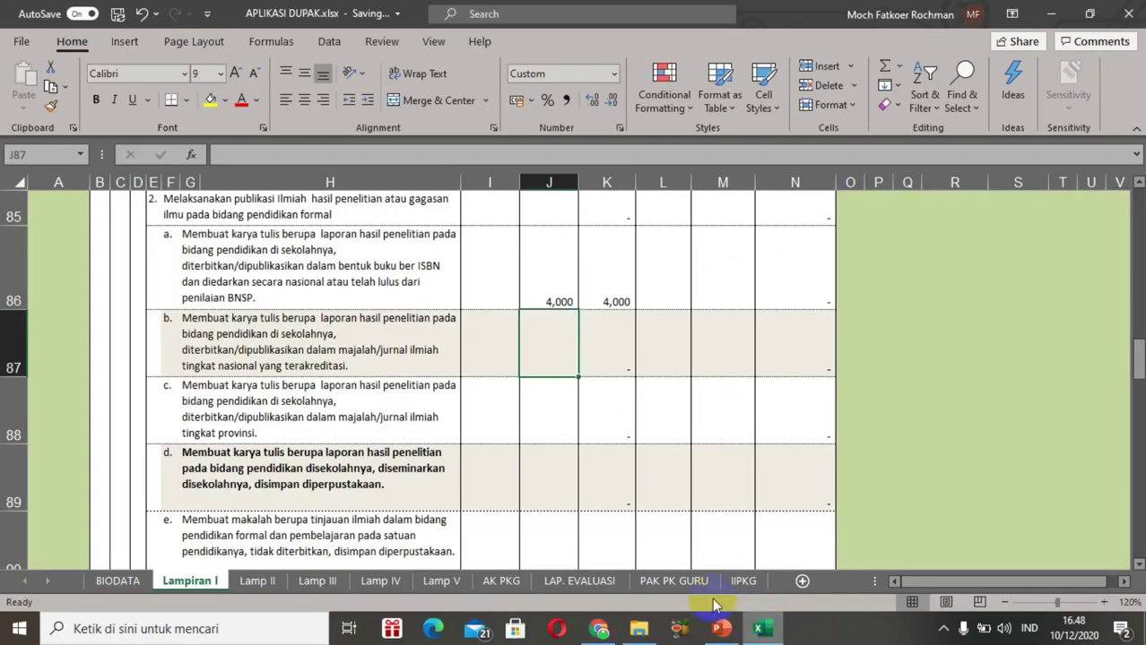
left_click(403, 366)
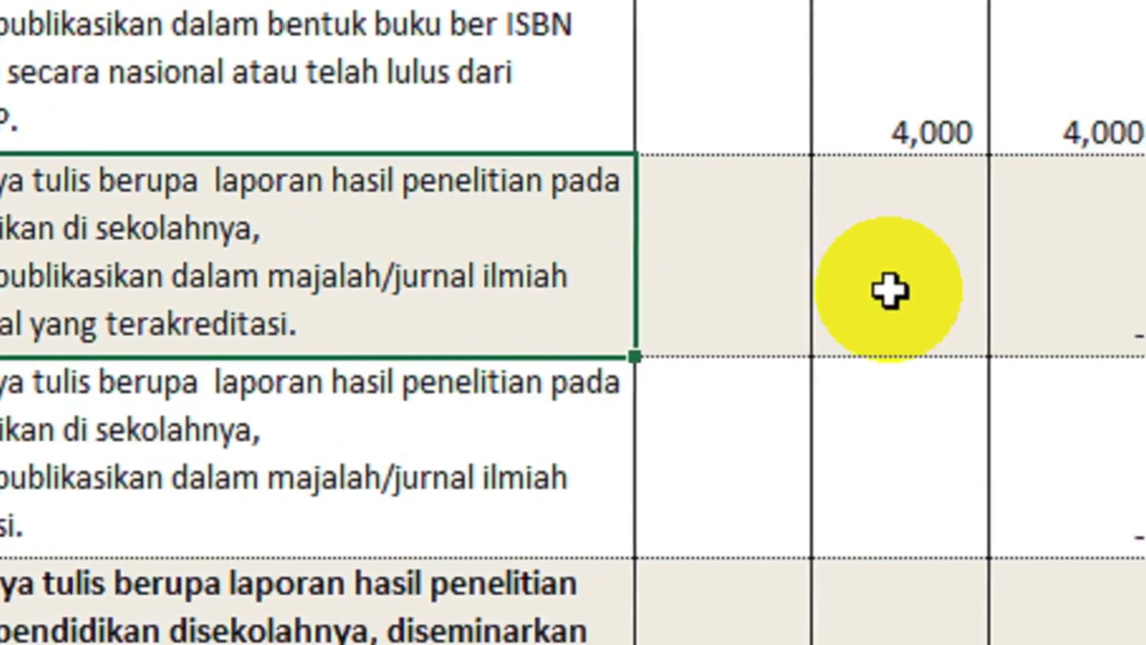
left_click(889, 290)
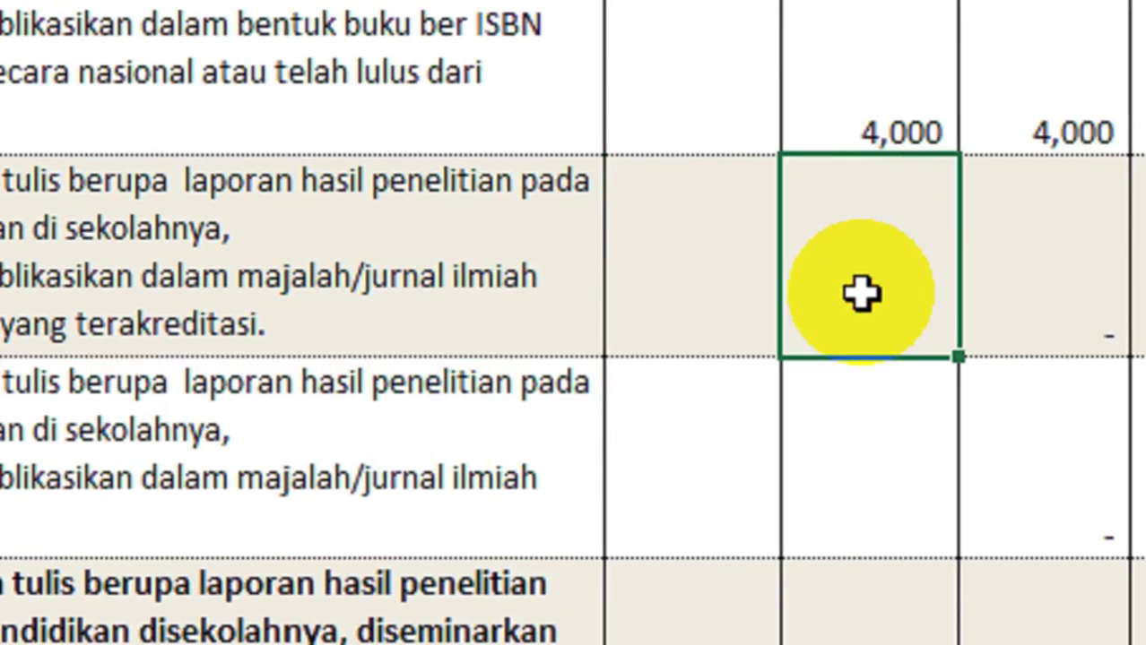
key("F3")
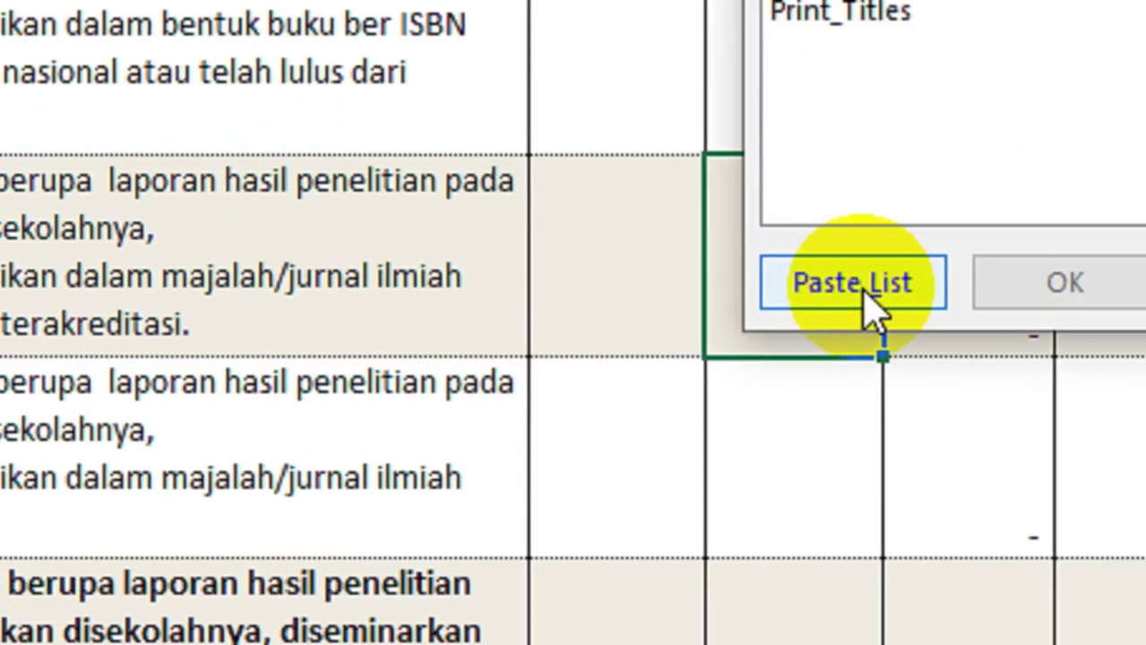
left_click(865, 289)
type("3")
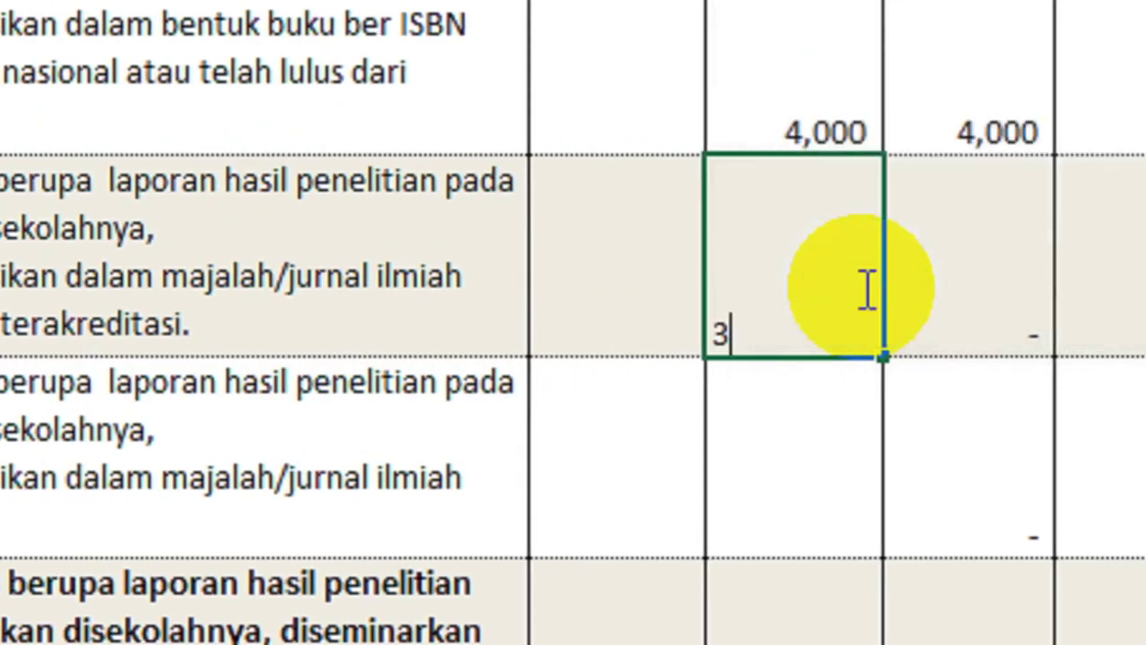
left_click(862, 417)
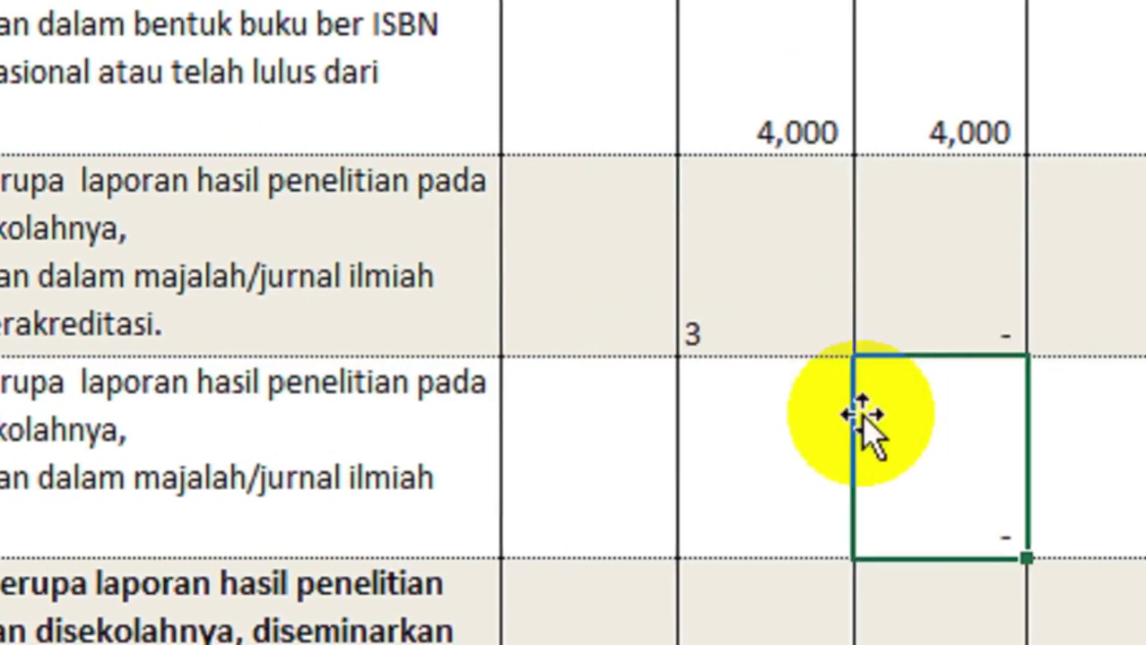
Step: Move down column J past the book and innovative-works items to the support-duty section
left_click(769, 478)
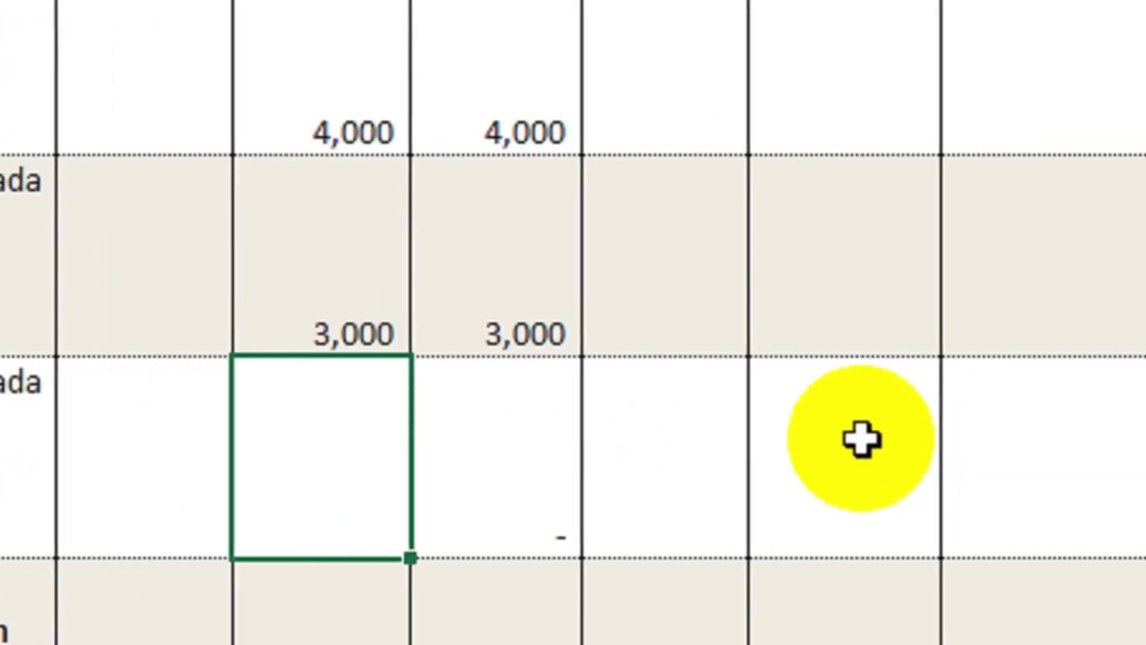
left_click(860, 428)
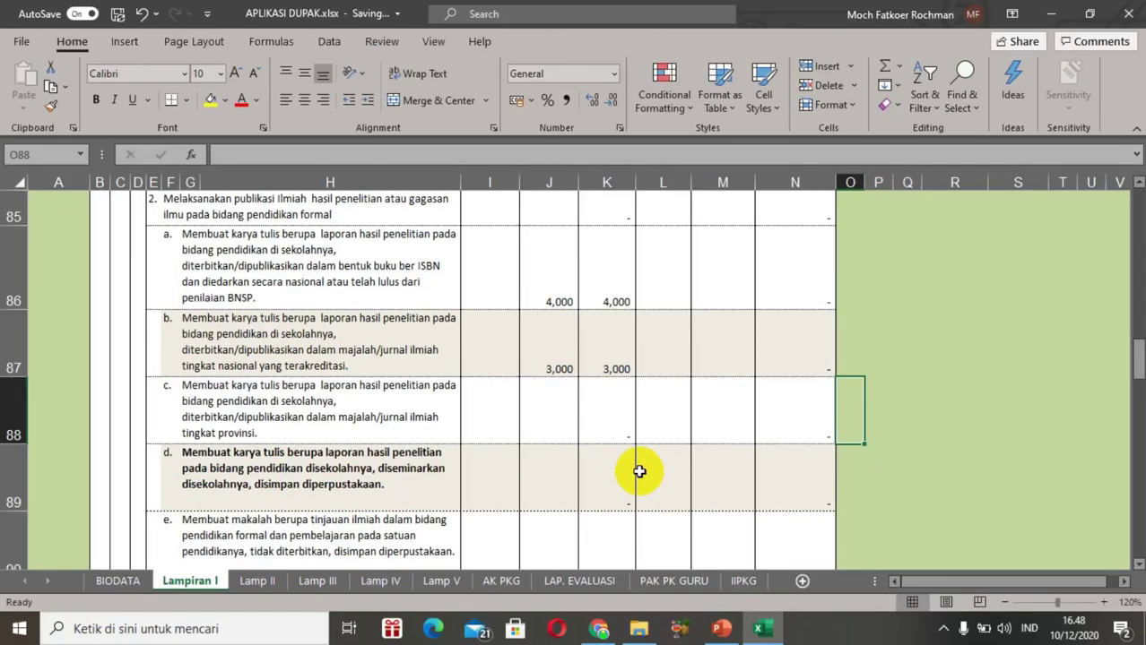
left_click(556, 424)
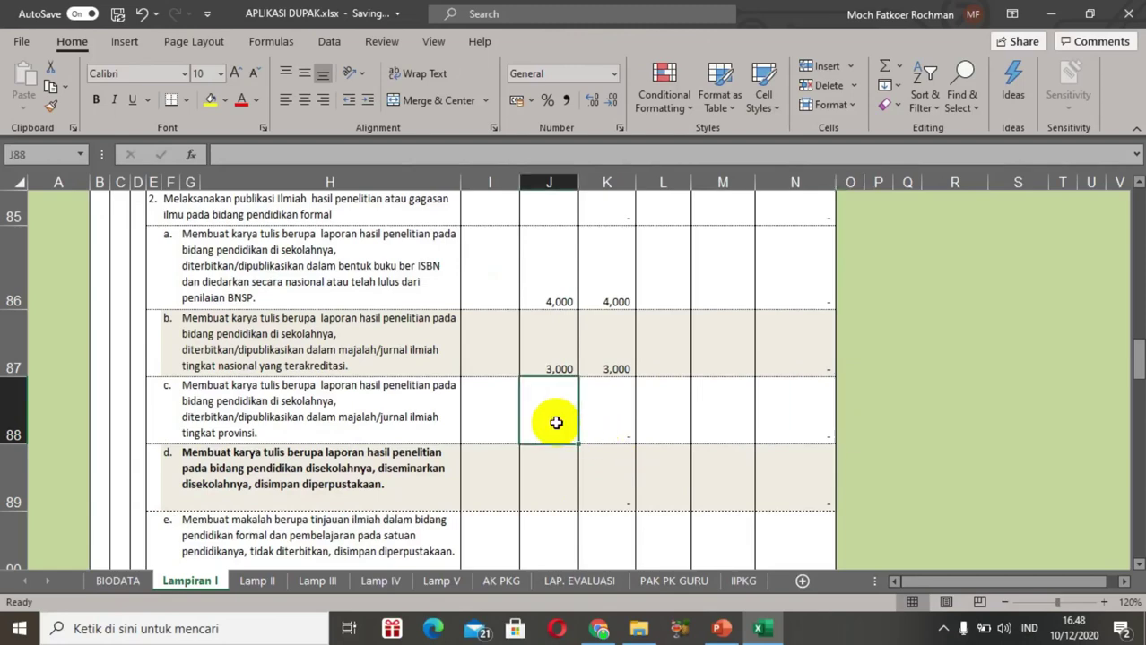
key("Down")
key("Down")
key("Down")
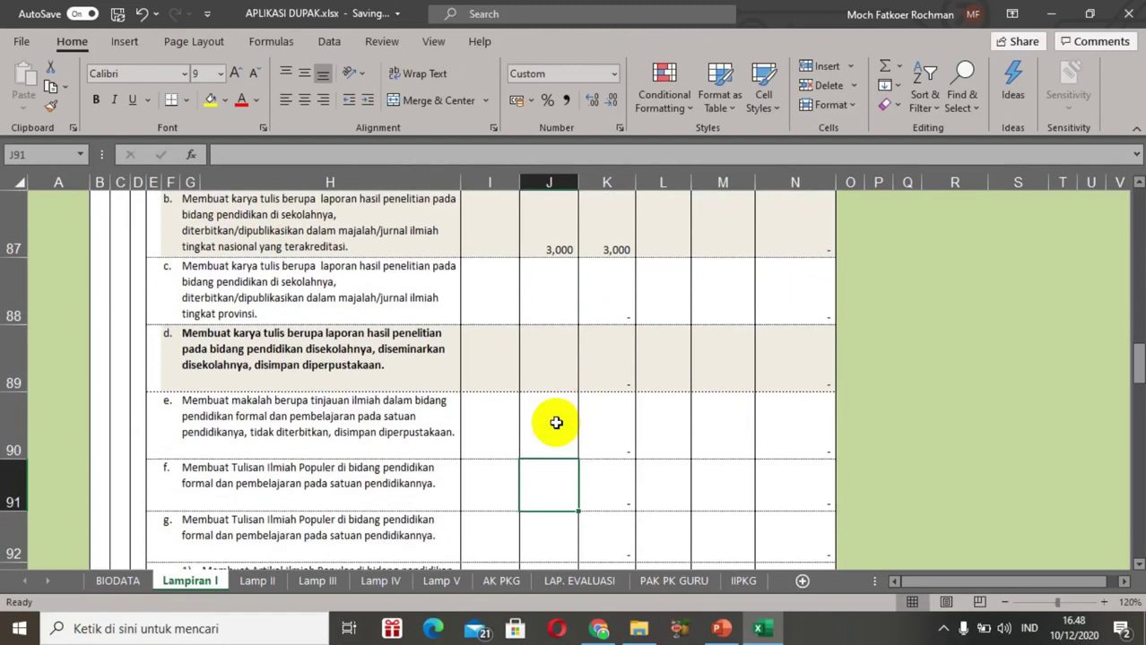
key("Down")
key("Down")
key("Down")
key("Down")
key("Down")
key("Down")
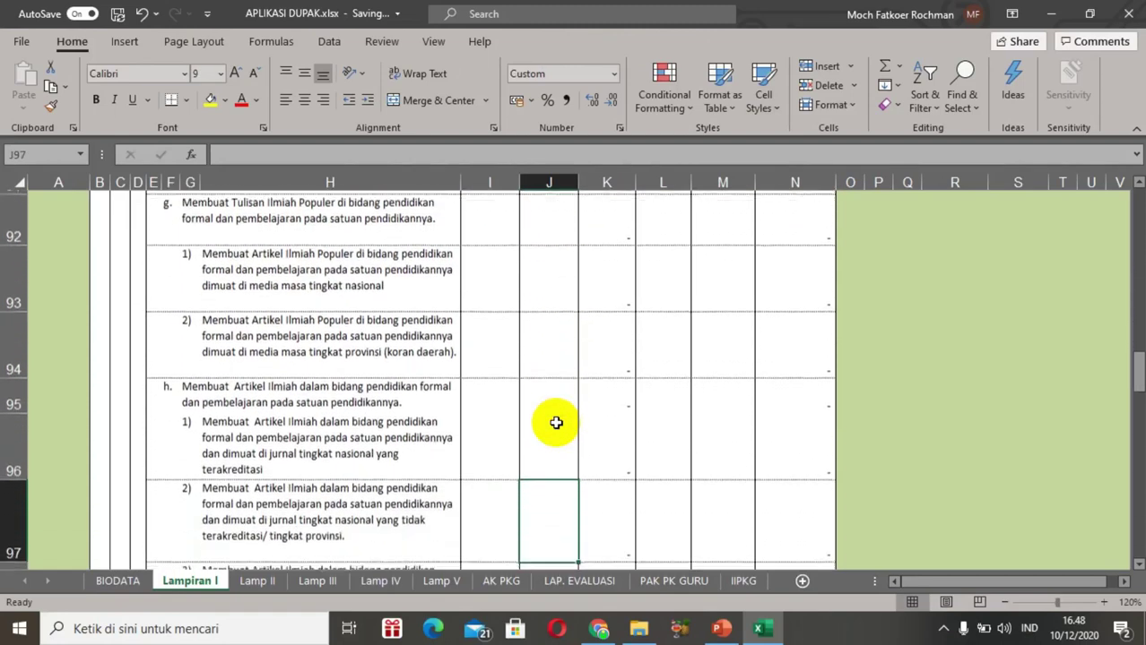
key("Down")
key("Down")
key("Down")
key("Down")
key("Down")
key("Down")
key("Down")
key("Down")
key("Down")
key("Down")
key("Down")
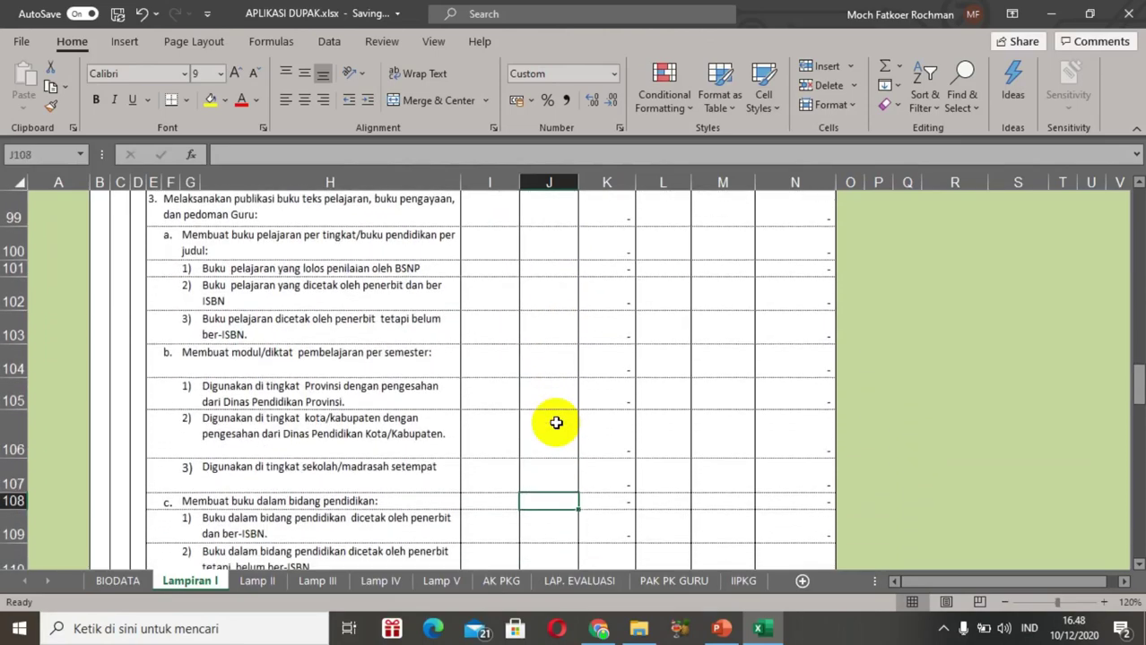
key("Down")
key("Down")
key("Down")
key("Down")
key("Down")
key("Down")
key("Down")
key("Down")
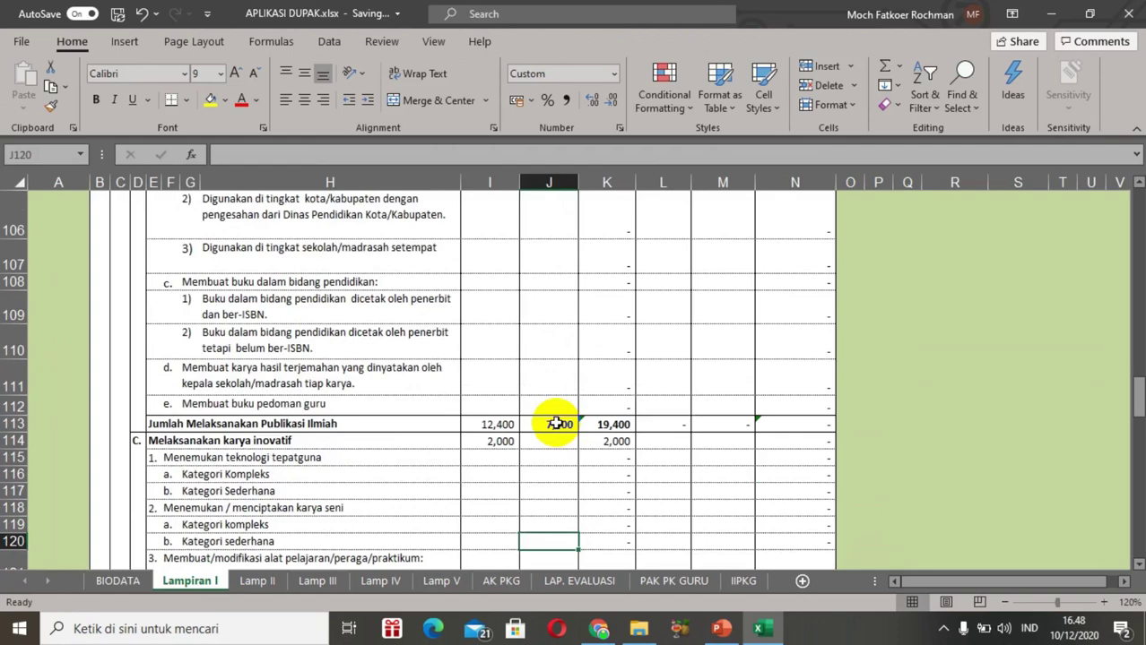
key("Down")
key("Down")
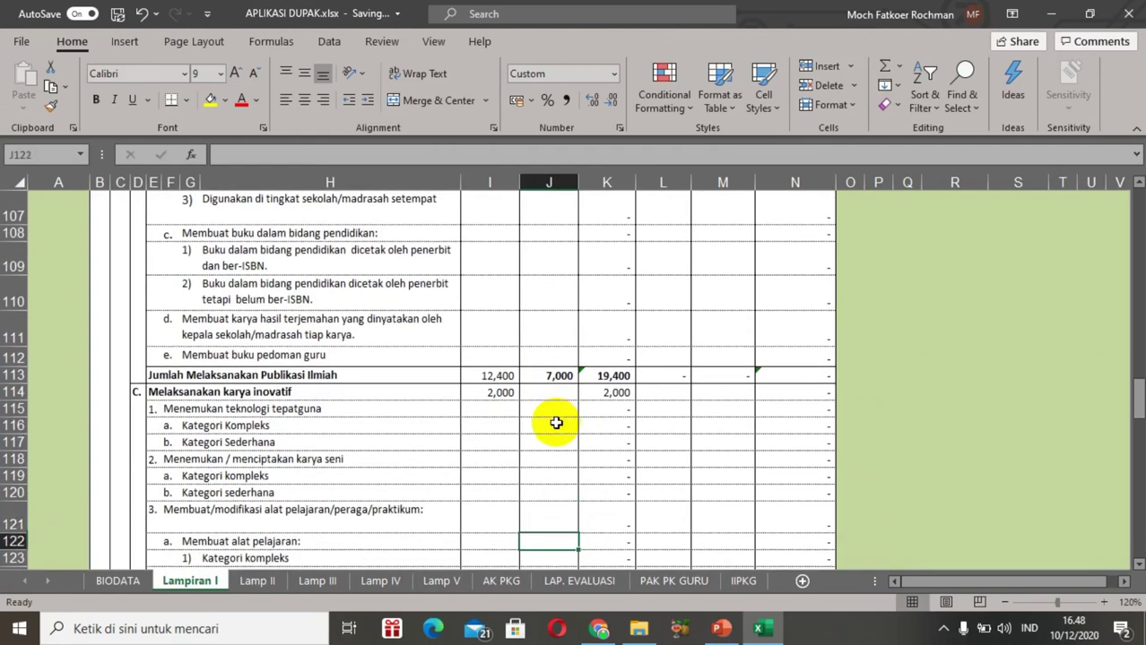
key("Down")
key("Down")
key("Down")
key("Down")
key("Down")
key("Down")
key("Down")
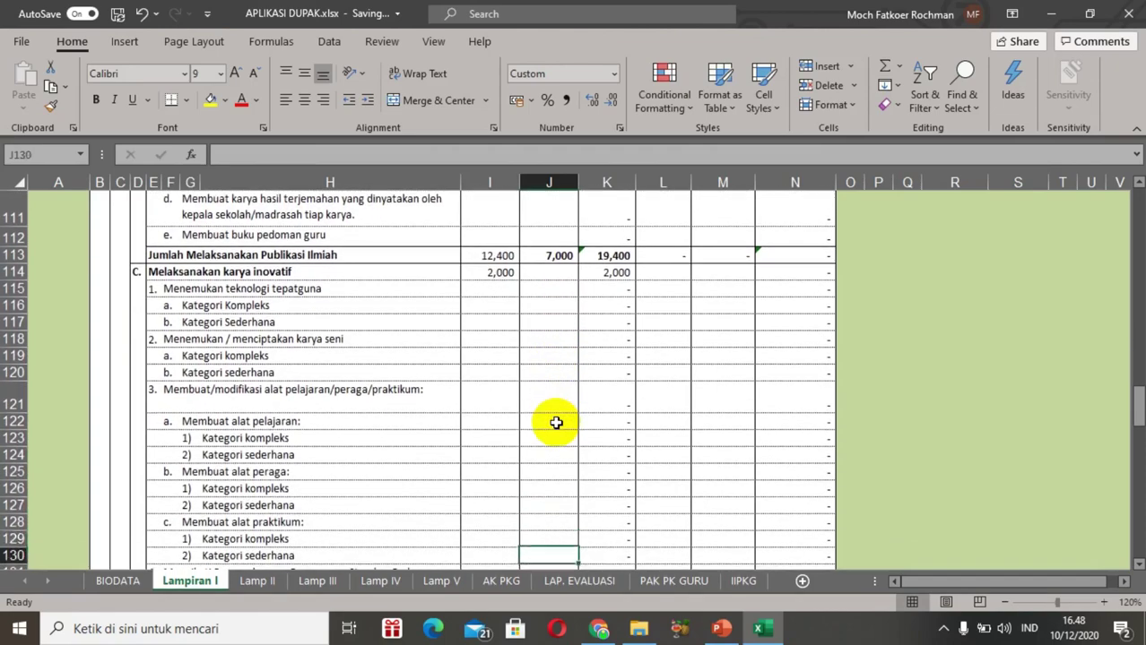
key("Down")
key("Down")
key("Down")
key("Down")
key("Down")
key("Down")
key("Down")
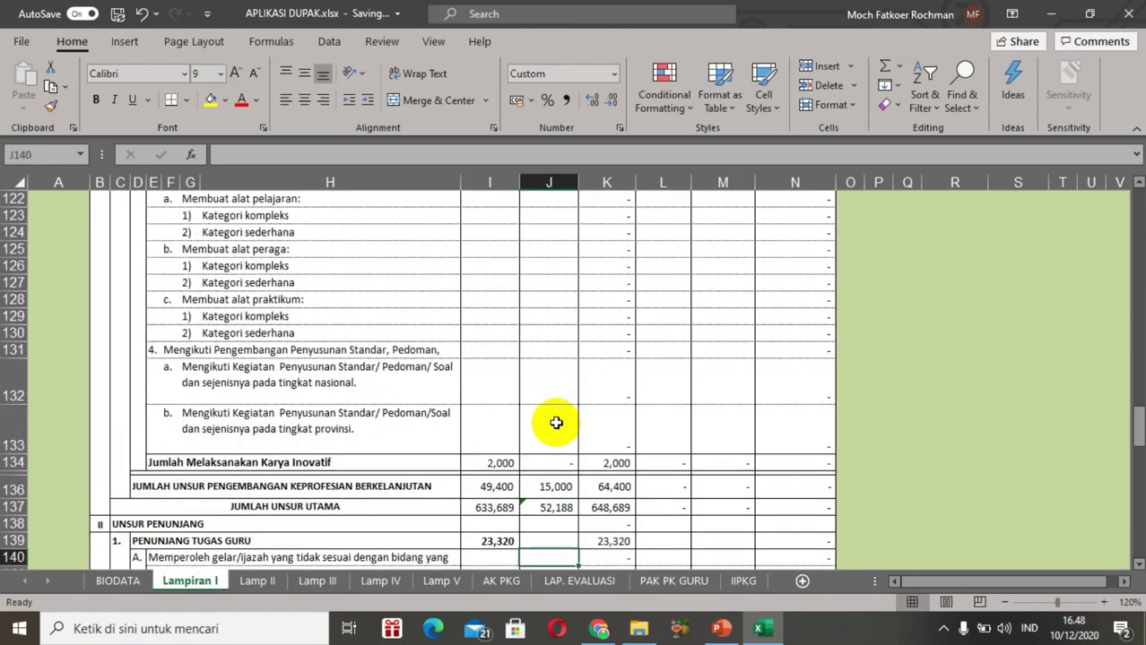
key("Down")
key("Down")
key("Down")
key("Down")
key("Down")
key("Down")
key("Down")
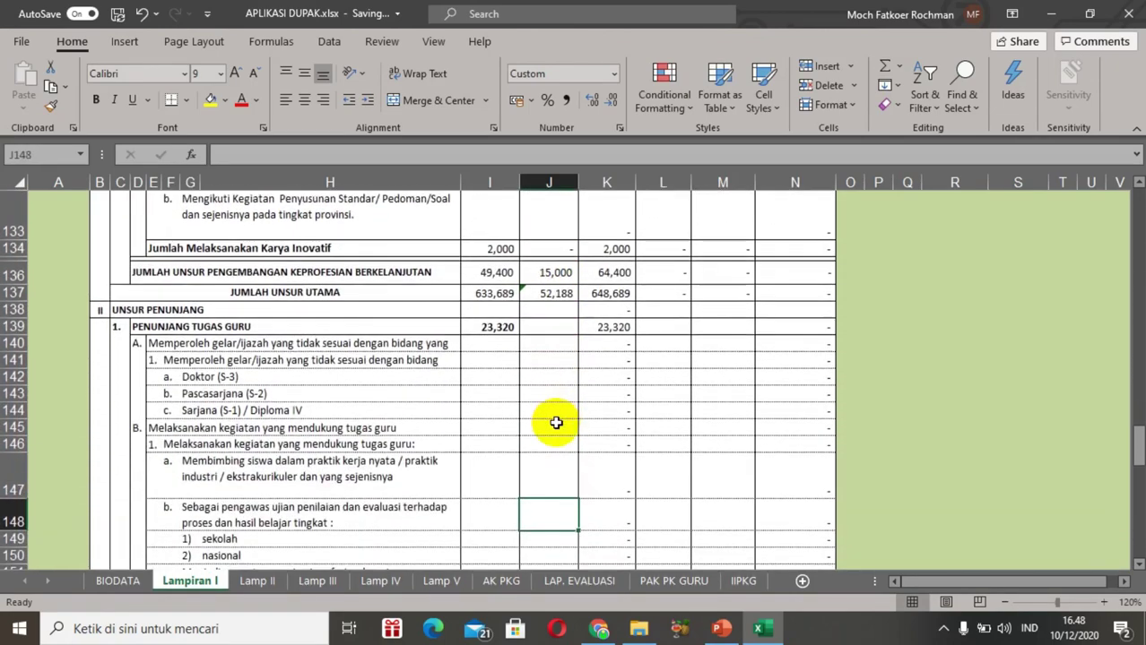
left_click(599, 631)
Step: Scroll the SKP PDF to the Penunjang Tugas Guru credits of 2, 0,750 and 2, totalling 4,750
scroll(631, 572, "down", 2)
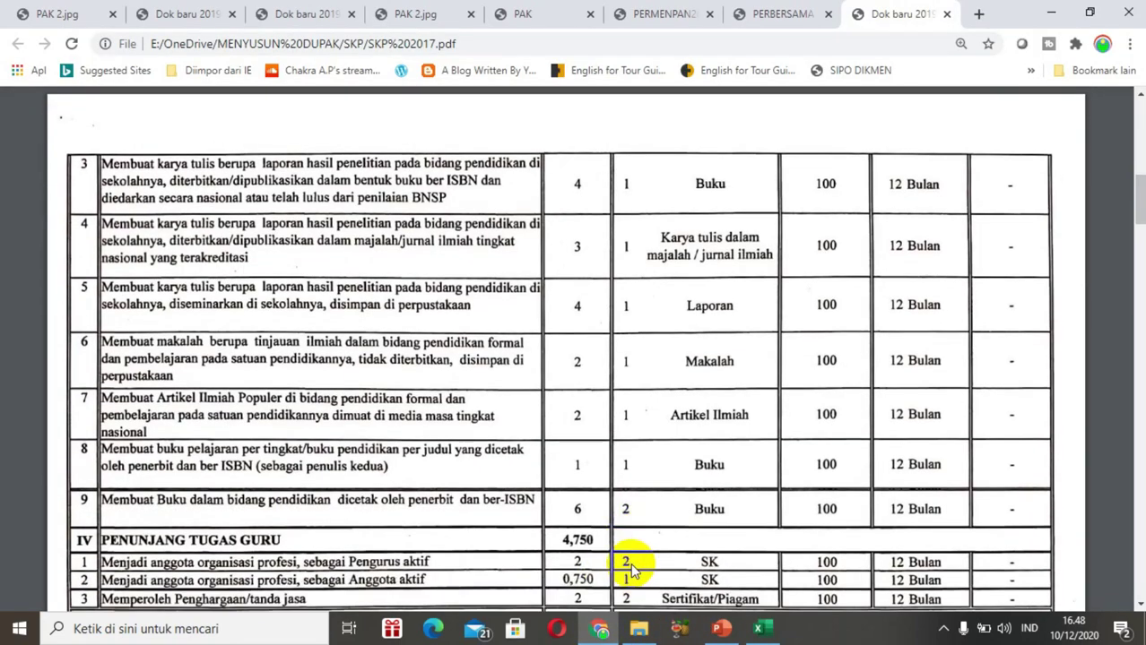
scroll(631, 571, "down", 3)
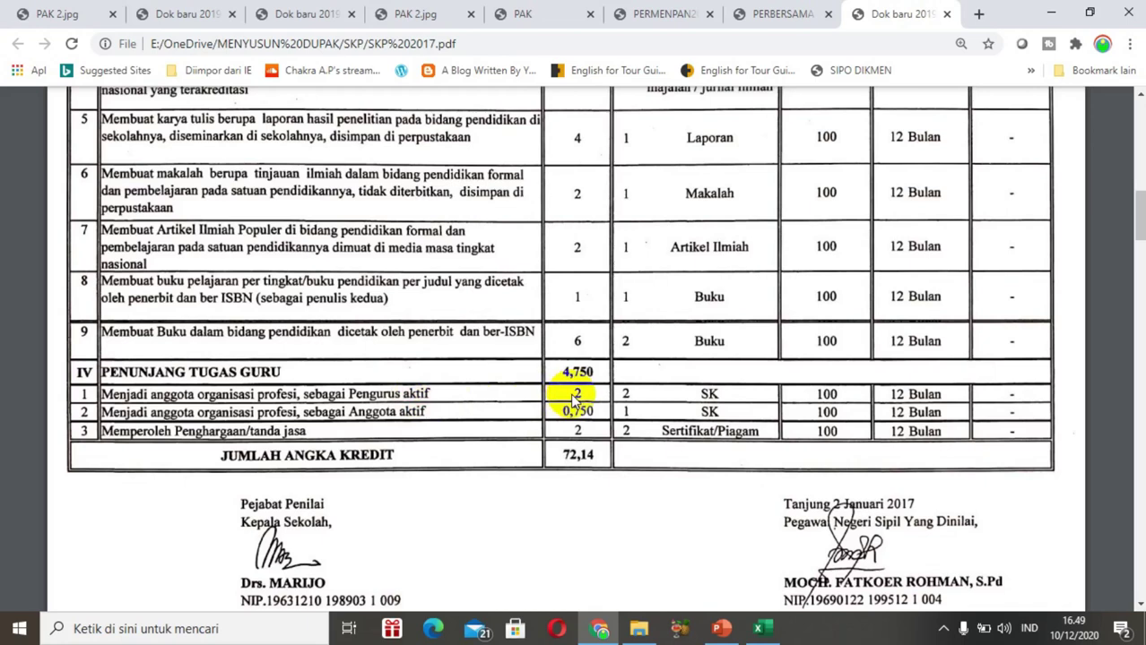
left_click(757, 629)
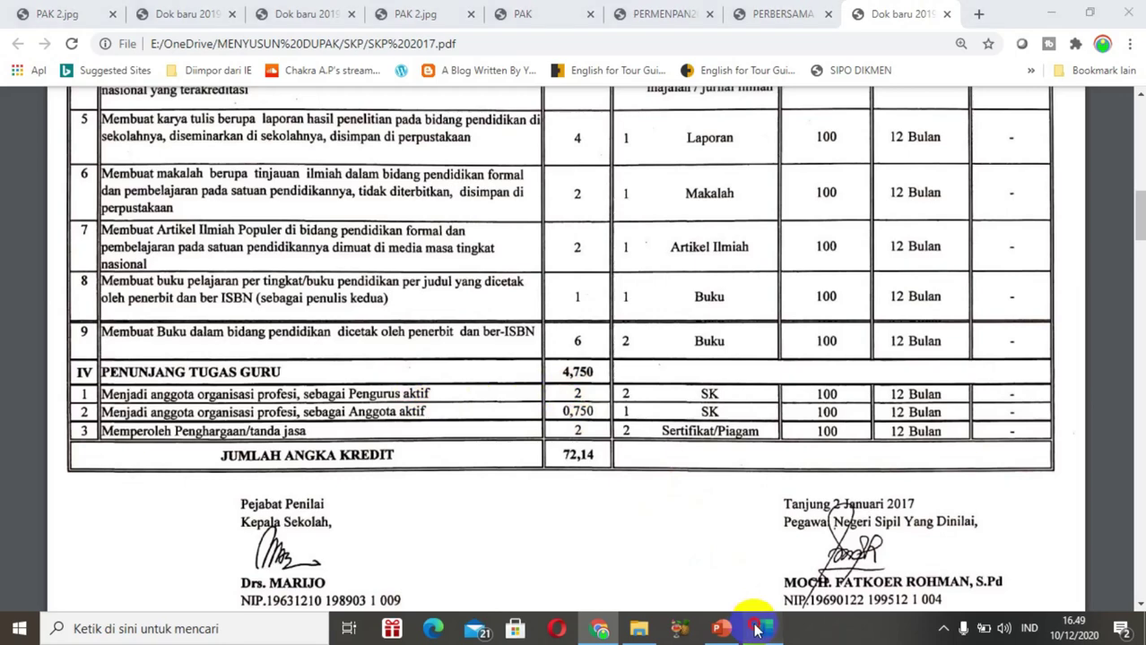
Step: Enter 2 in J152 for the active board membership role
key("Down")
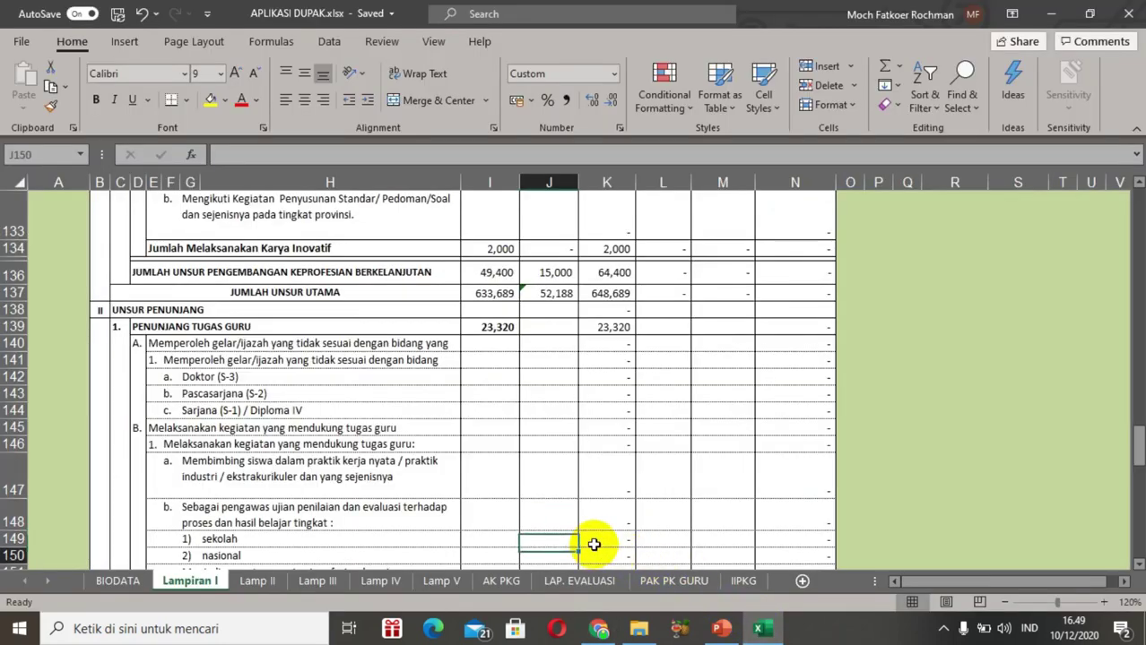
key("Down")
key("Down")
key("Down")
key("Down")
key("Up")
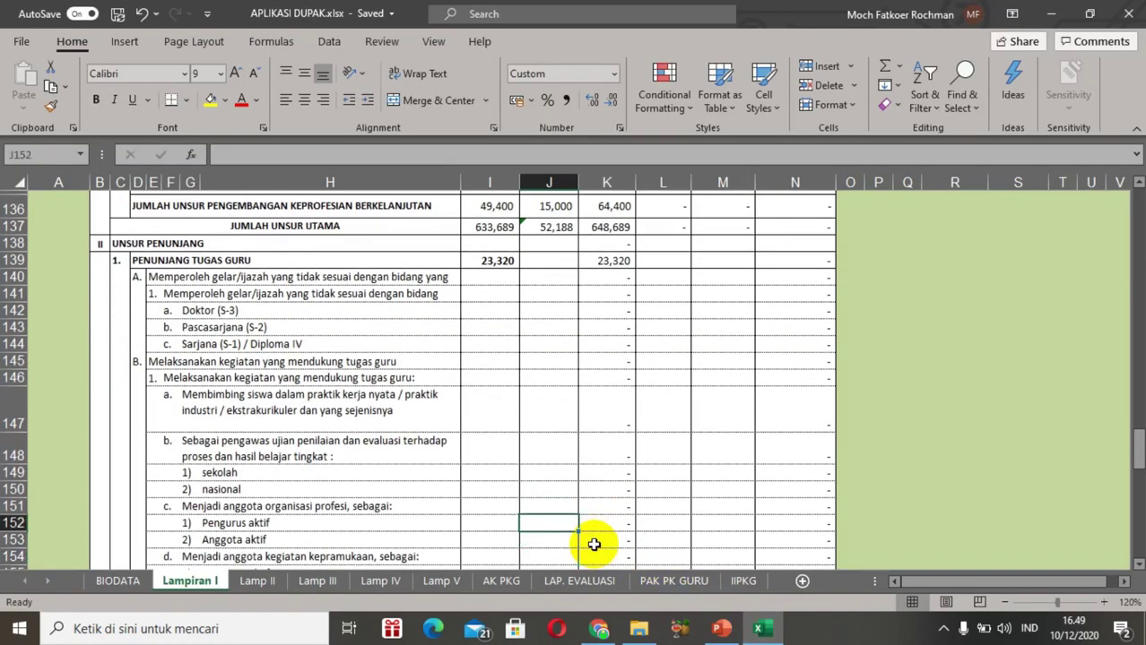
type("2")
key("Return")
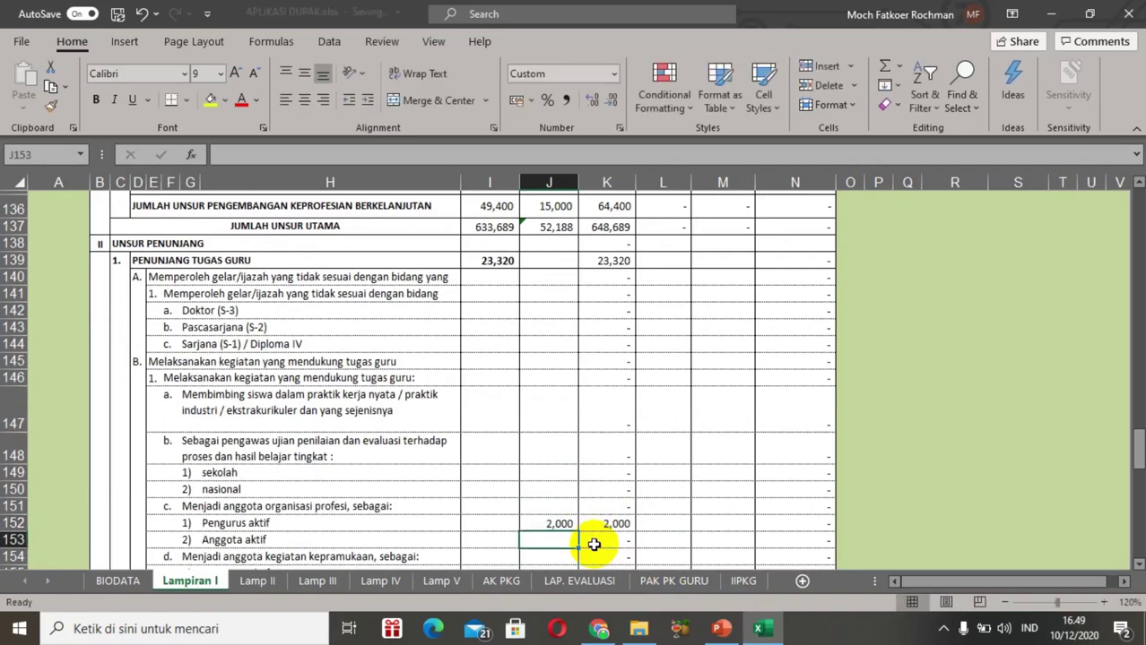
mouse_move(761, 630)
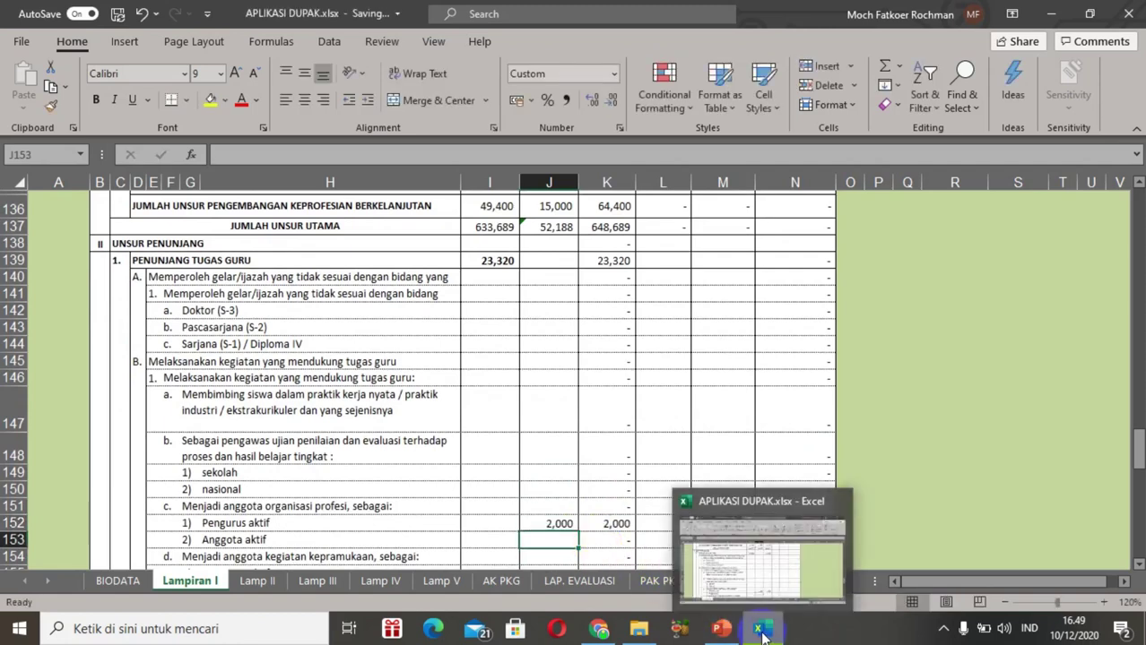
Step: Check the SKP PDF, then enter 0,75 for Anggota aktif
left_click(599, 628)
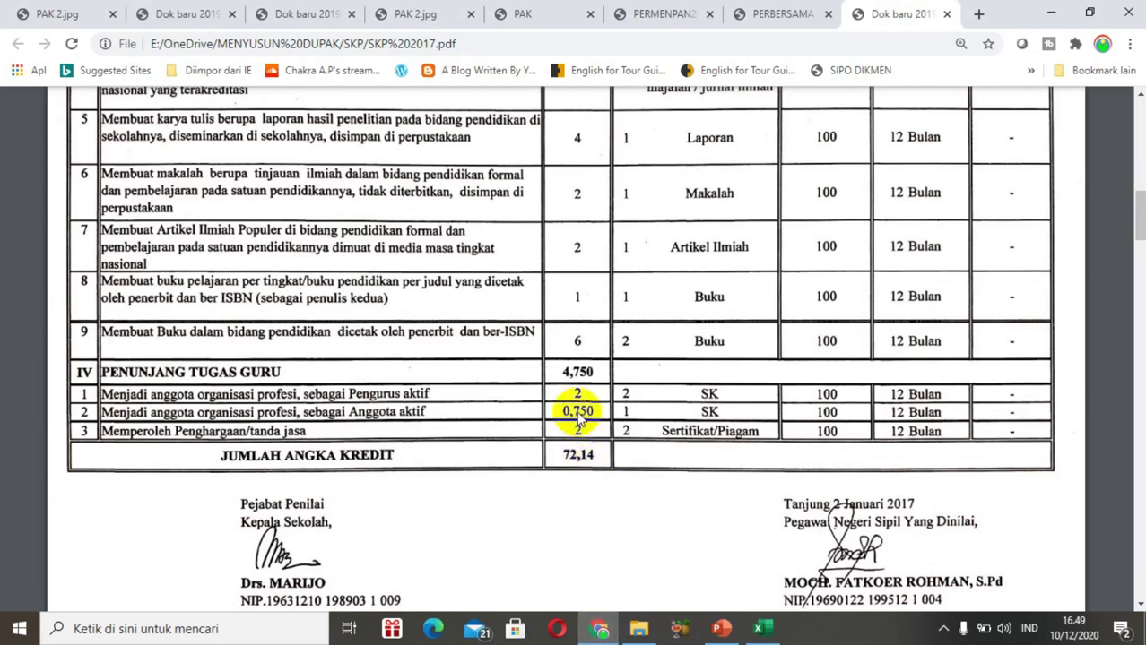
left_click(758, 628)
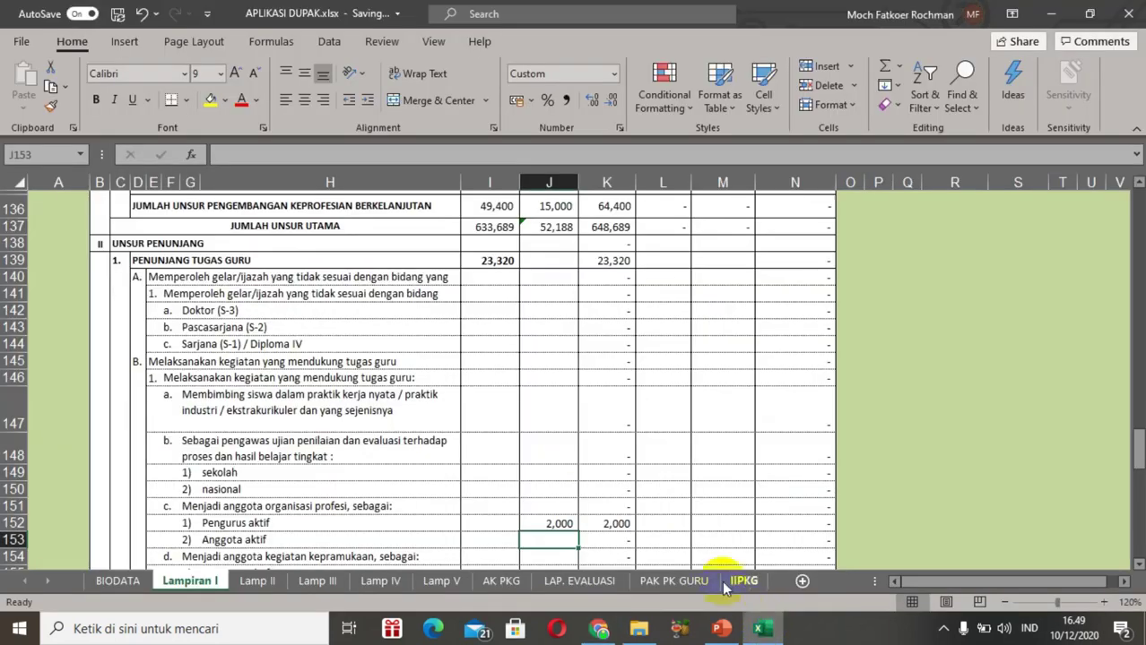
type("0")
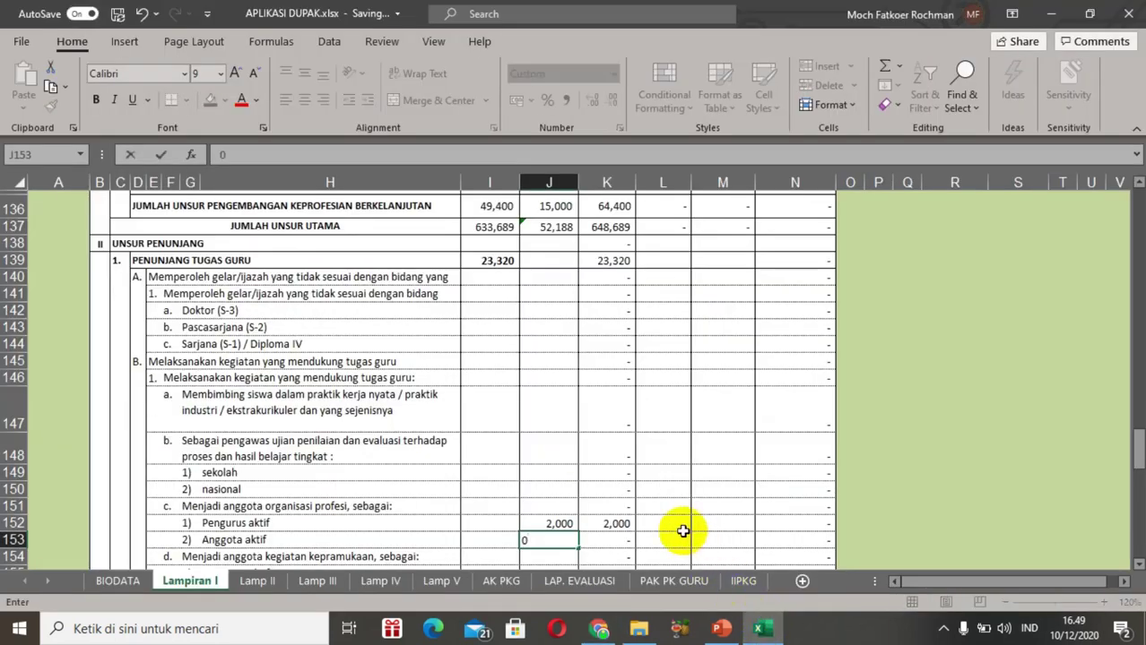
type(",75")
key("Return")
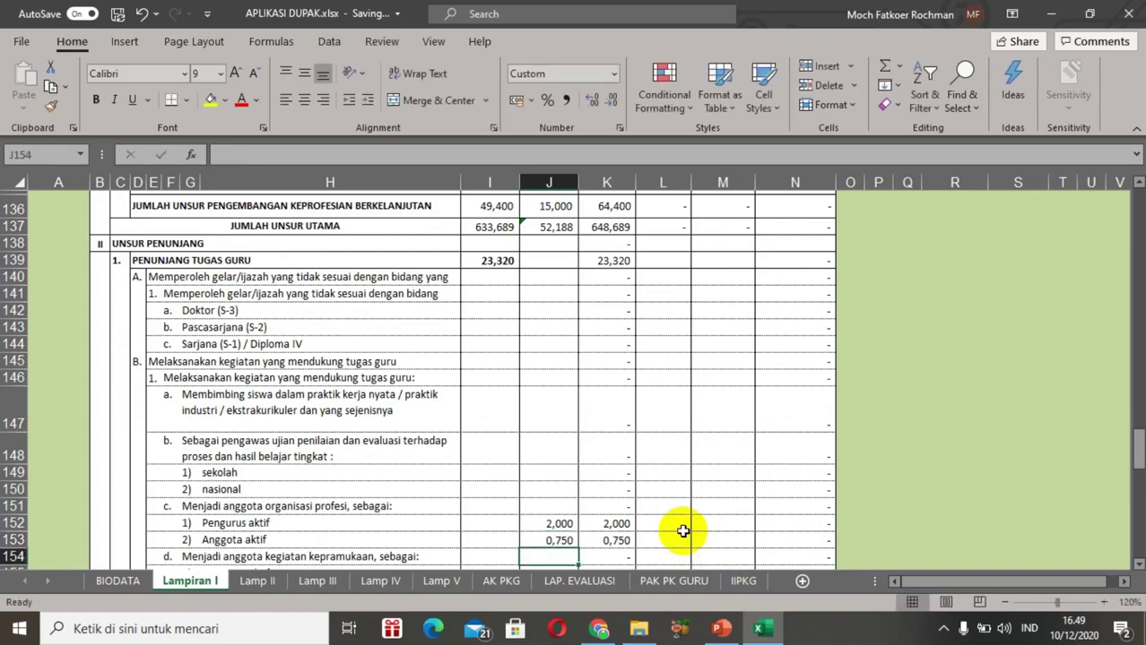
Step: Check the supporting-element total of 2,750 and the grand total 674,759
key("Down")
key("Down")
key("Down")
key("Down")
key("Down")
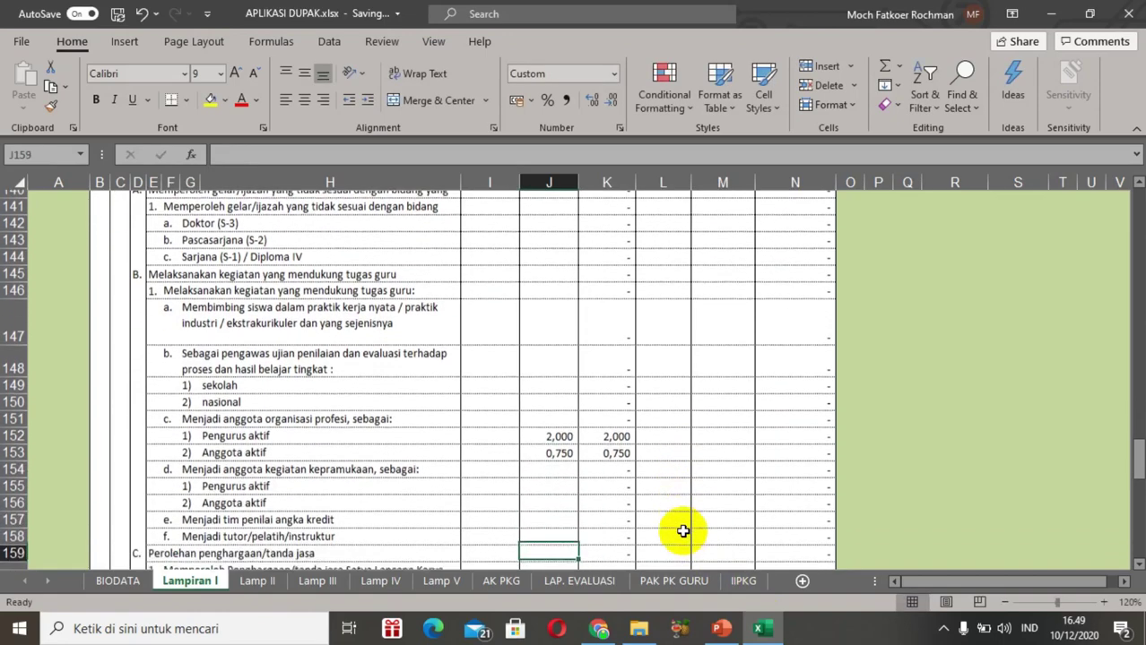
key("Down")
key("Down")
key("Down")
key("Down")
key("Down")
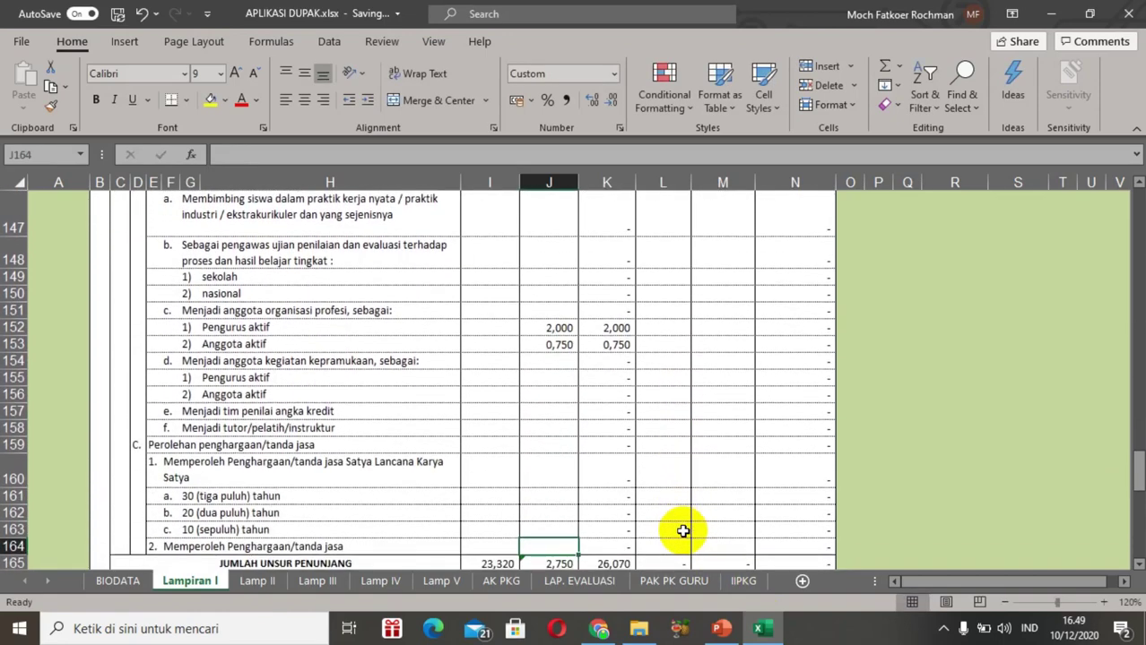
key("Down")
key("Down")
key("Down")
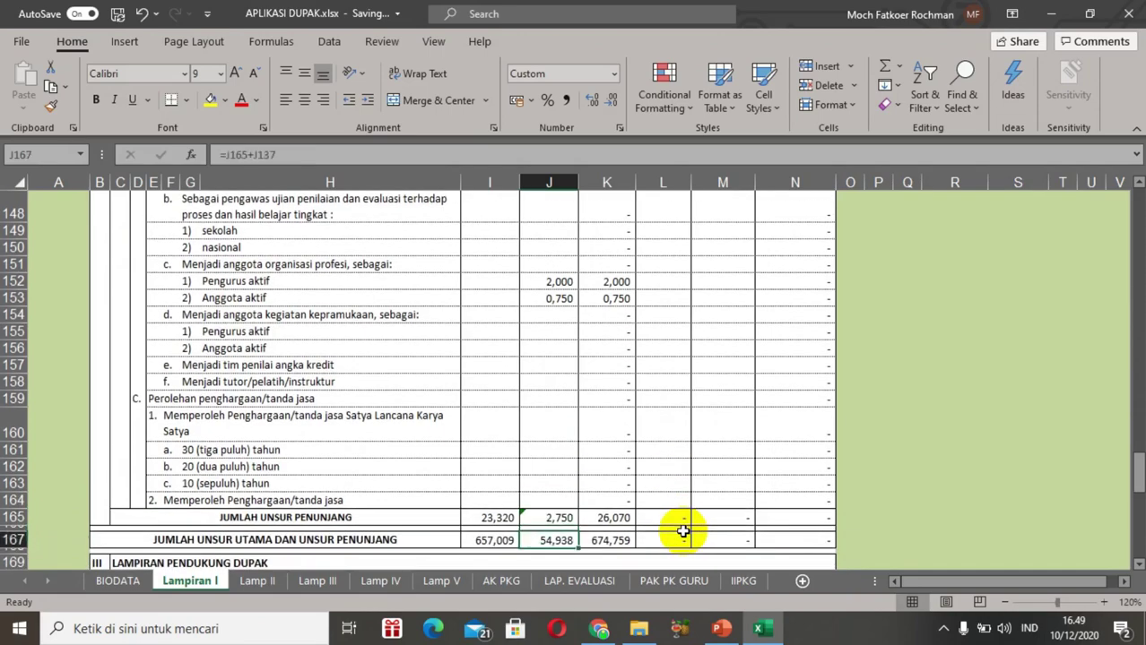
key("Down")
left_click(560, 543)
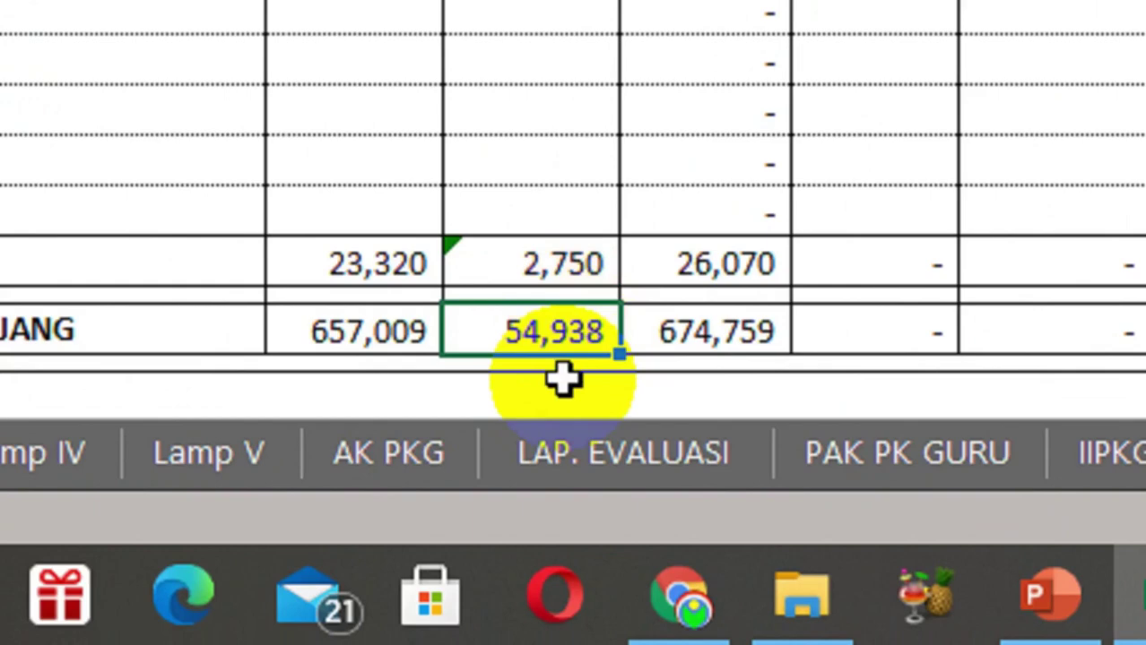
left_click(704, 330)
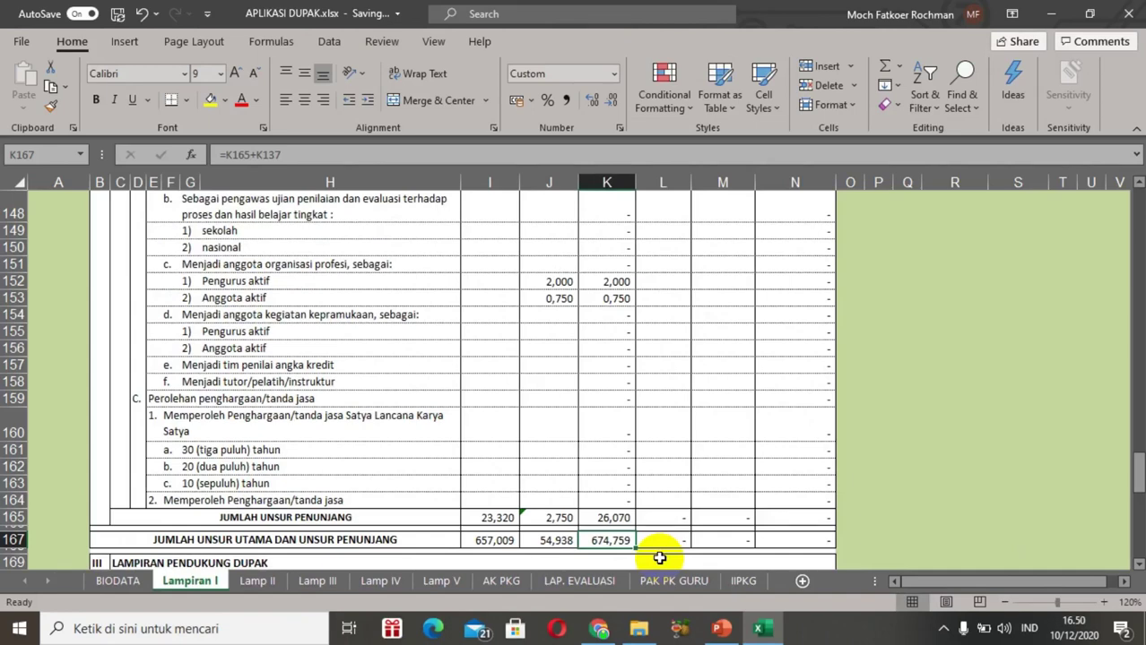
Step: Go to the Lamp II sheet and locate the performance assessment table's NILAI column
left_click(258, 582)
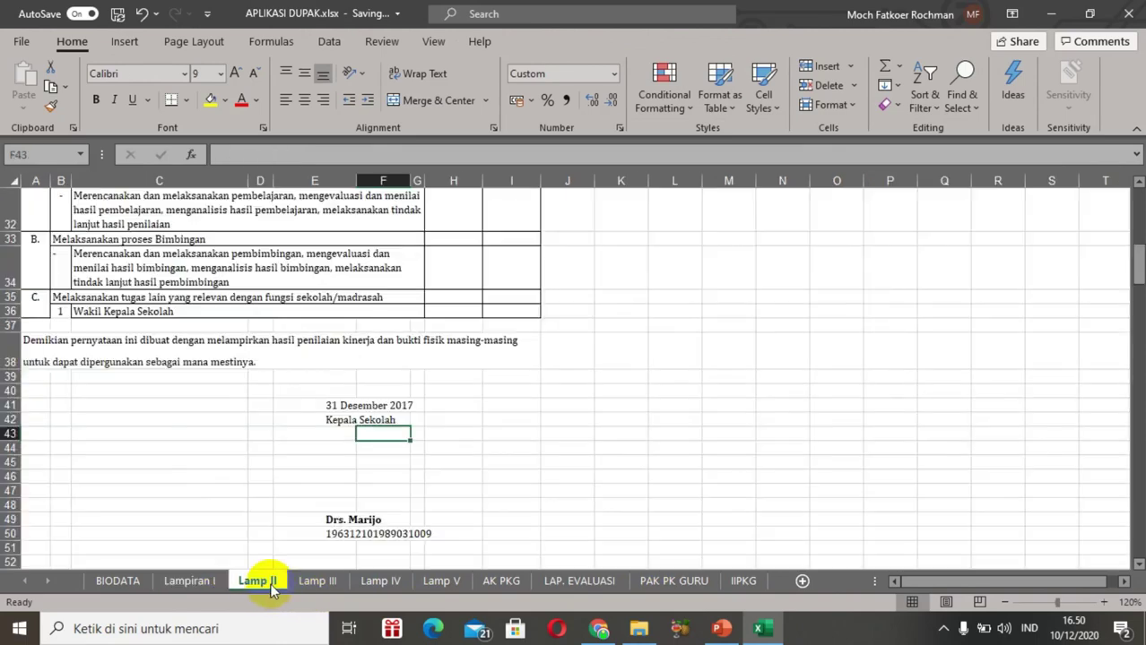
left_click(473, 405)
key("Up")
key("Up")
key("Up")
key("Up")
key("Up")
key("Up")
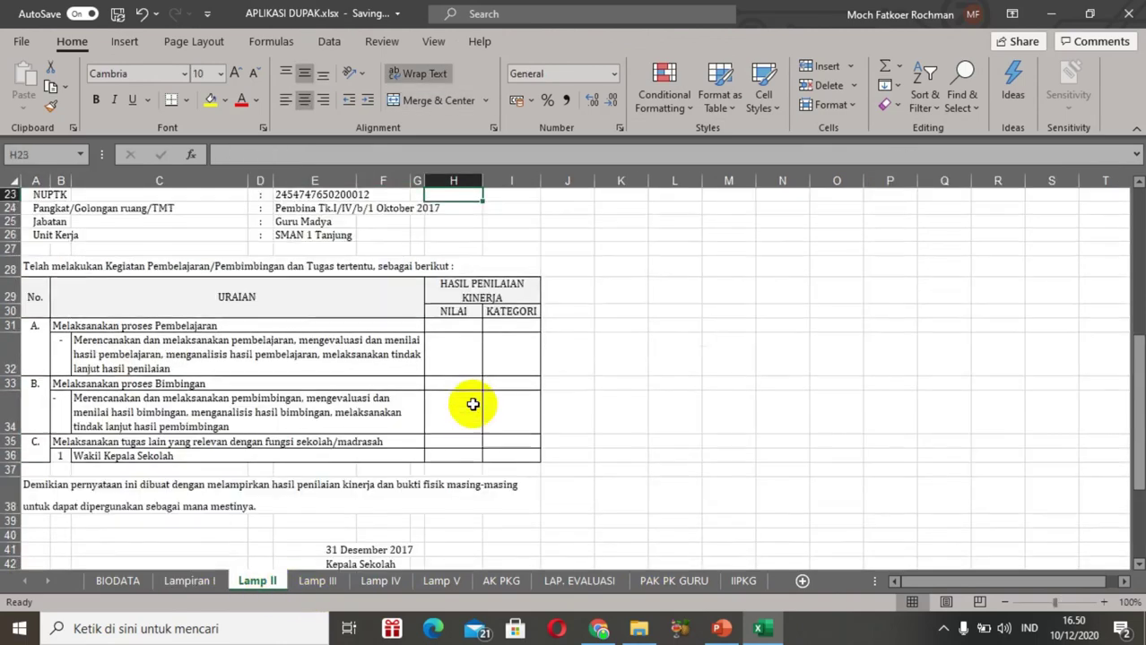
key("Up")
key("Down")
key("Down")
key("Down")
key("Down")
key("Down")
key("Down")
key("Down")
key("Down")
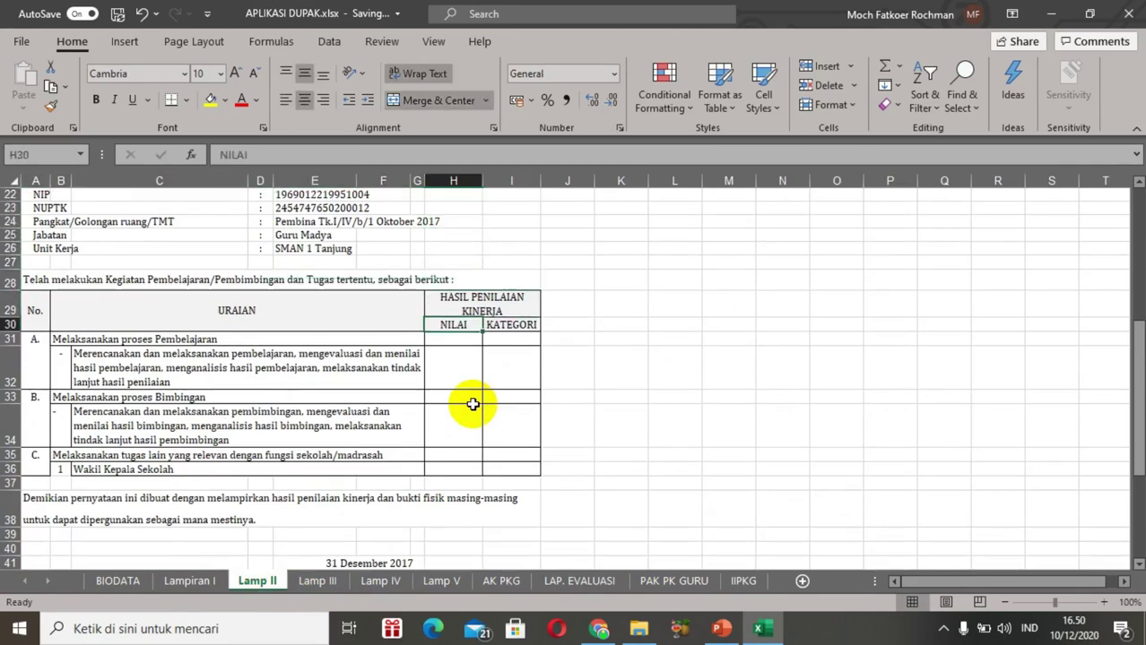
key("Down")
key("Down")
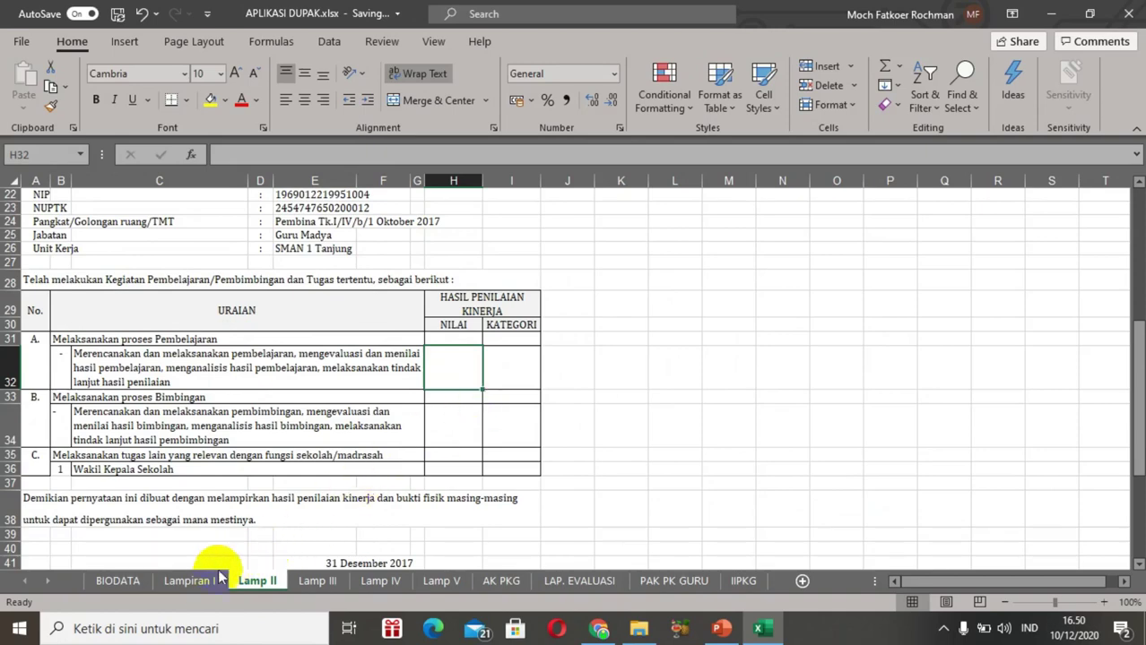
Step: On Lampiran I, move up column J to the 18,594 learning-process and deputy-principal scores
left_click(193, 583)
left_click(540, 369)
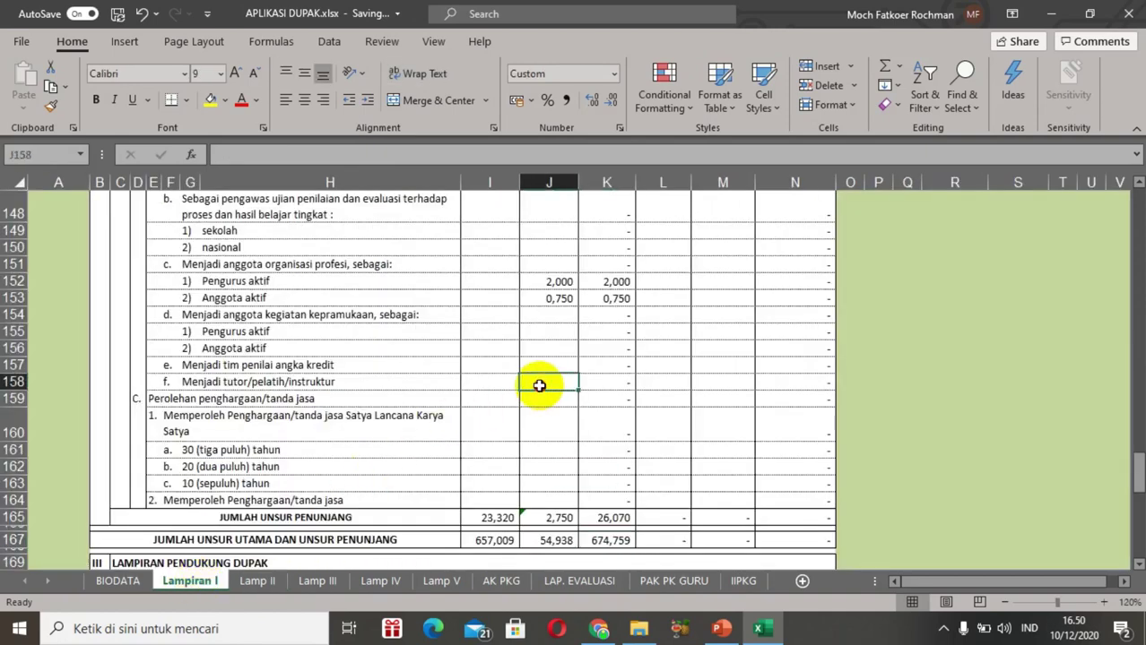
key("Up")
key("Up")
key("Up")
key("Up")
key("Up")
key("Up")
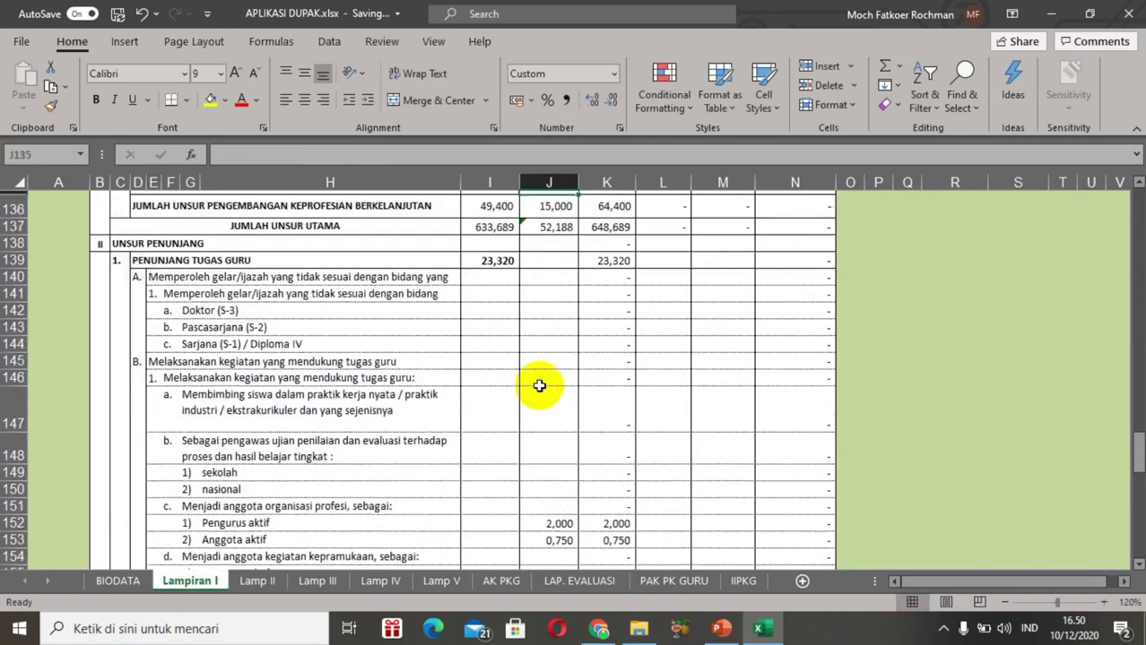
key("Up")
key("Up")
key("Up")
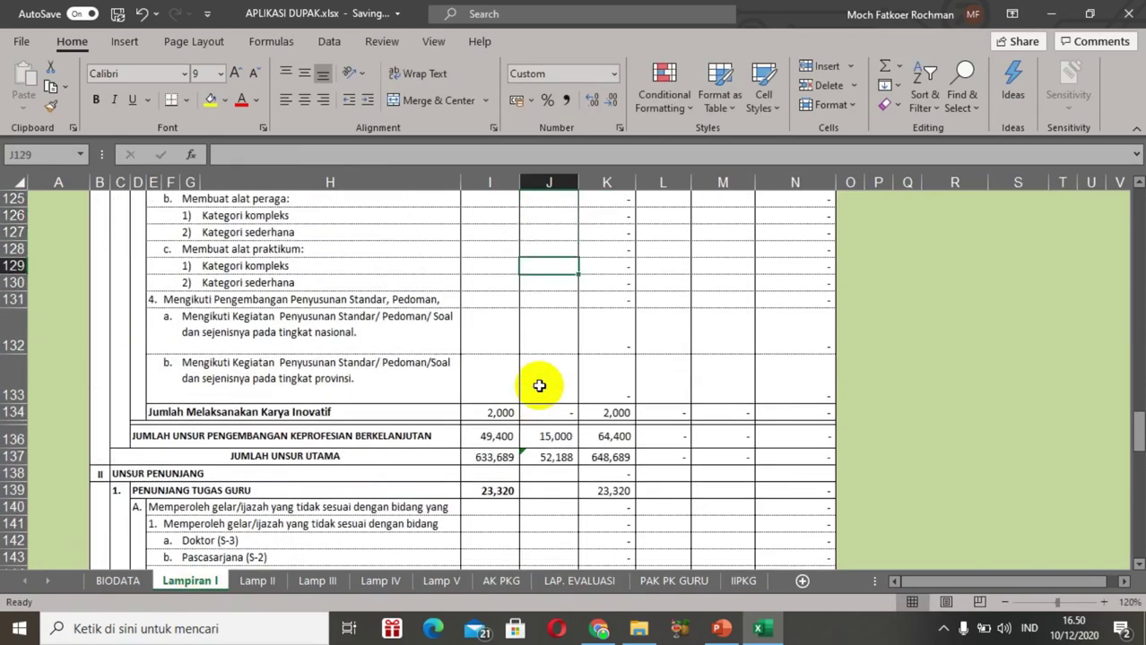
key("Up")
key("Up")
key("Up")
key("Up")
key("Up")
key("Up")
key("Up")
key("Up")
key("Up")
key("Up")
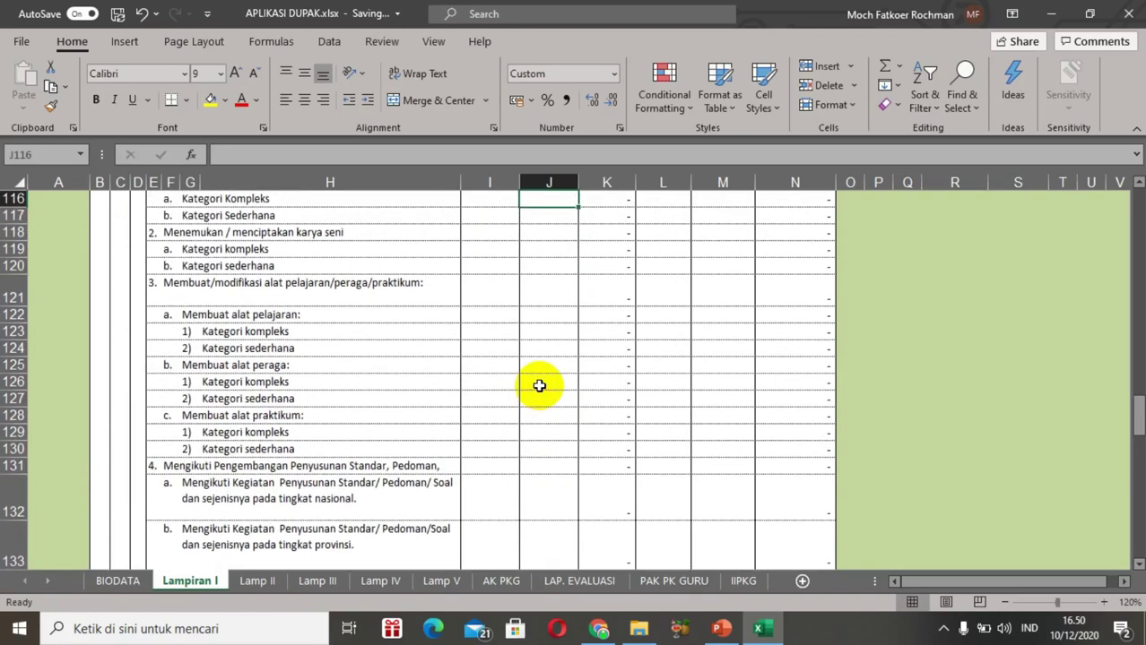
key("Up")
key("Up")
key("Up")
key("Up")
key("Up")
key("Up")
key("Up")
key("Up")
key("Up")
key("Up")
key("Up")
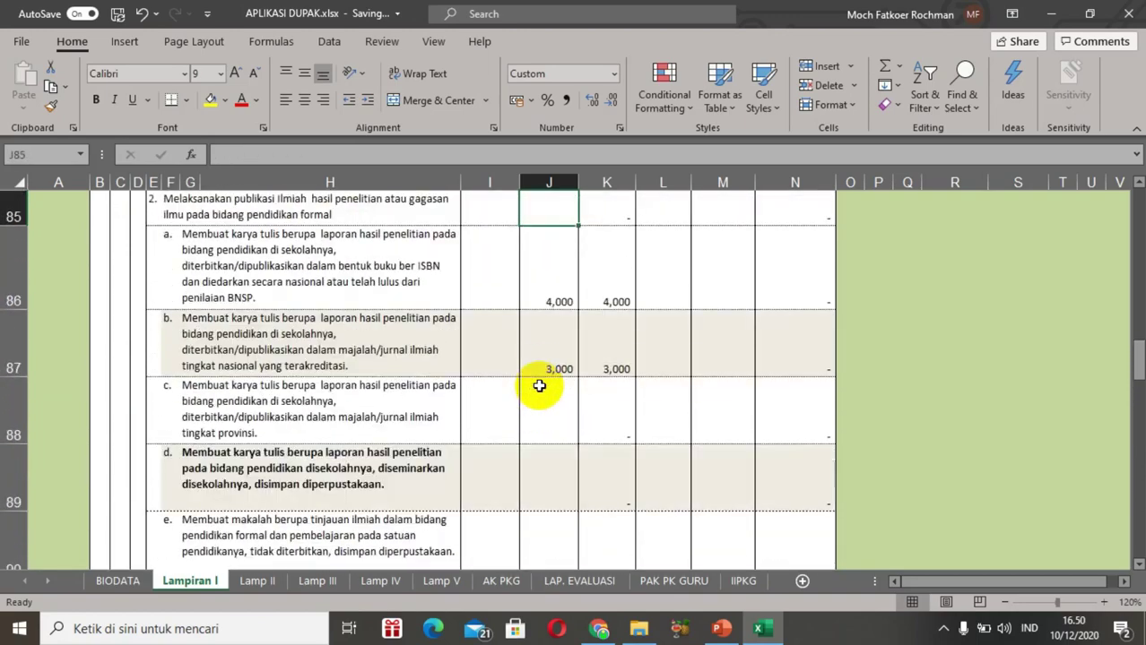
key("Up")
key("Up")
key("Up")
key("Up")
key("Up")
key("Up")
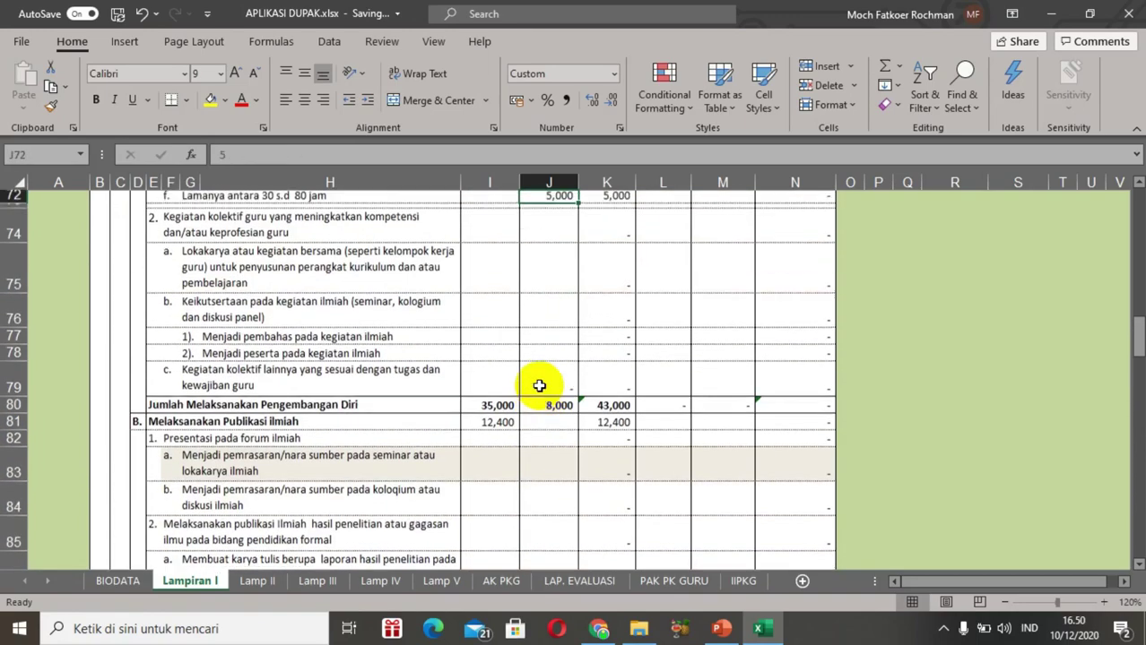
key("Up")
key("Up")
key("Up")
key("Up")
key("Up")
key("Up")
key("Up")
key("Up")
key("Up")
key("Up")
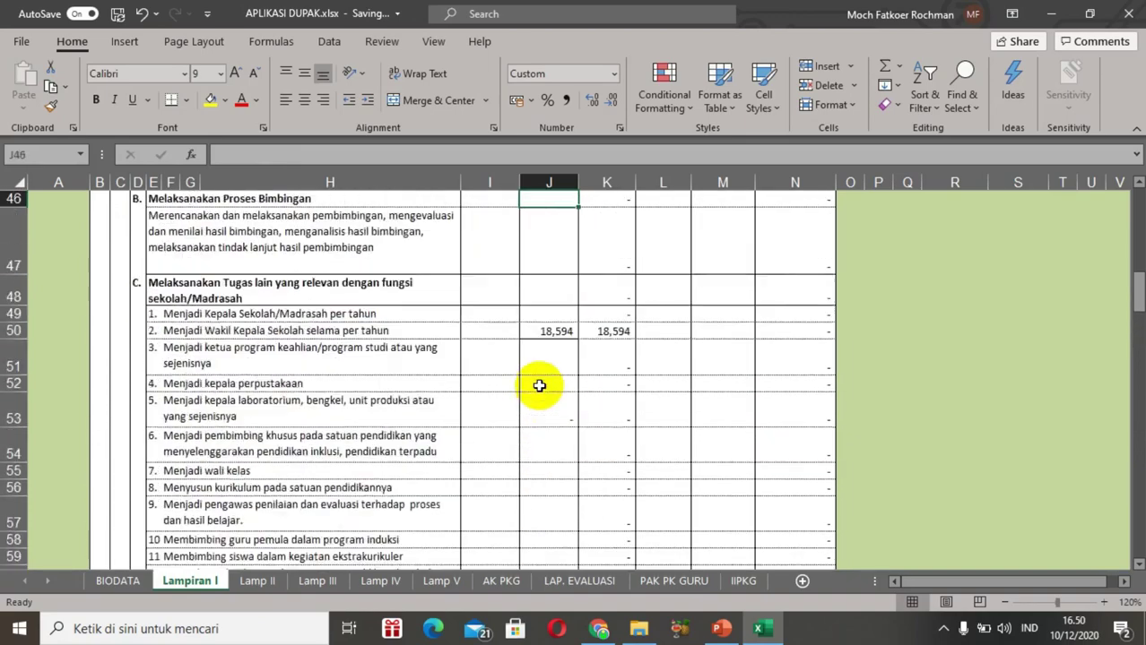
key("Up")
key("Up")
key("Up")
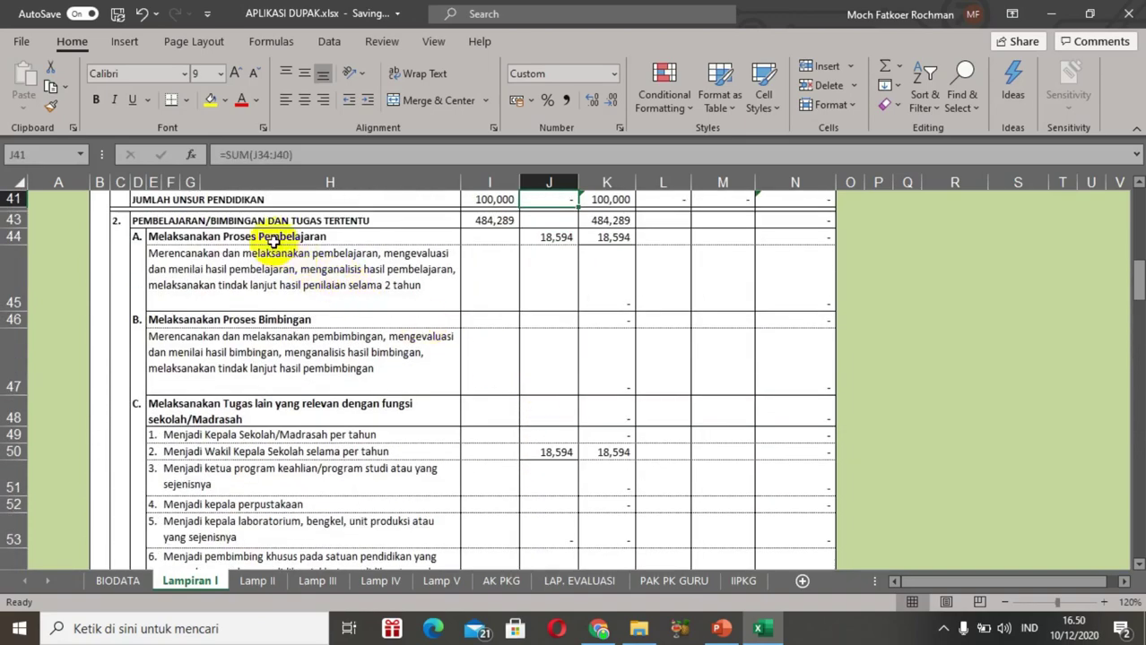
left_click(273, 244)
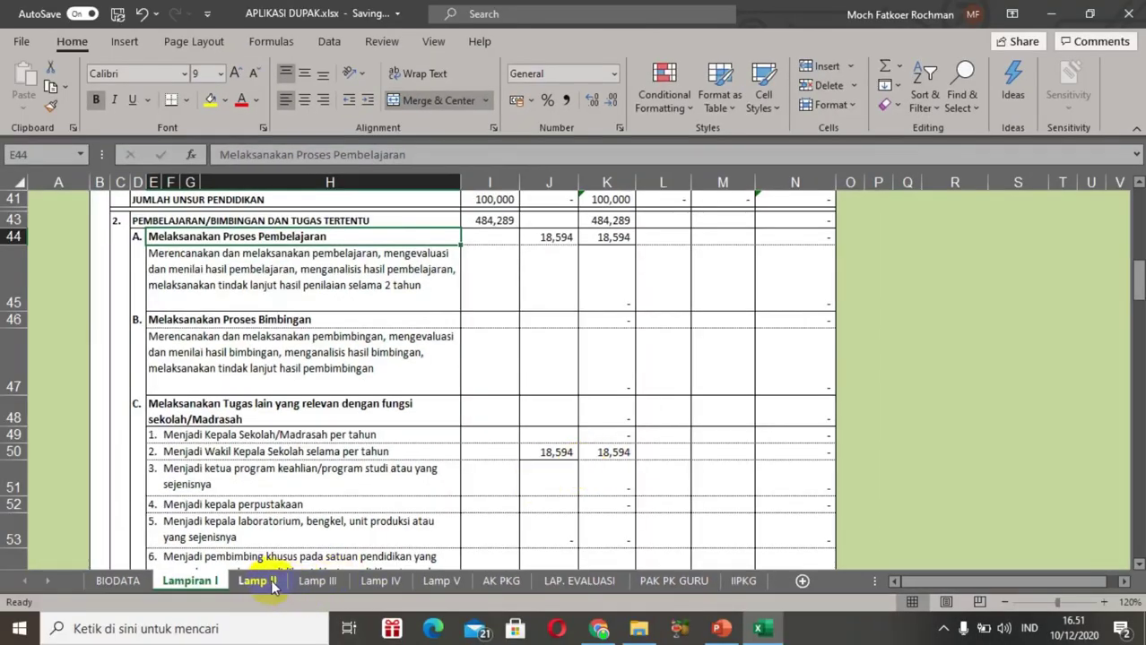
Step: On Lamp II, enter 18,594 in H32 and Amat Baik in I32
left_click(257, 581)
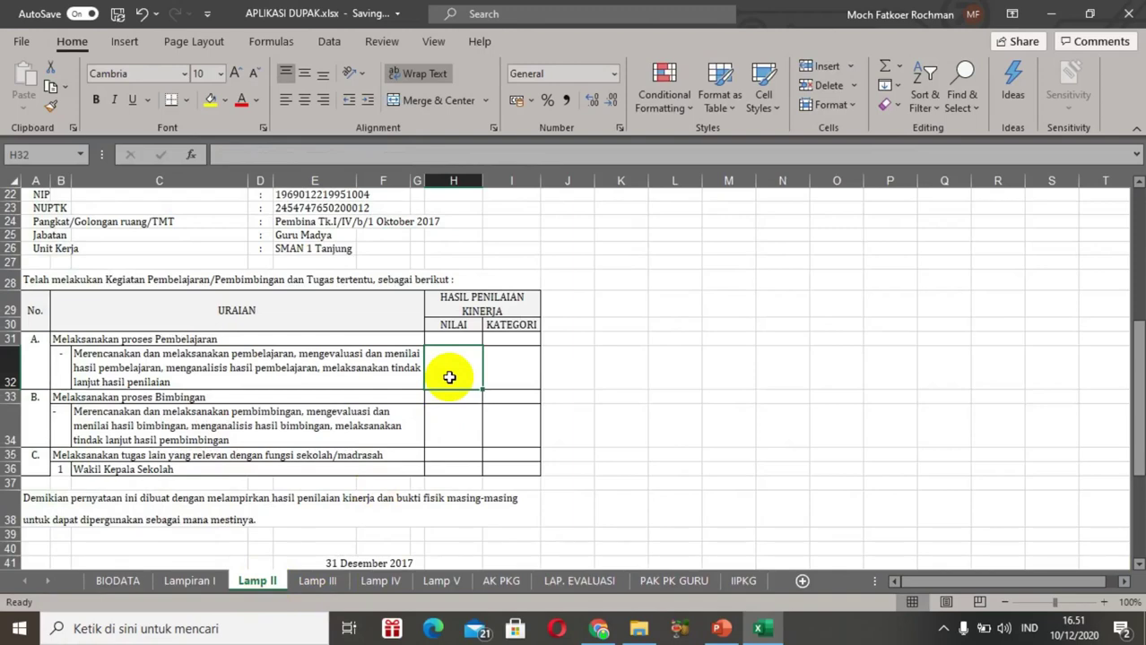
type("18")
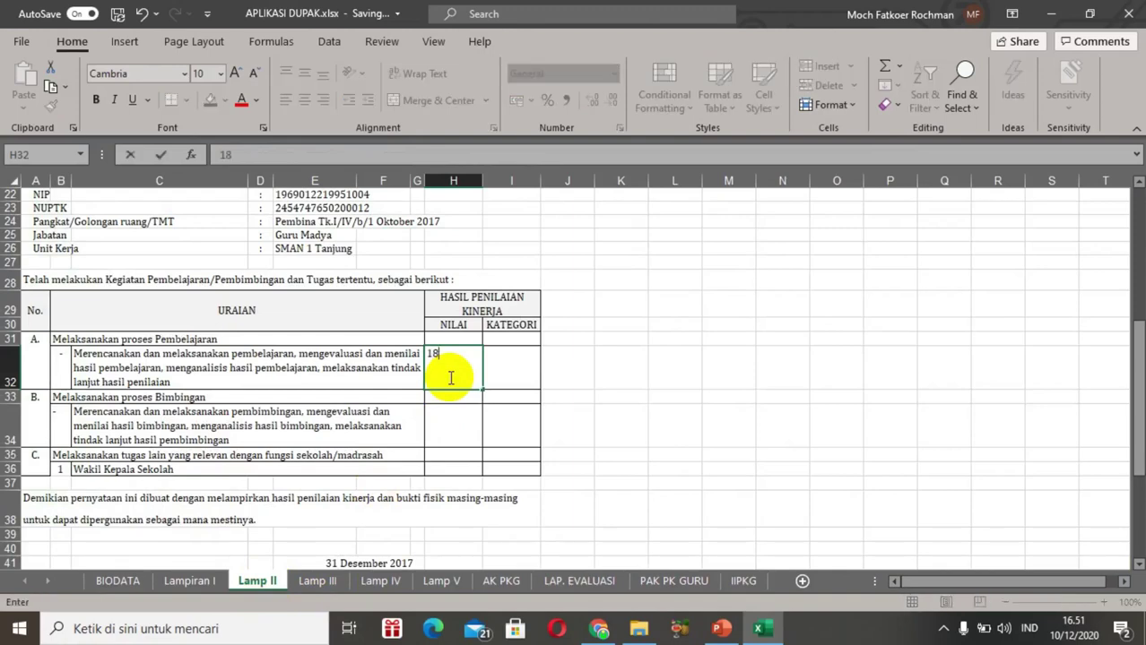
type(",5")
type("94")
key("Tab")
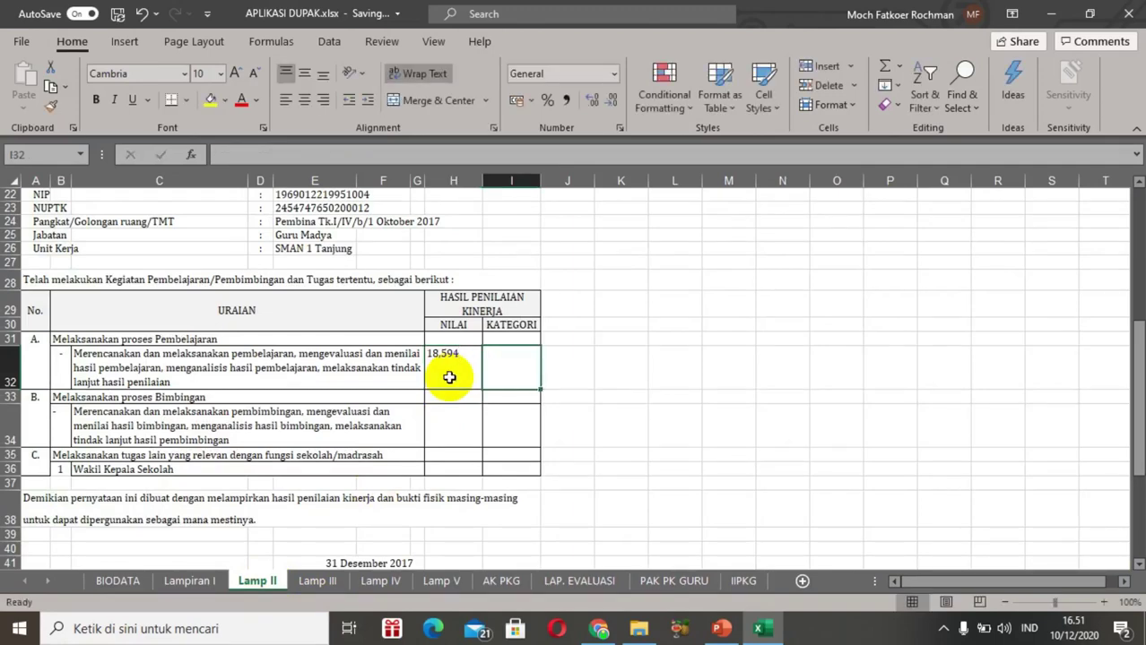
type("Am")
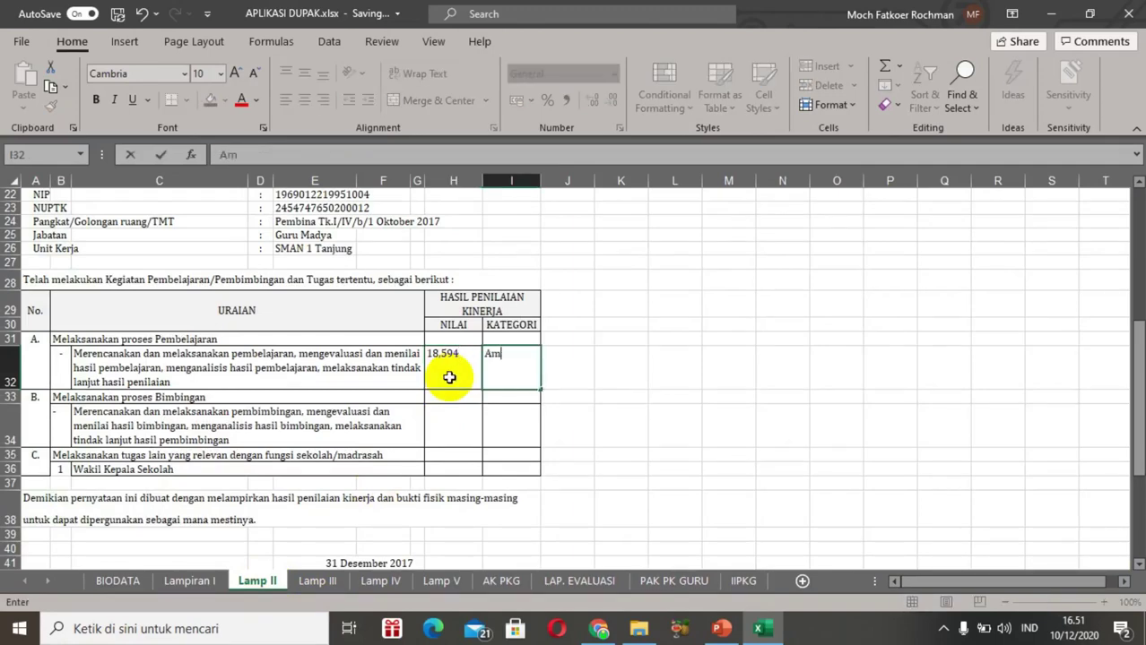
type("at B")
type("aik")
key("Return")
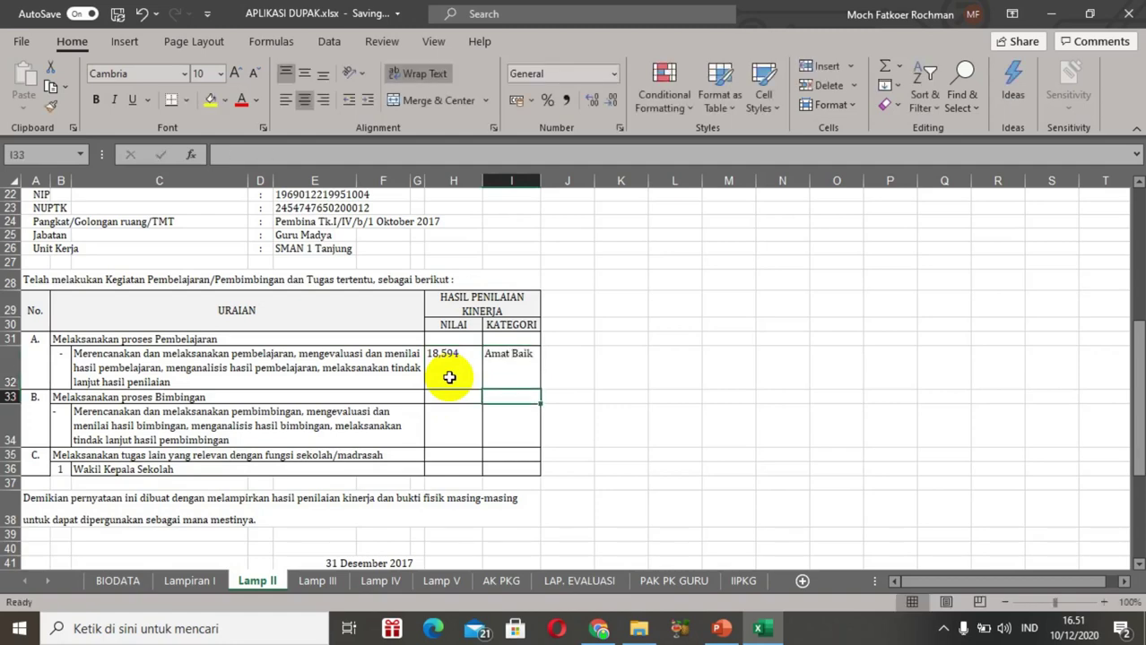
left_click(446, 420)
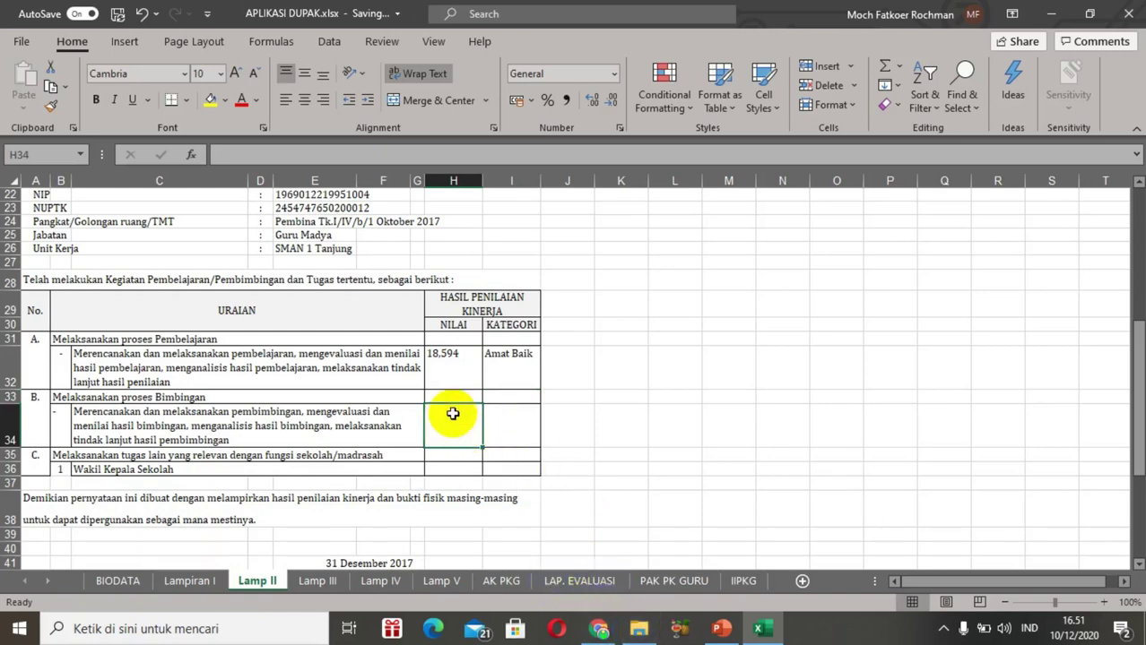
Step: Open 1. PKG 2017.pdf from BUKTI FISIK › 1. Unsur Utama › 1. Pembelajaran
left_click(639, 631)
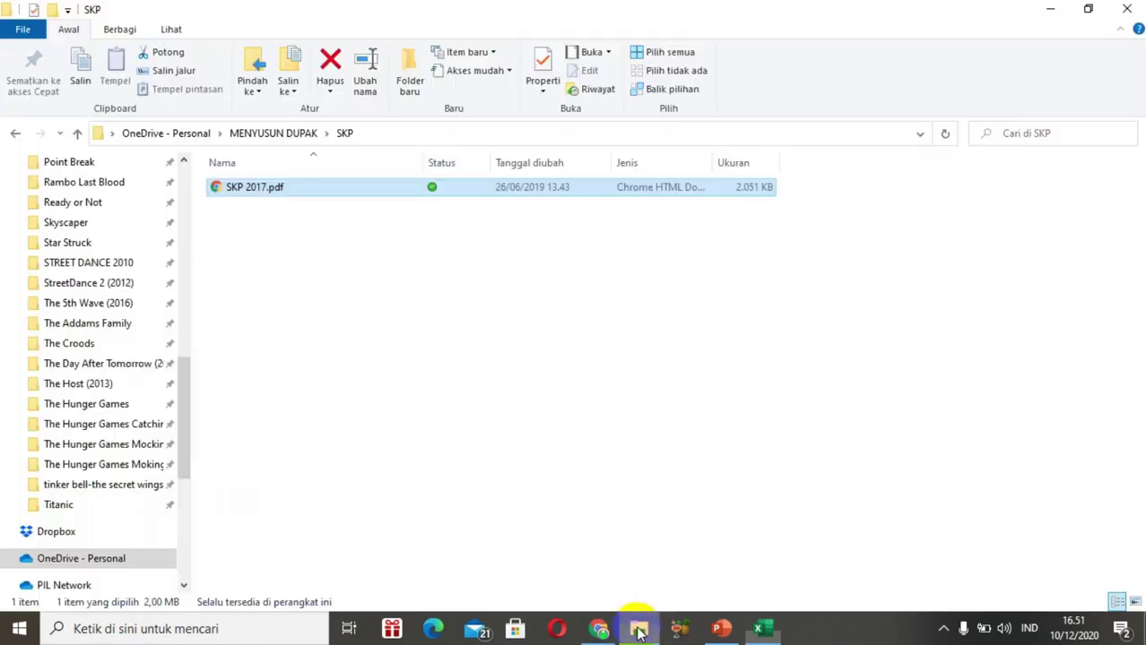
left_click(265, 135)
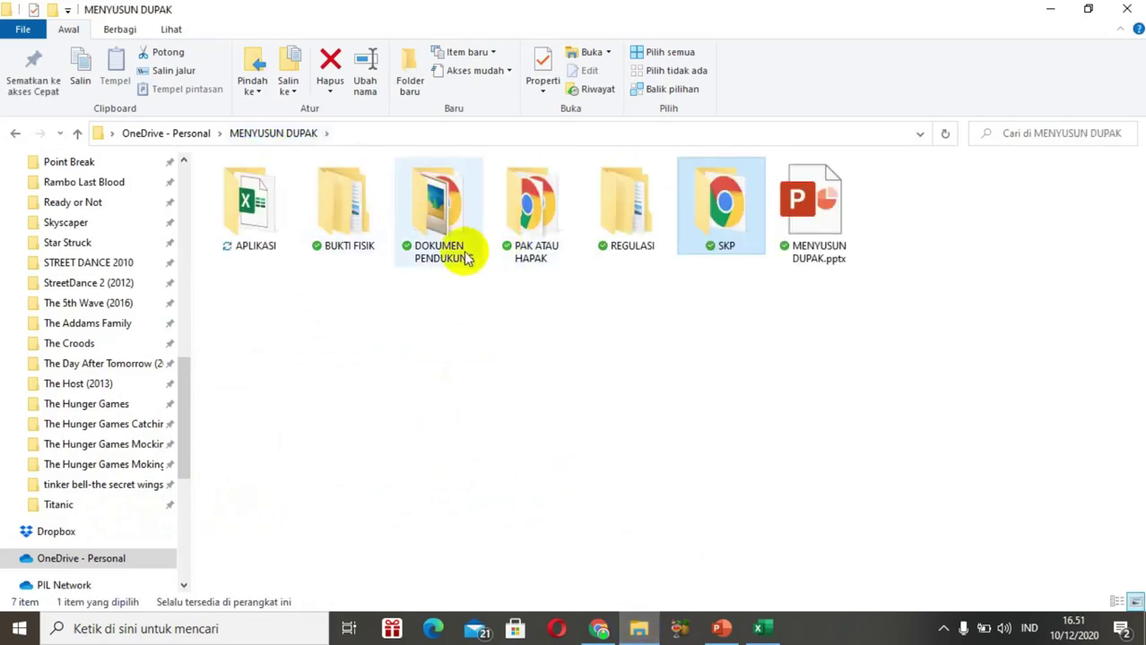
double_click(355, 226)
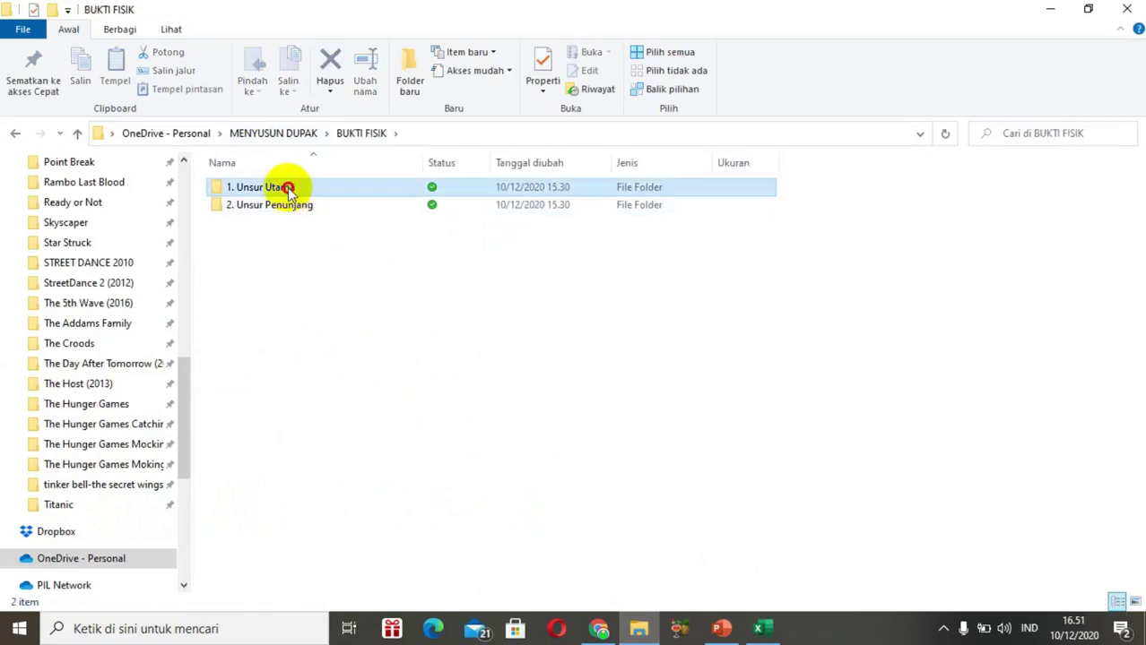
double_click(287, 187)
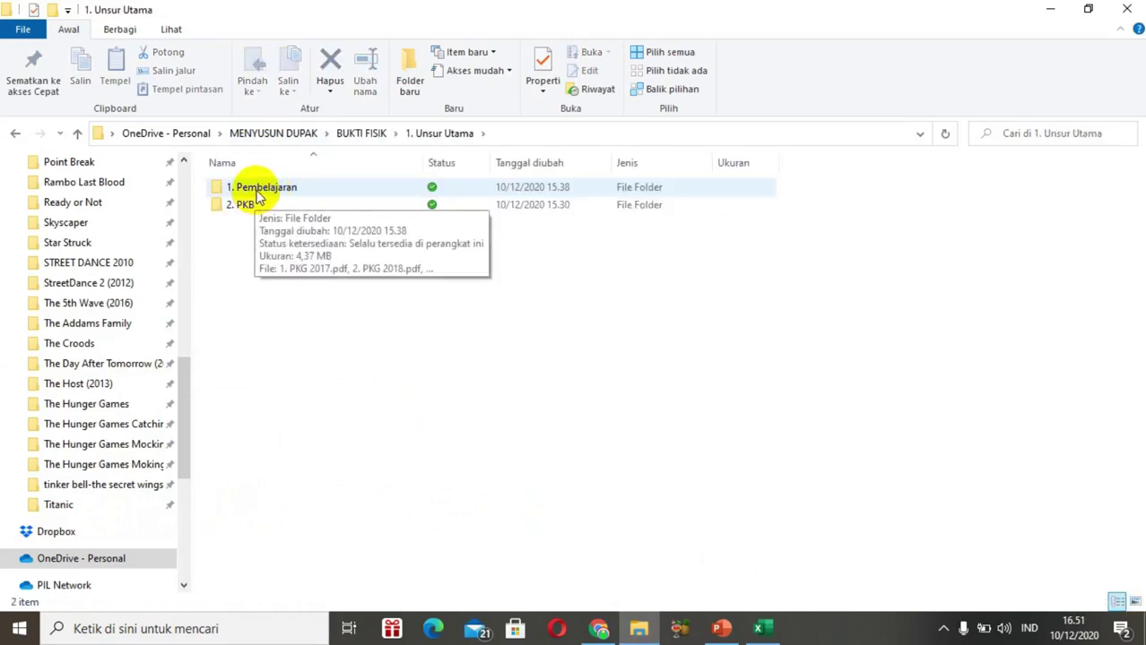
double_click(256, 196)
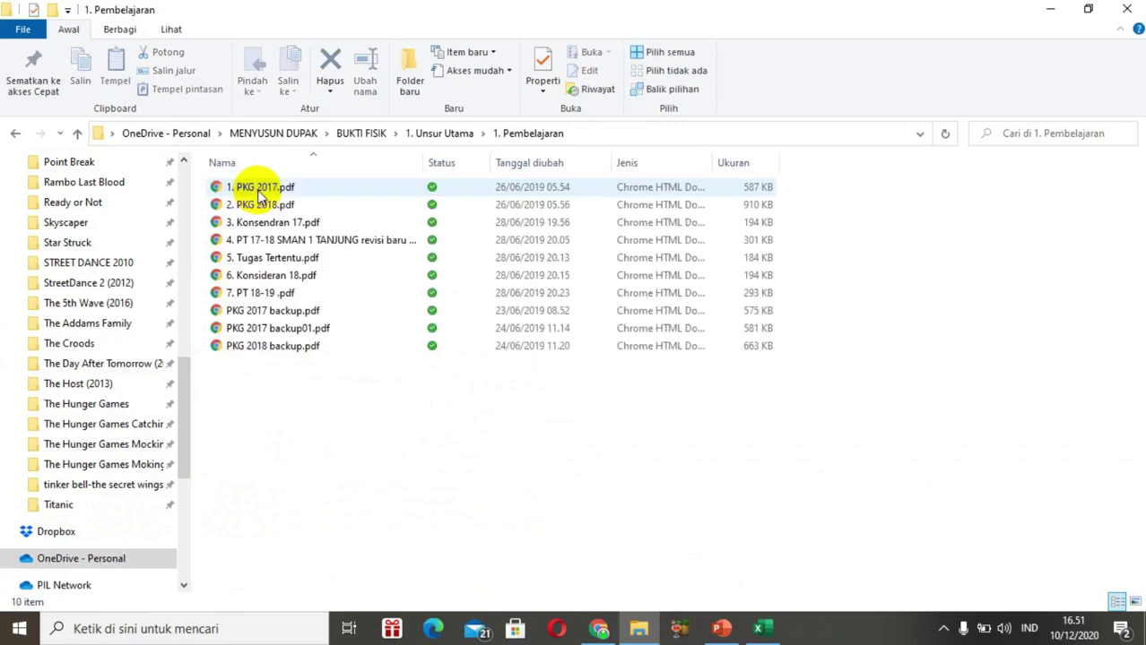
double_click(257, 188)
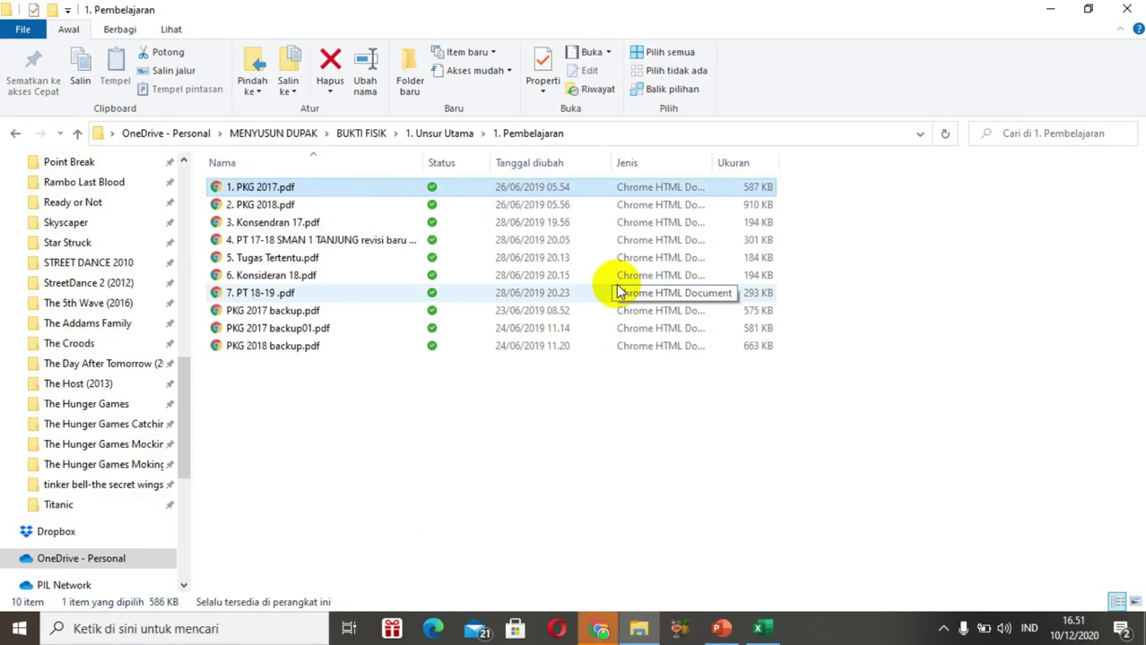
Step: Scroll through the PKG 2017 report and highlight the 37,19 credit value
left_click(599, 631)
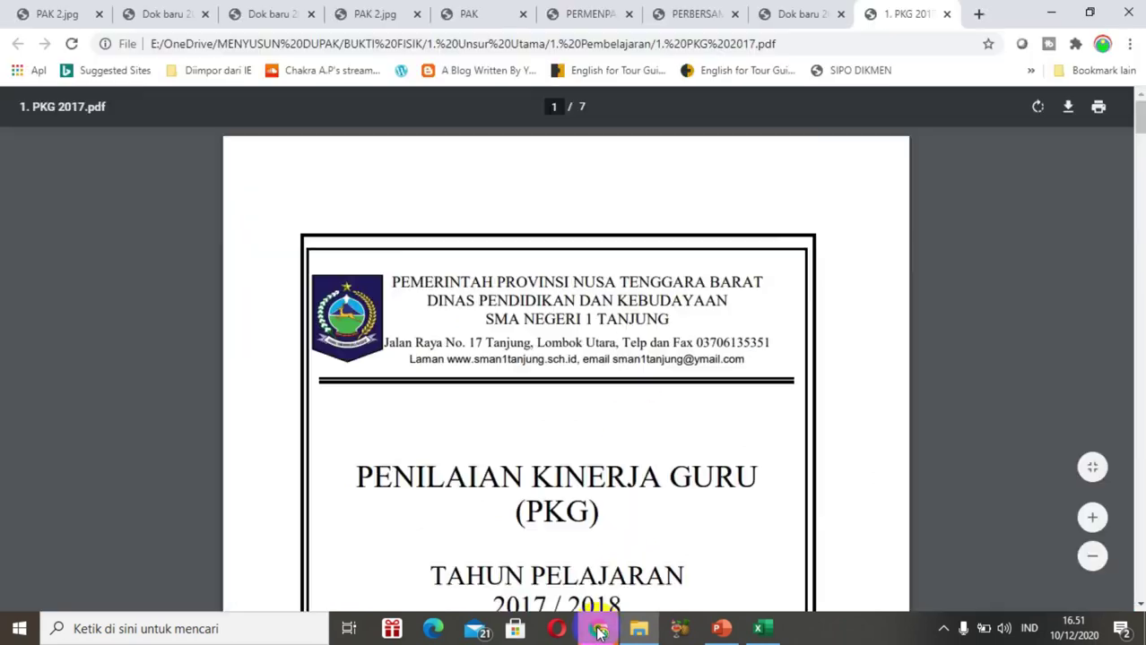
scroll(645, 442, "down", 1)
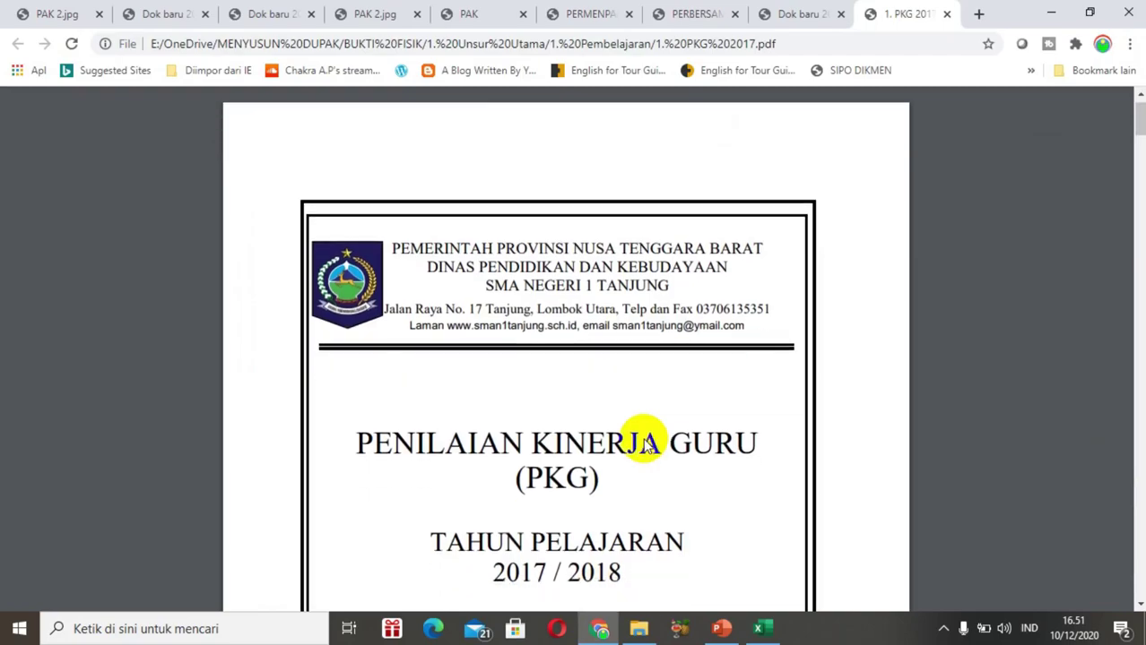
scroll(646, 443, "down", 2)
scroll(646, 443, "down", 5)
scroll(646, 444, "down", 5)
scroll(645, 444, "down", 5)
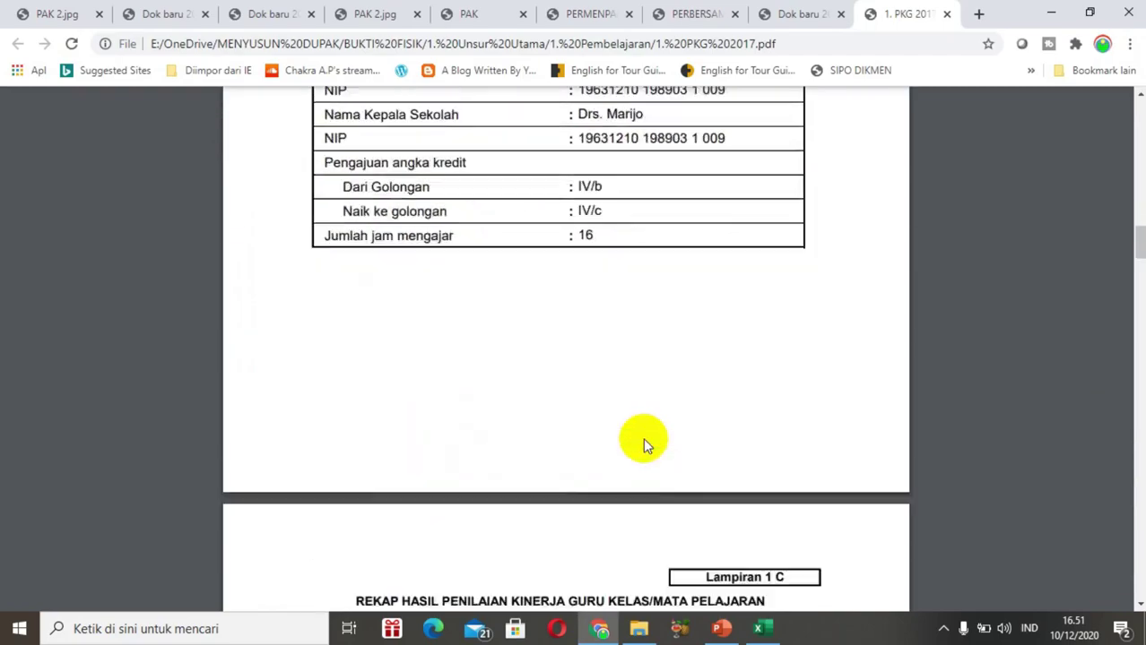
scroll(644, 443, "down", 5)
scroll(645, 442, "down", 5)
scroll(644, 442, "down", 5)
scroll(644, 442, "down", 5)
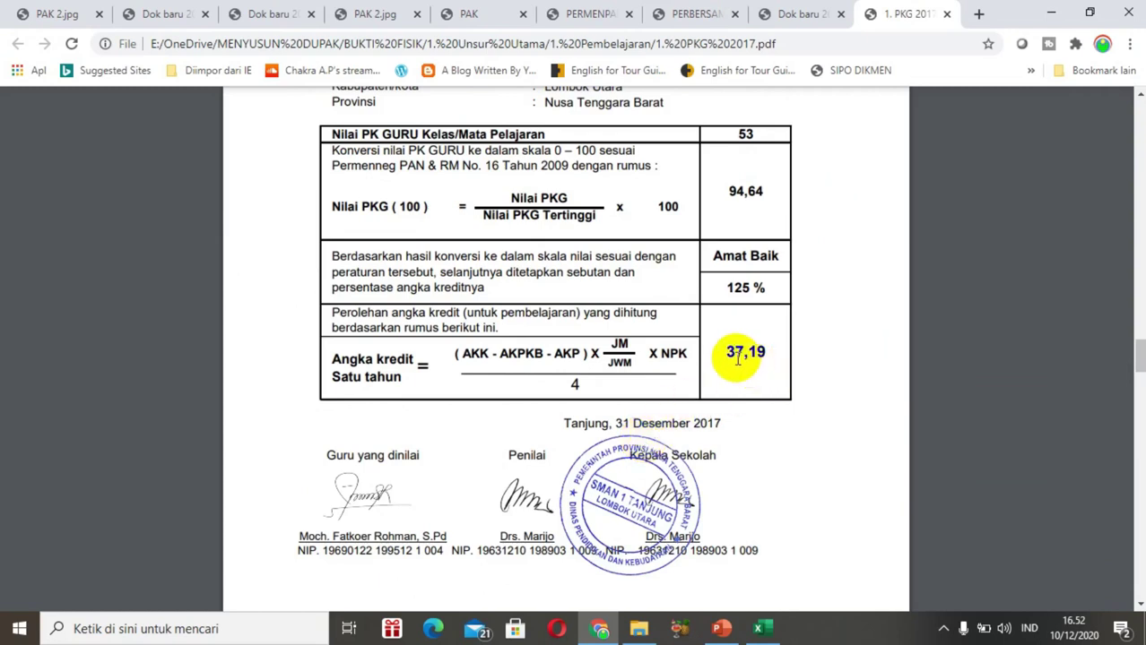
scroll(737, 357, "down", 1)
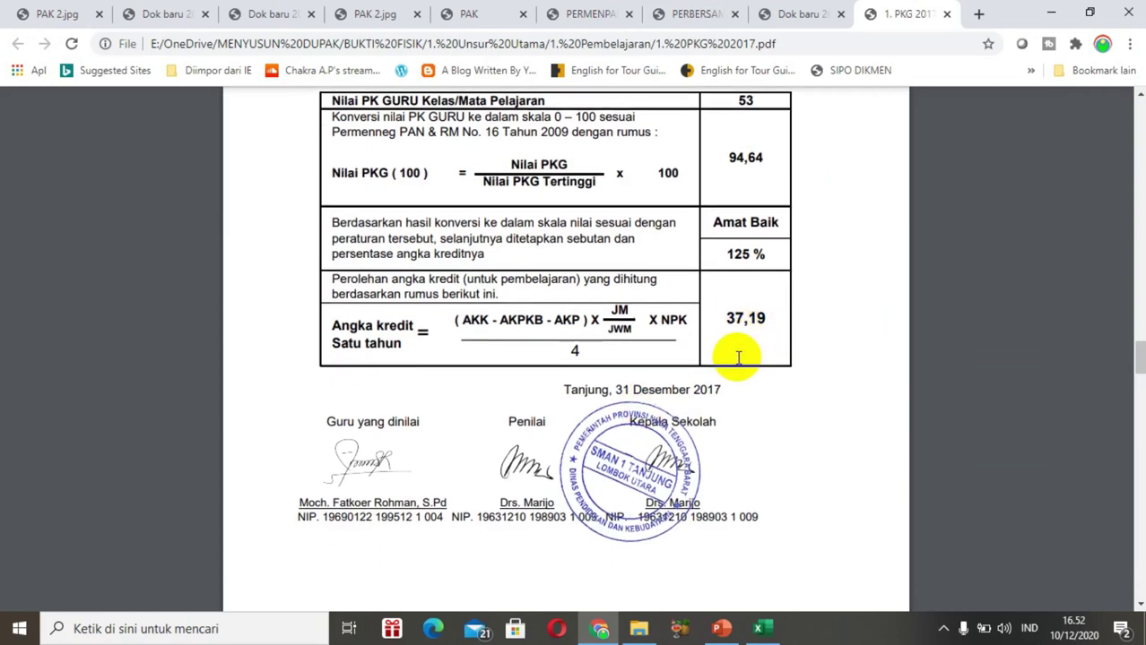
scroll(738, 358, "down", 1)
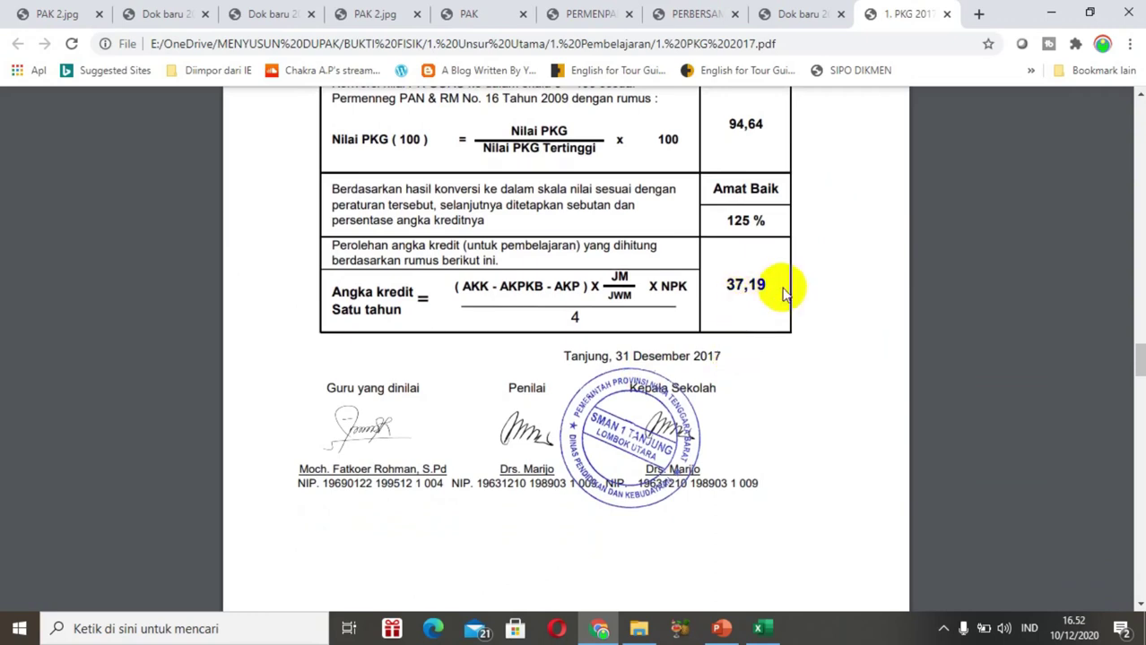
double_click(750, 302)
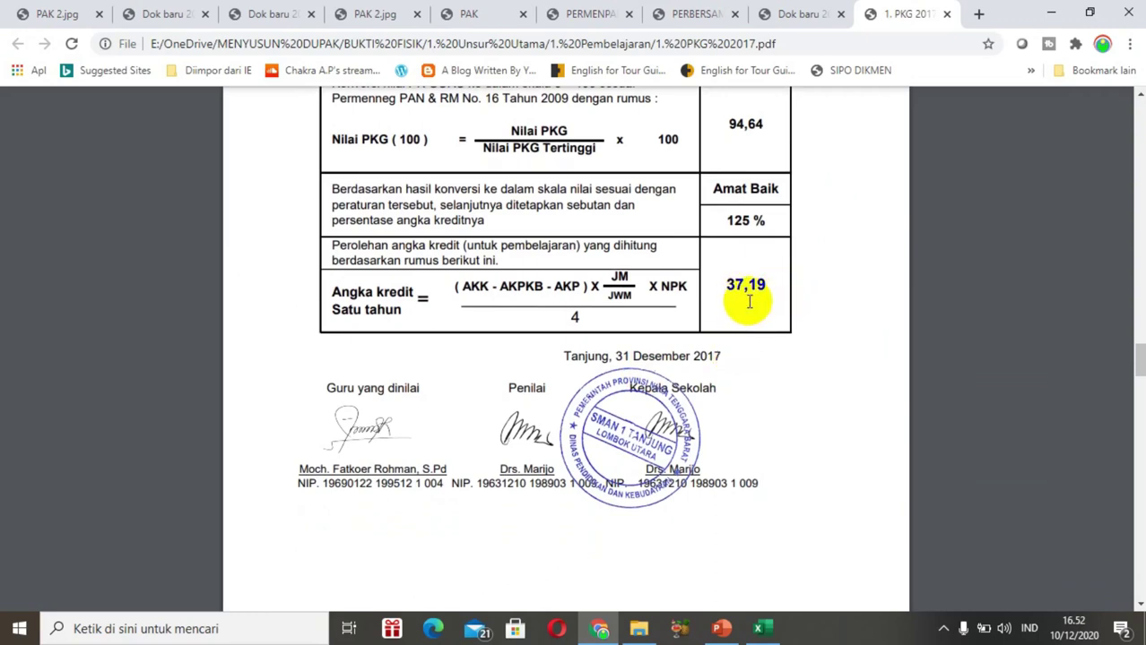
Step: Scroll on to the PKKS page and highlight its 37,19 credits rated Amat Baik
scroll(749, 302, "down", 1)
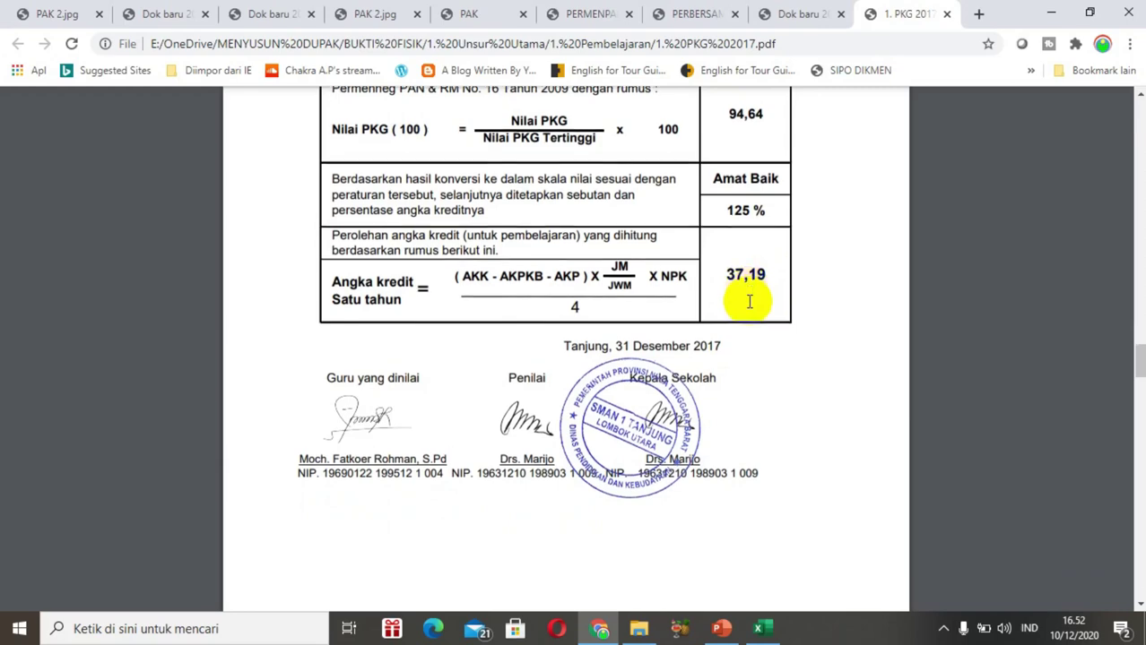
scroll(749, 302, "down", 2)
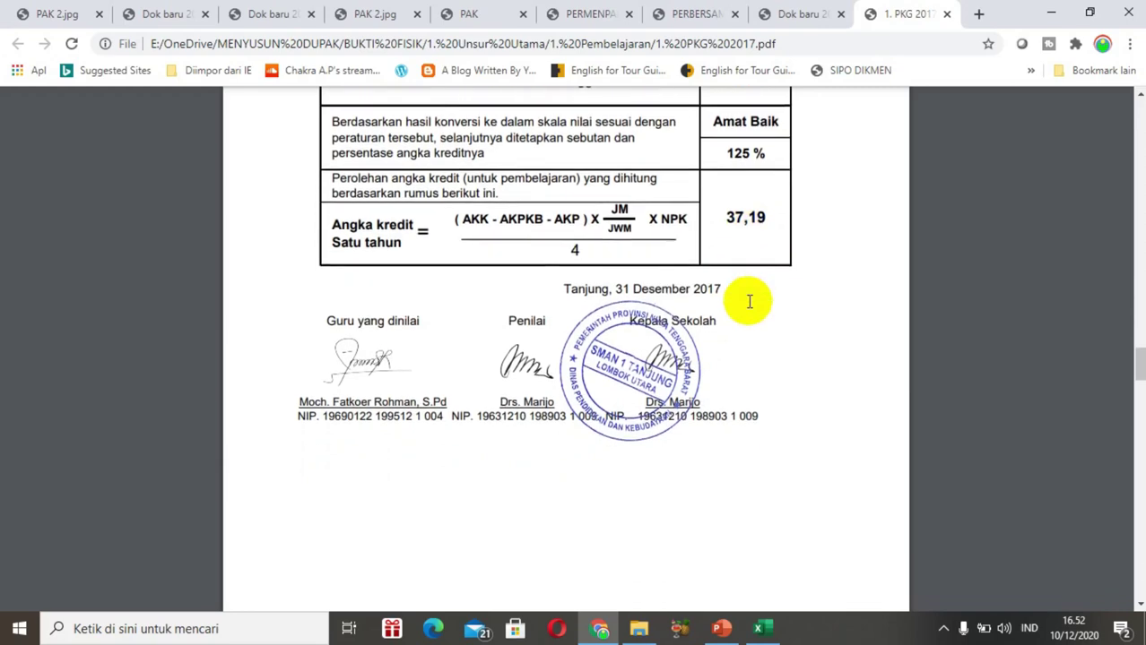
scroll(749, 302, "down", 5)
scroll(749, 302, "down", 1)
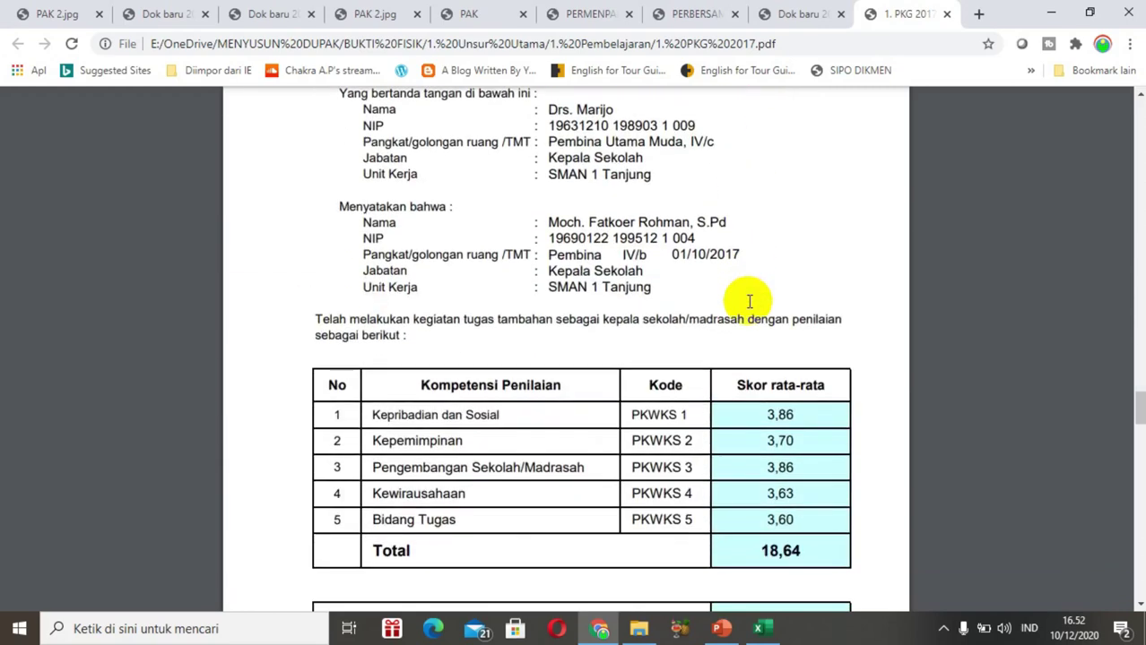
scroll(750, 302, "down", 1)
scroll(749, 302, "down", 1)
scroll(749, 302, "down", 1)
scroll(749, 302, "down", 2)
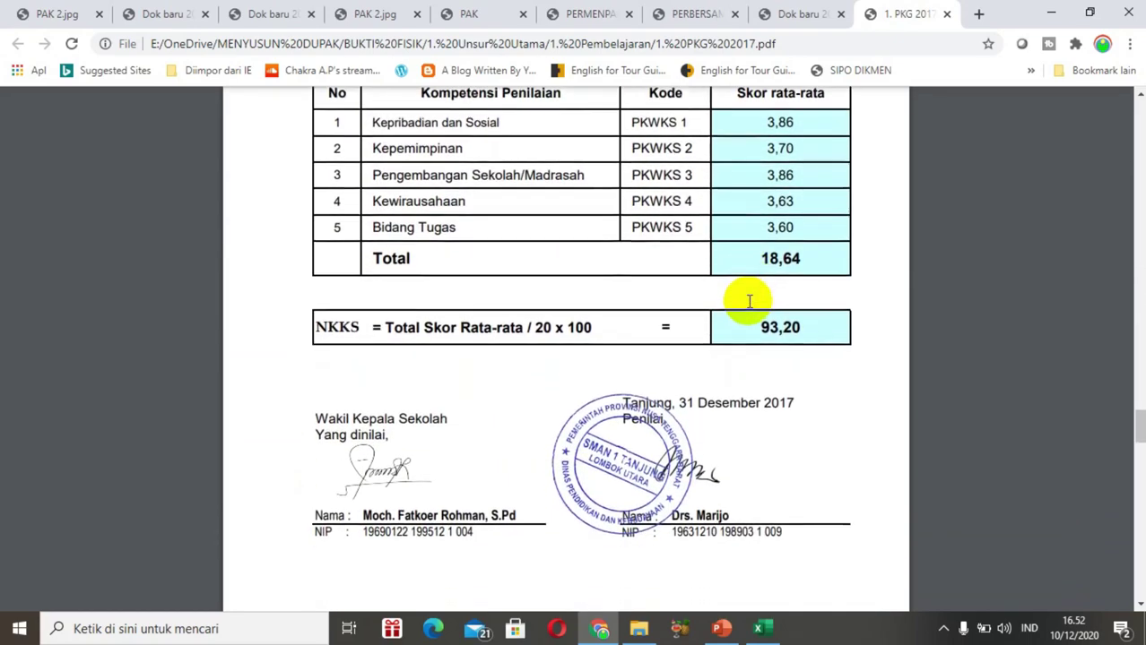
scroll(750, 302, "down", 1)
scroll(749, 302, "down", 1)
scroll(749, 302, "down", 4)
scroll(749, 302, "down", 2)
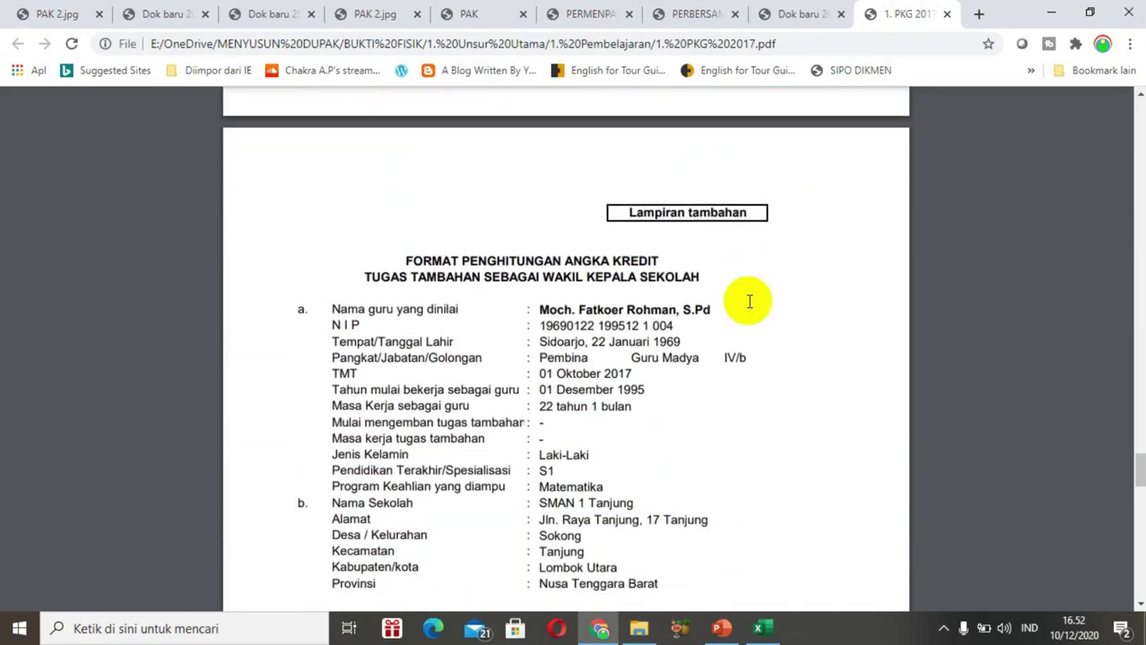
scroll(749, 302, "down", 1)
scroll(749, 302, "down", 1)
scroll(750, 302, "down", 4)
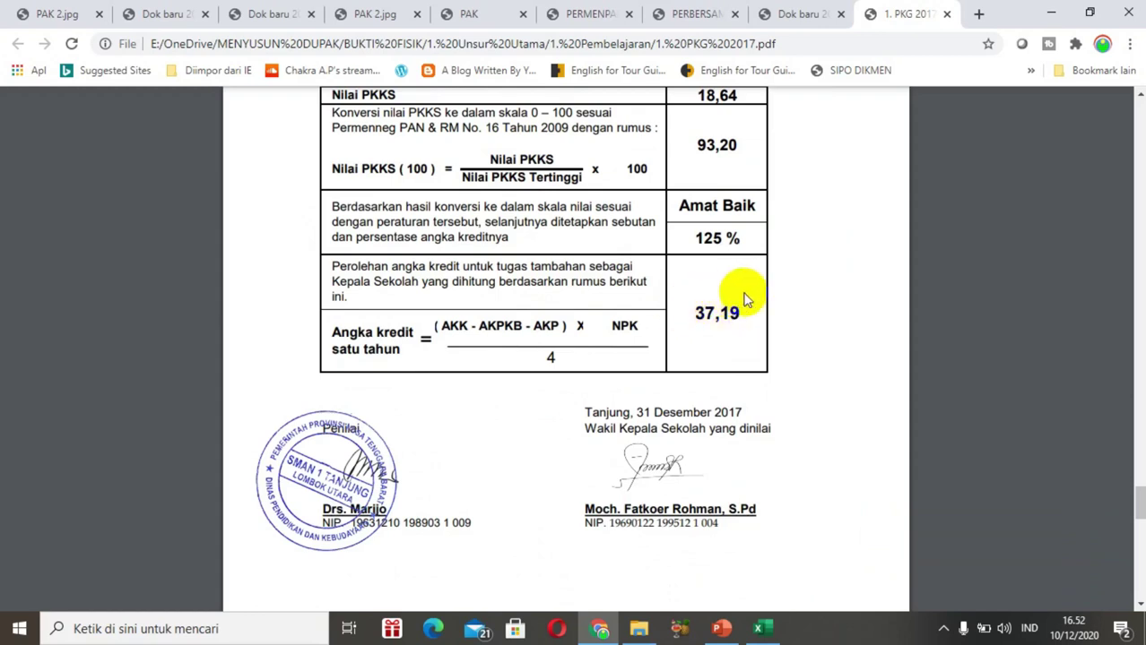
double_click(716, 325)
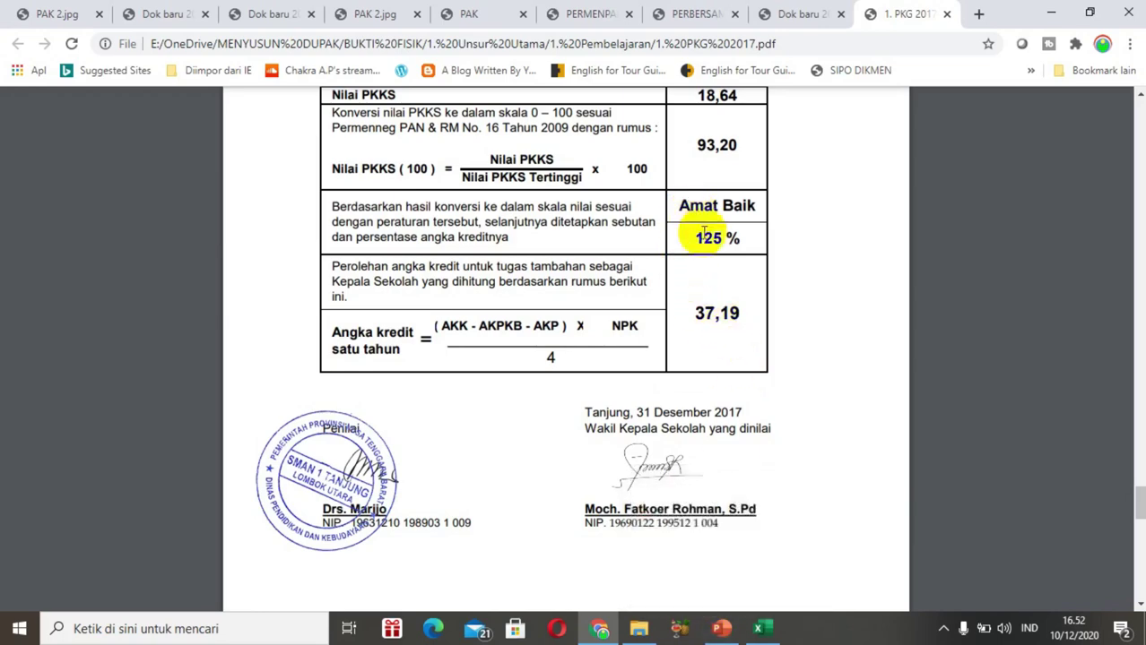
Step: Enter 18,594 in H36 and Amat Baik in I36 for Wakil Kepala Sekolah
left_click(759, 628)
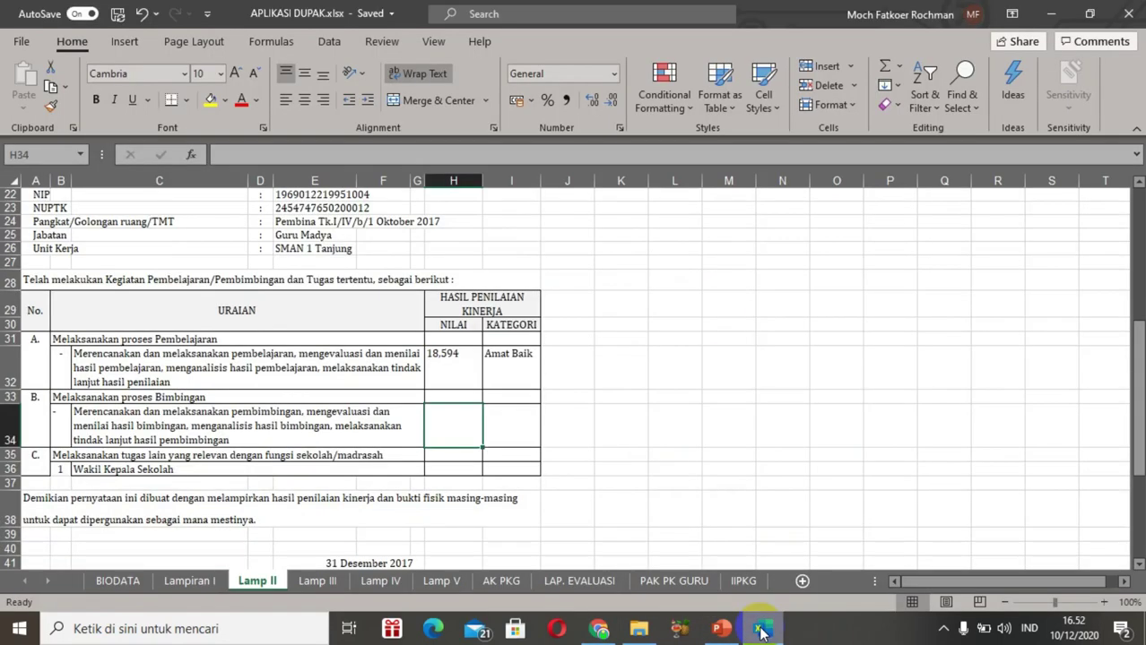
left_click(457, 467)
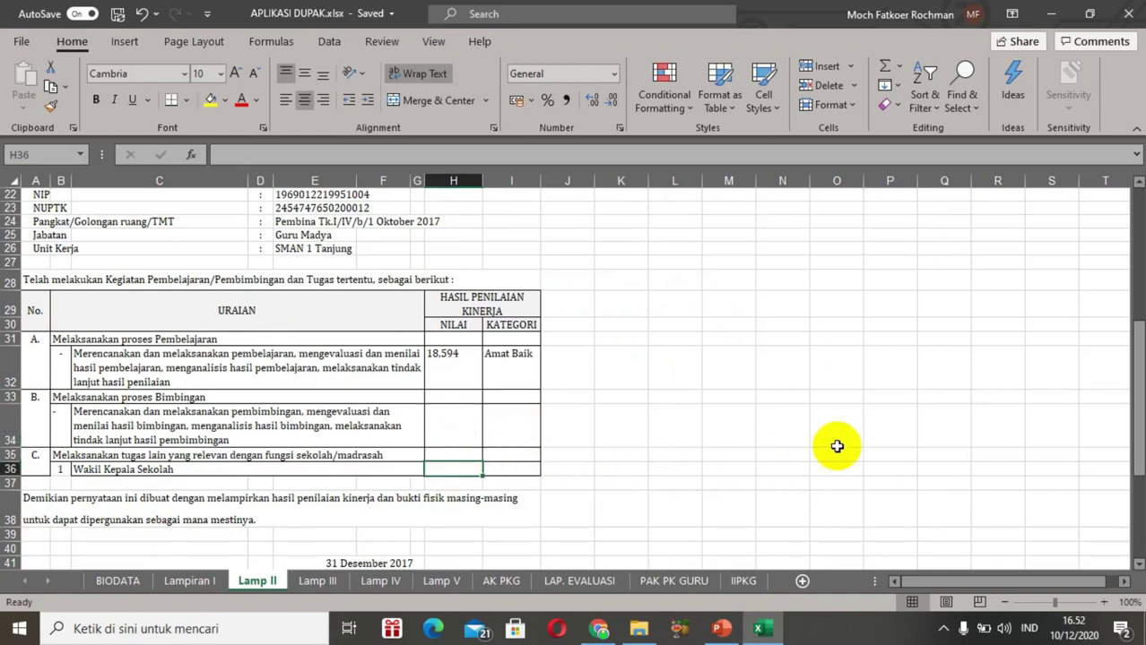
type("18")
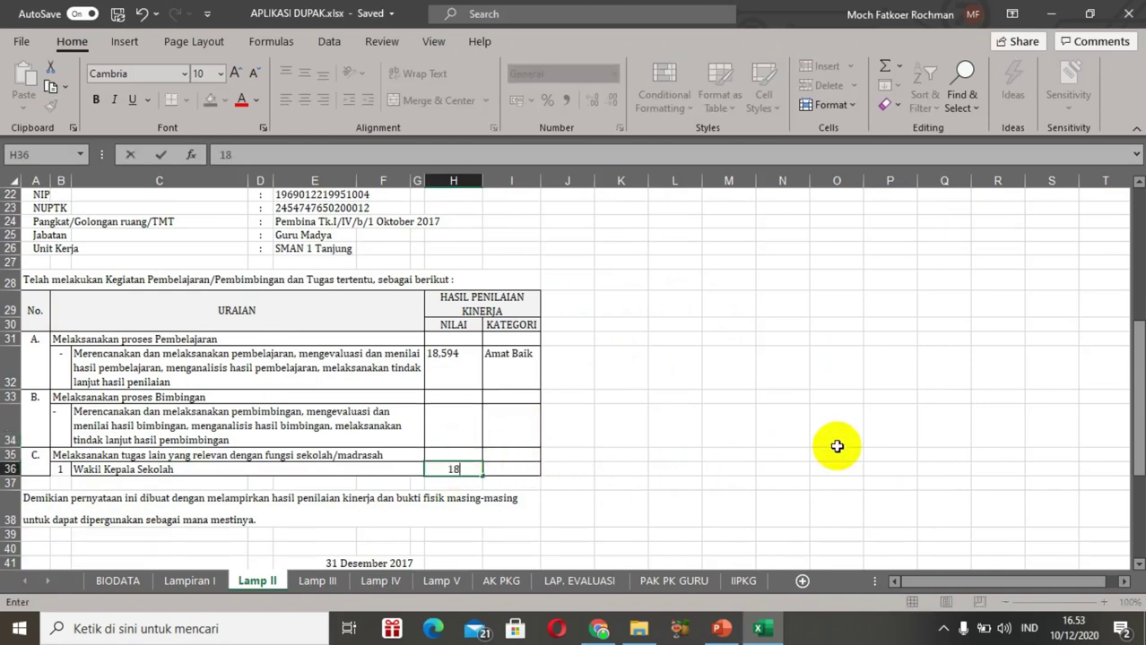
type(",594")
key("Tab")
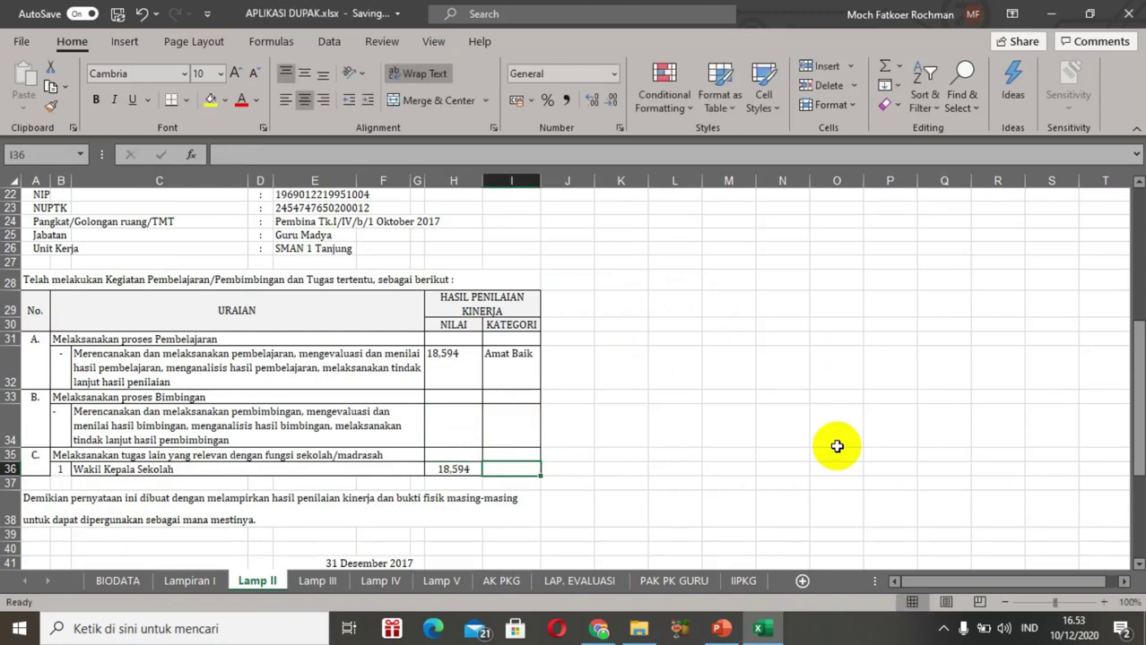
type("Amat Baik")
key("Return")
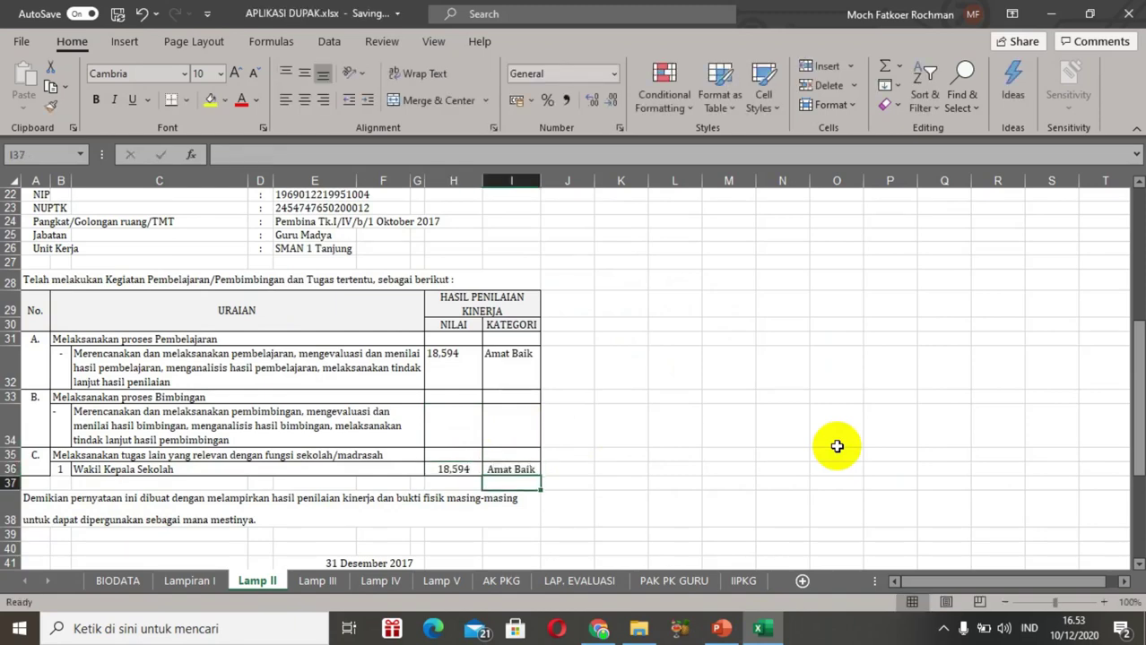
Step: Review the closing statement below the Lamp II assessment table
key("Down")
key("Down")
key("Down")
key("Down")
key("Down")
key("Down")
key("Down")
key("Down")
key("Down")
key("Down")
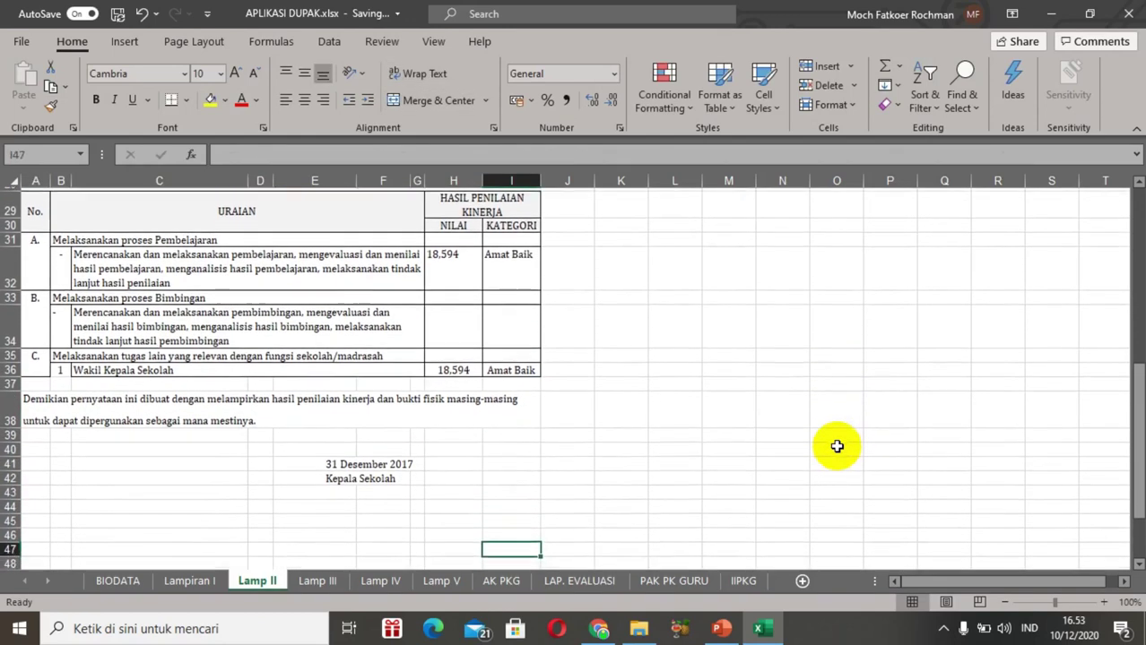
key("Down")
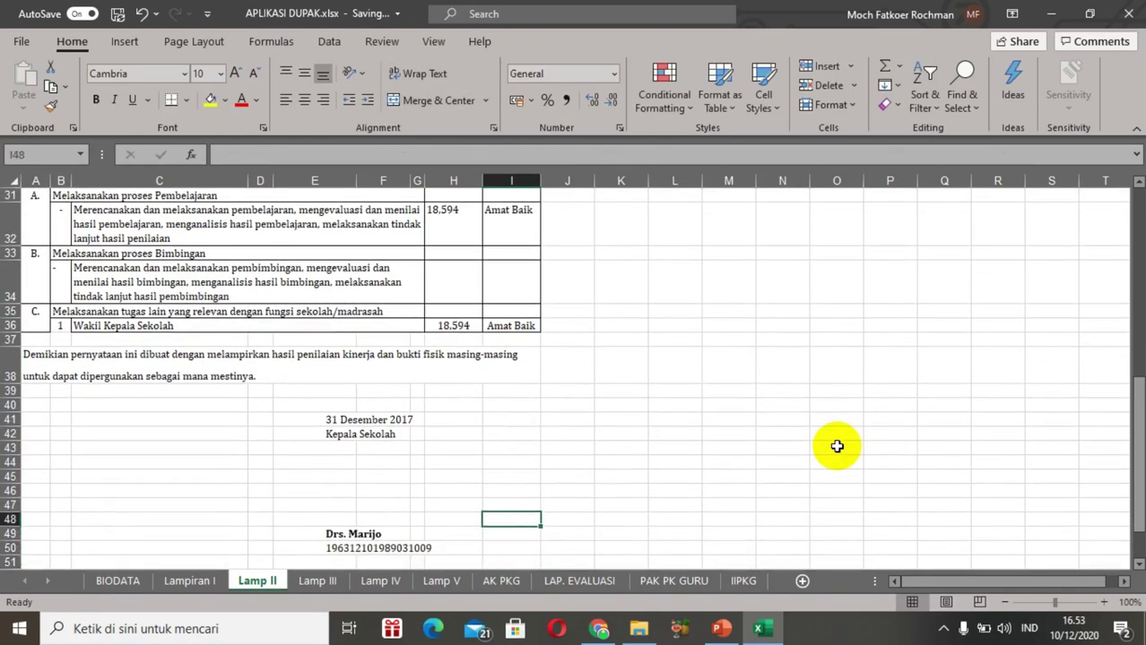
key("Up")
key("Up")
key("Up")
key("Up")
key("Up")
key("Up")
key("Up")
key("Up")
key("Up")
key("Up")
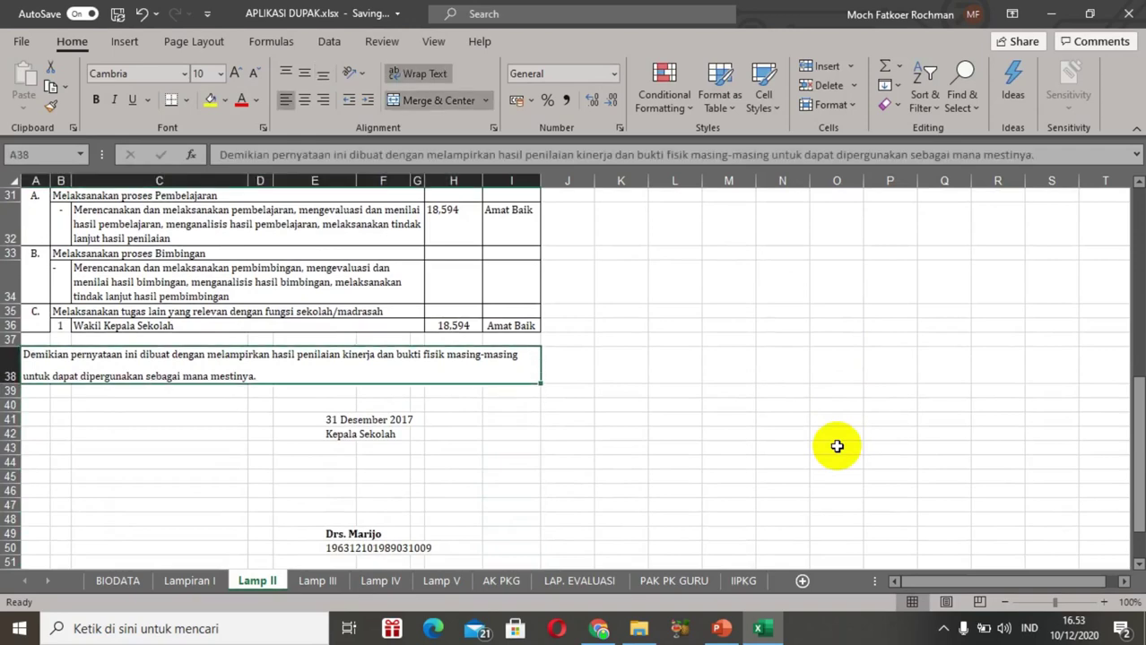
key("Up")
key("Up")
key("Up")
key("Up")
key("Up")
key("Up")
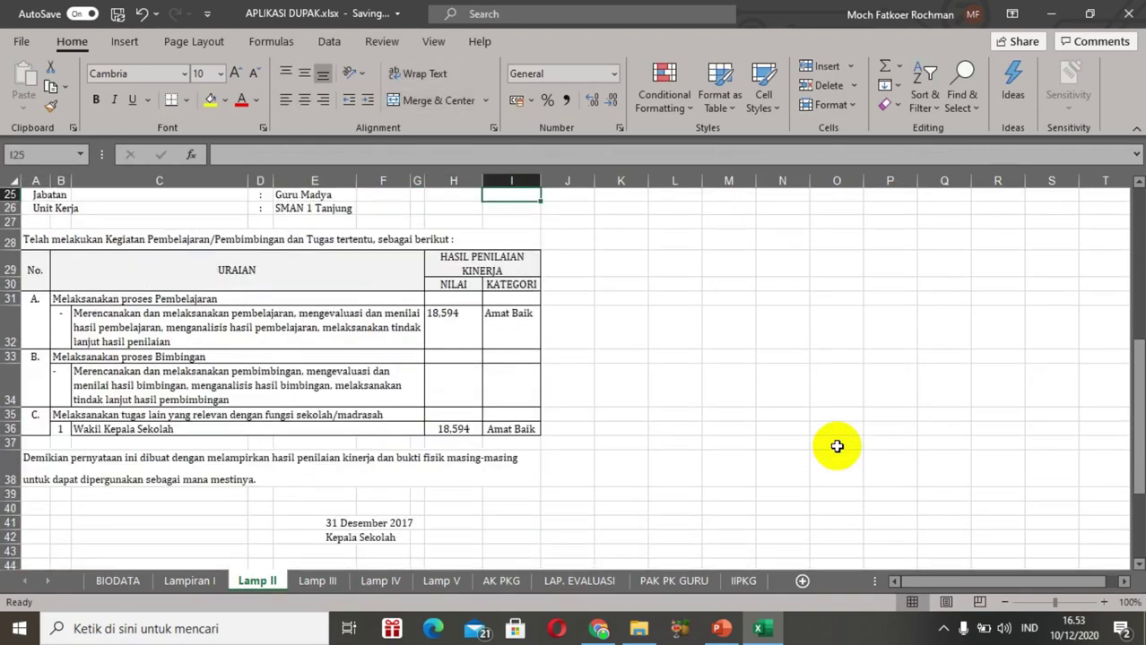
key("Up")
key("Up")
key("Up")
key("Up")
key("Up")
key("Up")
key("Up")
key("Up")
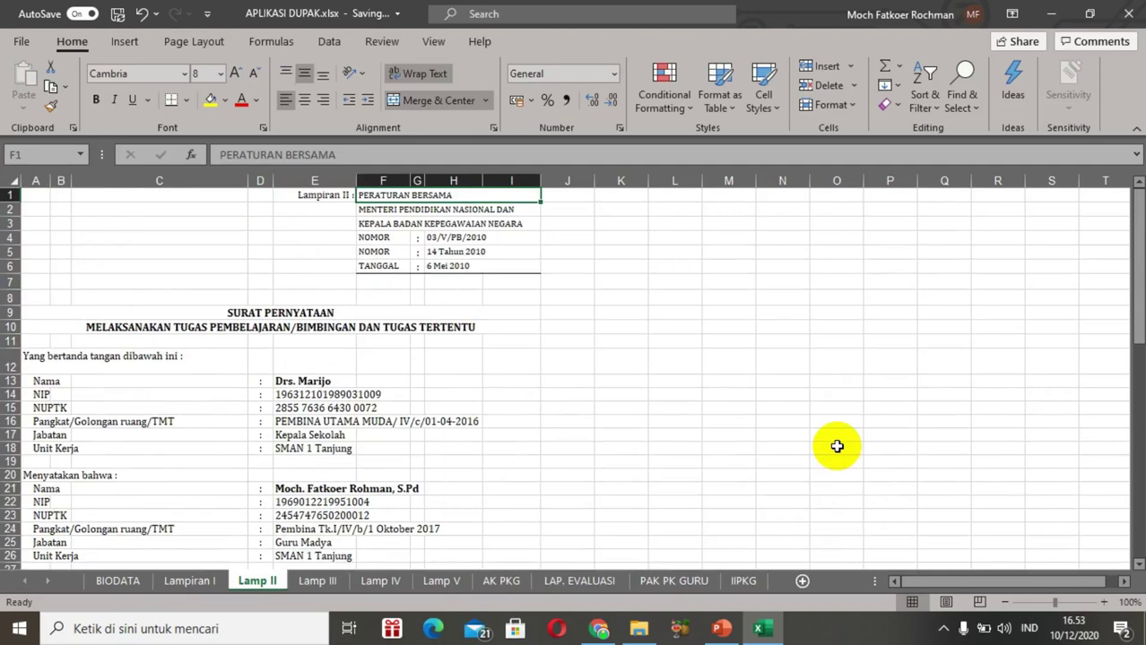
left_click(345, 582)
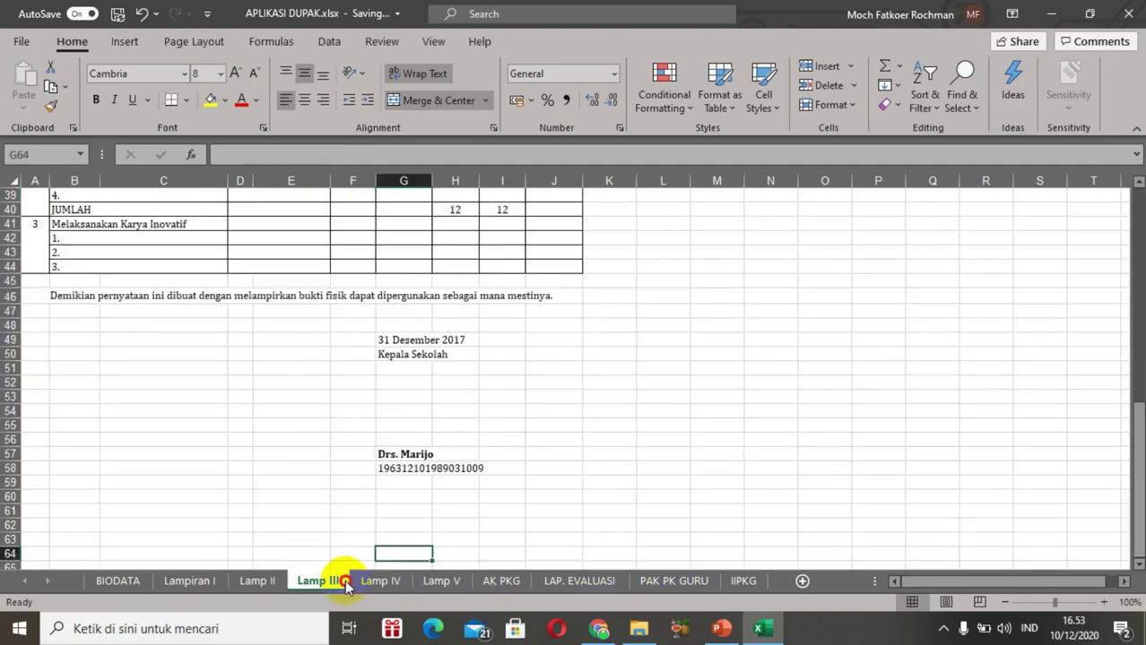
left_click(540, 420)
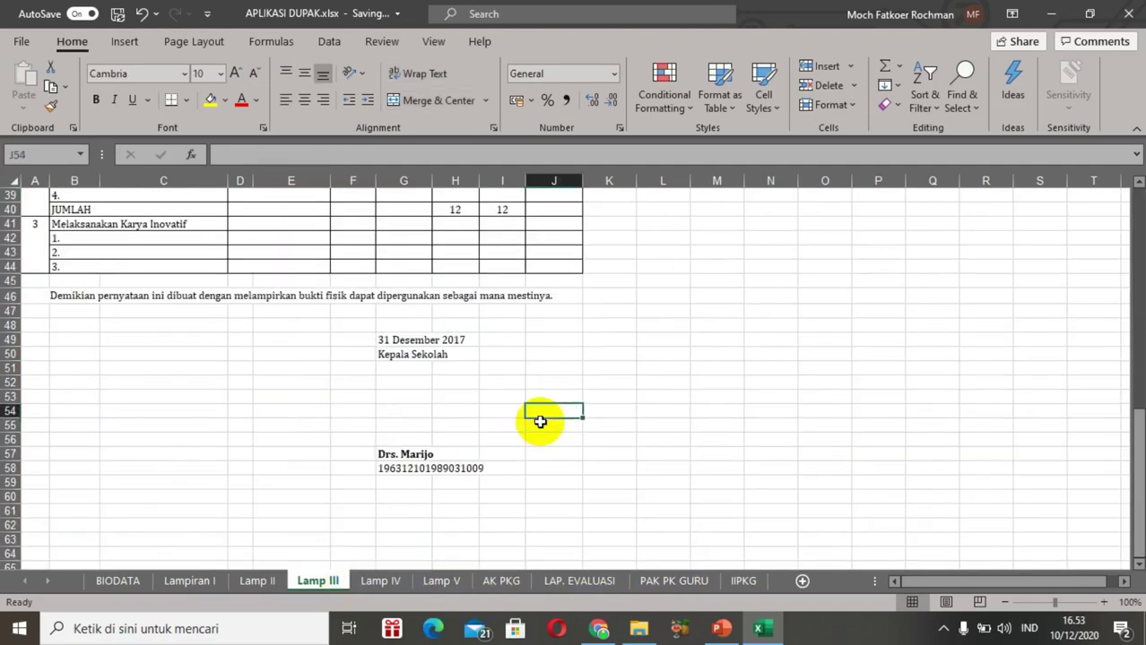
key("Up")
key("Up")
key("Up")
key("Up")
key("Up")
key("Up")
key("Up")
key("Up")
key("Up")
key("Up")
key("Up")
key("Up")
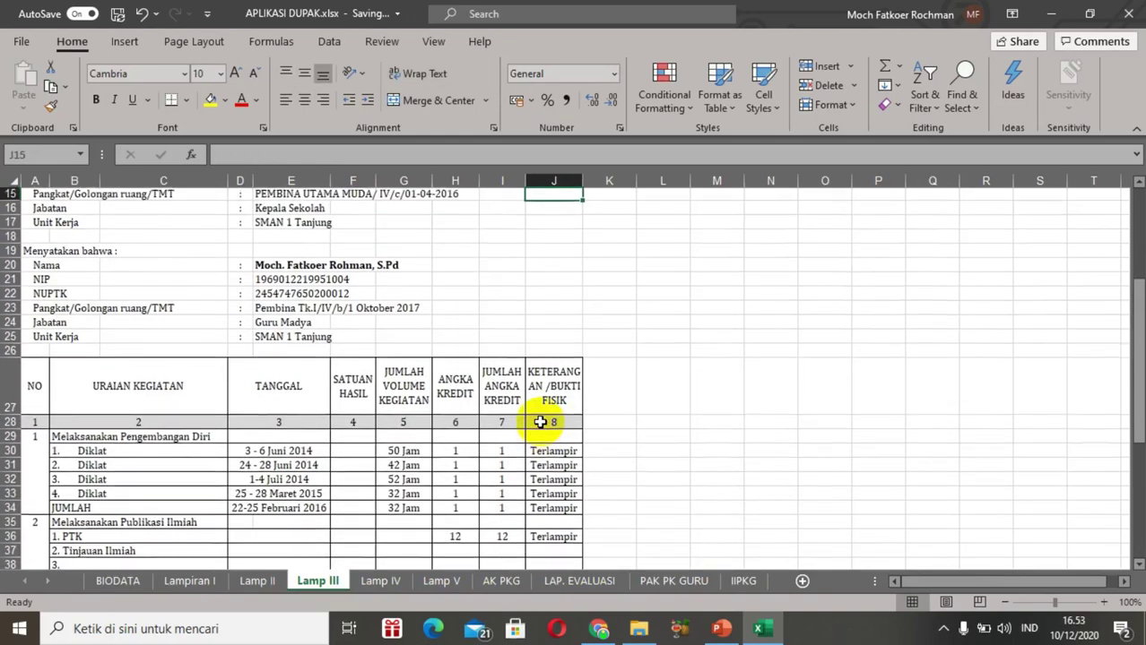
key("Up")
key("Up")
key("Up")
key("Up")
key("Up")
key("Up")
key("Up")
key("Up")
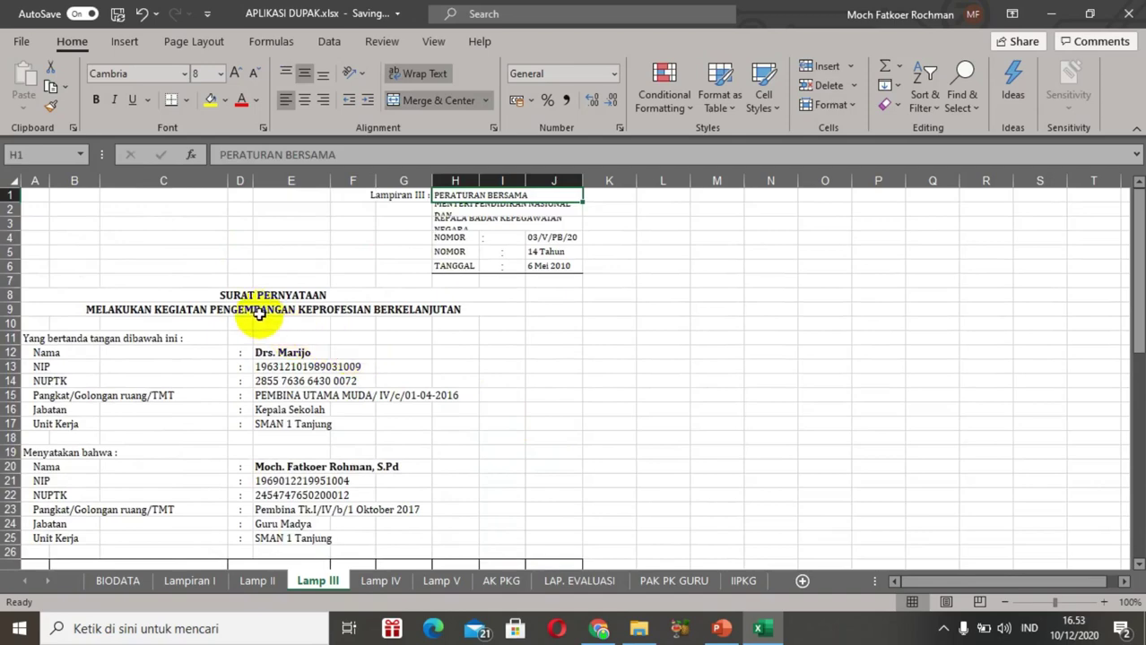
key("Left")
key("Left")
key("Down")
key("Down")
key("Down")
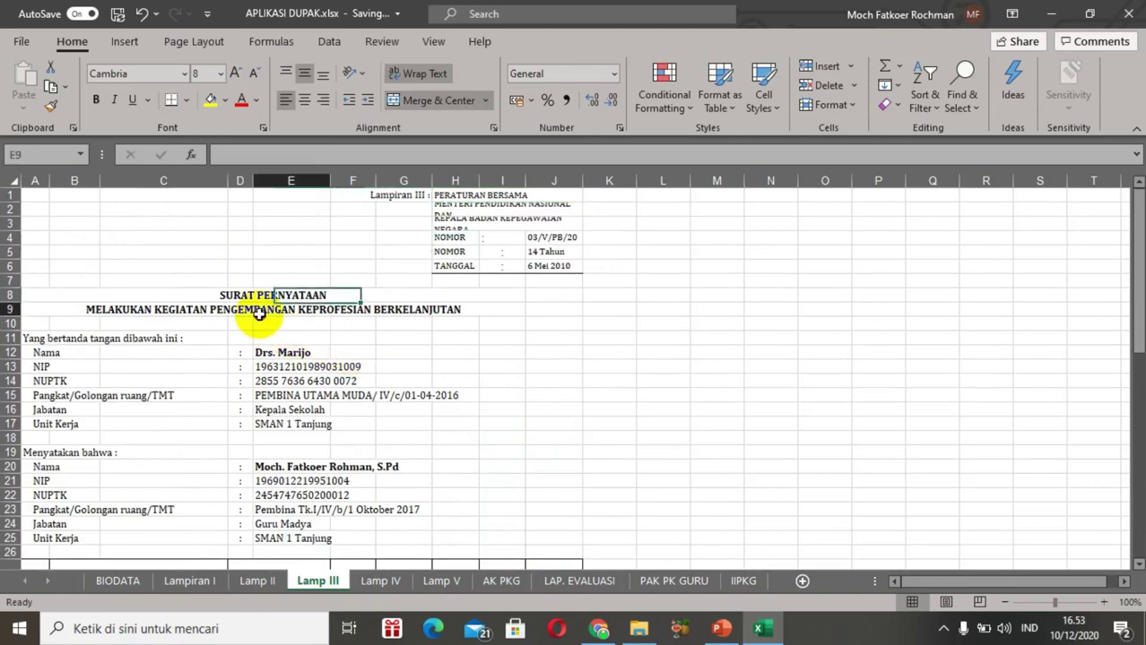
key("Down")
key("Down")
key("Down")
key("Down")
key("Down")
key("Down")
key("Down")
key("Down")
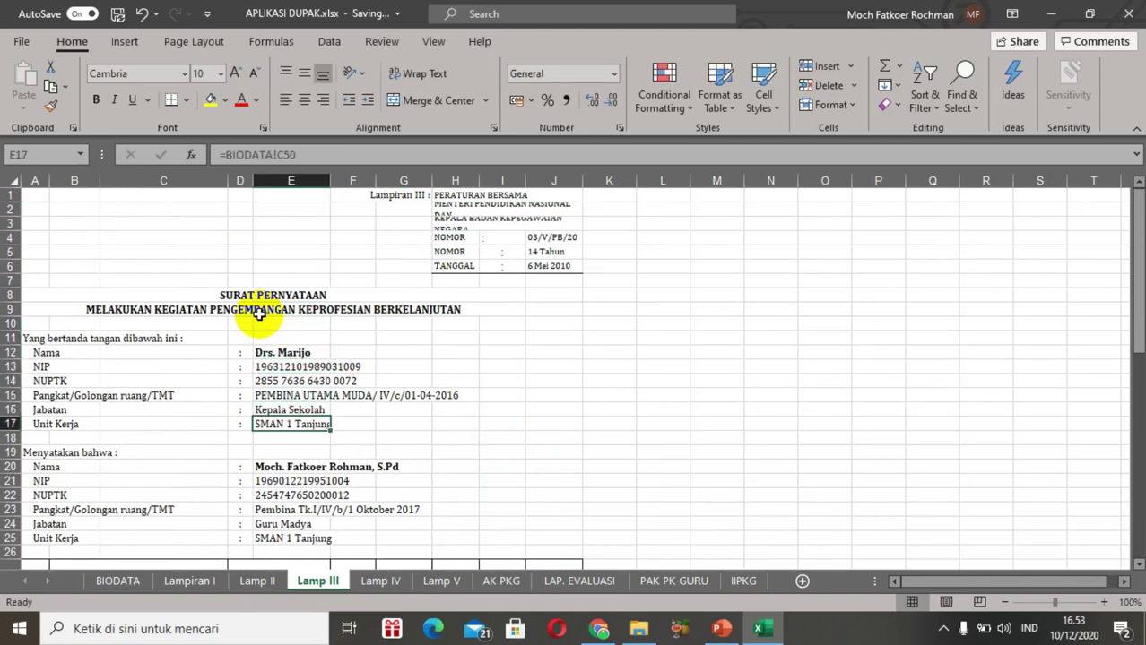
key("Down")
key("Down")
key("Down")
key("Down")
key("Down")
key("Down")
key("Down")
key("Down")
key("Down")
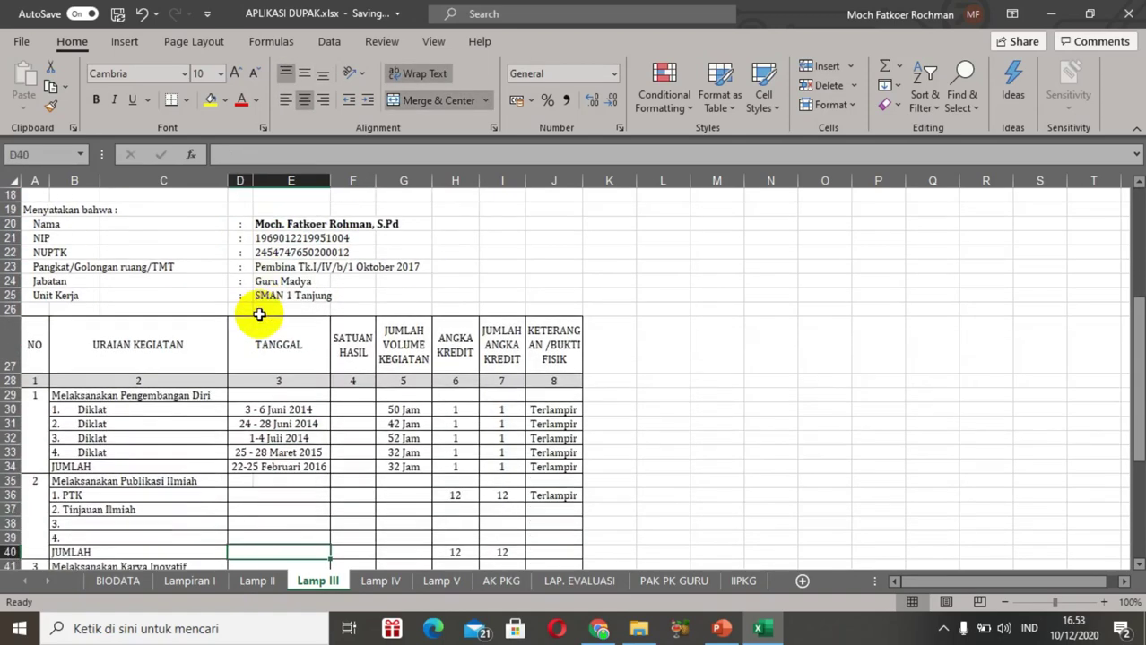
left_click(166, 405)
key("Down")
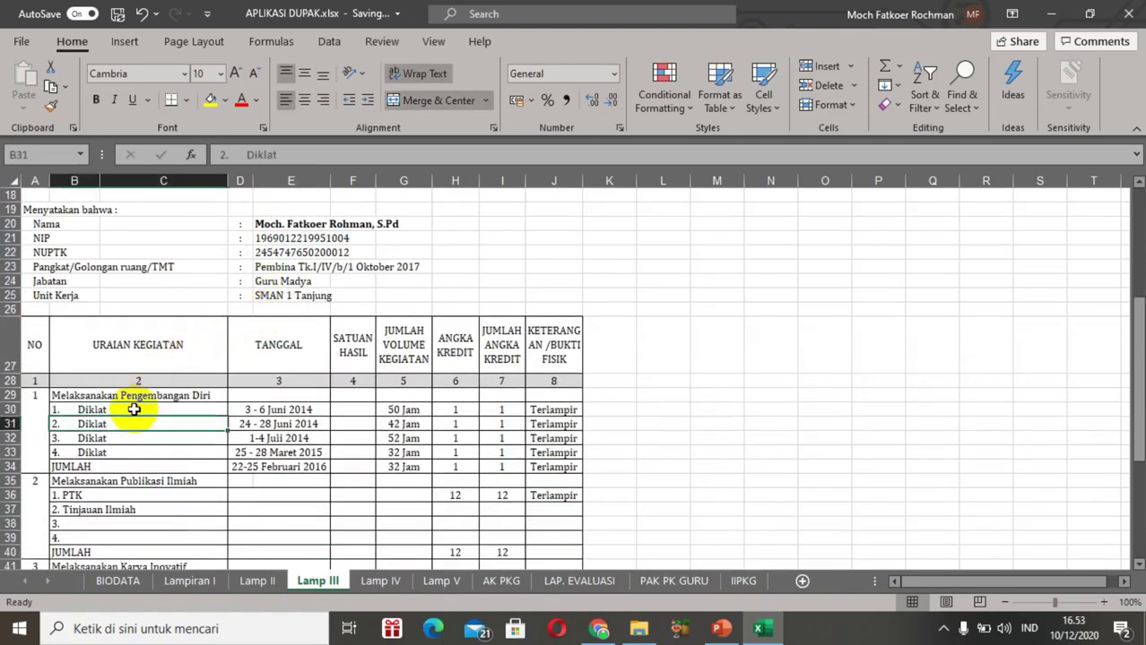
key("Down")
key("Down")
key("Down")
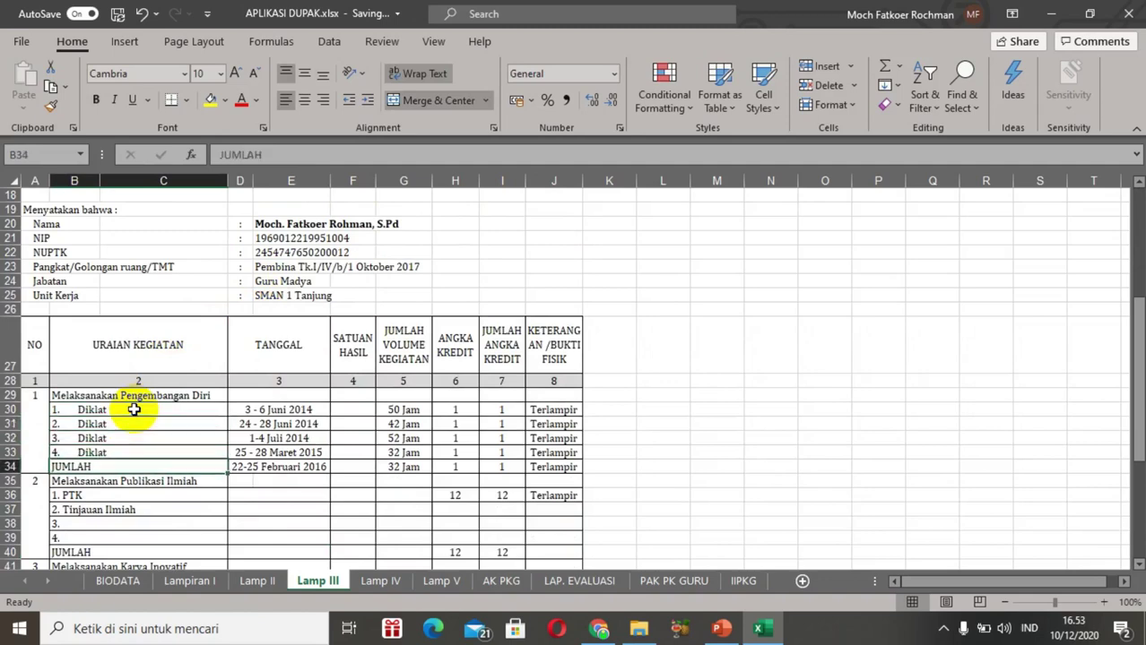
key("Up")
key("Up")
key("Up")
key("Down")
key("Right")
key("Right")
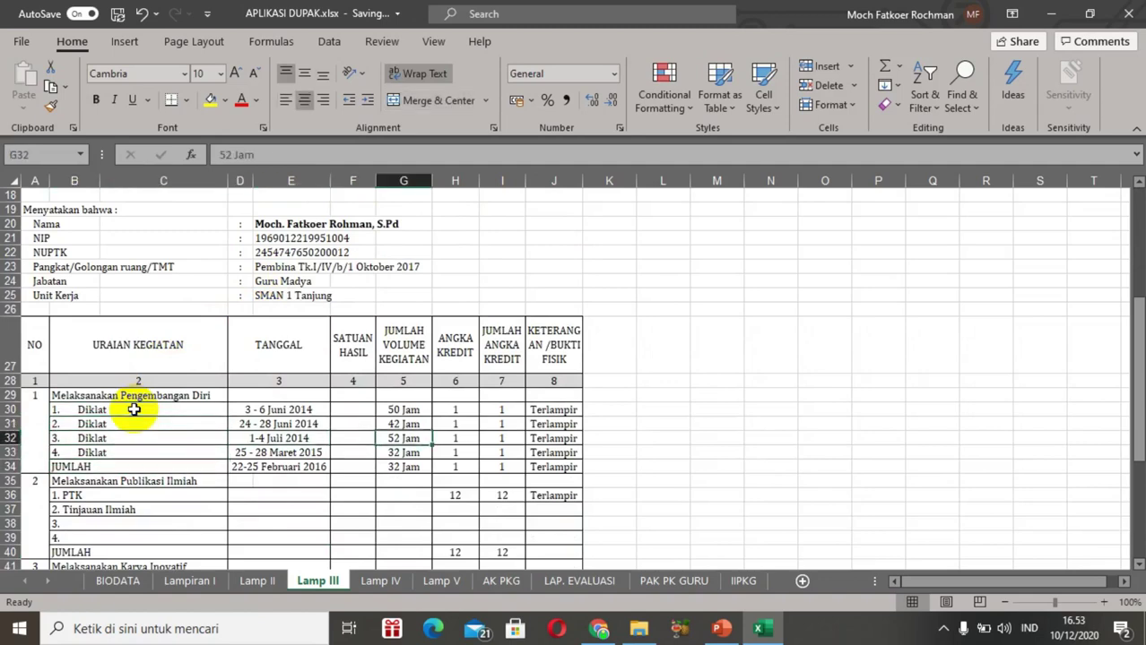
key("Right")
key("Right")
key("Right")
key("Right")
key("Left")
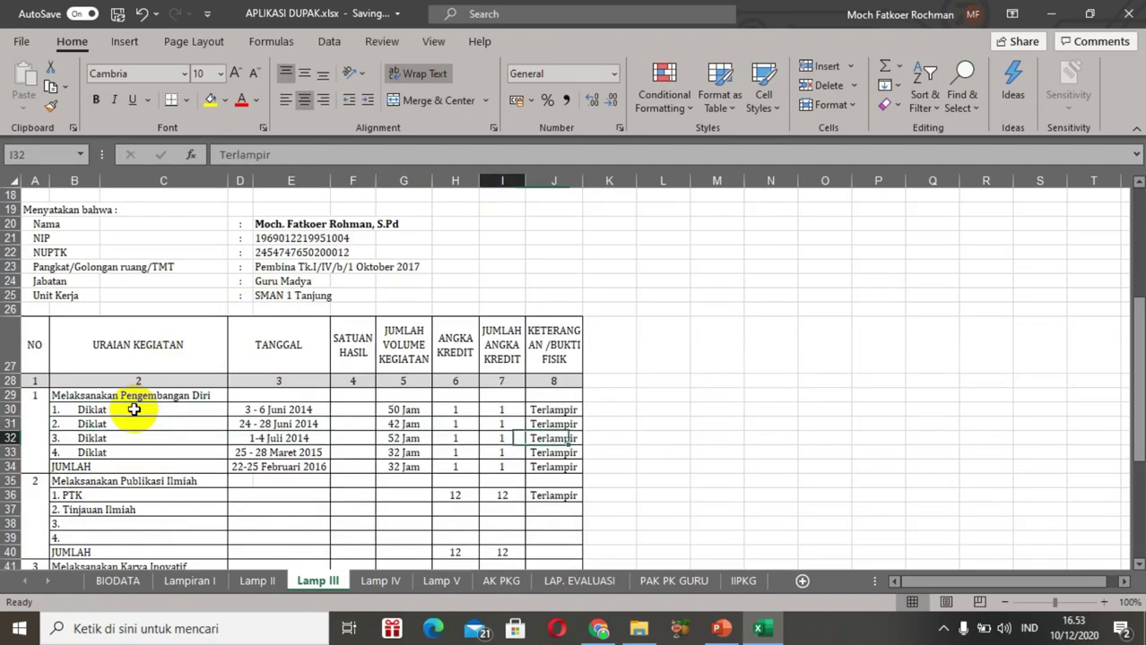
key("Left")
key("Up")
key("Up")
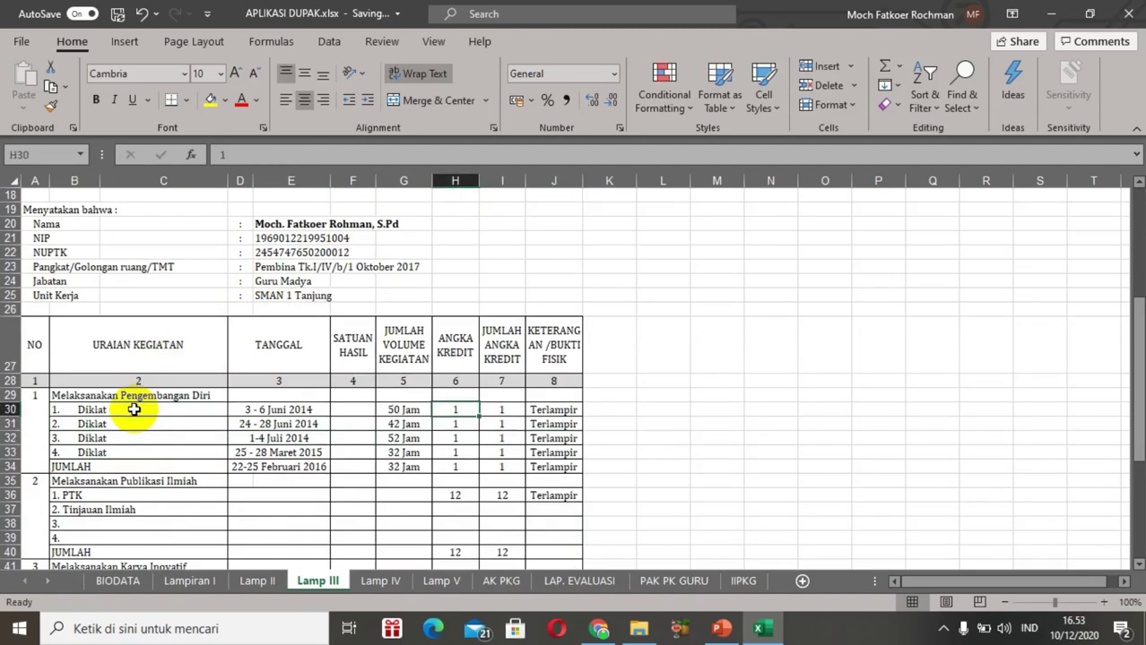
key("Down")
key("Down")
key("Down")
key("Down")
key("Down")
key("Down")
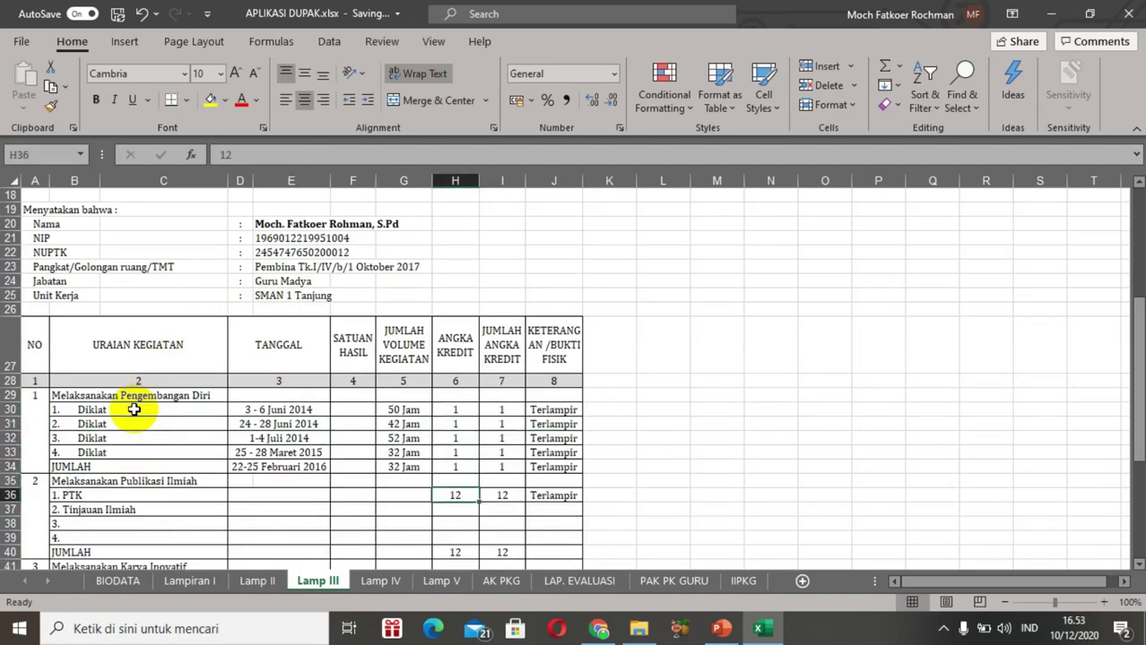
key("Up")
key("Up")
key("Up")
key("Up")
key("Right")
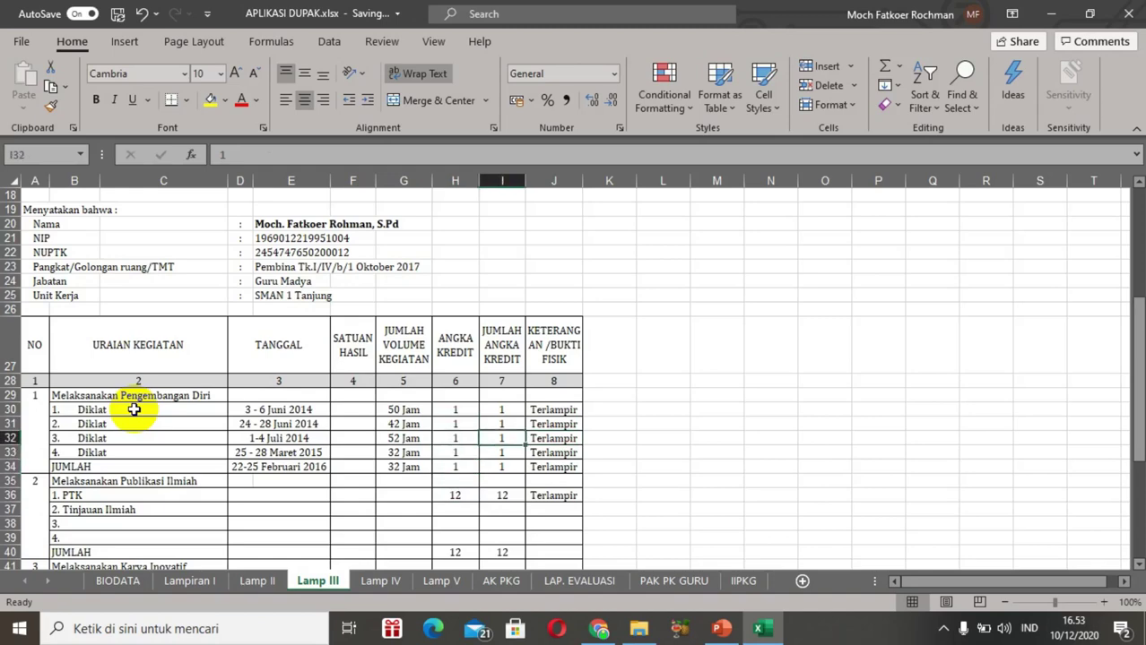
key("Down")
key("Down")
key("Down")
key("Down")
key("Down")
key("Down")
key("Down")
key("Down")
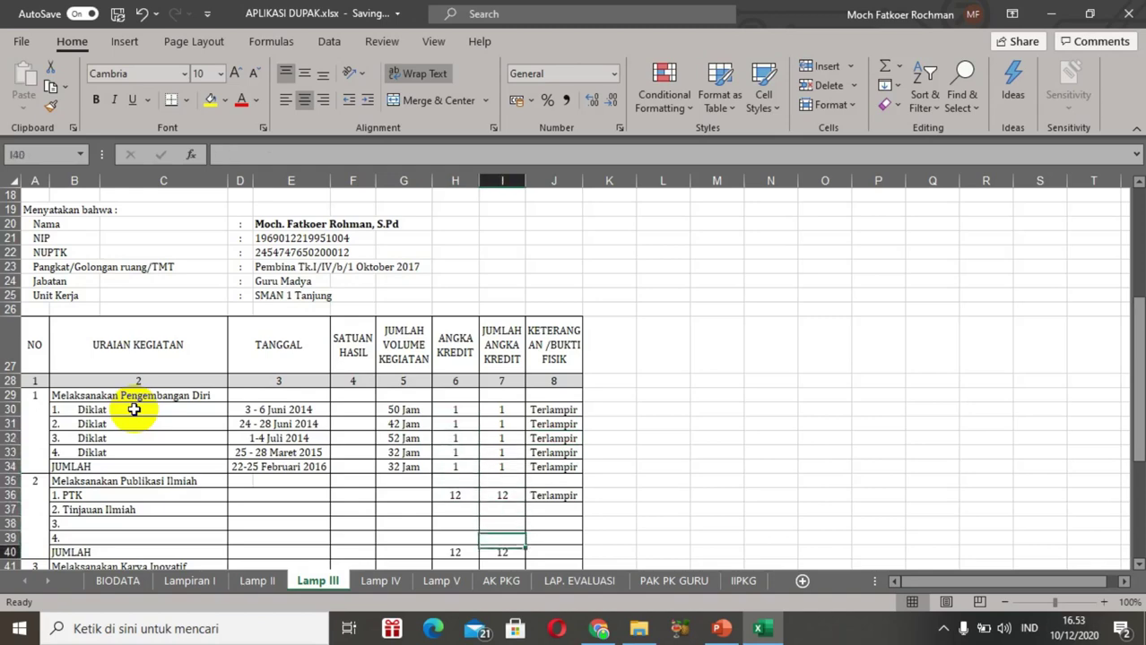
key("Down")
key("Down")
key("Down")
key("Down")
key("Down")
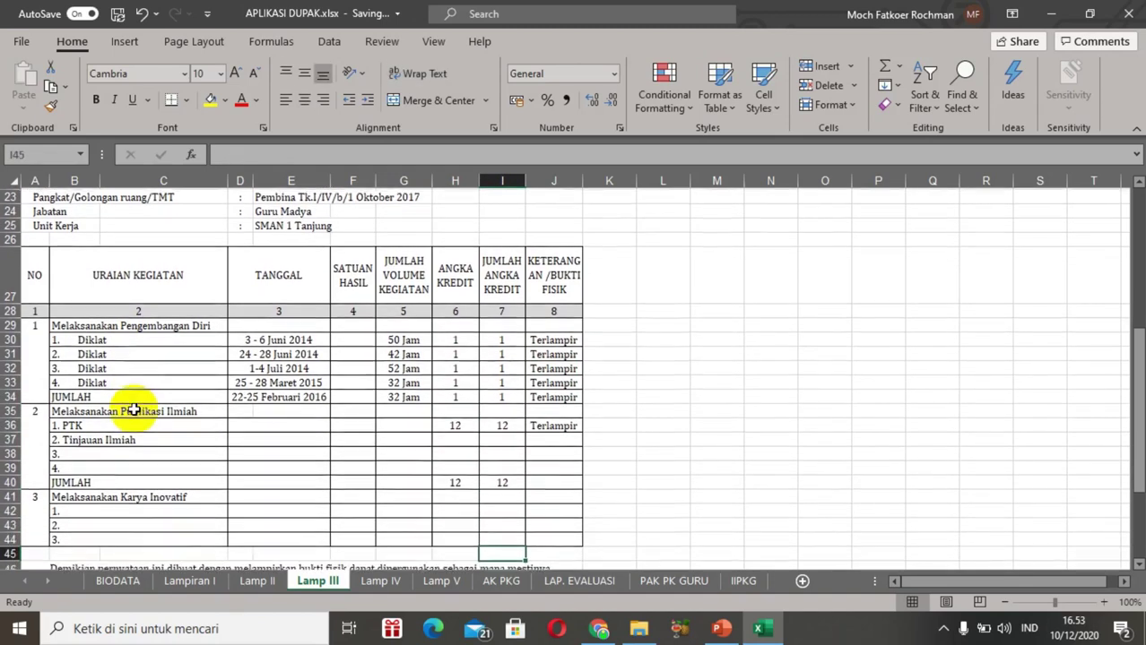
key("Down")
key("Down")
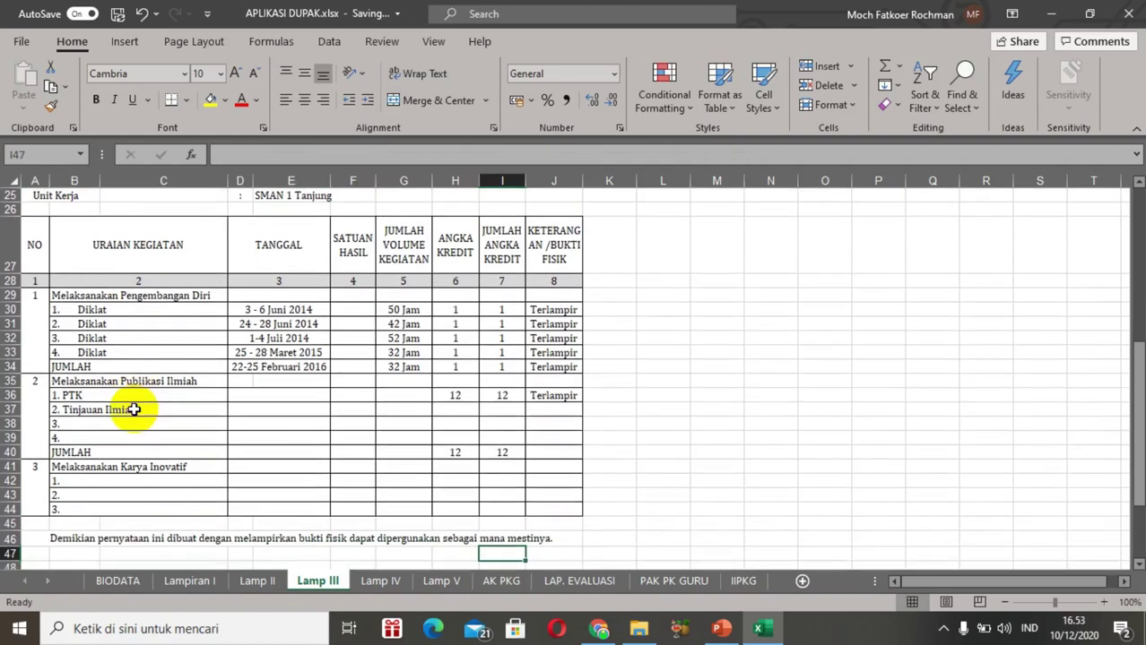
left_click(131, 385)
key("Down")
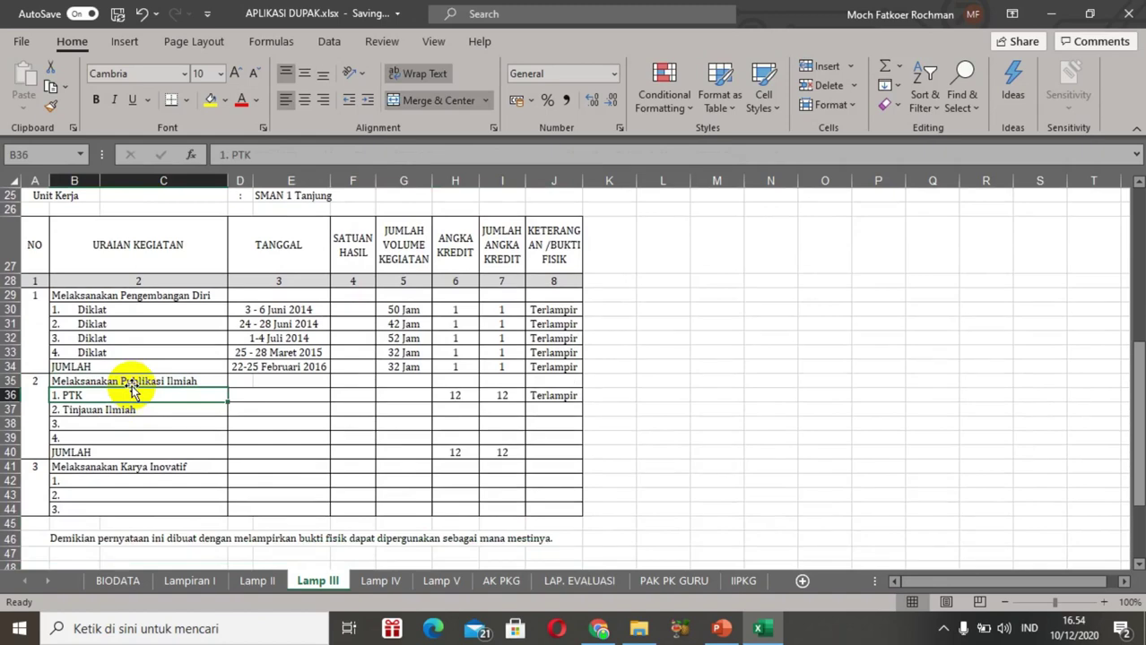
key("Down")
key("Down")
key("Down")
key("Down")
key("Down")
key("Down")
key("Down")
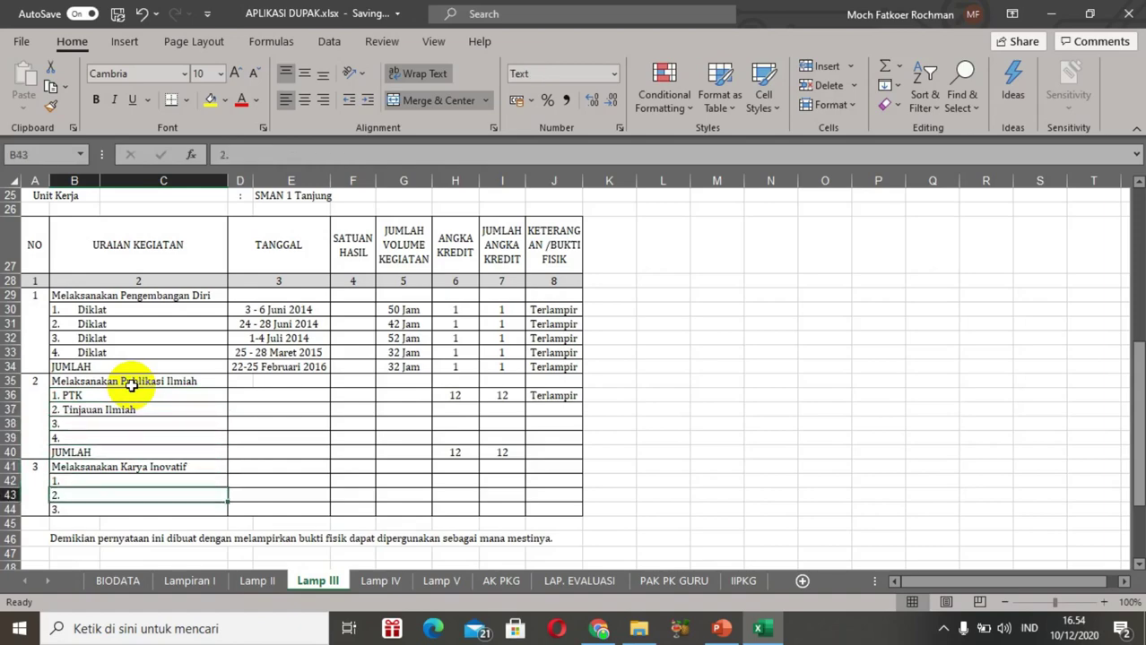
key("Down")
key("Down")
key("Down")
key("Down")
key("Down")
key("Down")
key("Down")
key("Down")
key("Down")
key("Down")
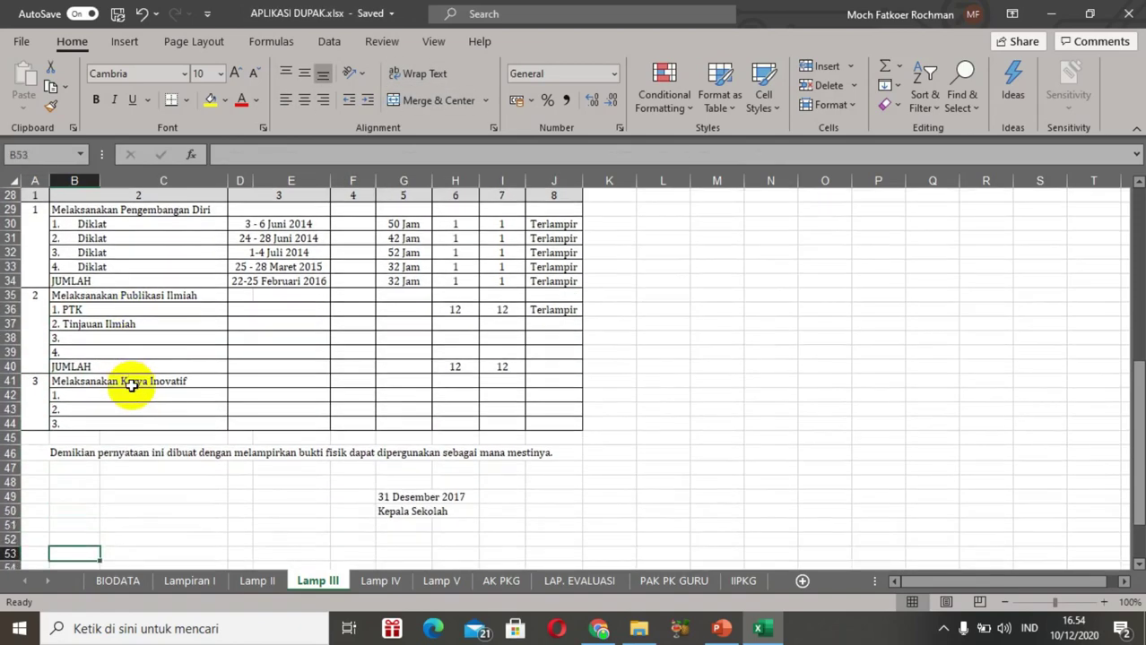
key("Down")
key("Down")
key("Down")
key("Down")
key("Down")
key("Down")
key("Down")
key("Down")
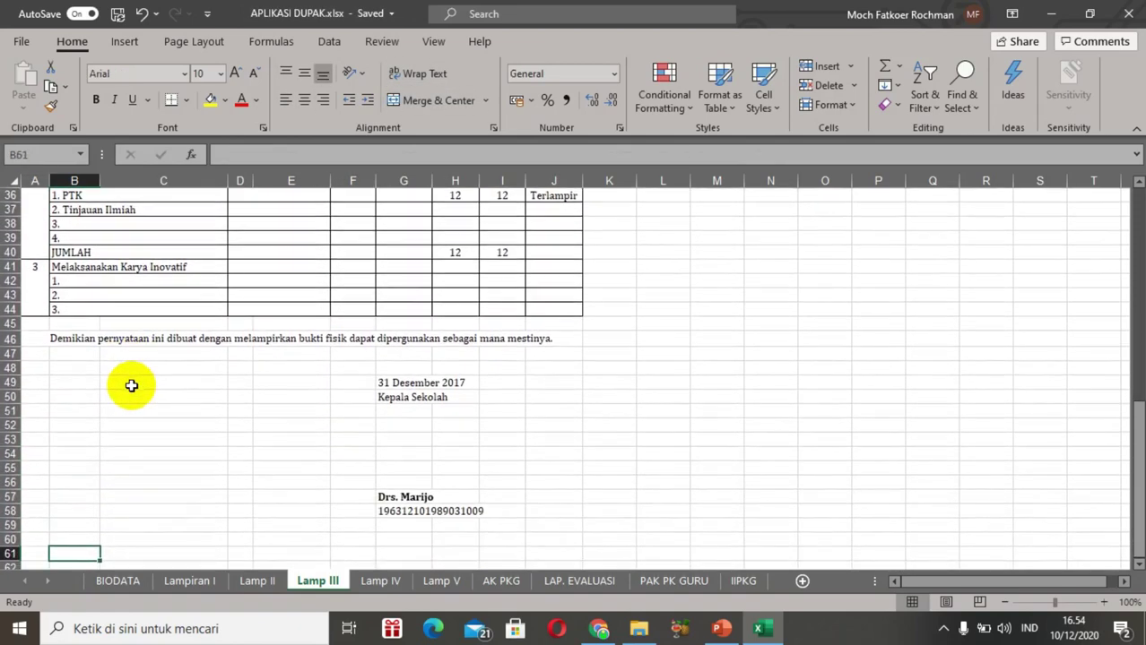
Step: Go to the Lamp IV sheet and scroll down to its empty support-activity table
left_click(378, 583)
left_click(408, 426)
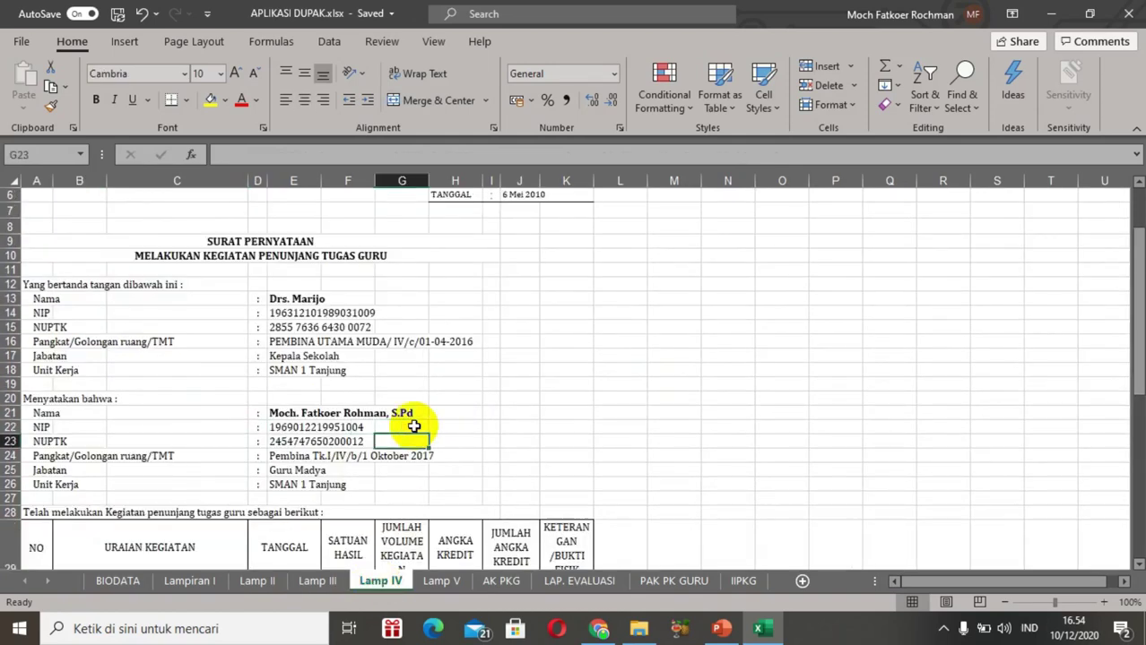
scroll(413, 426, "down", 5)
scroll(413, 426, "down", 1)
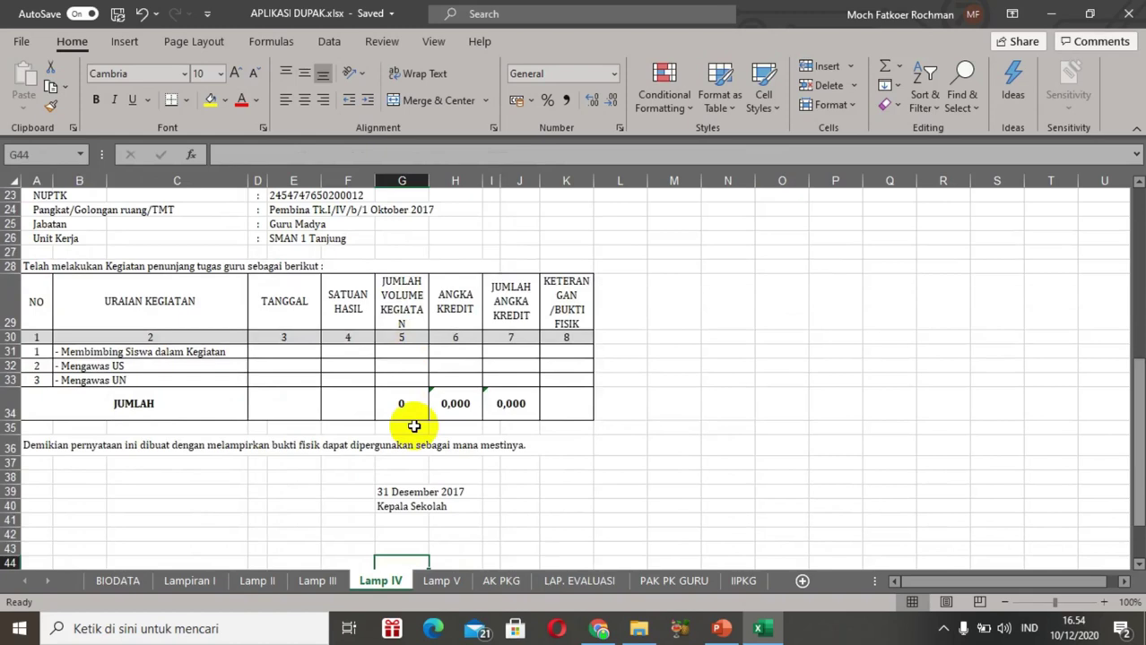
left_click(195, 355)
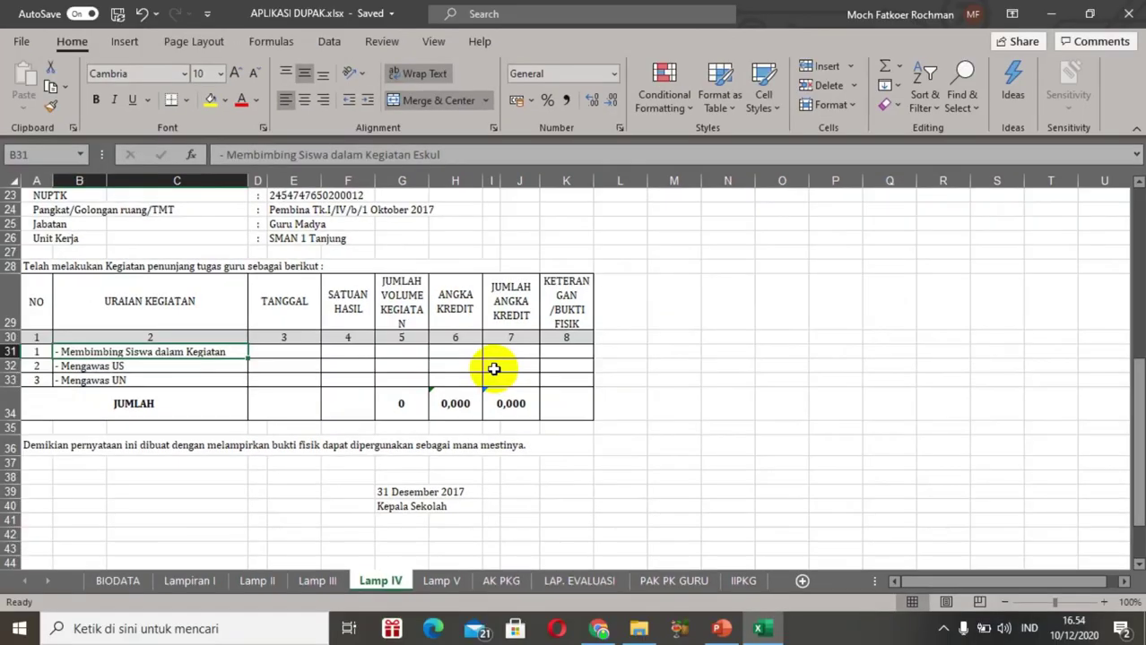
Step: Check row 31's Satuan Hasil, volume, credit and evidence cells, then view the BIODATA sheet
left_click(349, 358)
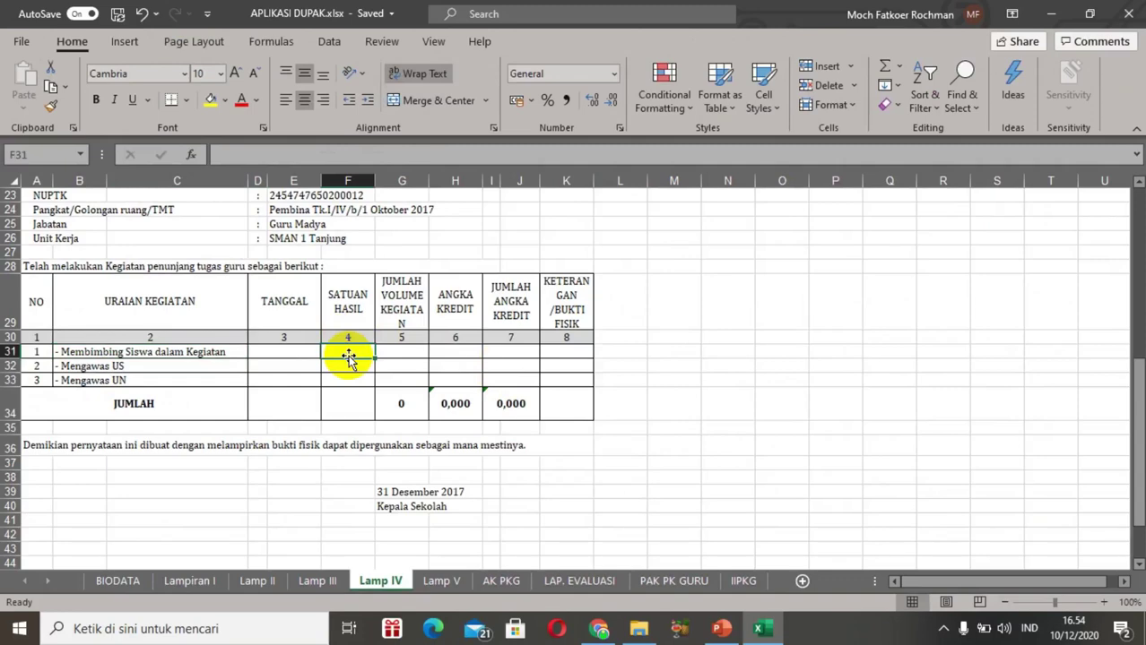
left_click(402, 351)
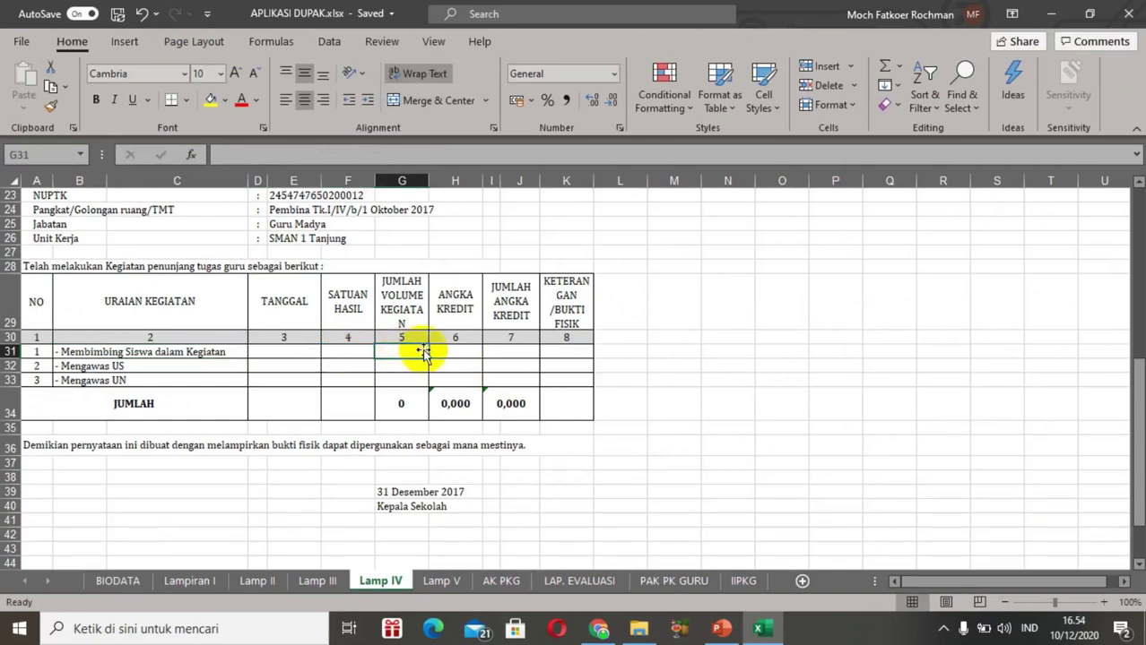
left_click(447, 350)
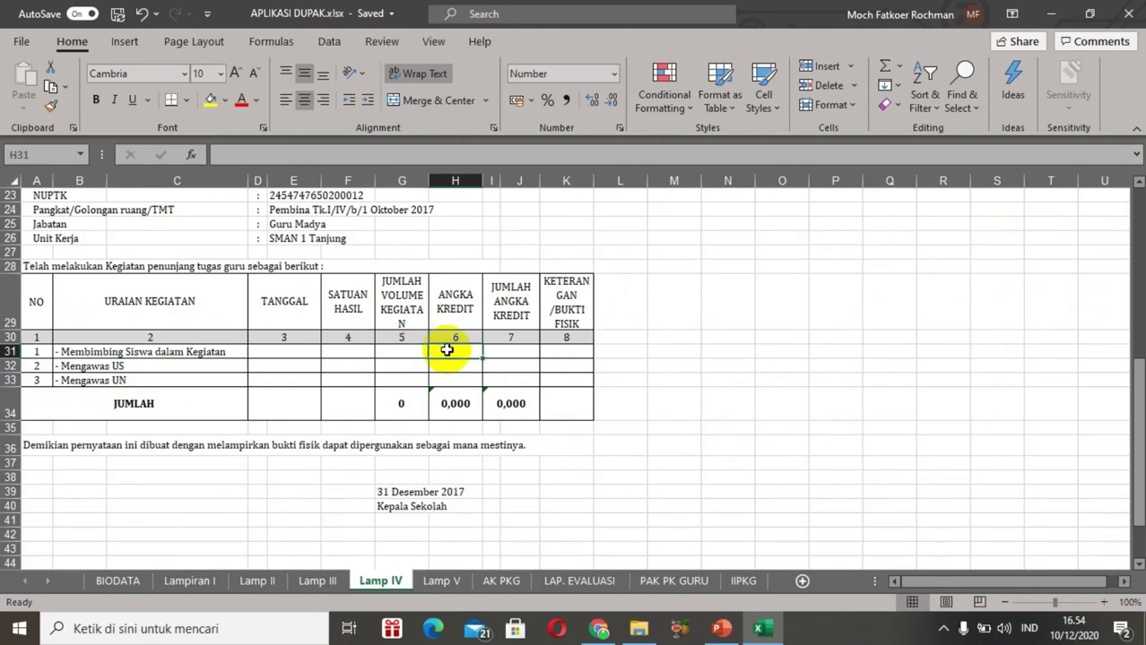
key("Right")
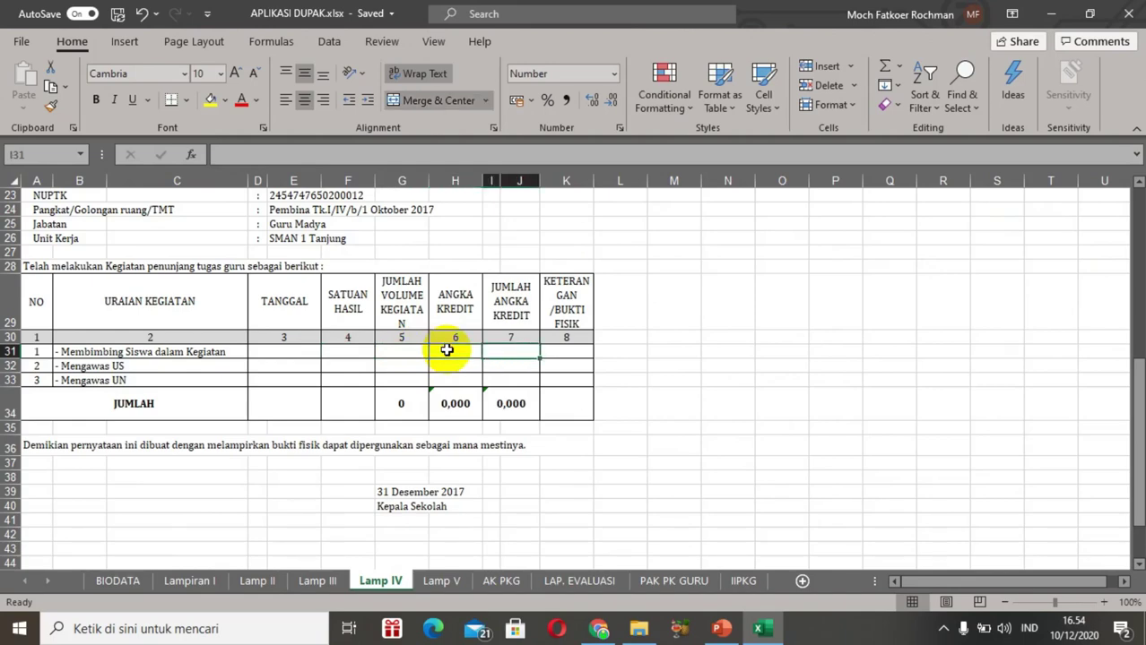
key("Right")
key("Down")
key("Down")
key("Down")
key("Down")
key("Down")
key("Down")
key("Down")
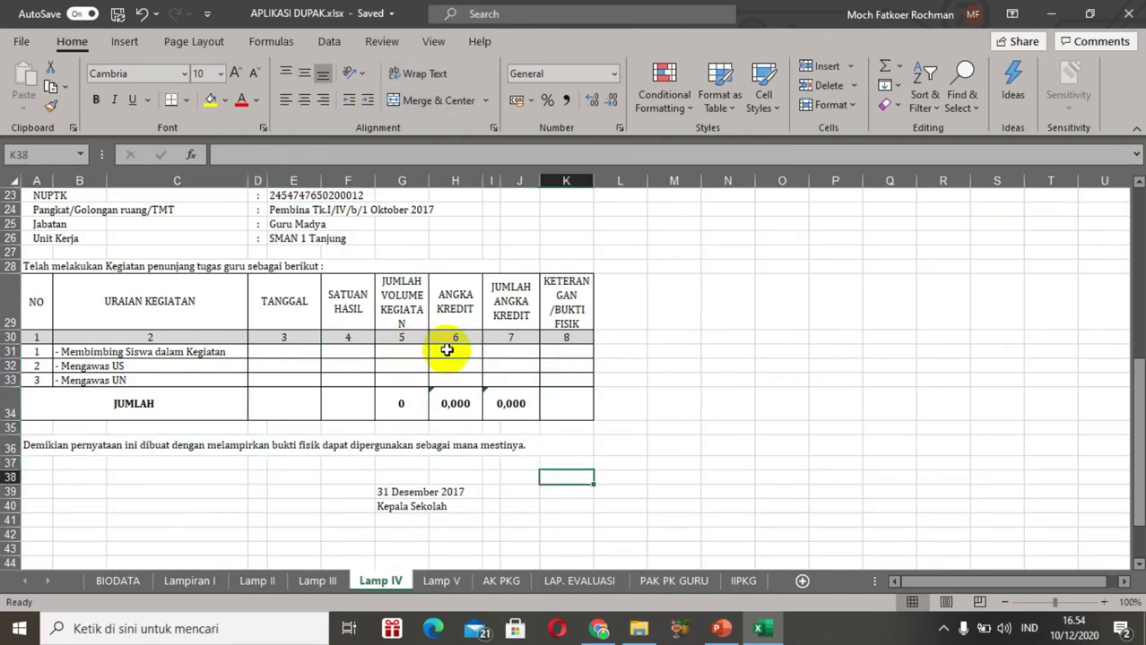
key("Down")
key("Down")
key("Down")
key("Down")
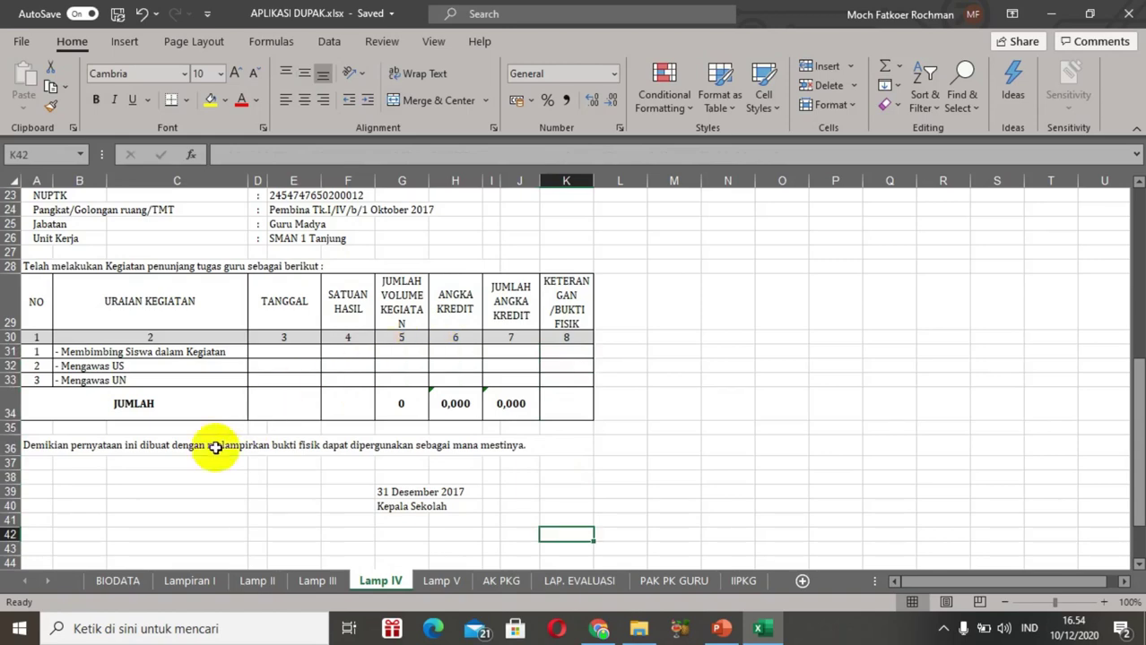
left_click(127, 583)
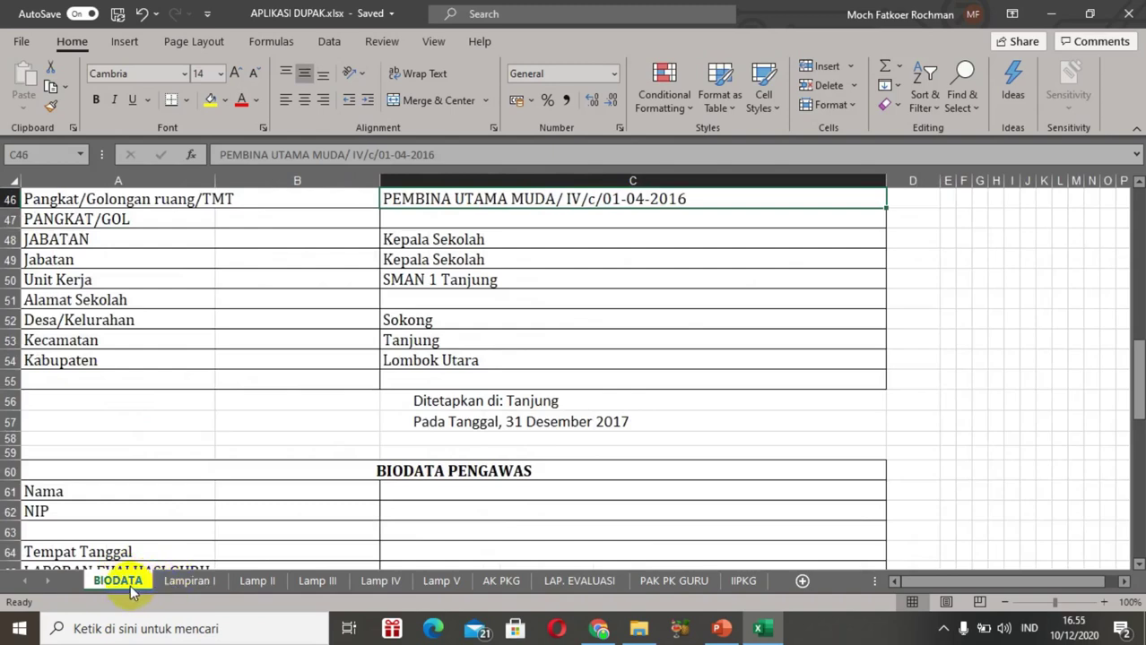
Step: Review the Lampiran I, Lamp II and Lamp III sheets, including Lamp III's signature area
left_click(182, 584)
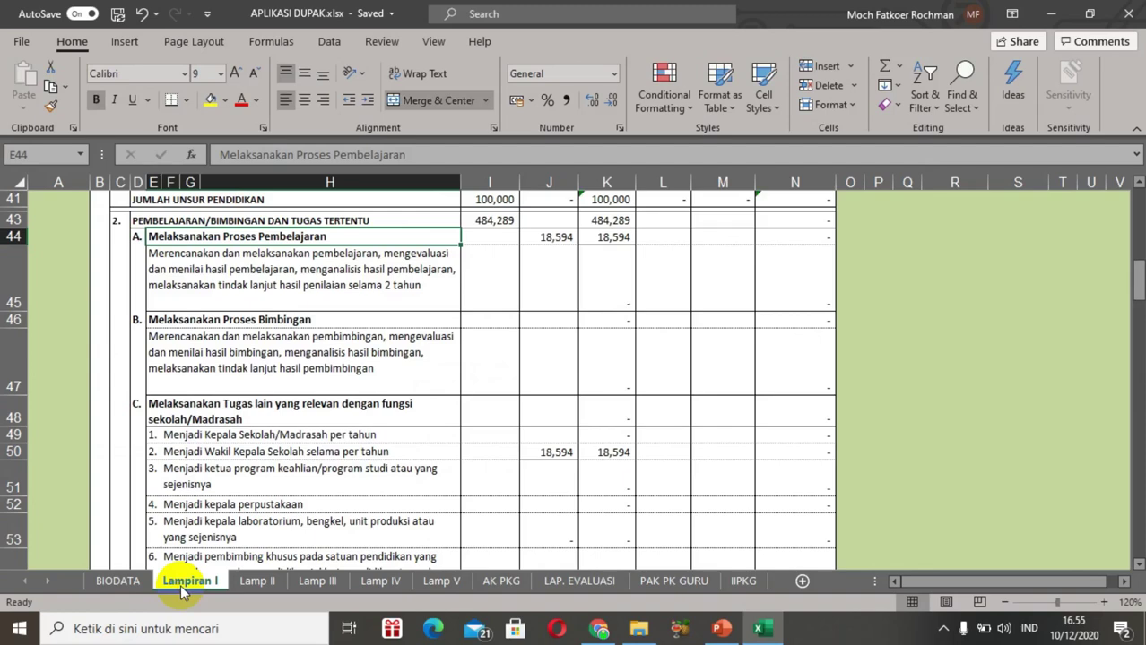
left_click(256, 581)
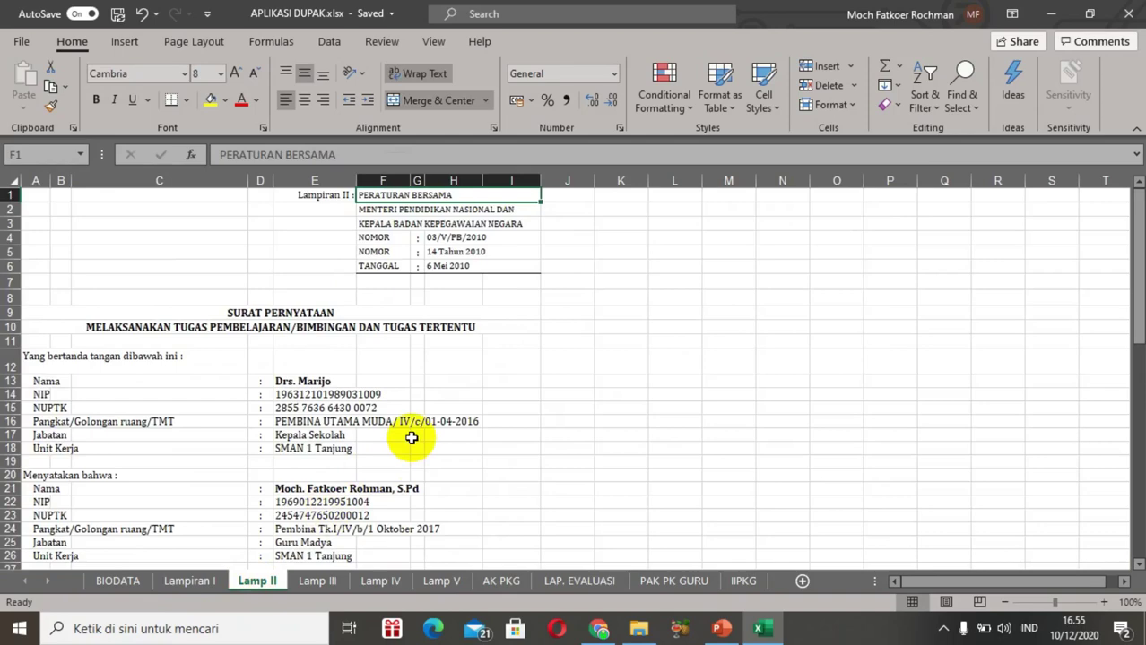
left_click(318, 581)
left_click(436, 458)
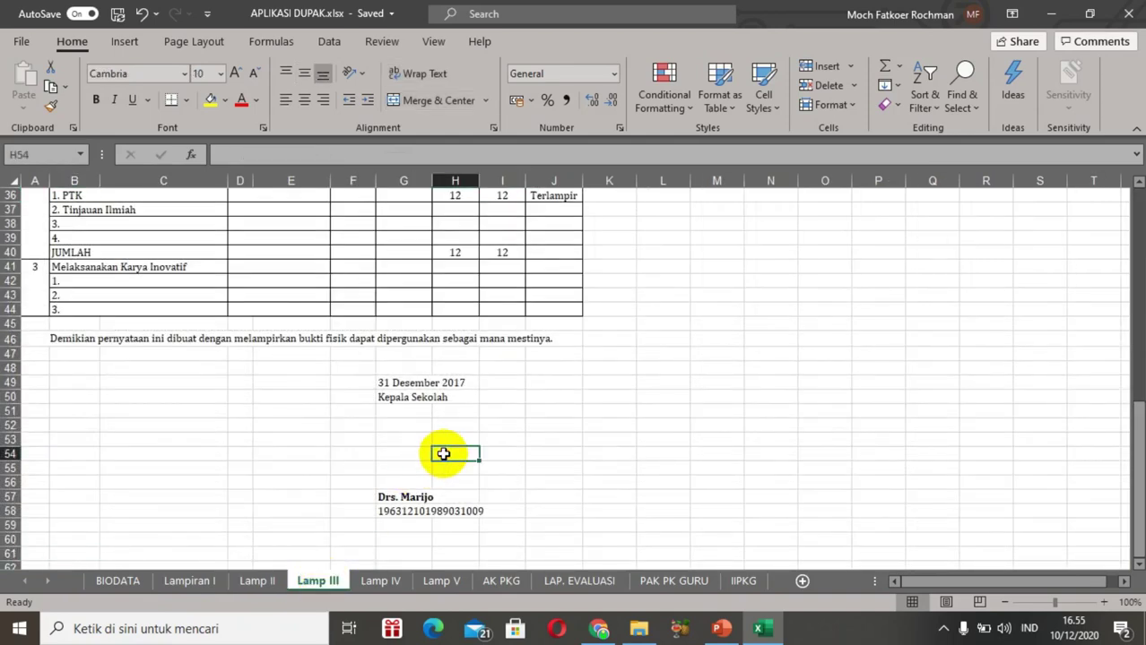
key("Up")
key("Up")
key("Up")
key("Up")
key("Up")
key("Up")
key("Up")
key("Up")
key("Up")
key("Up")
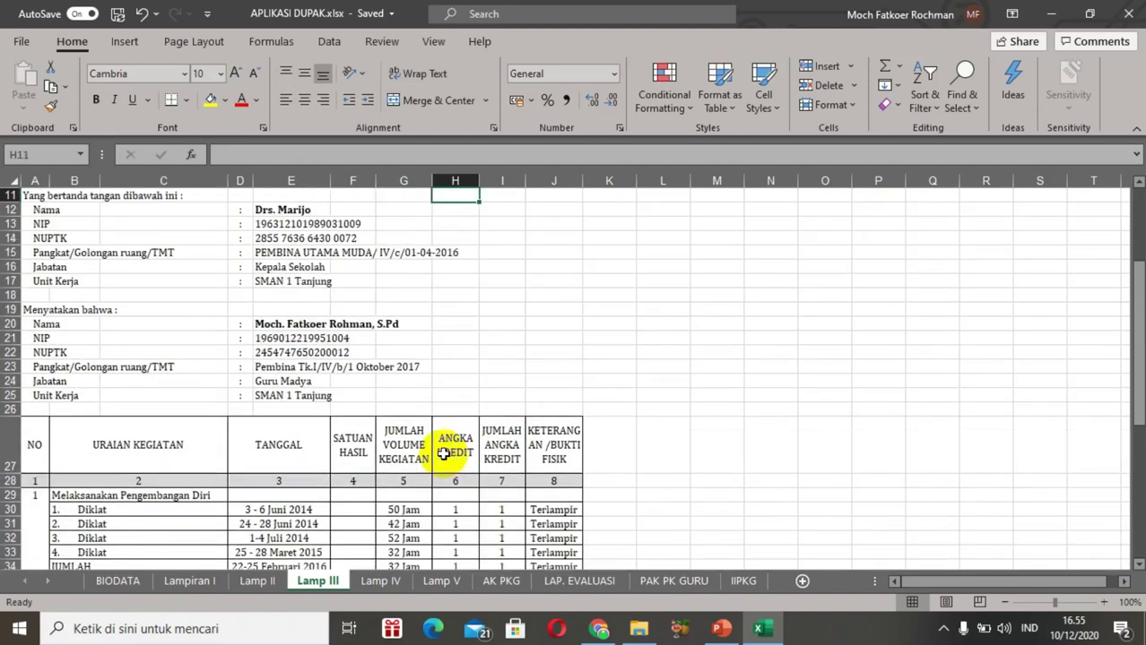
key("Up")
key("Up")
key("Up")
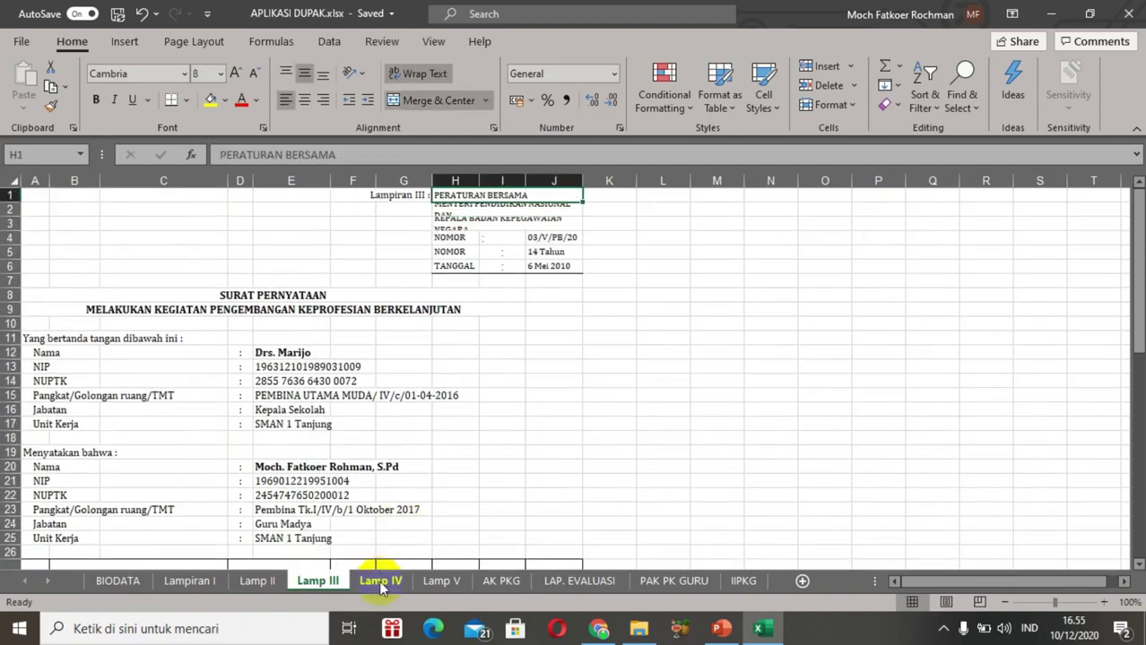
Step: Return to Lamp IV and move up to its Surat Pernyataan heading
left_click(380, 581)
left_click(612, 377)
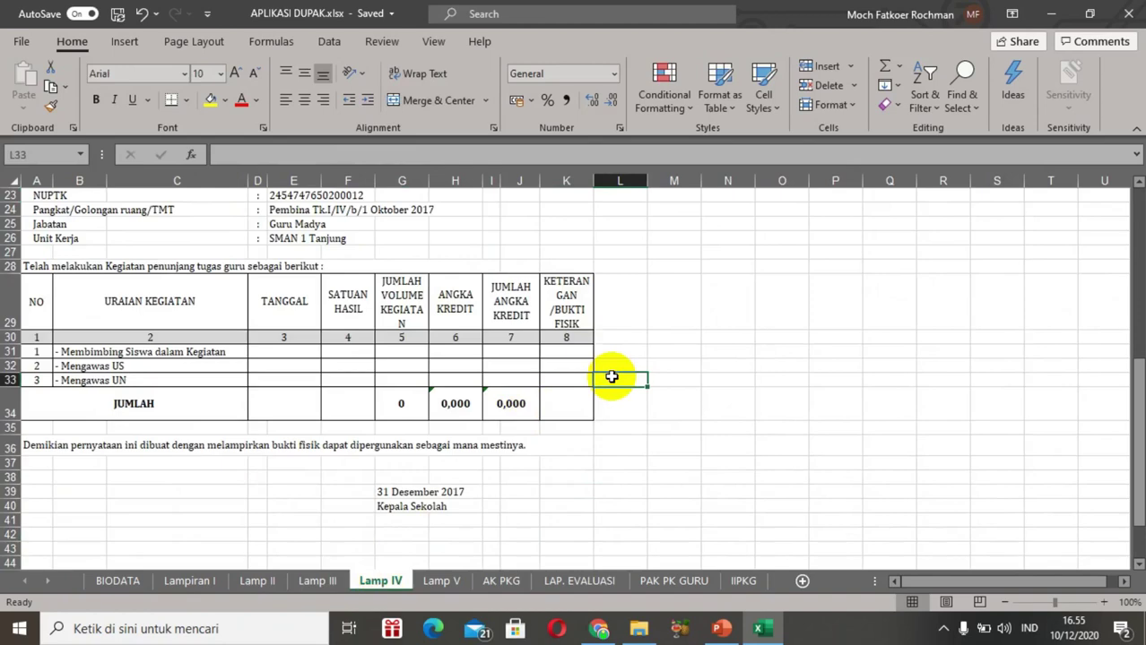
key("Up")
key("Up")
key("Up")
key("Up")
key("Up")
key("Up")
key("Up")
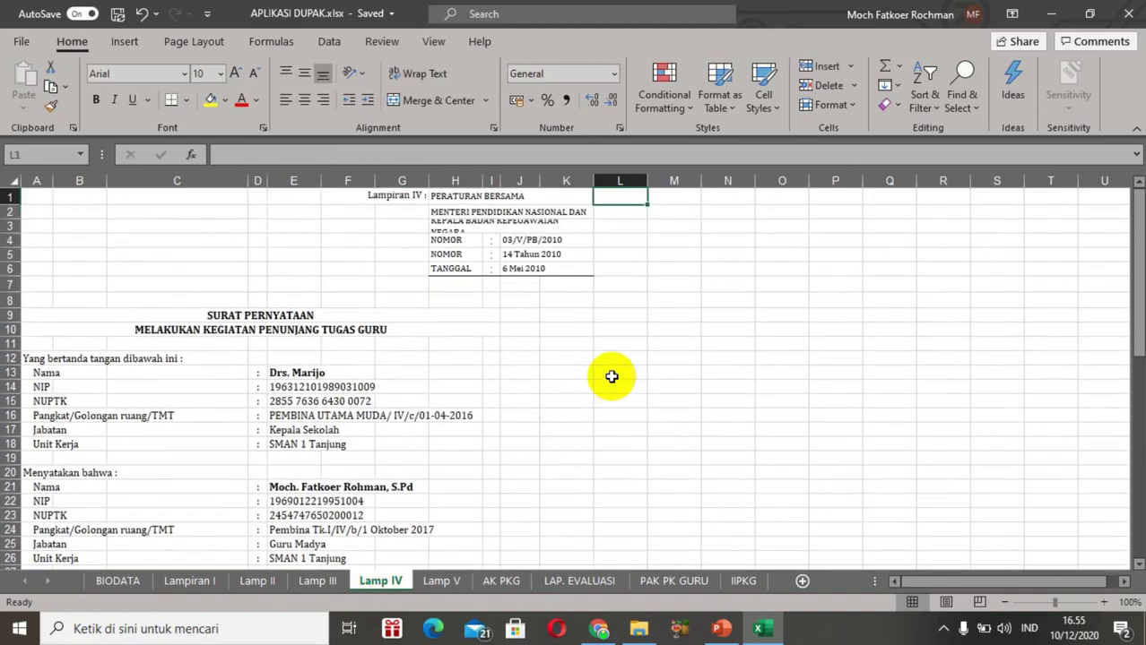